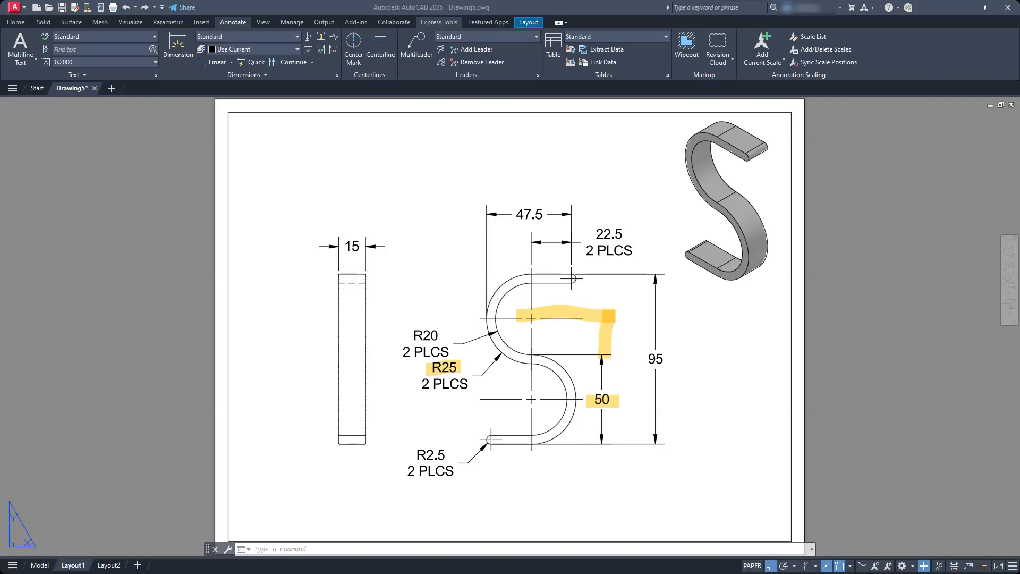
mouse_move(542, 354)
left_mouse_down()
mouse_move(507, 343)
mouse_move(488, 307)
mouse_move(498, 291)
mouse_move(540, 283)
left_mouse_up()
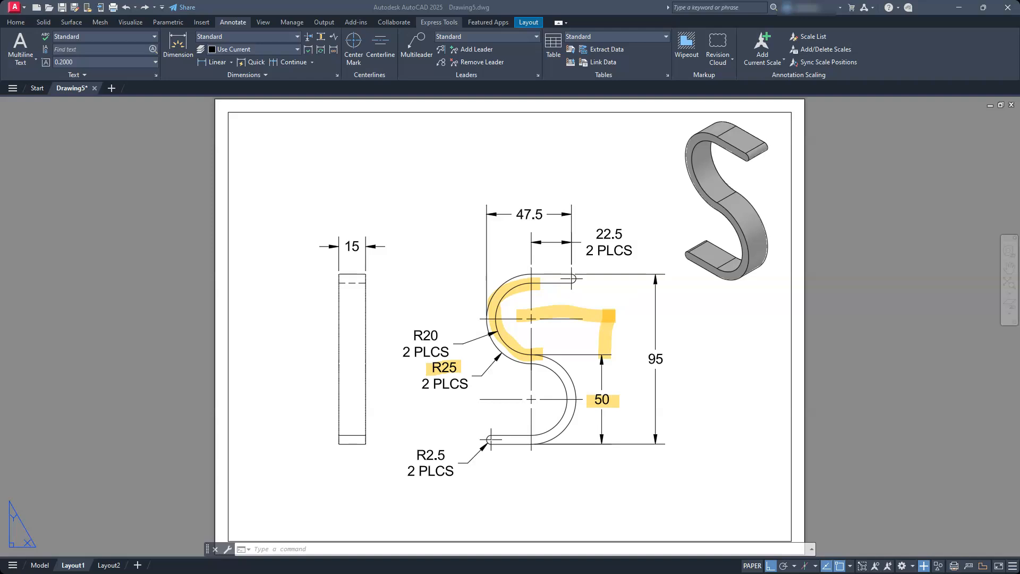
left_click_drag(447, 333, 413, 335)
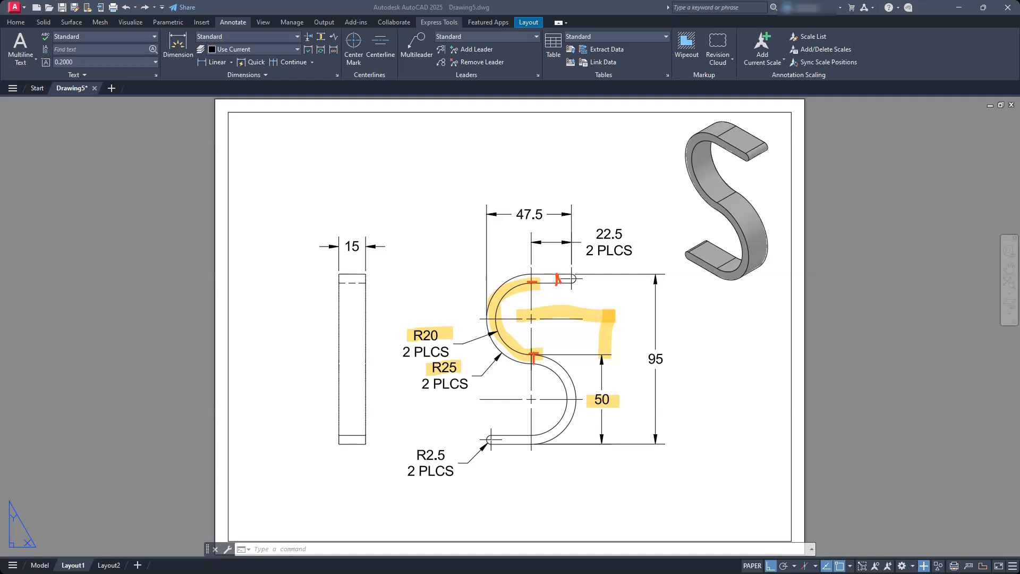
left_click_drag(647, 365, 664, 363)
left_click_drag(592, 409, 606, 405)
mouse_move(530, 365)
left_mouse_down()
mouse_move(548, 365)
mouse_move(551, 350)
mouse_move(529, 345)
left_mouse_up()
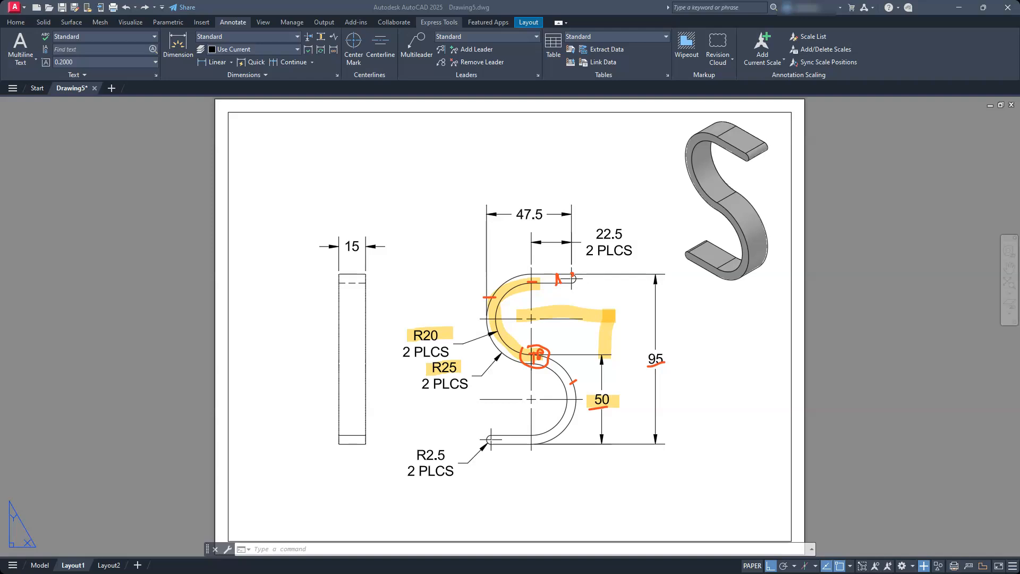
left_click(250, 382)
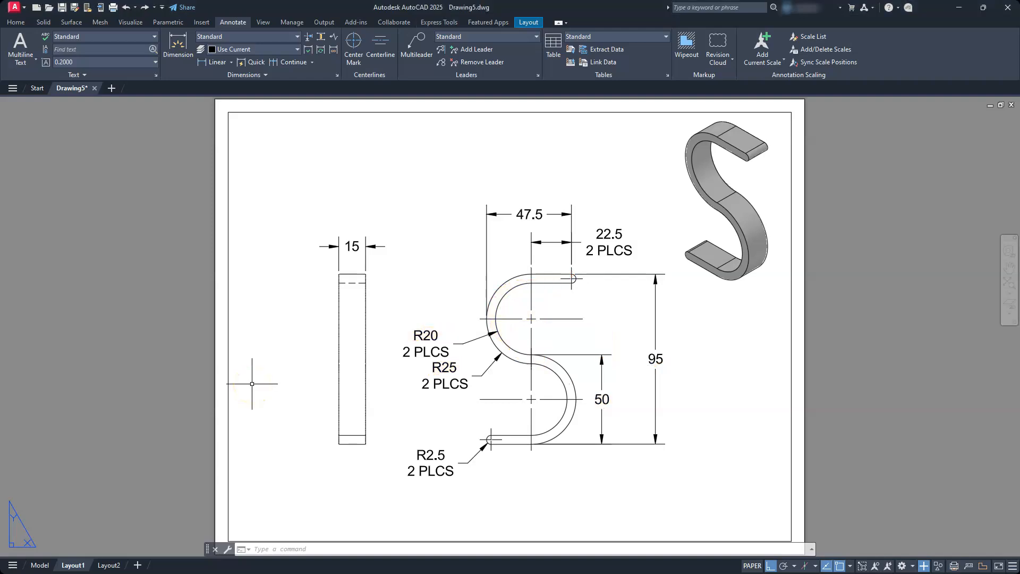
left_click(374, 368)
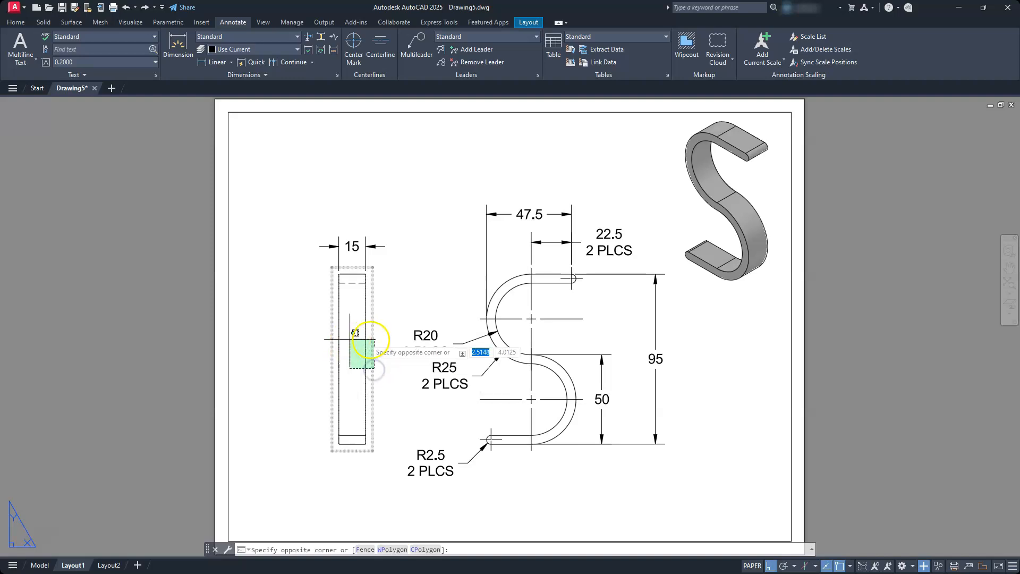
left_click(392, 380)
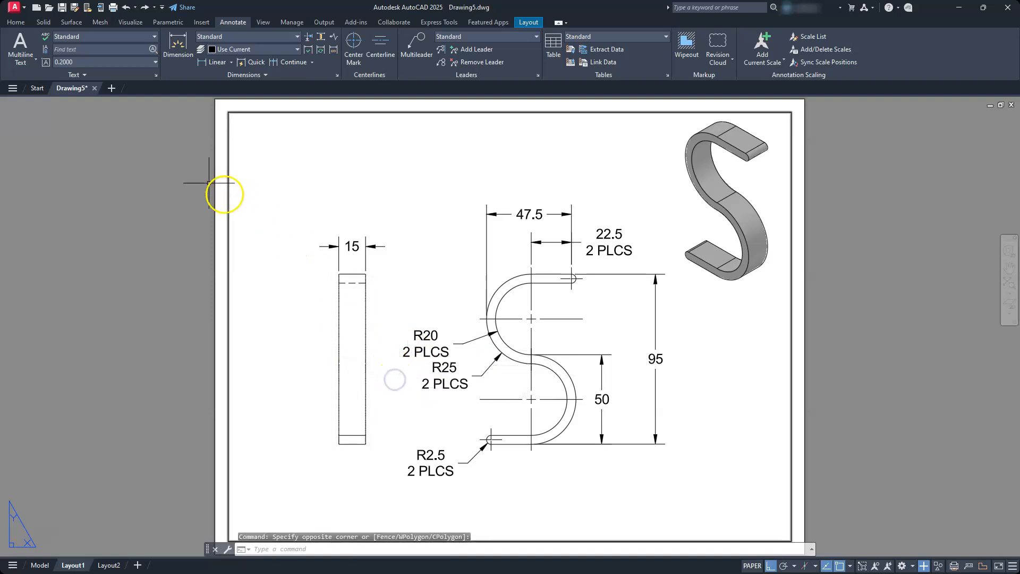
Step: Create a new drawing and switch it to the Drafting & Annotation workspace
left_click(111, 88)
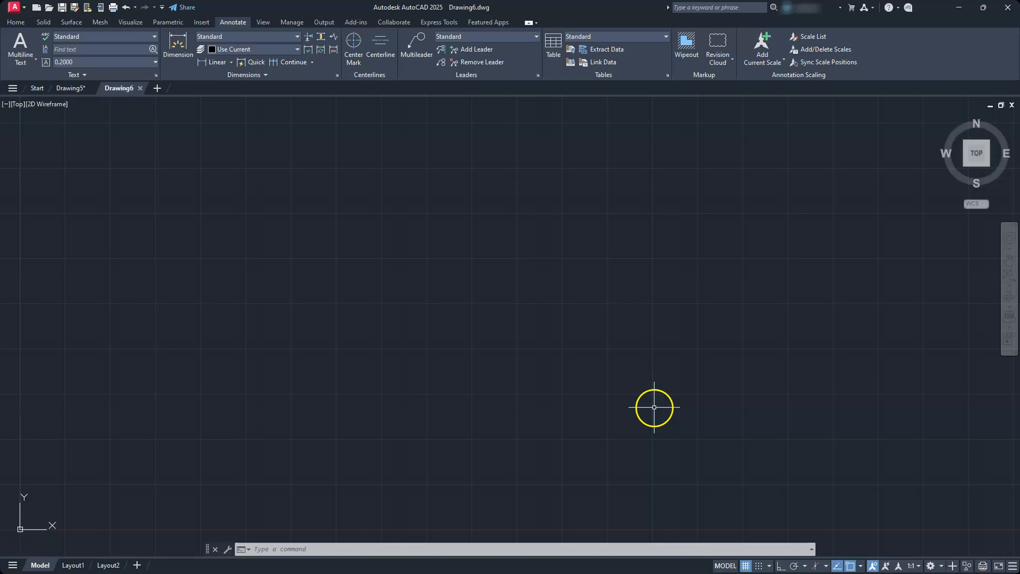
left_click(941, 567)
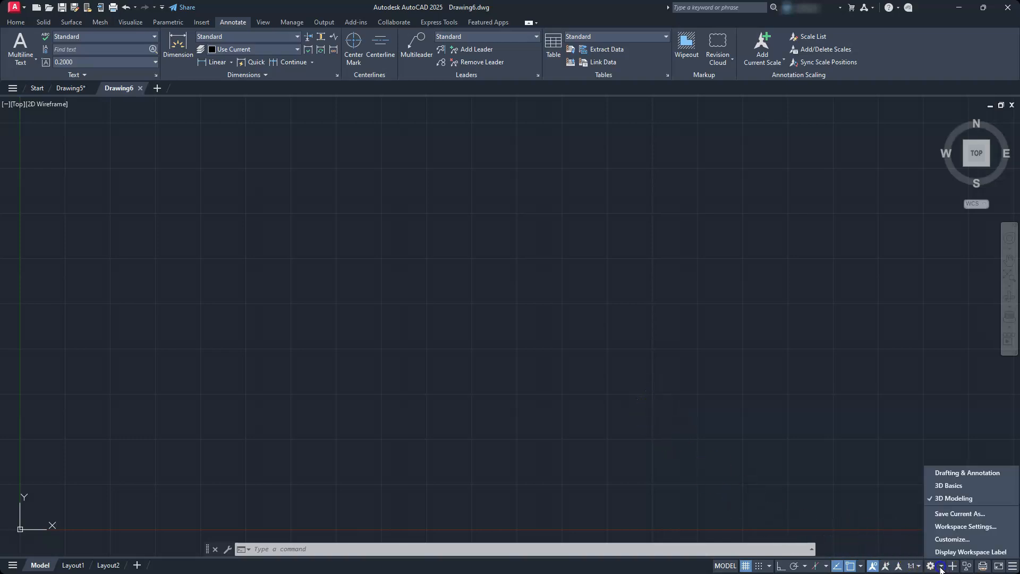
left_click(952, 476)
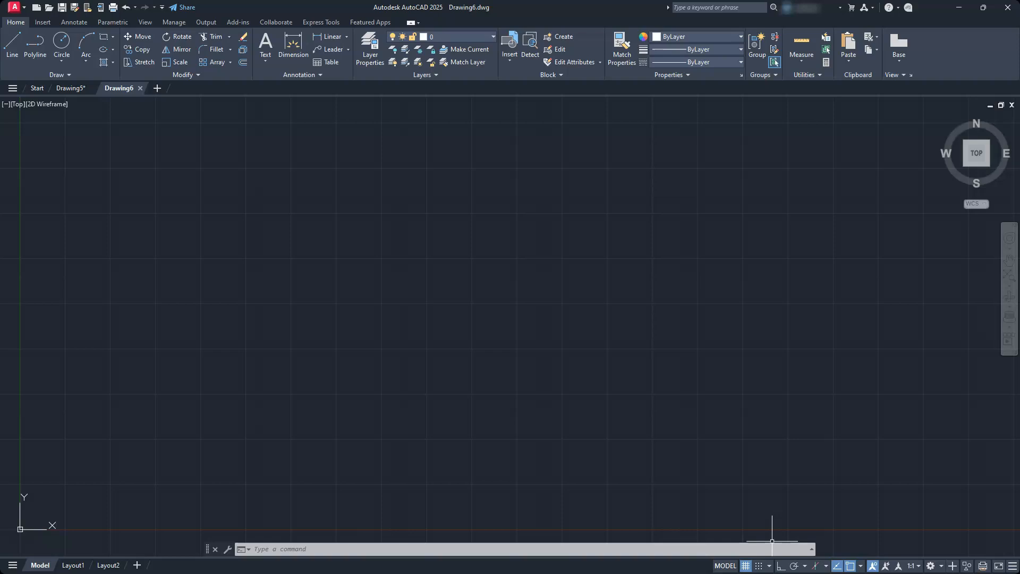
Step: Turn the grid off and Ortho mode on, and review which object snaps are enabled
left_click(746, 566)
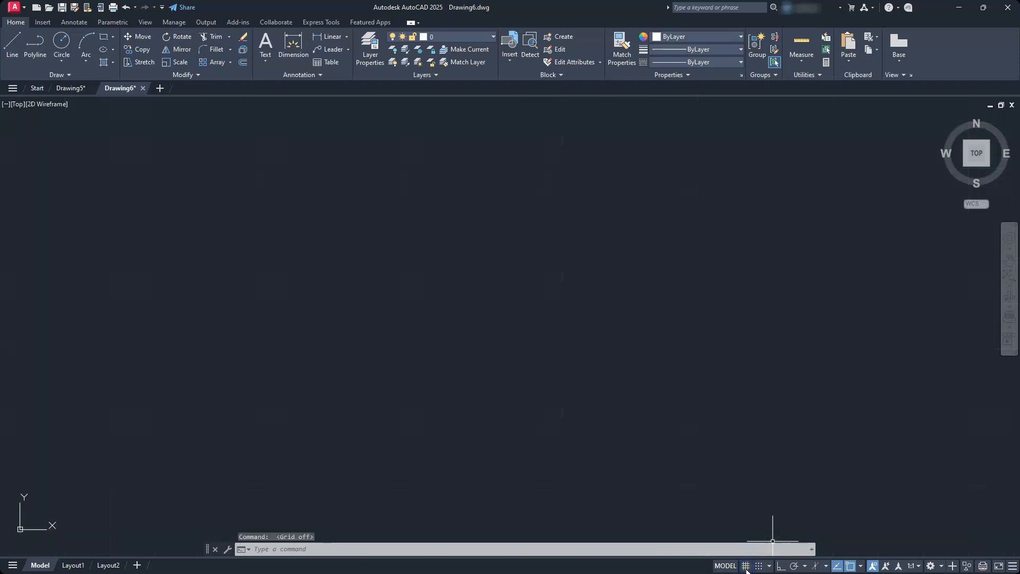
left_click(778, 566)
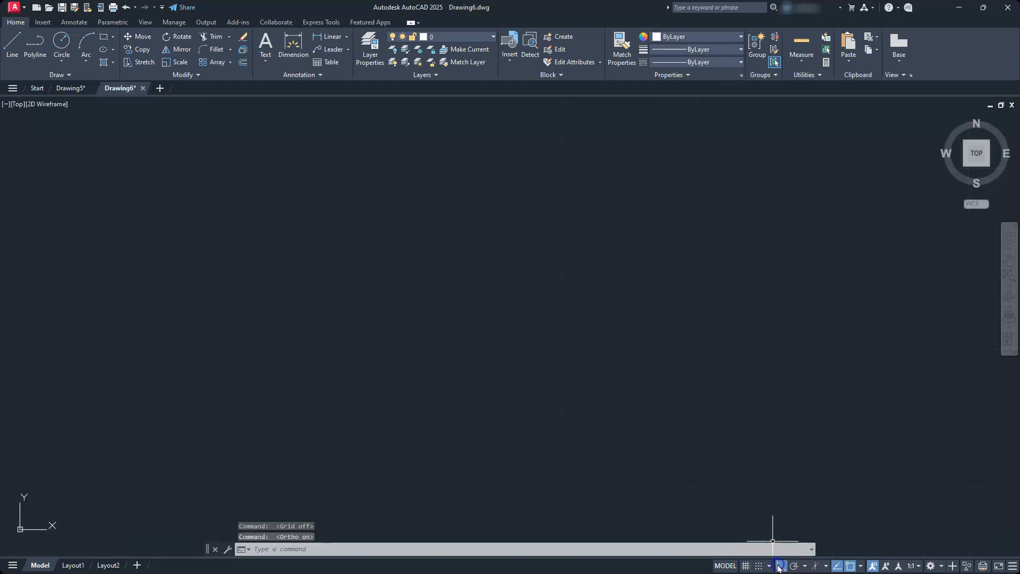
left_click(860, 567)
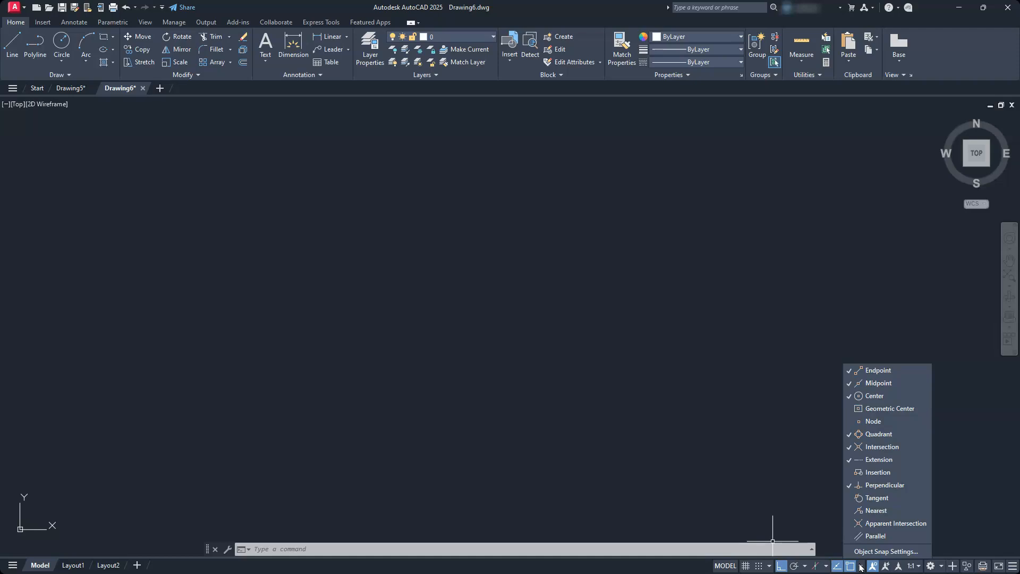
left_click(420, 247)
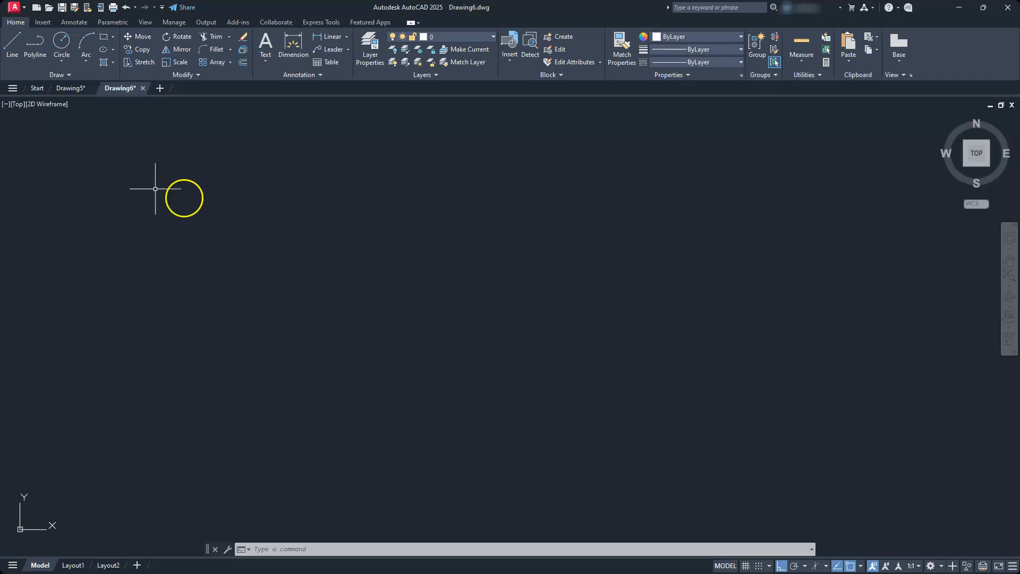
Step: In the Drawing5 layout, add a vertical linear dimension between the centrelines of the two S arcs, placed beyond the side view
left_click(73, 88)
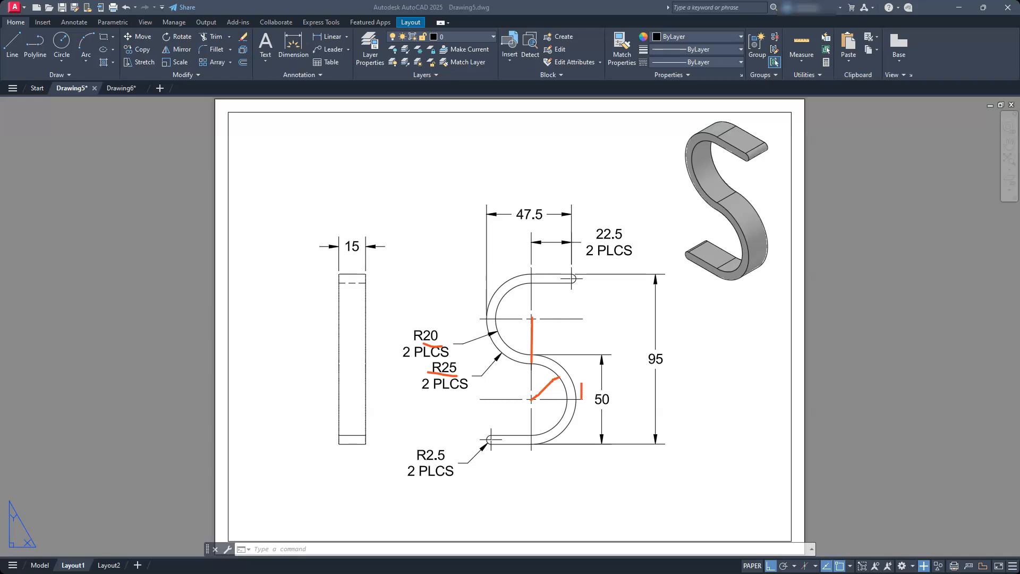
left_click_drag(581, 365, 581, 328)
key("Escape")
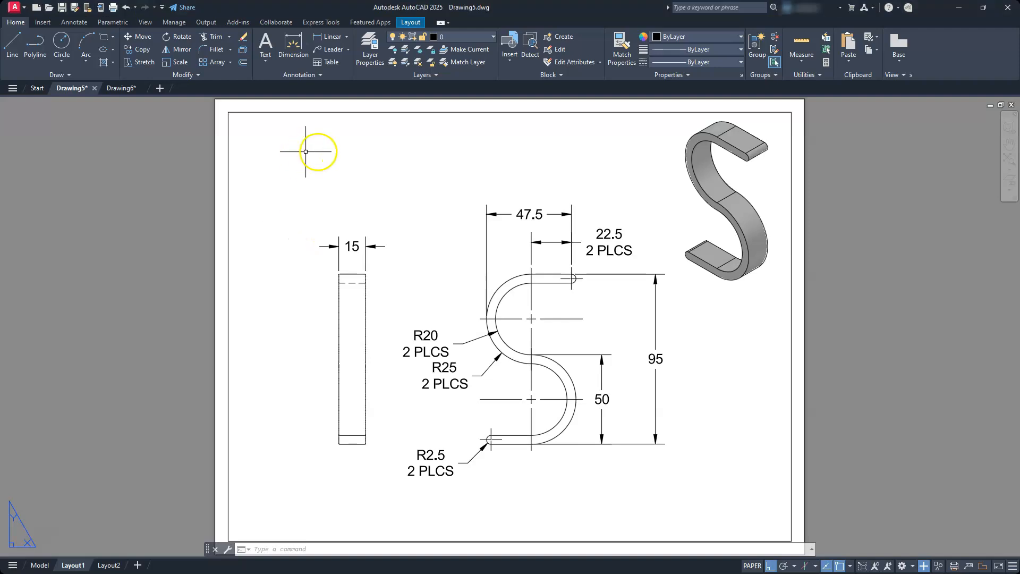
left_click(325, 36)
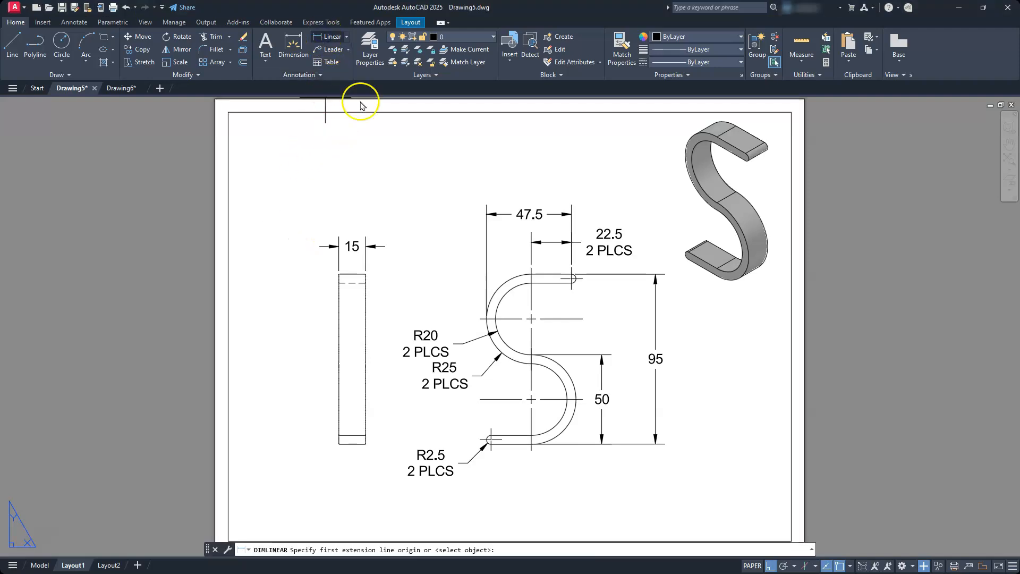
left_click(481, 398)
left_click(478, 318)
left_click(291, 326)
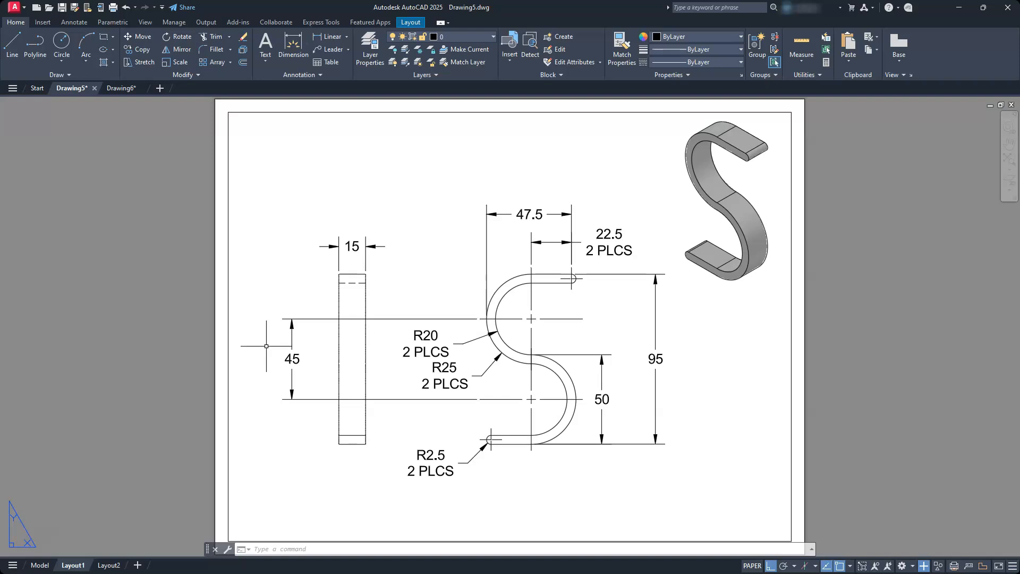
Step: Return to Drawing6 and draw a circle of radius 20 in the middle of the empty model space
left_click(121, 88)
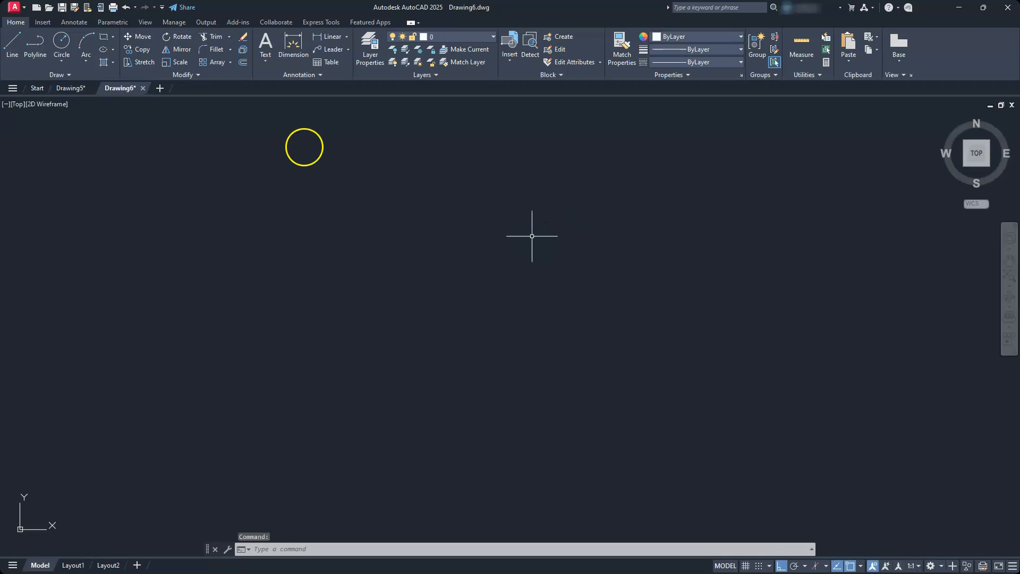
left_click(61, 40)
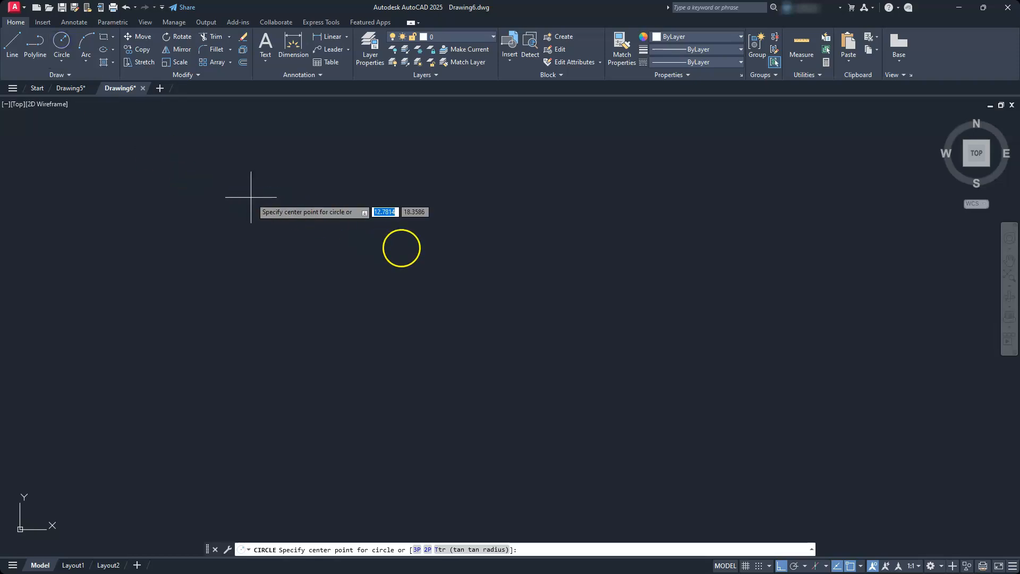
left_click(505, 299)
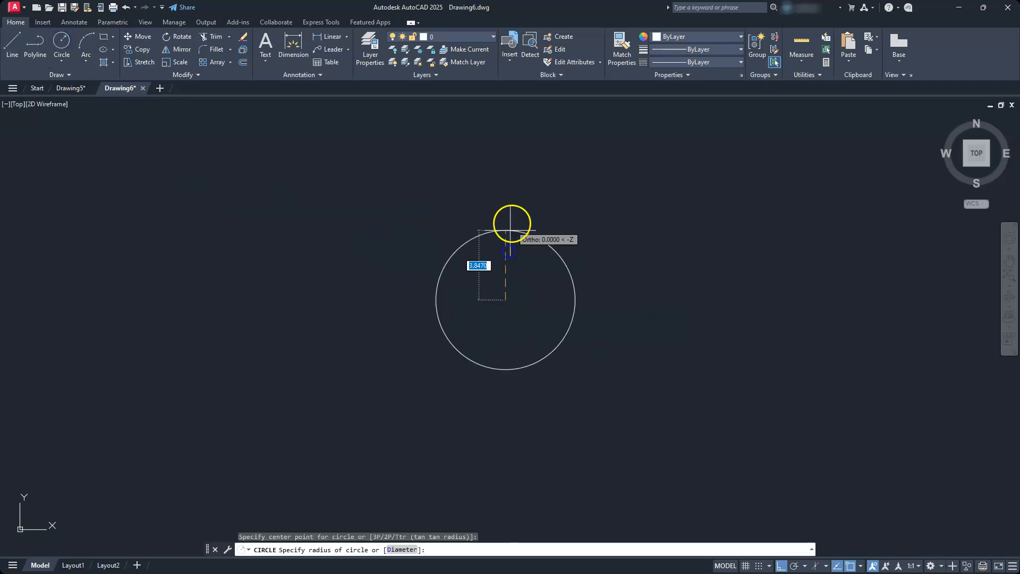
type("20")
key("Return")
scroll(513, 215, "down", 4)
middle_click_drag(514, 211, 517, 303)
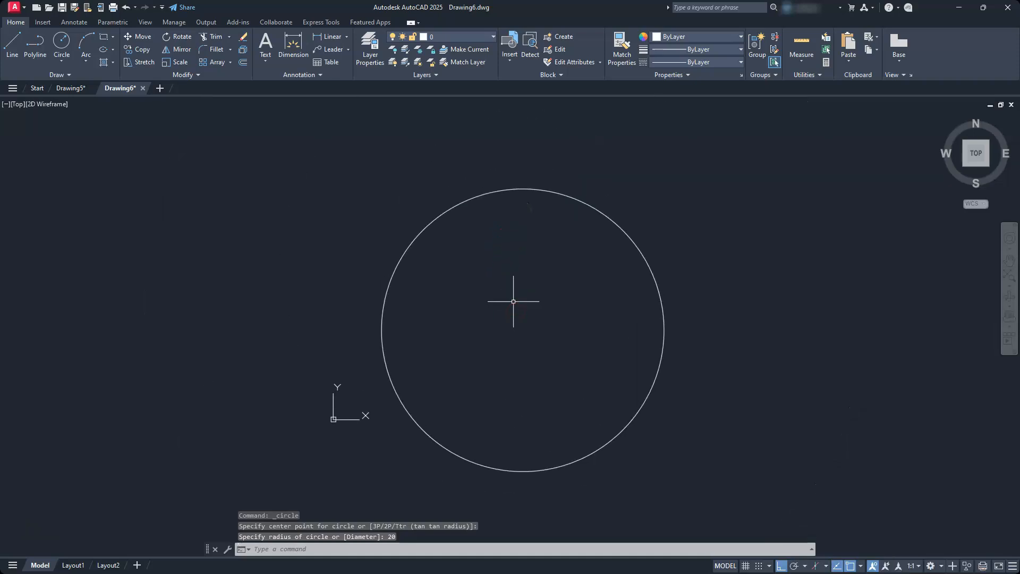
Step: Draw a concentric circle of radius 25 around the centre of the radius 20 circle
left_click(62, 43)
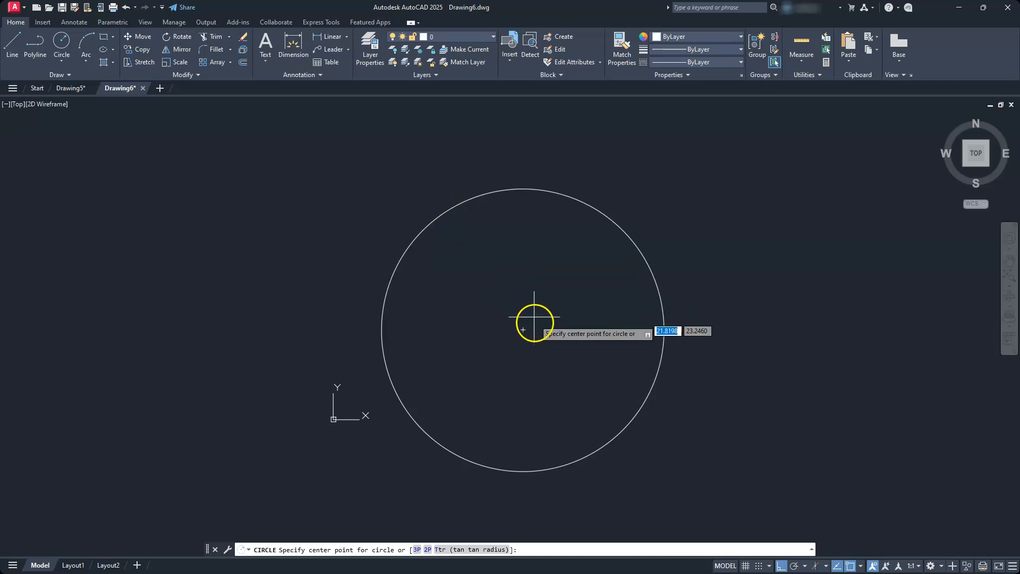
left_click(523, 329)
type("25")
key("Return")
scroll(548, 243, "down", 1)
middle_click_drag(547, 327, 543, 258)
scroll(542, 258, "down", 2)
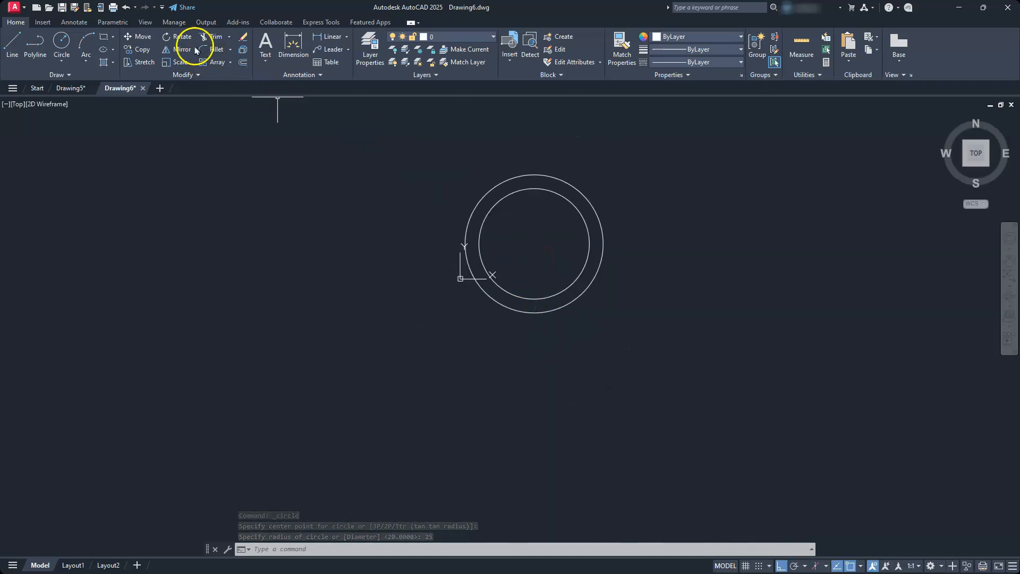
Step: Copy both concentric circles 45 units straight down
left_click(138, 48)
left_click(624, 159)
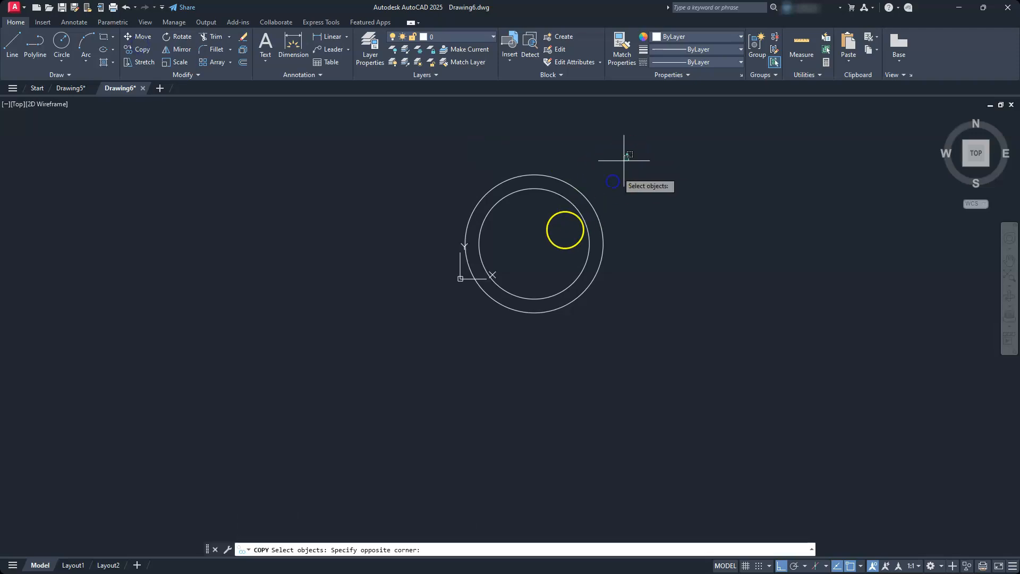
left_click(548, 246)
key("Return")
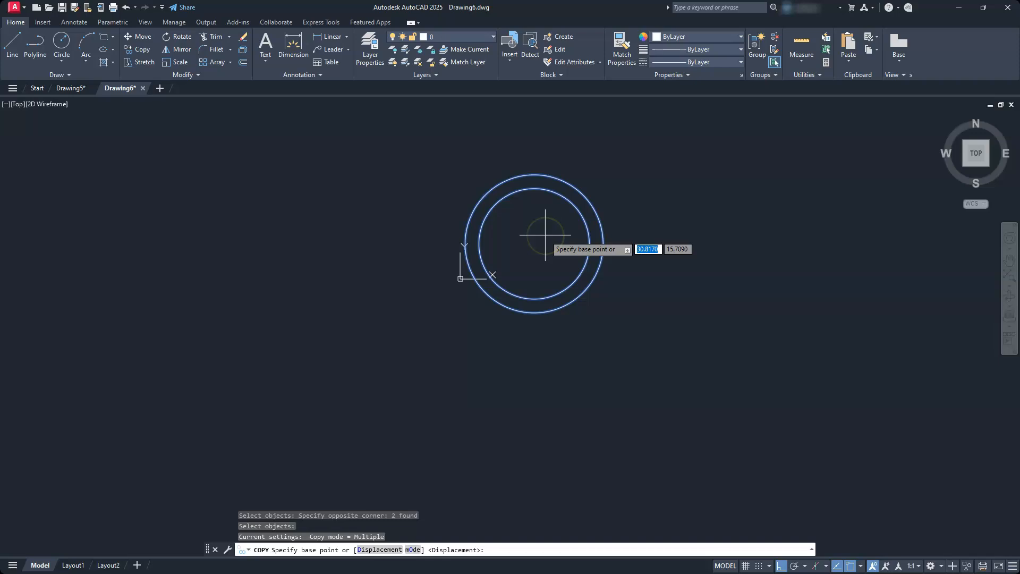
left_click(664, 227)
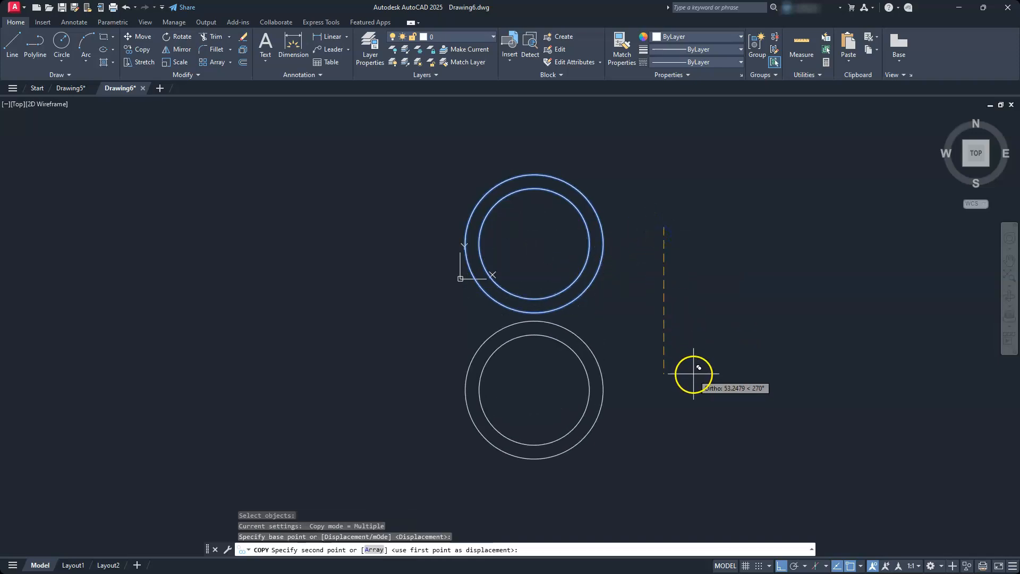
type("45")
key("Return")
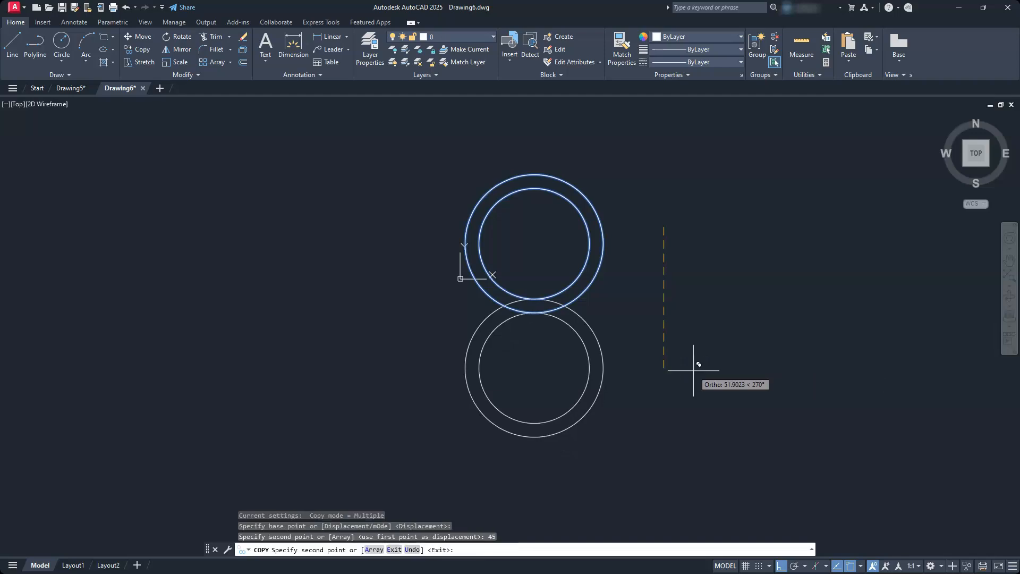
key("Escape")
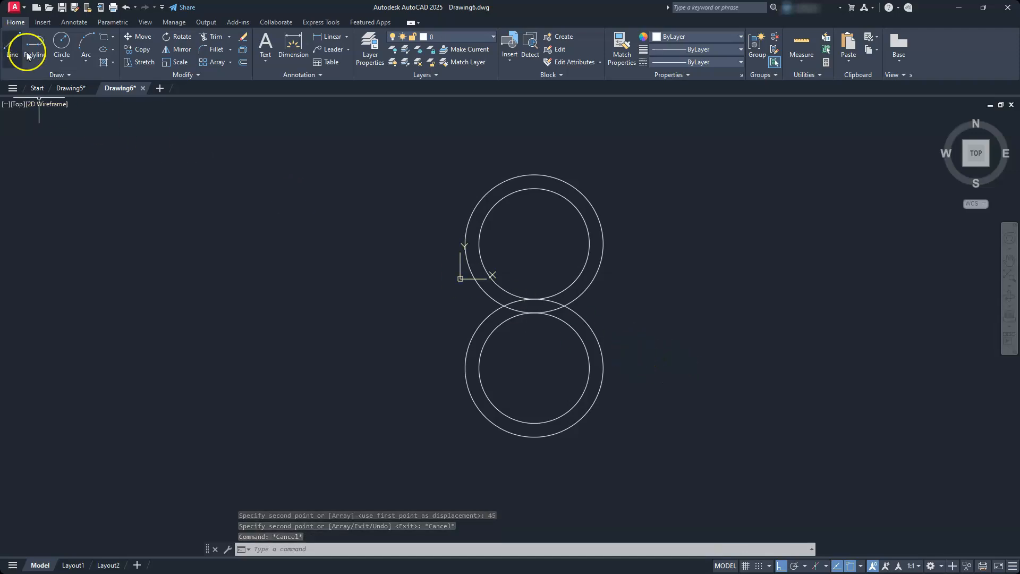
Step: Draw the upper arm with lines from the upper inner circle's top quadrant: 22.5 right, 5 up, and back to the outer circle's top quadrant
left_click(12, 43)
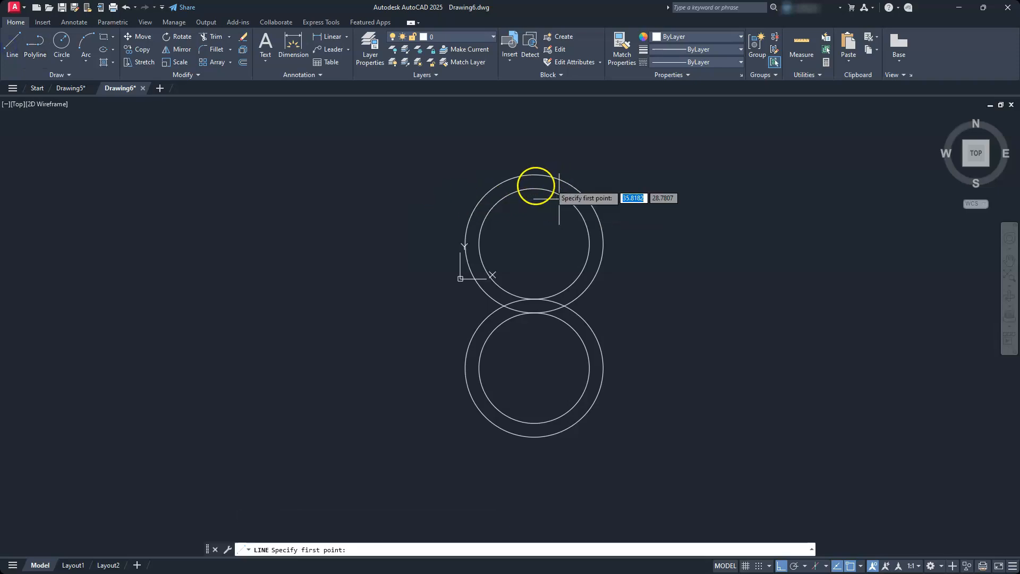
left_click(533, 188)
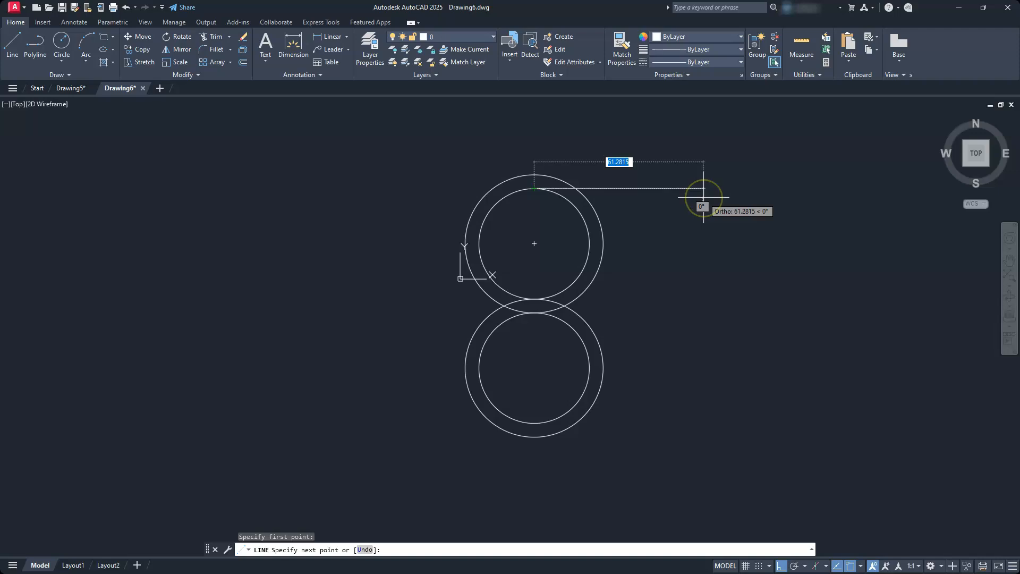
type("22.5")
key("Return")
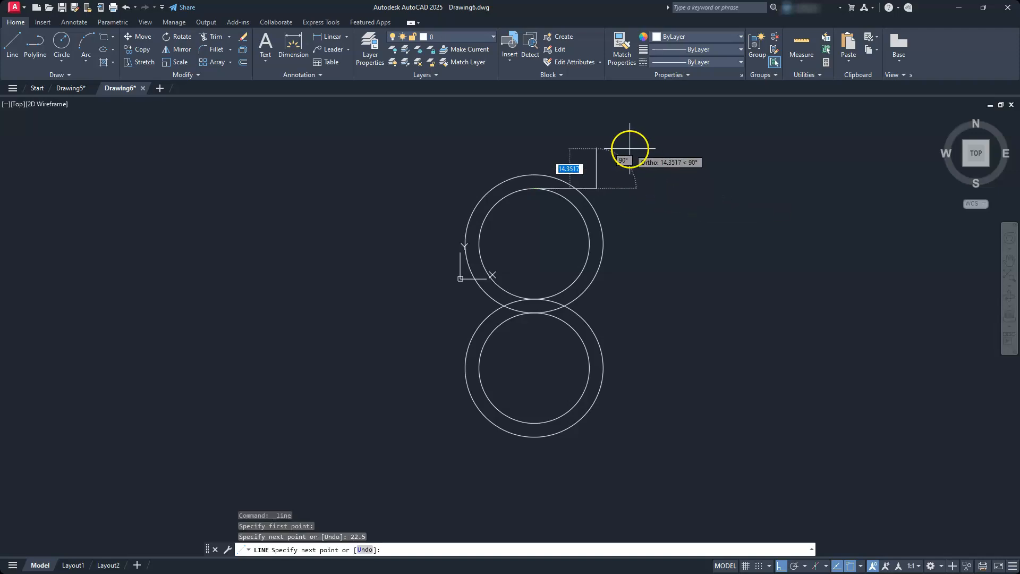
type("5")
key("Return")
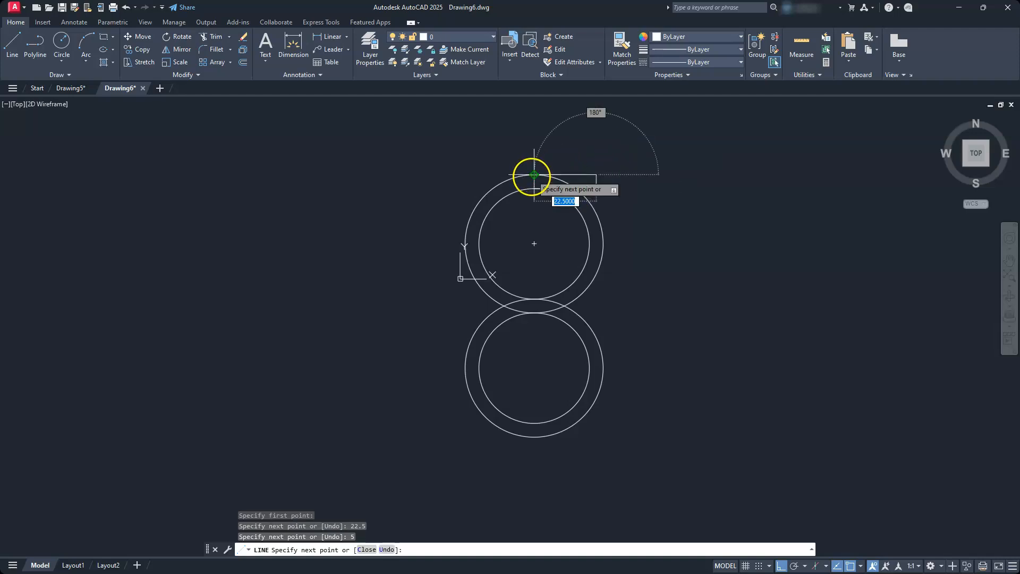
left_click(532, 176)
key("Return")
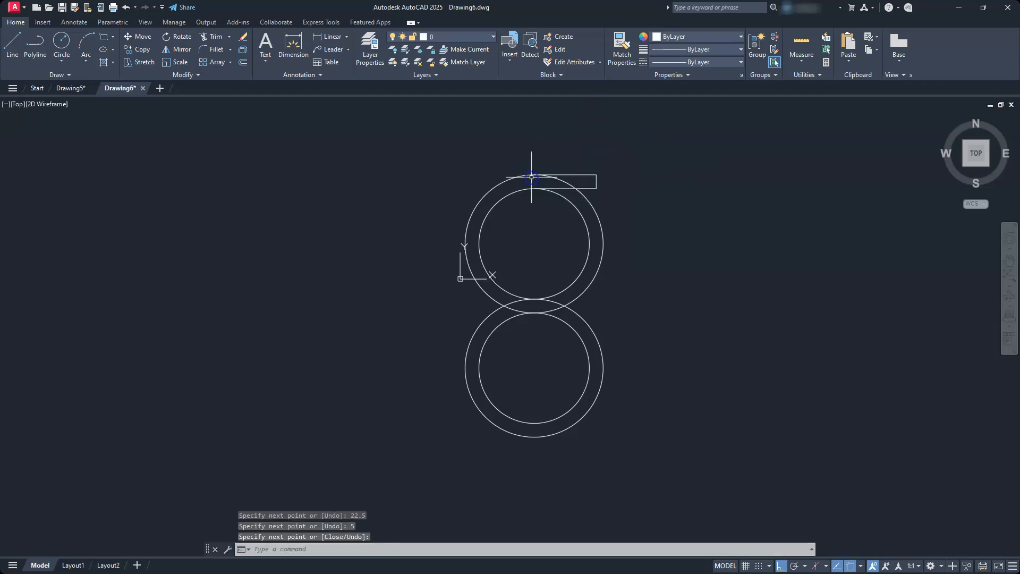
key("Escape")
key("Escape")
key("Escape")
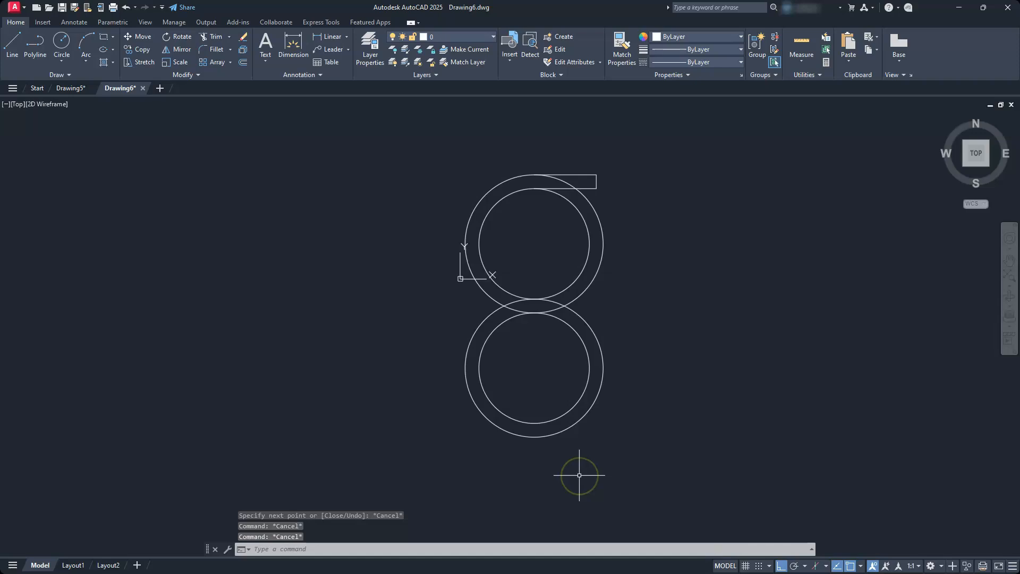
Step: Draw the lower arm with lines from the lower outer circle's bottom quadrant: 22.5 left, 5 up, and back to the inner circle's bottom quadrant
type("l")
key("Return")
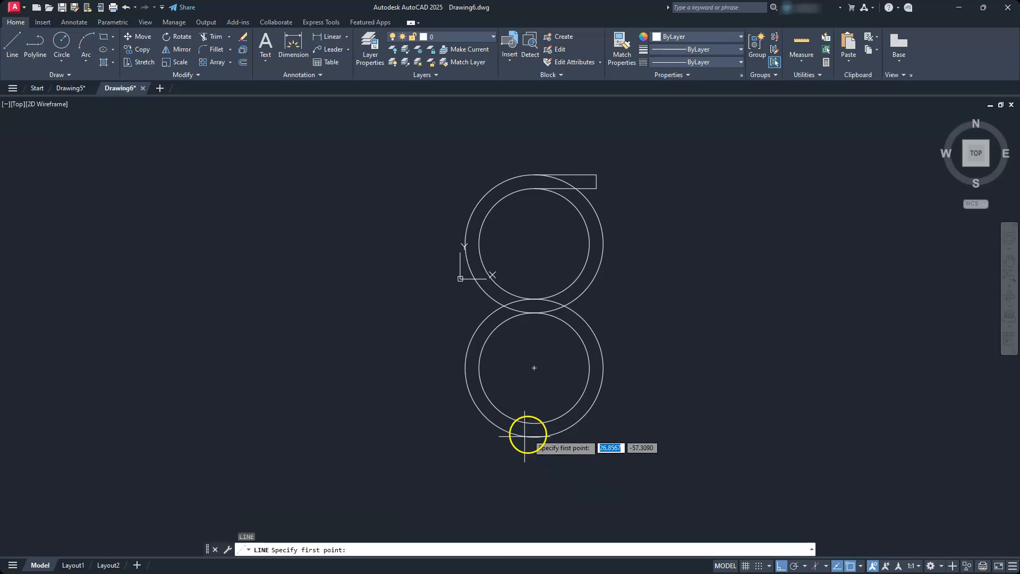
left_click(534, 435)
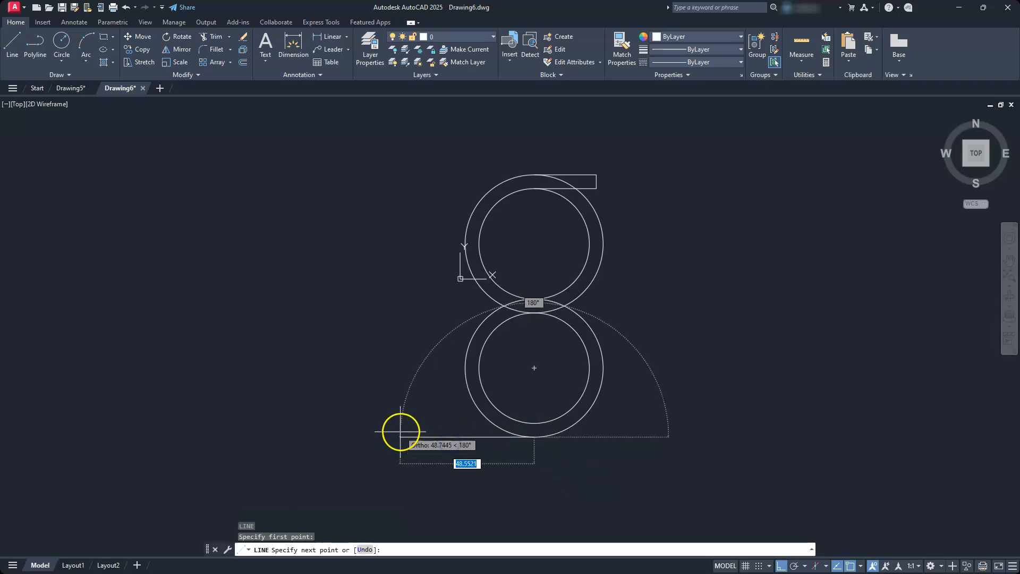
type("22.5")
key("Return")
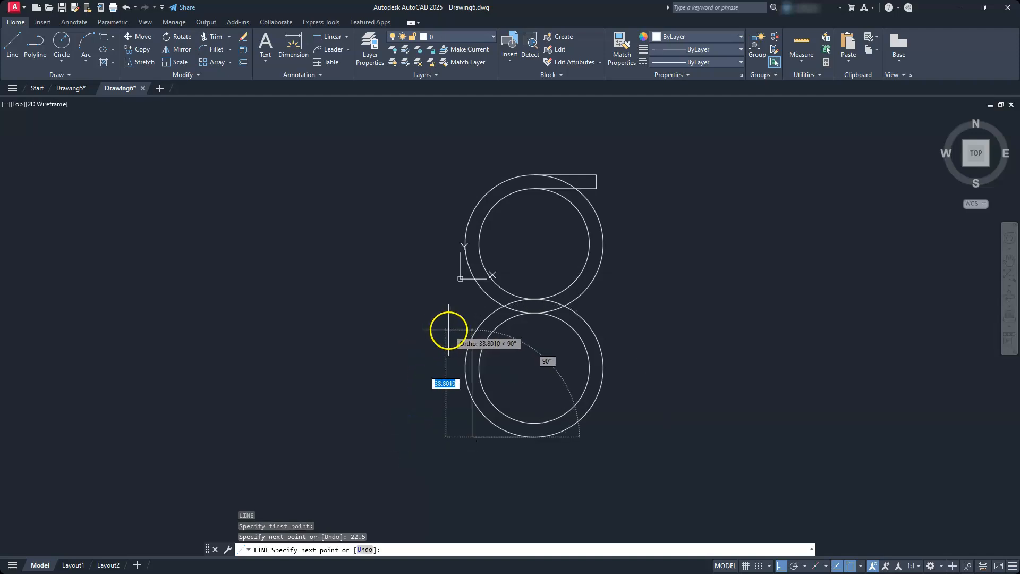
key("Return")
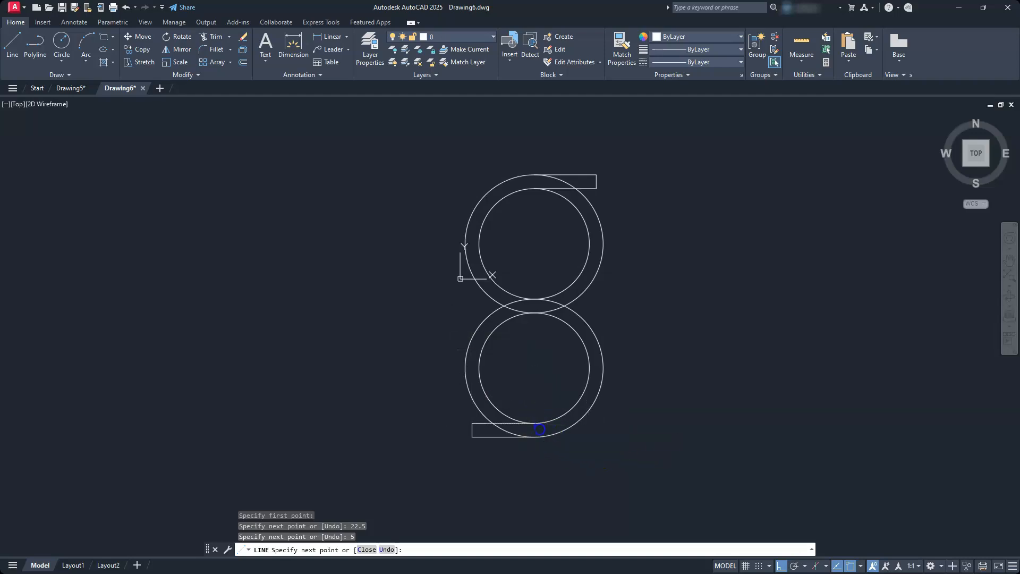
key("Escape")
key("Escape")
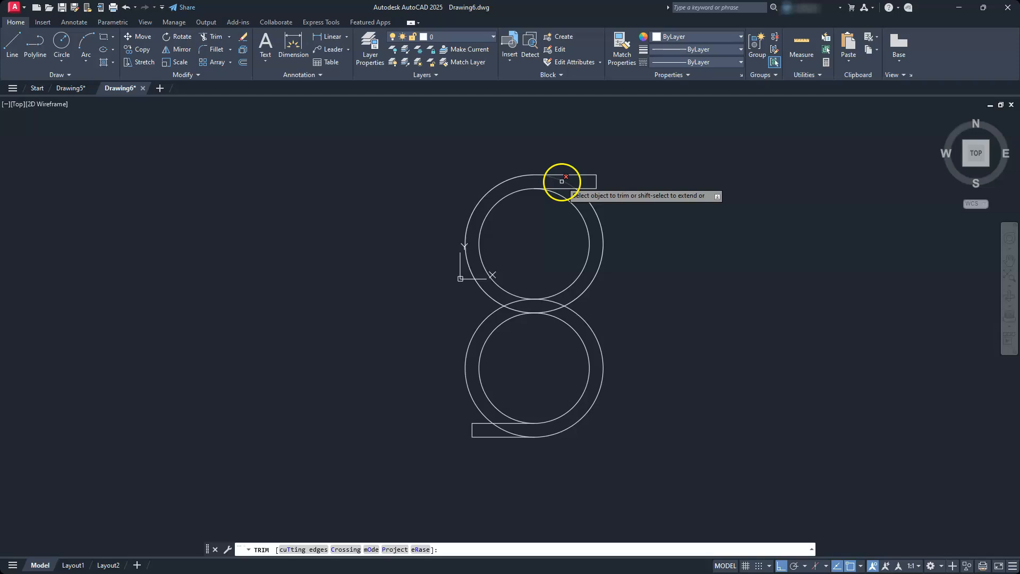
Step: Trim away the right half of the upper pair of circles, ending the arcs where they touch the lower circles
left_click(588, 205)
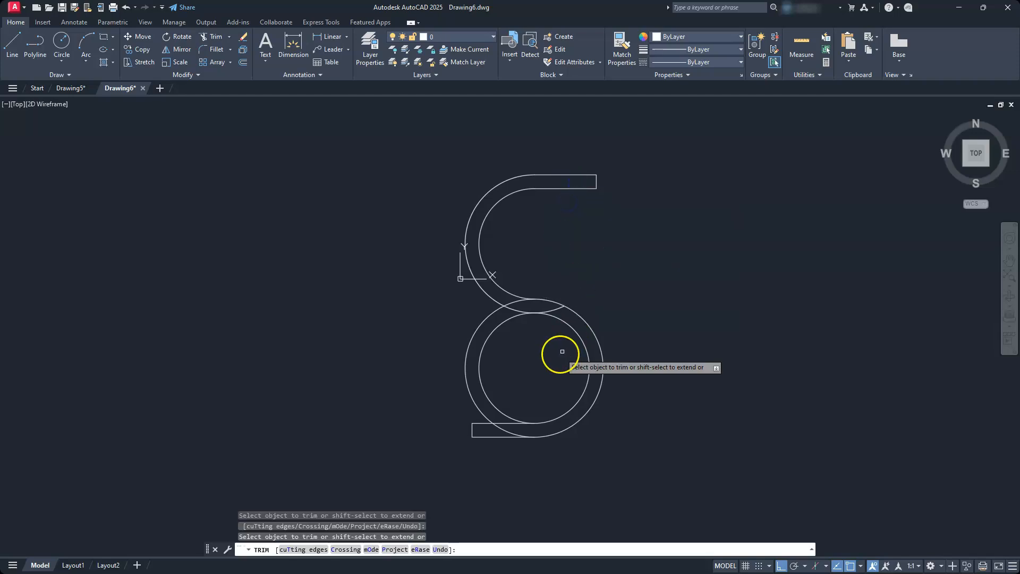
scroll(530, 339, "up", 2)
left_click(568, 289)
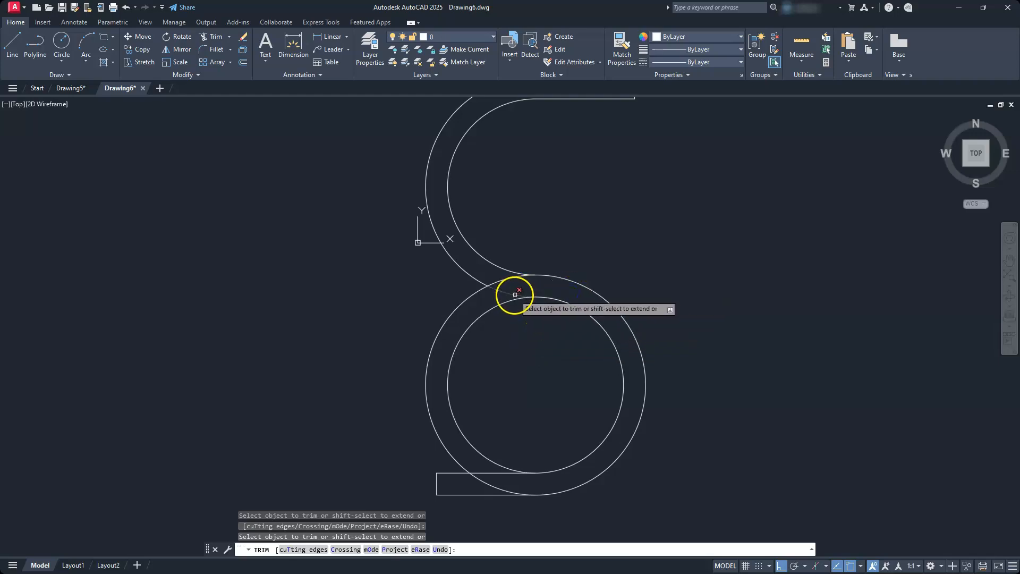
left_click(509, 294)
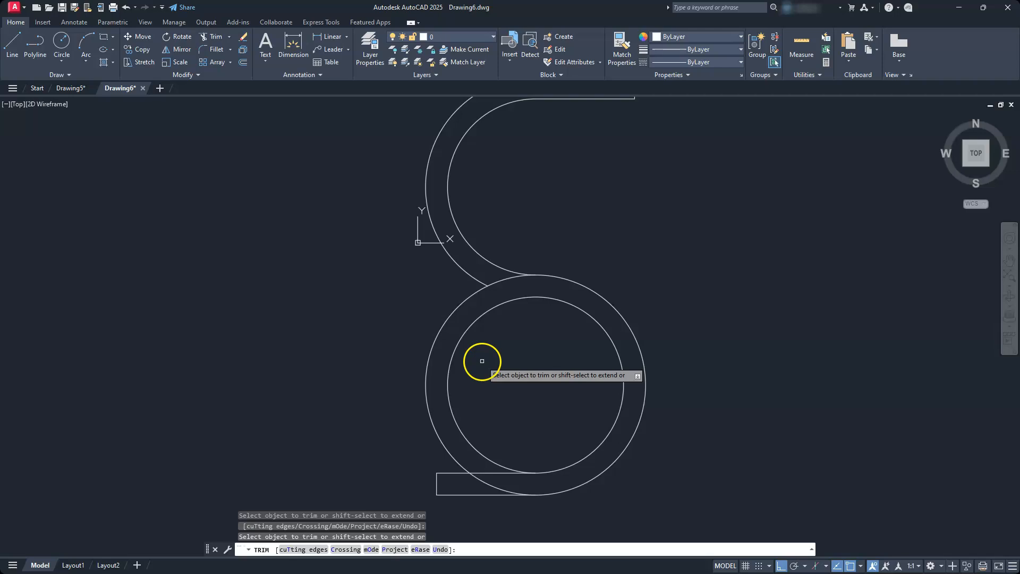
left_click(495, 298)
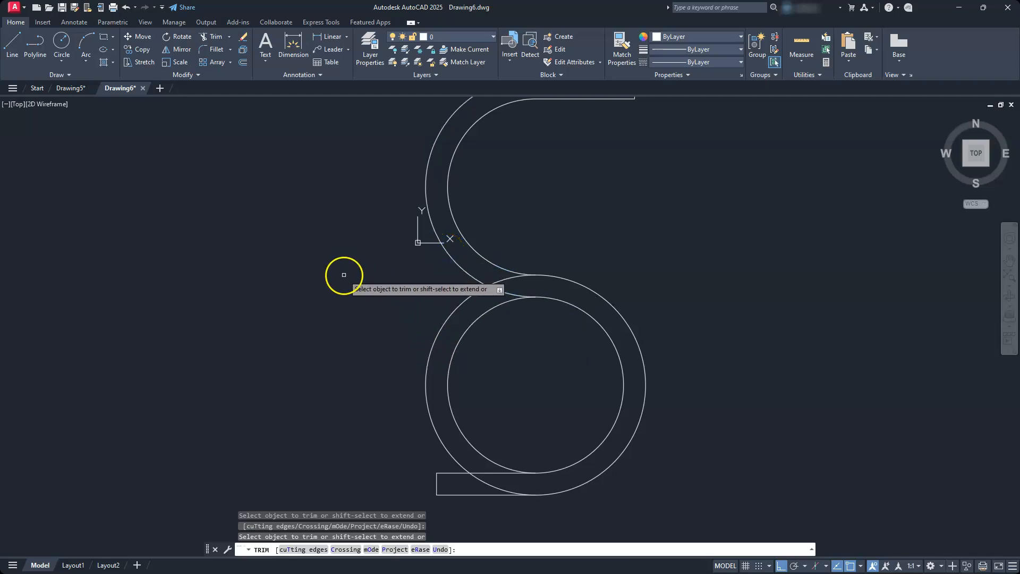
Step: Trim away the left half of the lower pair of circles, leaving one continuous S-shaped outline
left_click(504, 279)
left_click(470, 295)
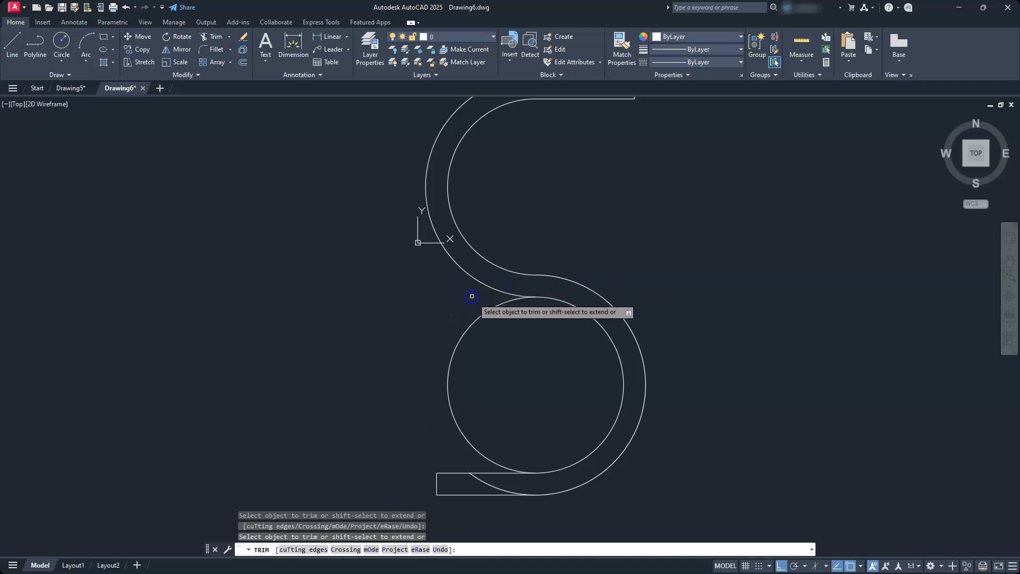
left_click(494, 307)
left_click(490, 482)
scroll(474, 408, "down", 2)
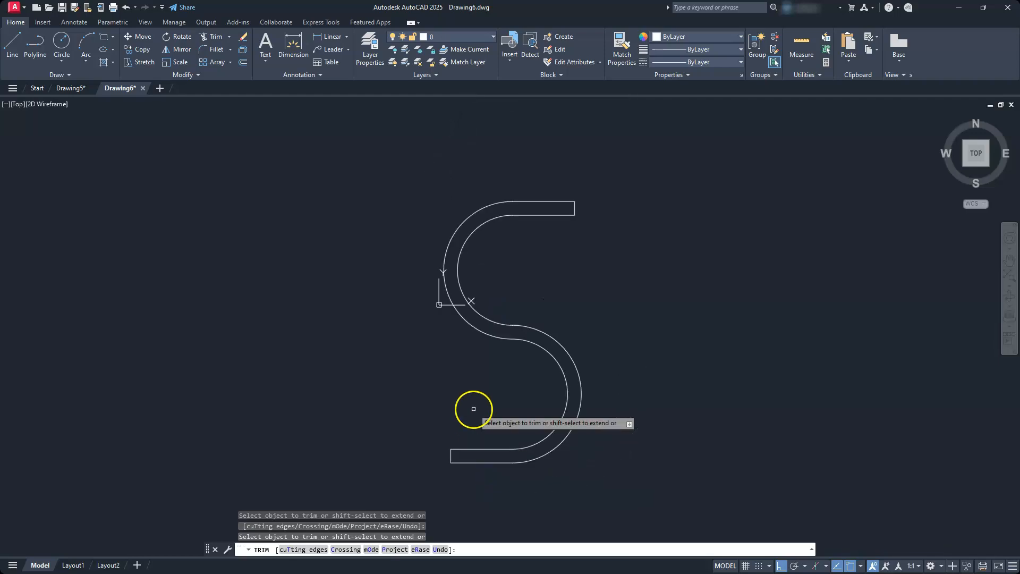
key("Escape")
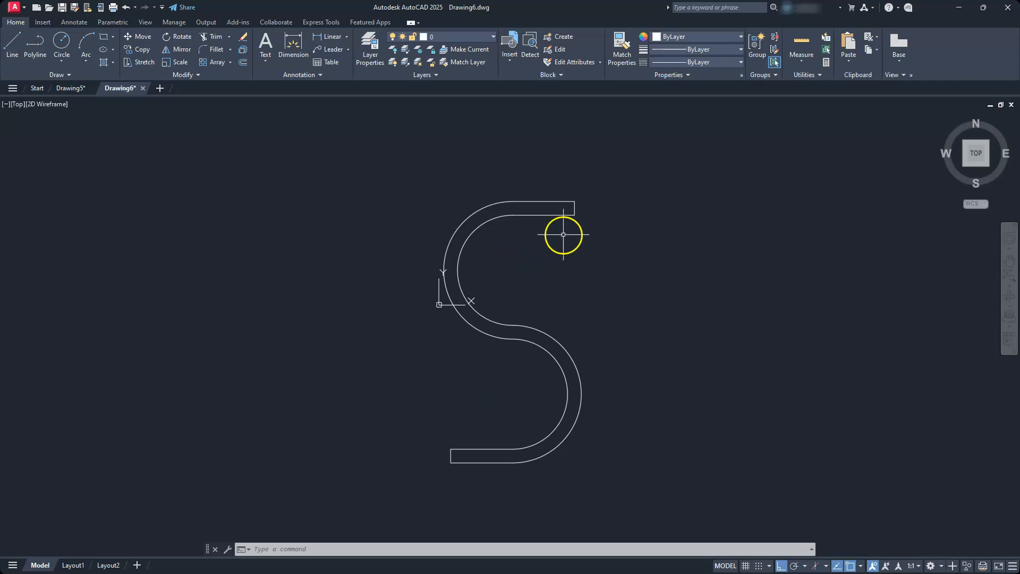
Step: Draw a two-point circle across the upper arm's open end, using the end line's two endpoints as its diameter
left_click(60, 62)
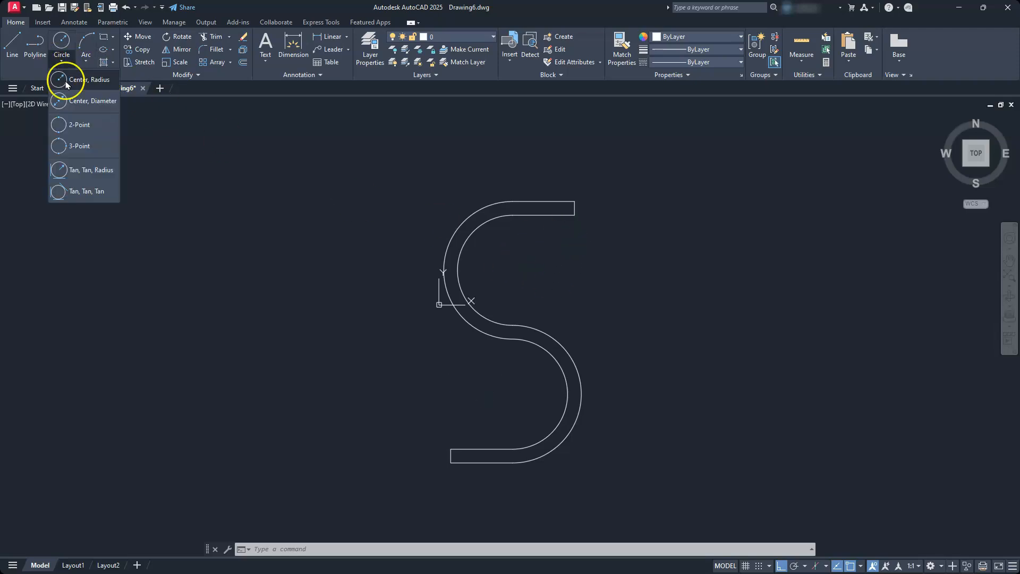
left_click(73, 125)
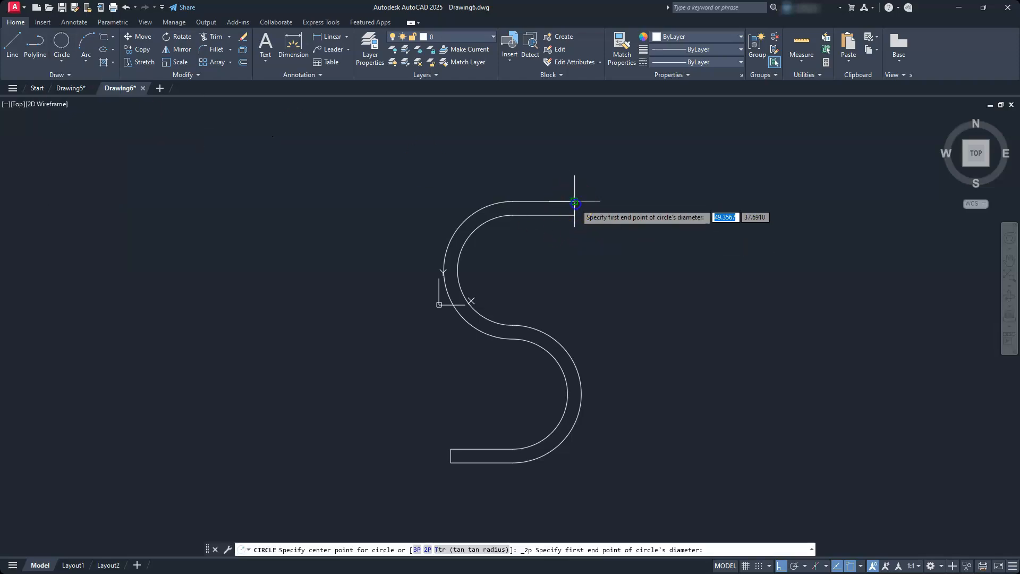
left_click(574, 202)
left_click(575, 215)
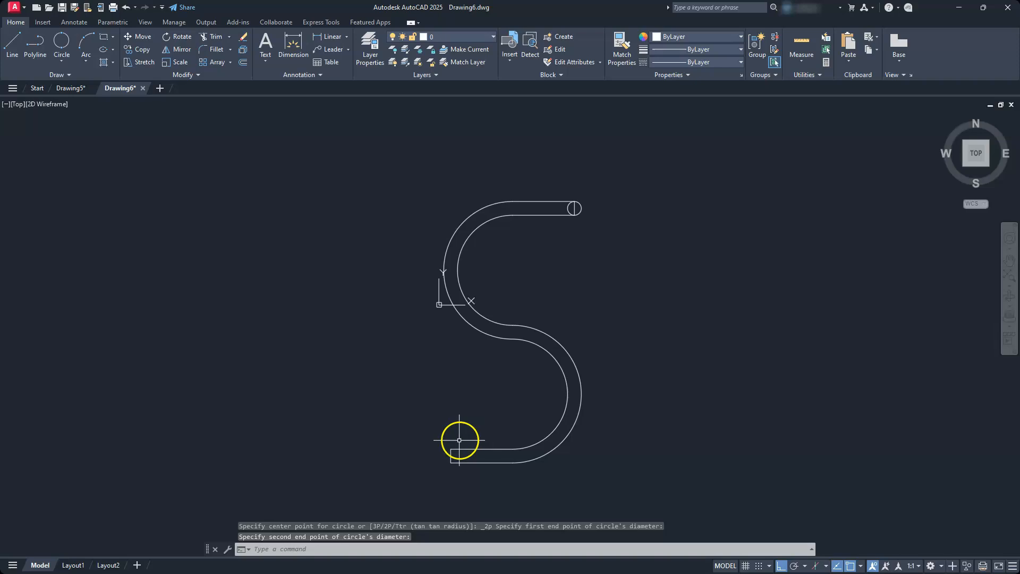
Step: Draw a two-point circle on the lower arm's end line, using its two endpoints as the diameter
key("Return")
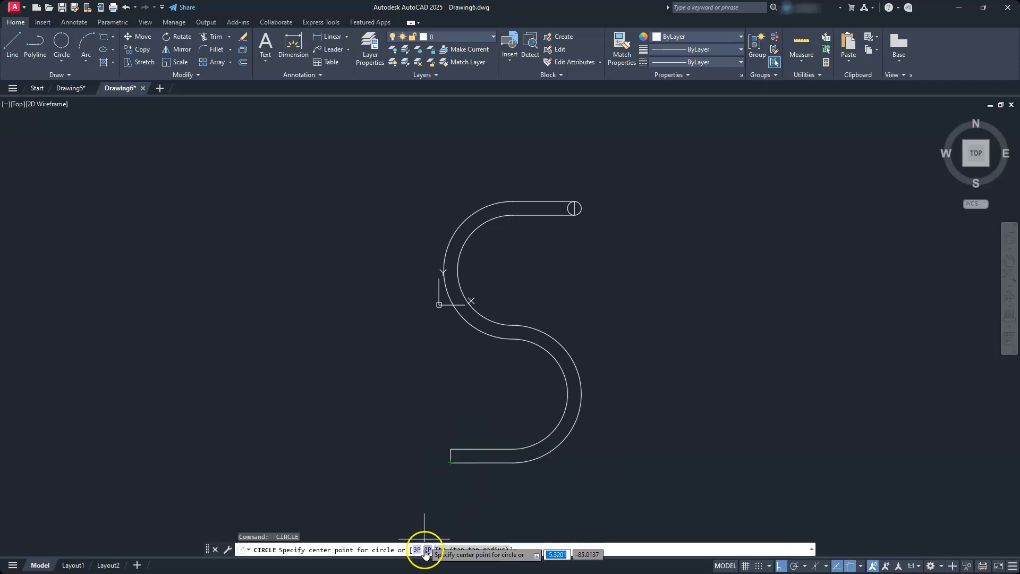
left_click(427, 549)
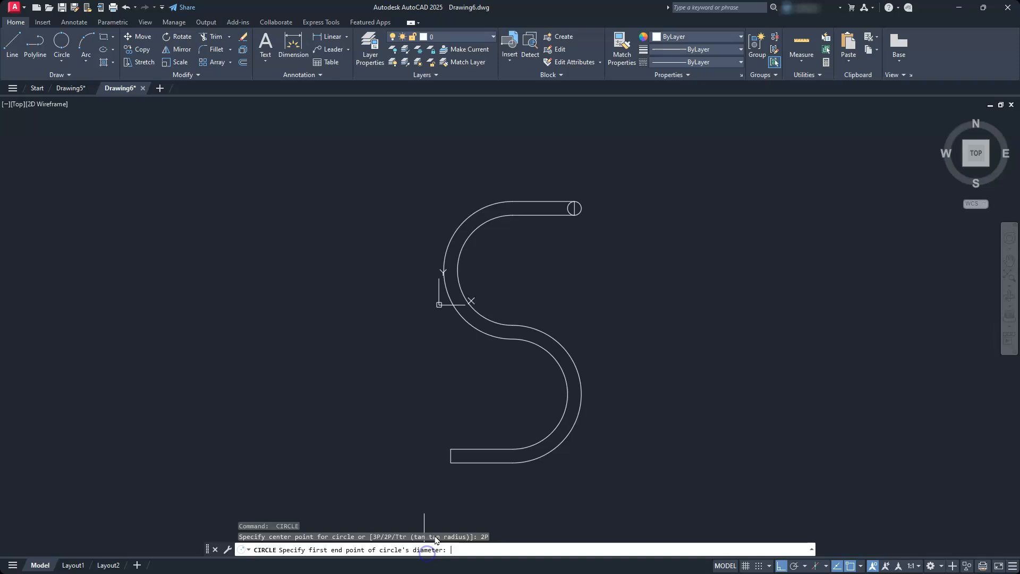
left_click(457, 456)
left_click(451, 449)
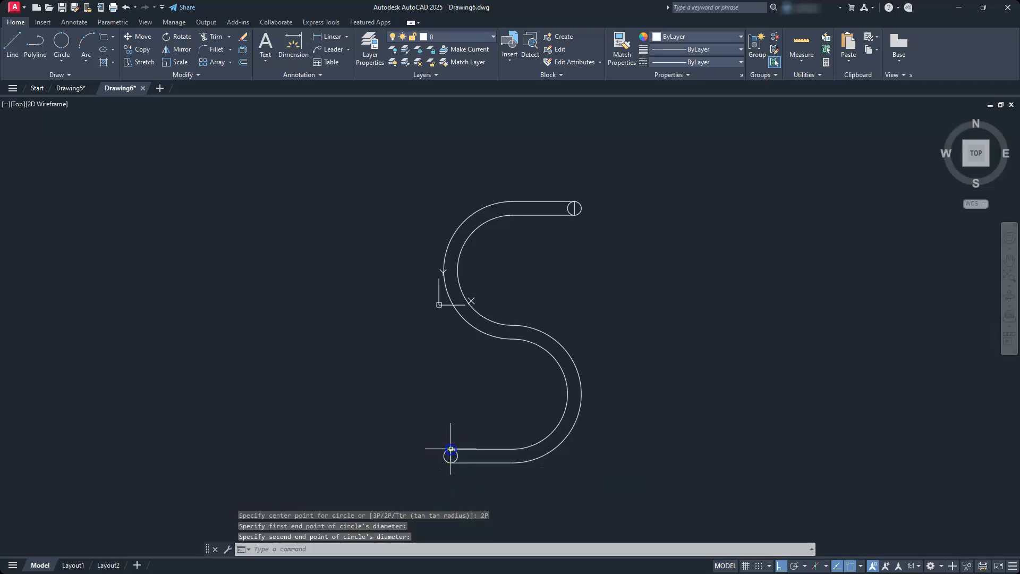
key("Escape")
key("Escape")
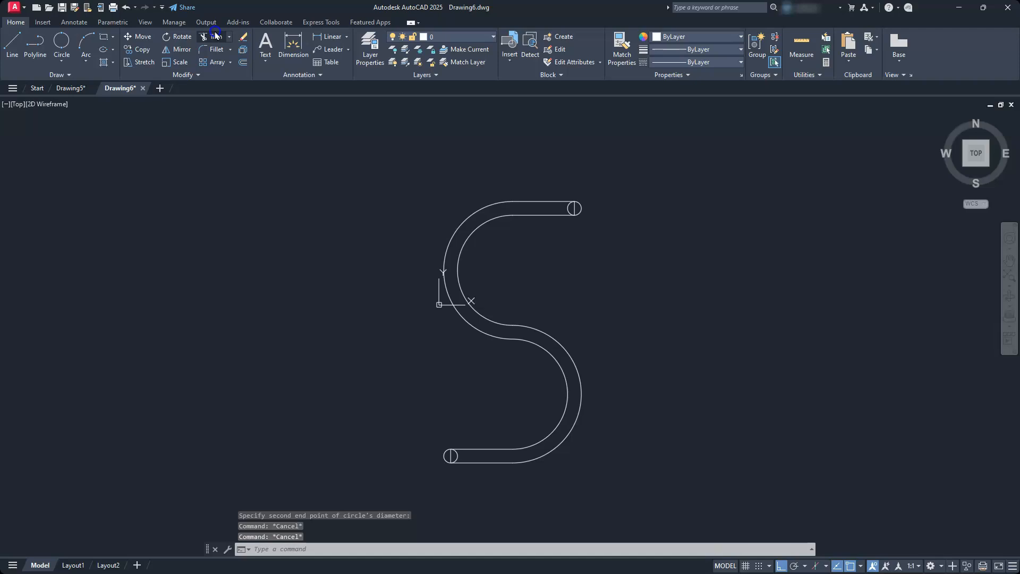
Step: Trim the inner halves of both end circles and the vertical end lines, leaving rounded arm tips
type("tr")
key("Return")
scroll(584, 194, "up", 6)
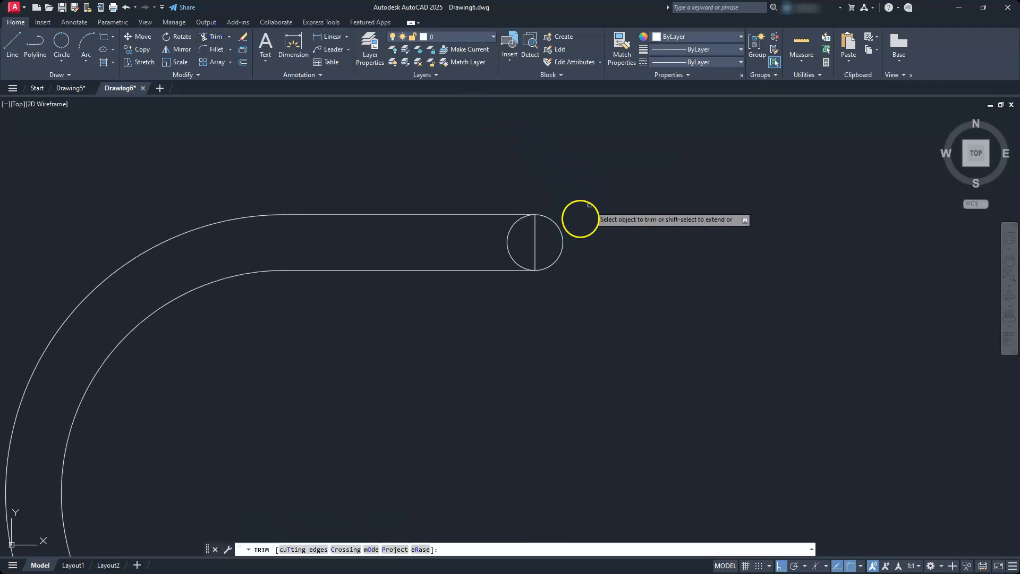
left_click(510, 236)
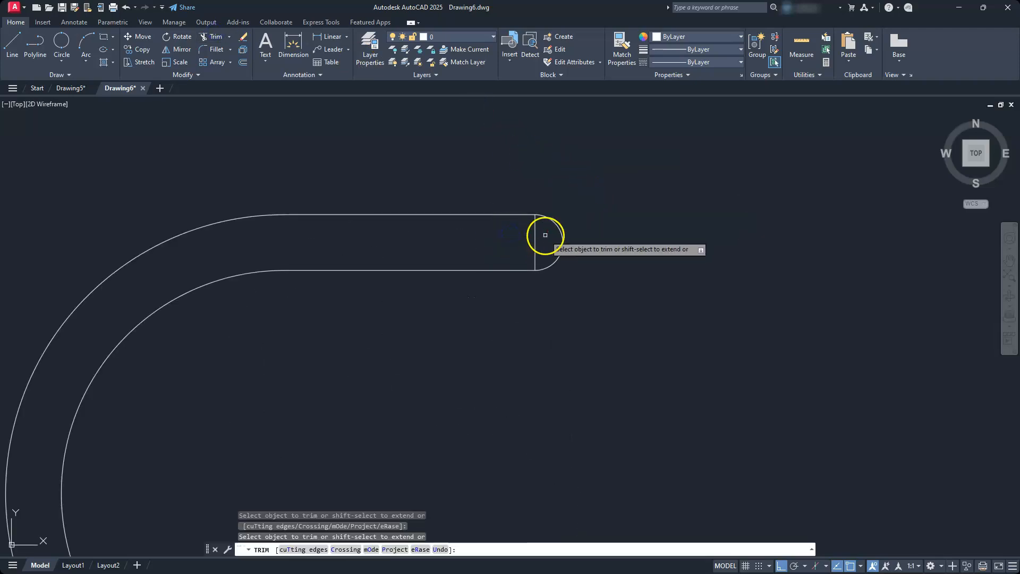
scroll(537, 235, "down", 7)
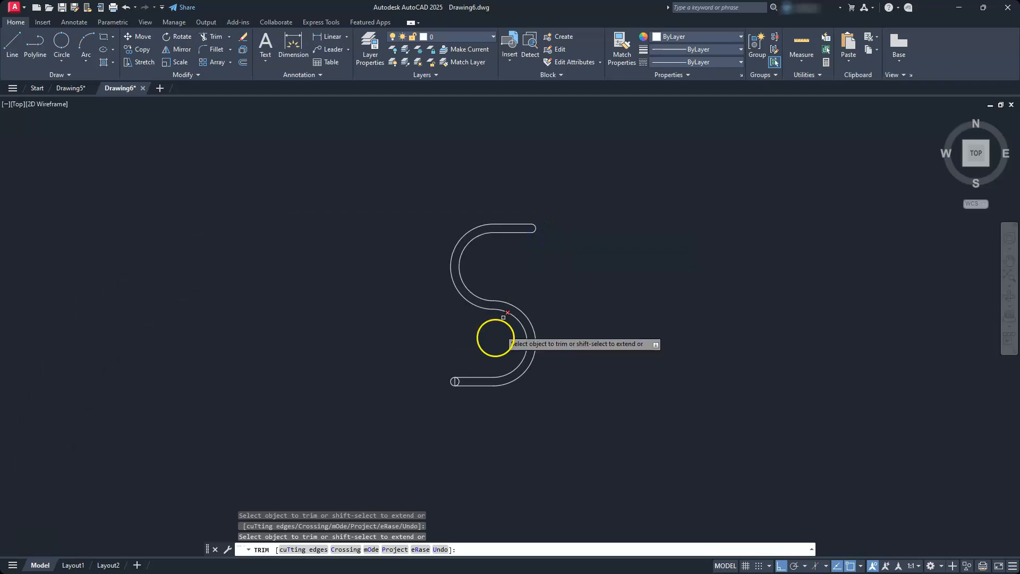
scroll(433, 395, "up", 8)
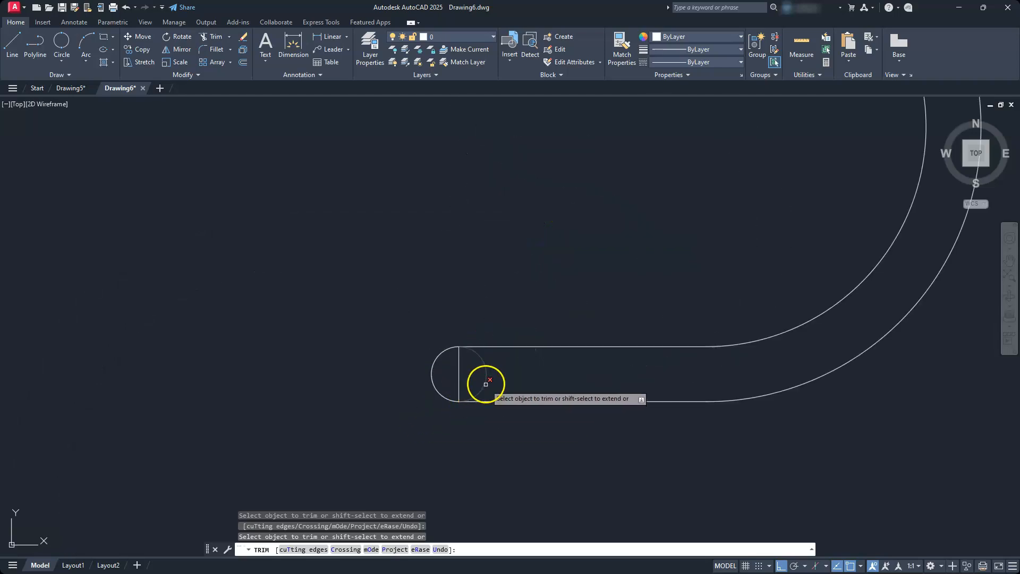
left_click(459, 375)
key("Escape")
scroll(459, 366, "down", 6)
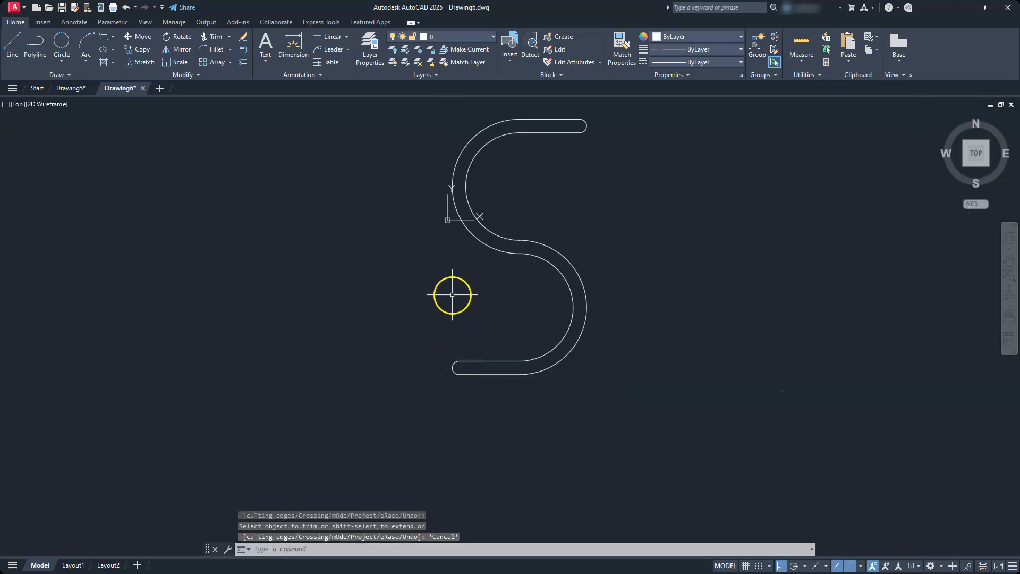
middle_click_drag(457, 313, 463, 367)
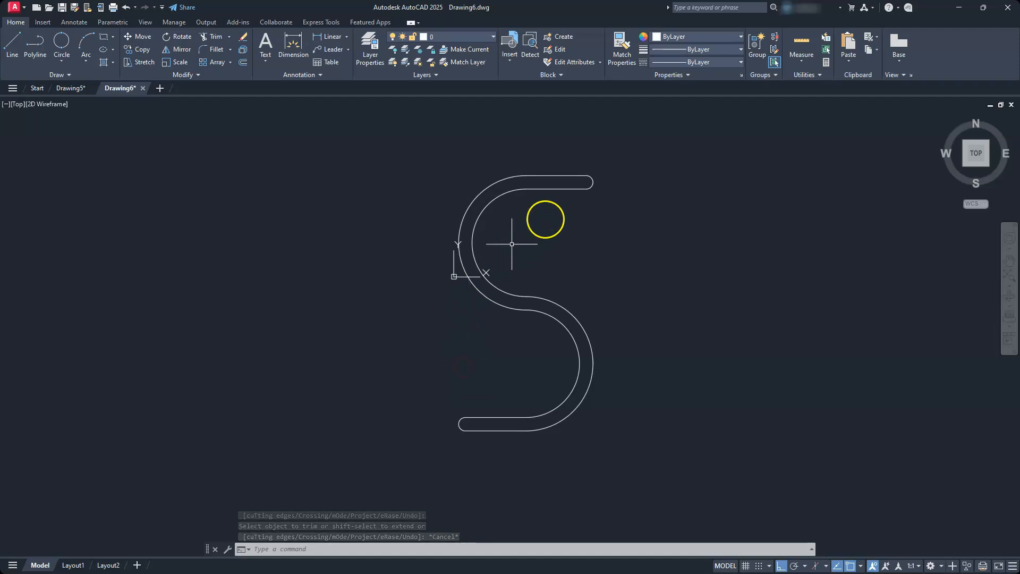
Step: Draw a circle of radius 20 in the empty space to the right of the finished S-hook
mouse_move(796, 308)
middle_mouse_down()
mouse_move(551, 307)
mouse_move(472, 338)
middle_mouse_up()
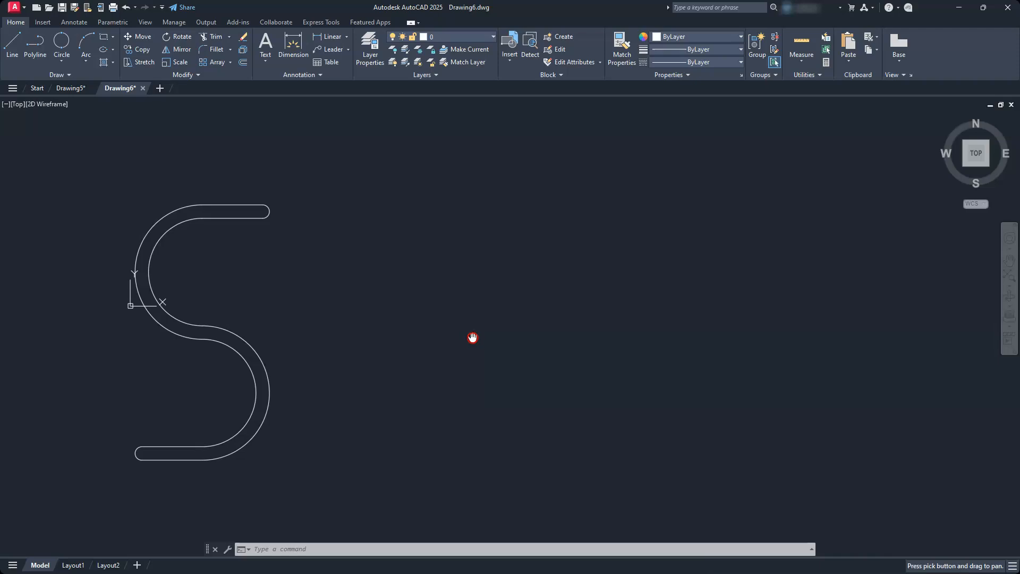
left_click(62, 64)
left_click(79, 84)
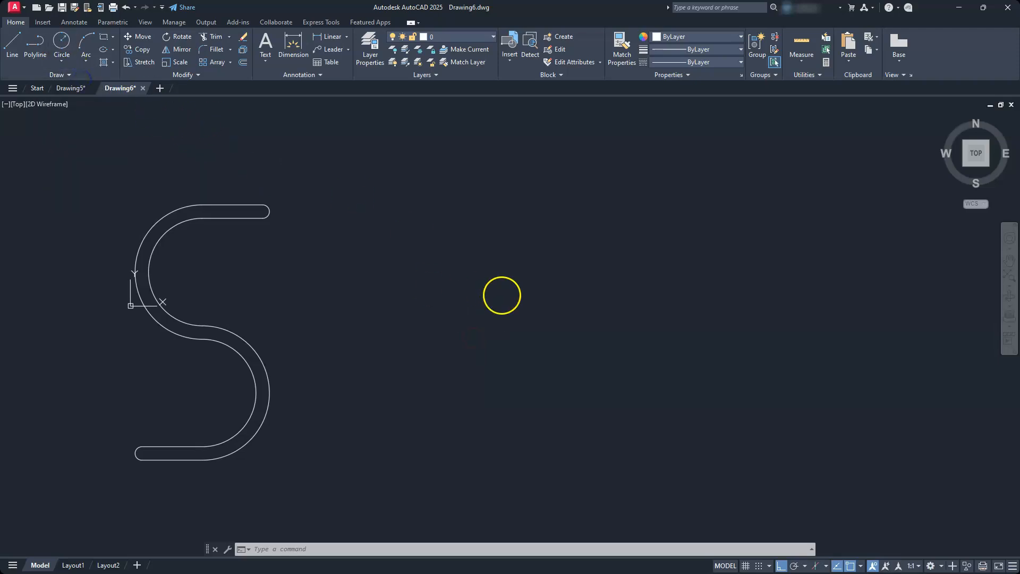
left_click(508, 283)
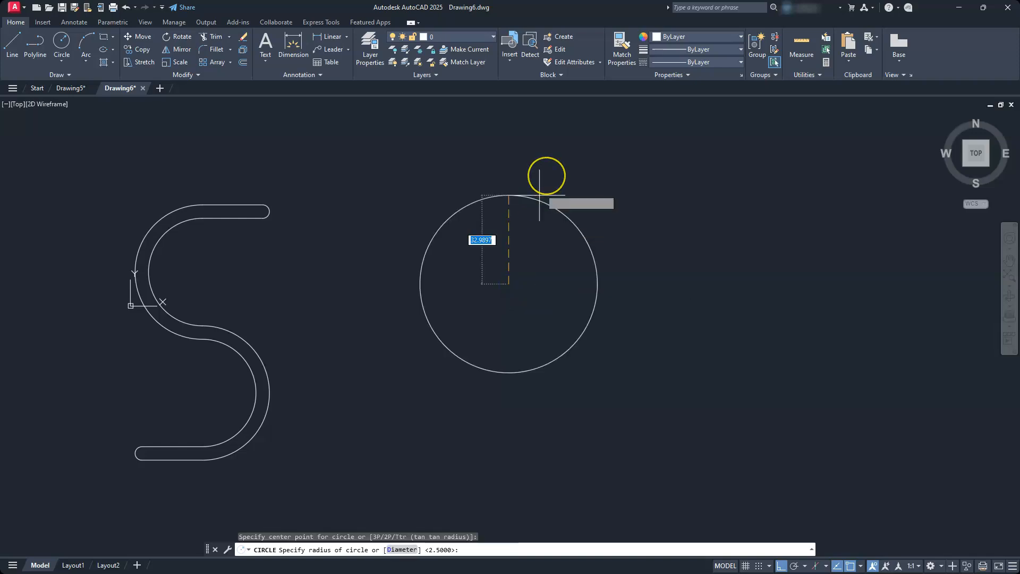
type("20")
key("Return")
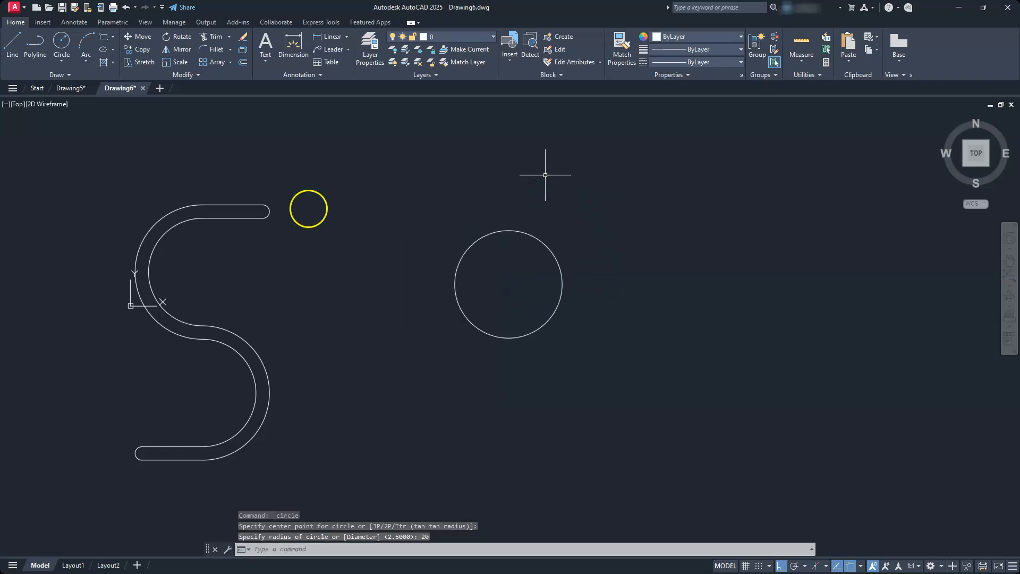
Step: Draw a circle of radius 25 concentric with the new radius 20 circle
left_click(60, 46)
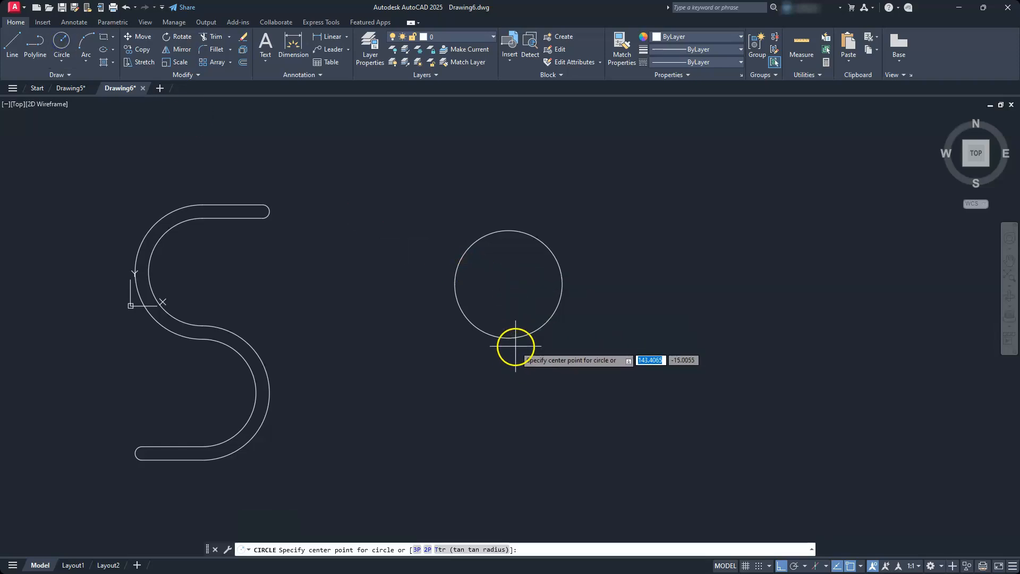
left_click(508, 286)
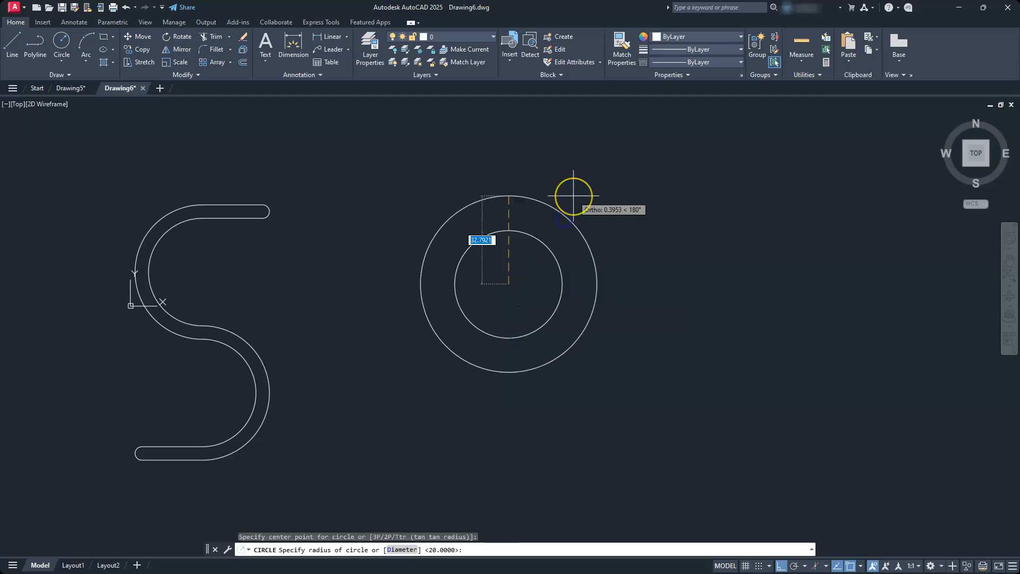
type("25")
key("Return")
scroll(536, 219, "up", 1)
key("Escape")
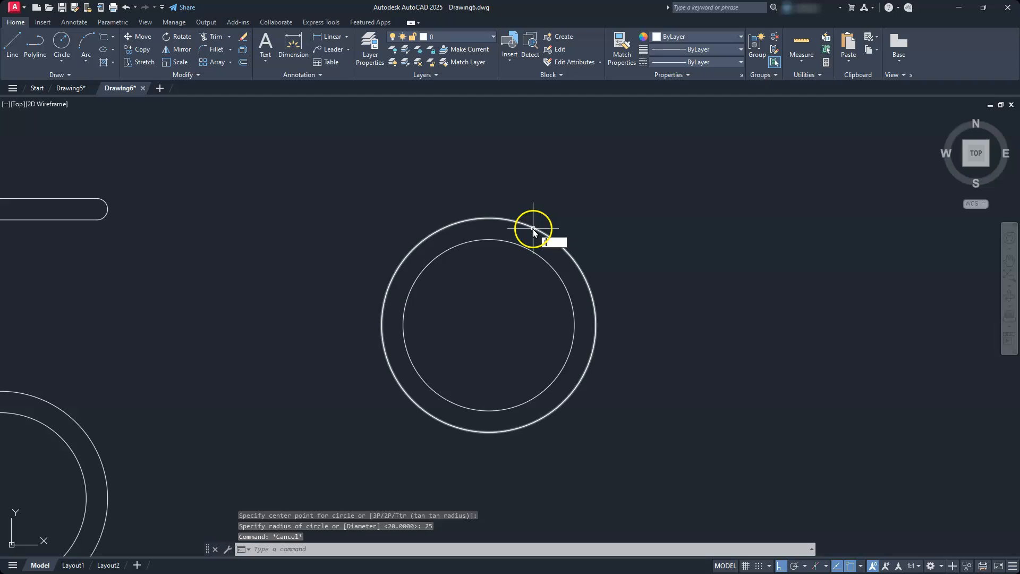
Step: Draw the upper arm's outline from the inner circle's top quadrant: 22.5 right, 5 up, and back to the outer circle's top quadrant
type("l")
key("Return")
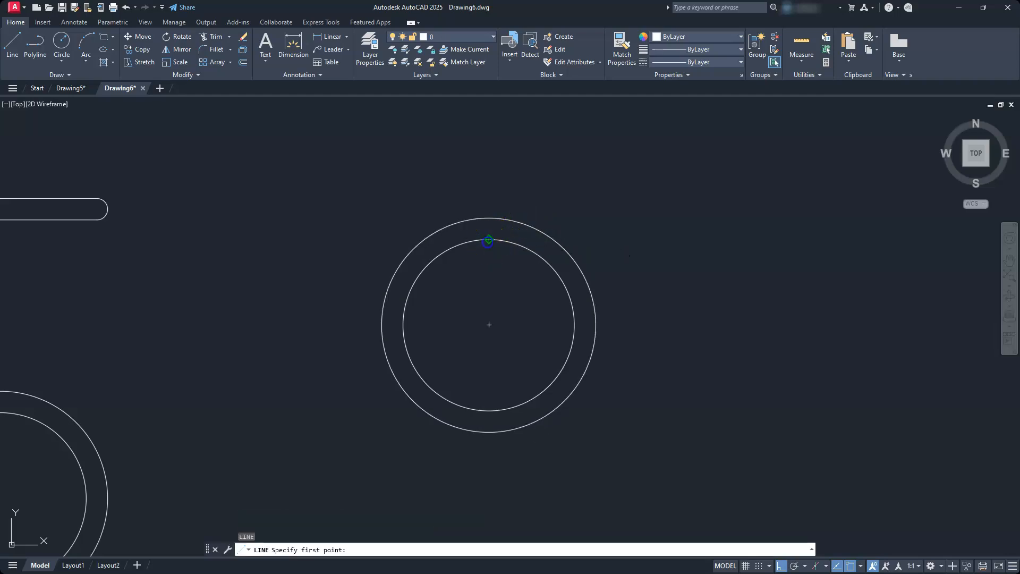
left_click(488, 240)
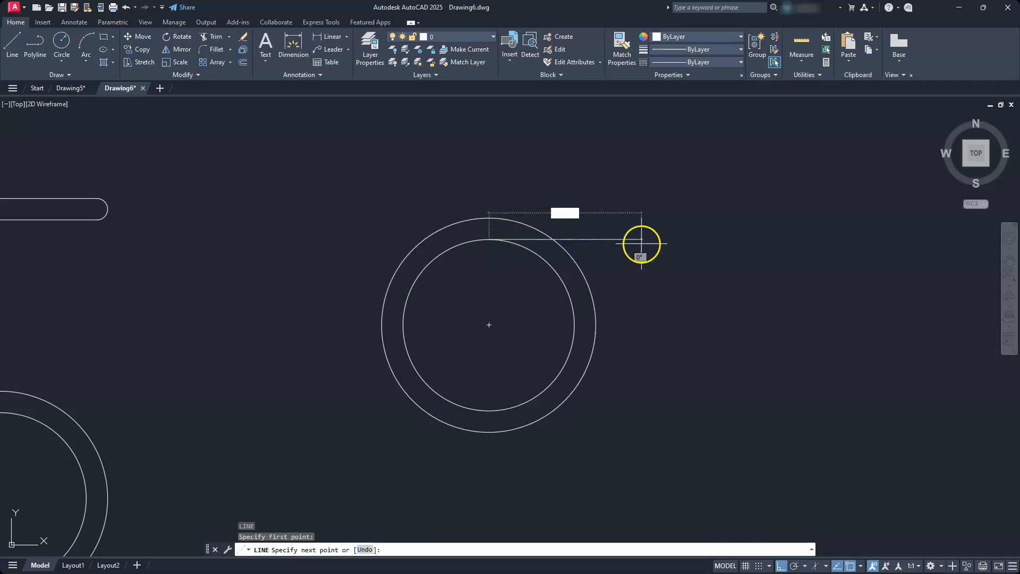
key("Return")
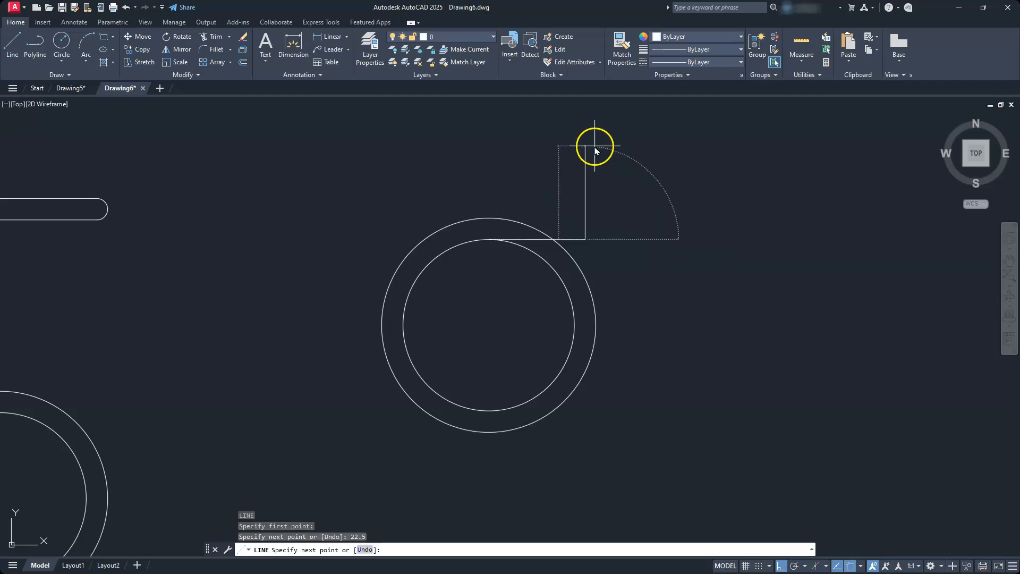
type("5")
key("Return")
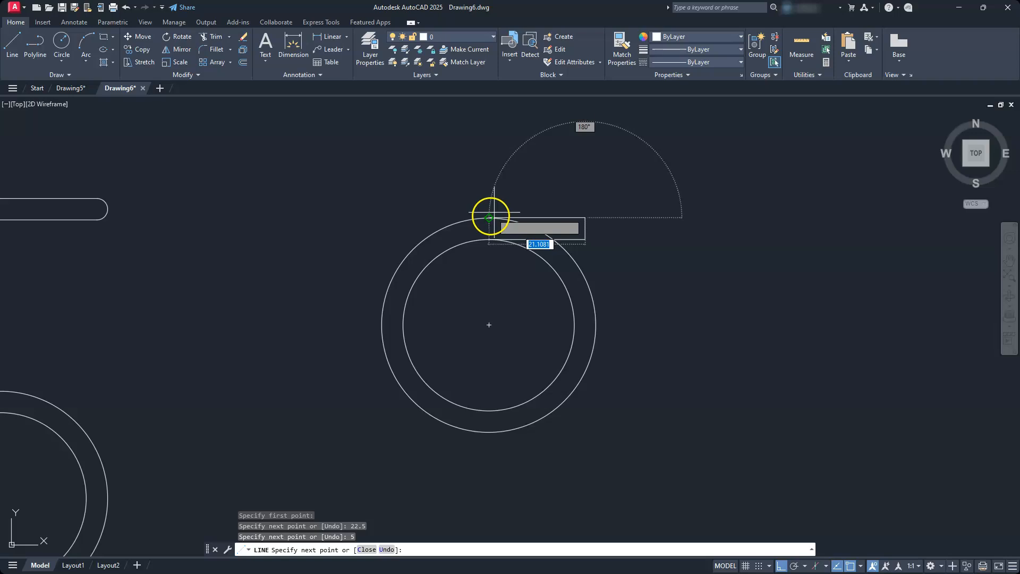
left_click(490, 217)
key("Escape")
key("Escape")
key("Escape")
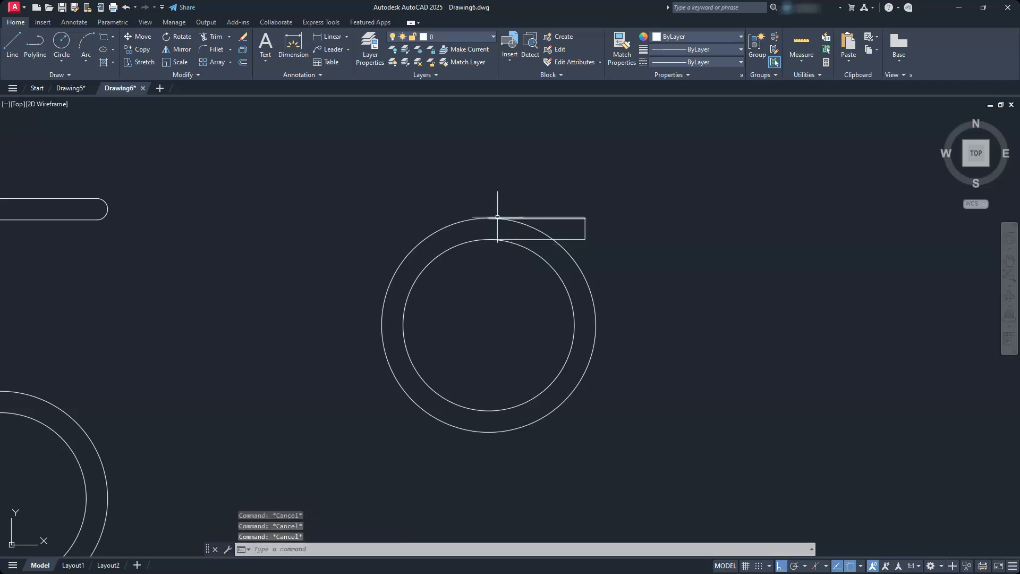
Step: Draw a two-point circle on the upper arm's vertical end line, using its two endpoints as the diameter
left_click(62, 61)
left_click(99, 128)
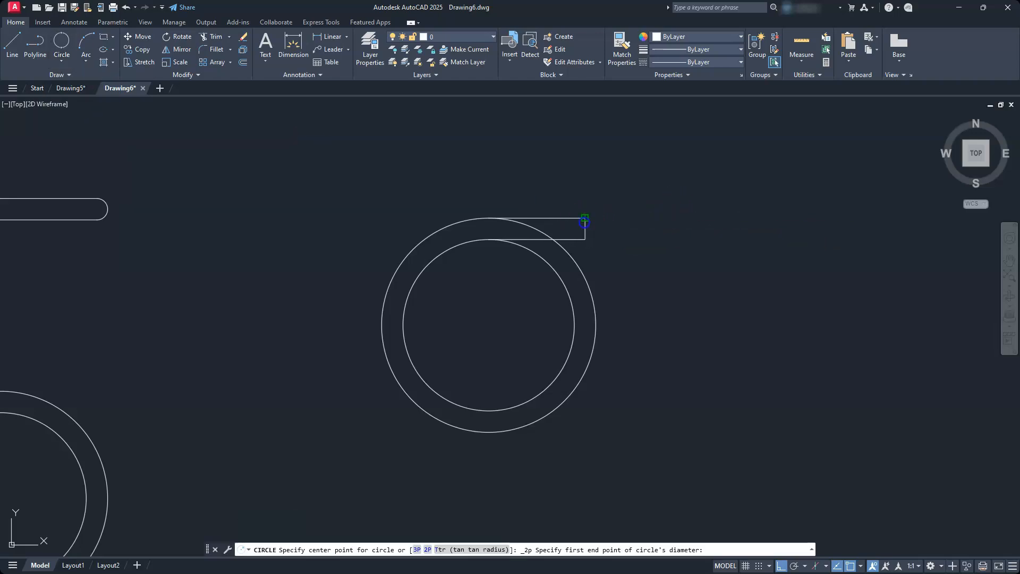
left_click(585, 217)
left_click(585, 236)
key("Escape")
key("Escape")
key("Escape")
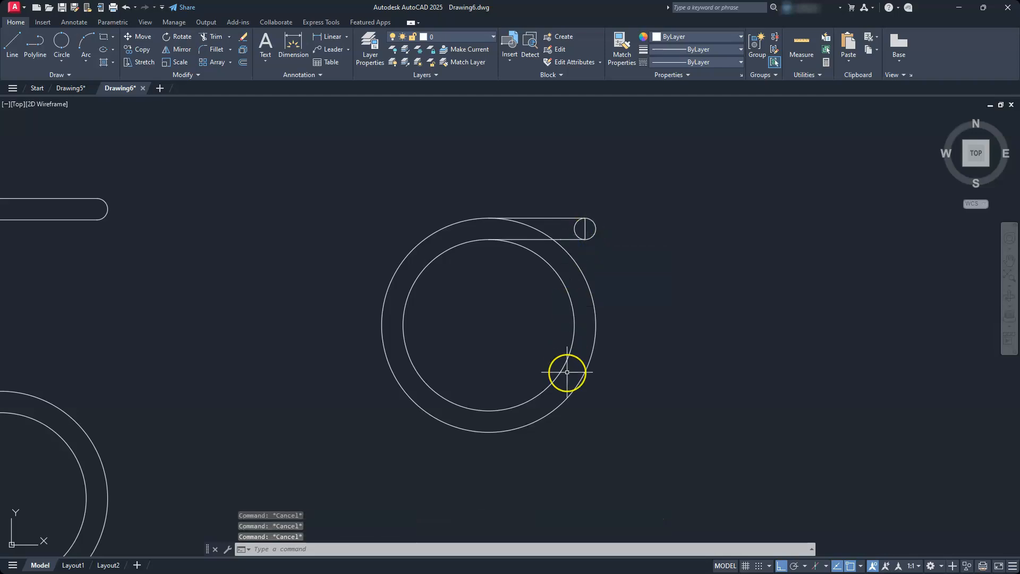
Step: Draw a short vertical line joining the bottom quadrants of the inner and outer circles
type("l")
key("Return")
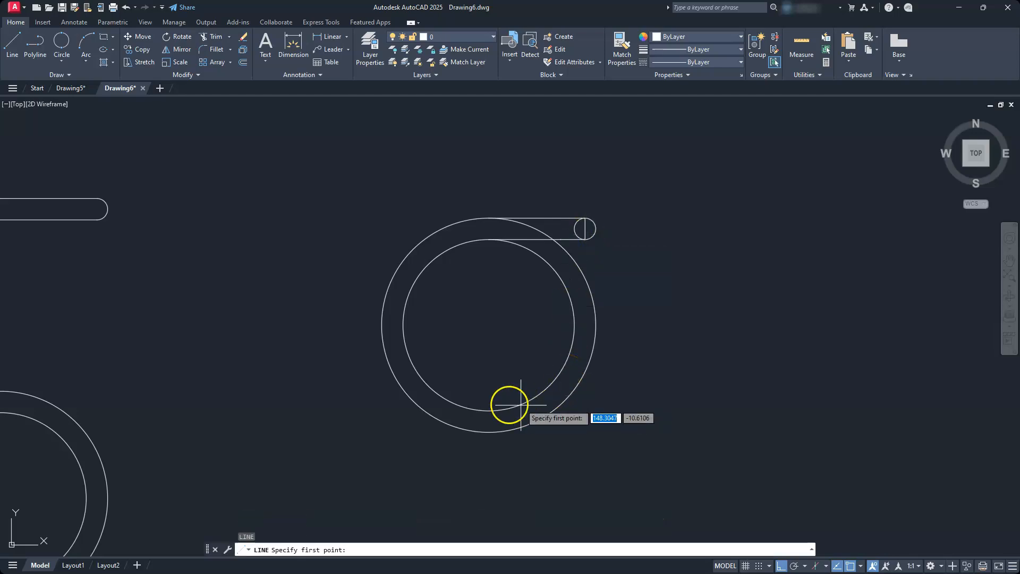
left_click(489, 410)
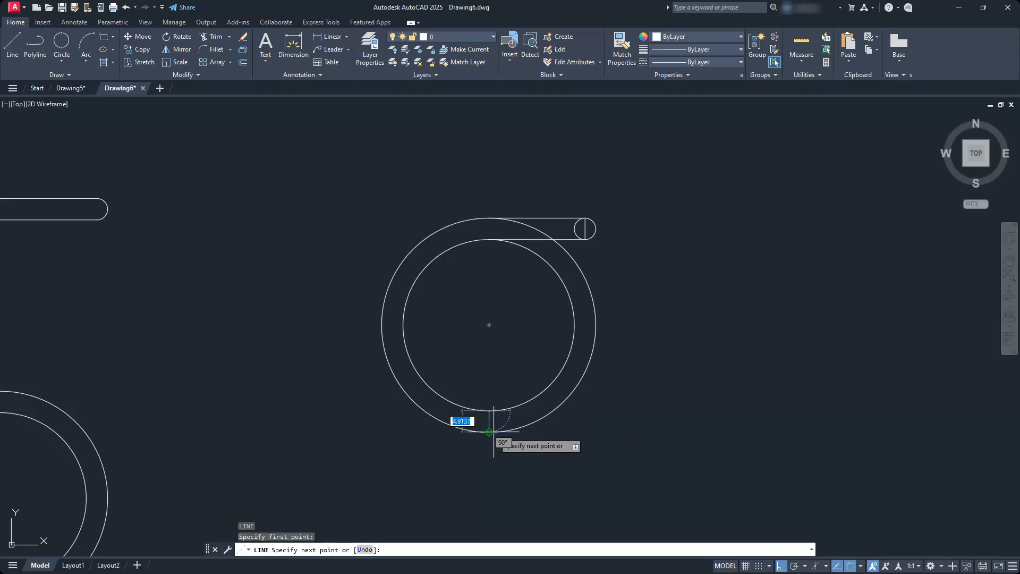
key("Escape")
key("Escape")
key("Escape")
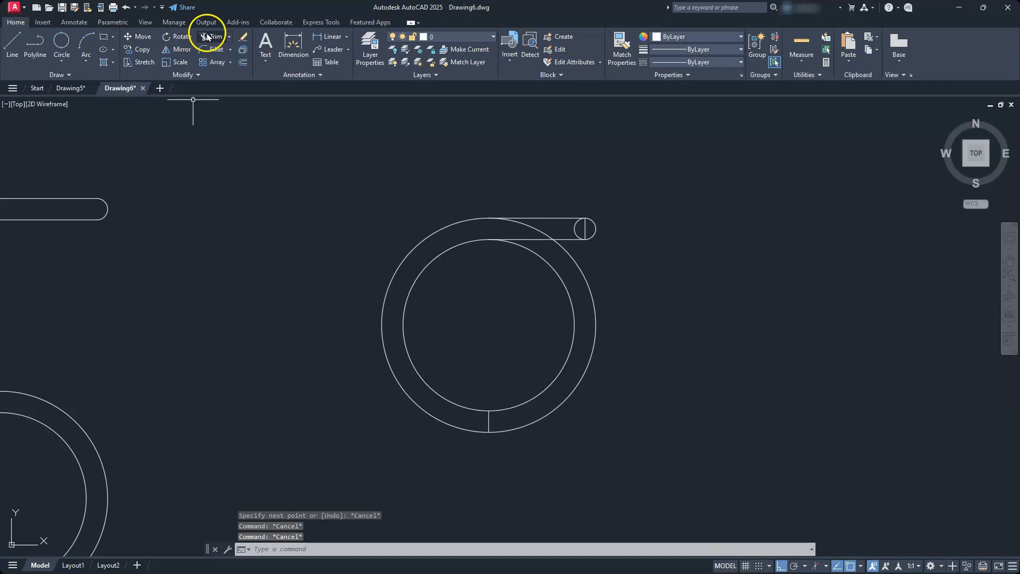
Step: Trim the right halves of both large circles, plus the small circle's inner half and the arm's end line, leaving a rounded hook half
left_click(556, 272)
left_click(576, 268)
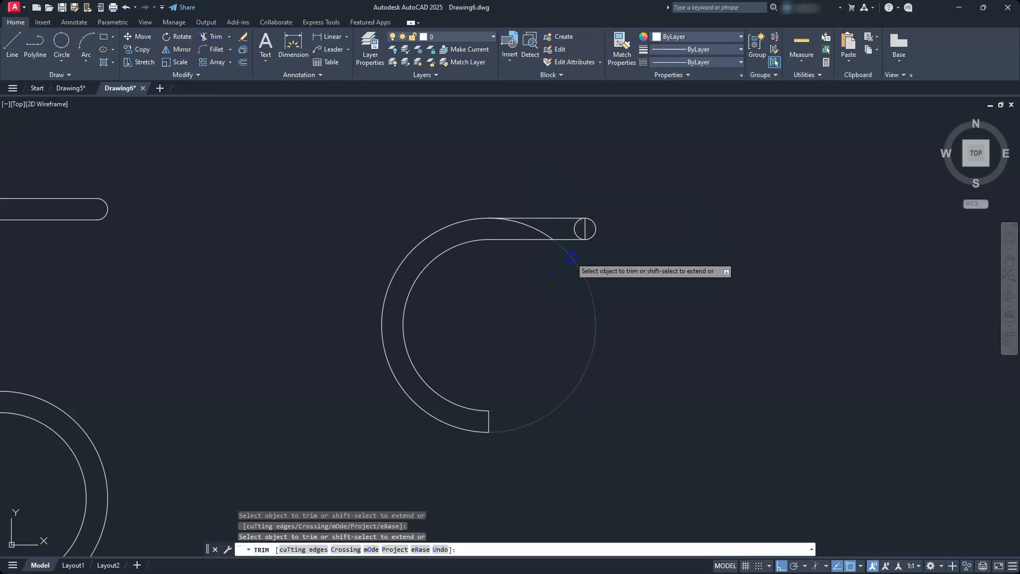
left_click(573, 228)
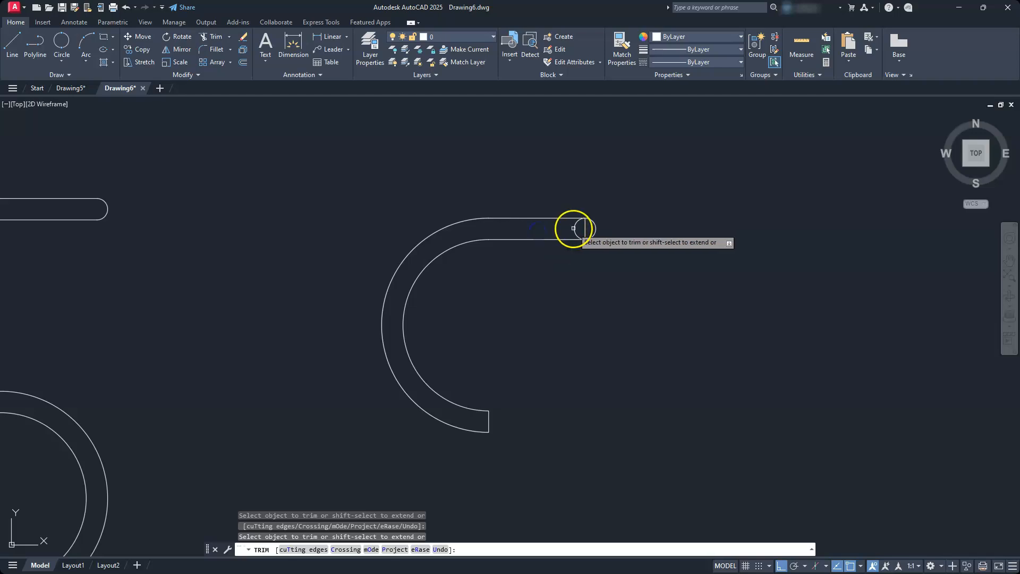
middle_click_drag(555, 389, 585, 358)
scroll(585, 357, "down", 1)
middle_click_drag(551, 389, 552, 353)
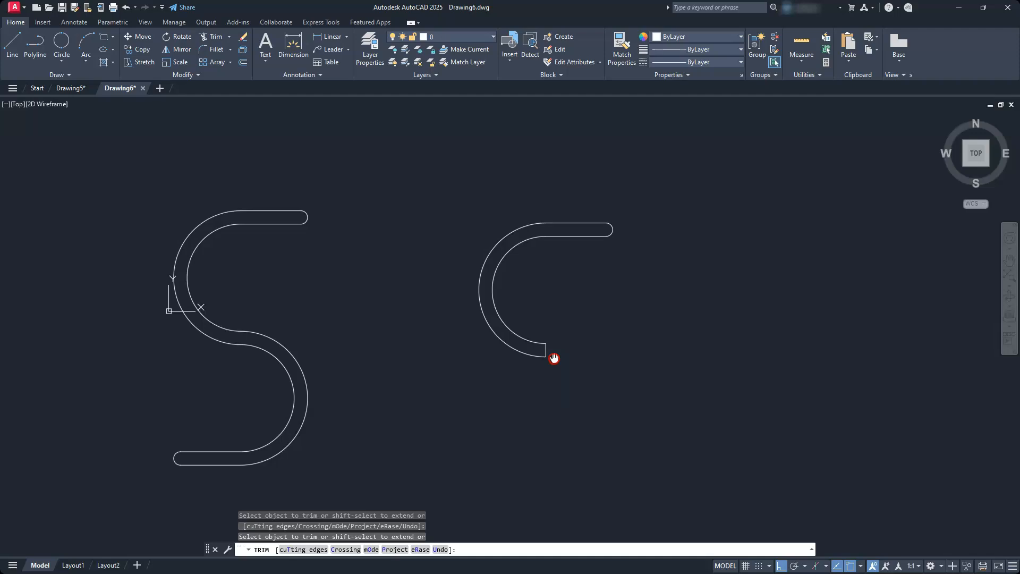
scroll(553, 356, "up", 2)
key("Escape")
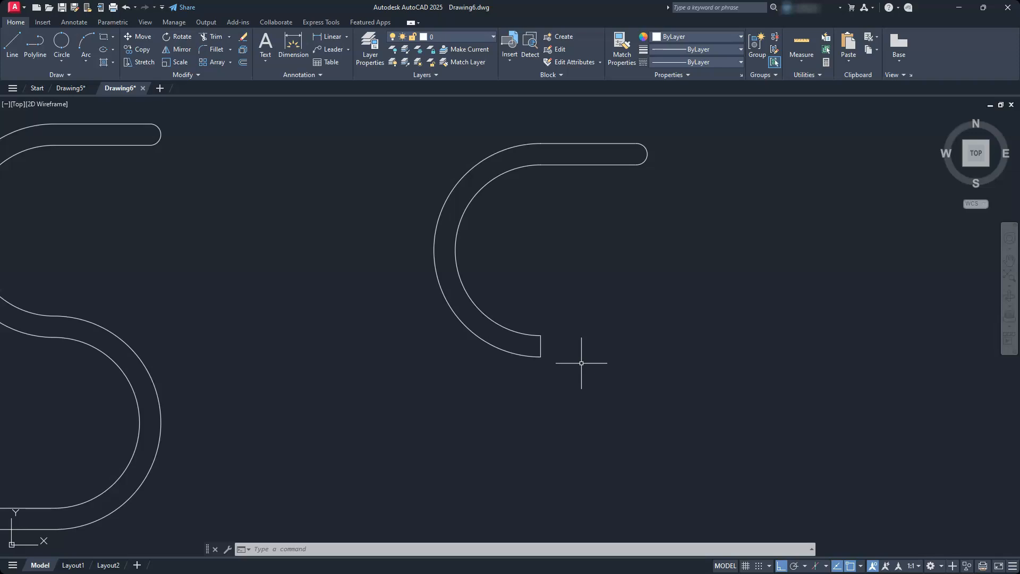
Step: Rotate a copy of the hook half by 180 degrees about the midpoint of the short line at its lower end
scroll(581, 364, "down", 2)
middle_click_drag(574, 364, 526, 352)
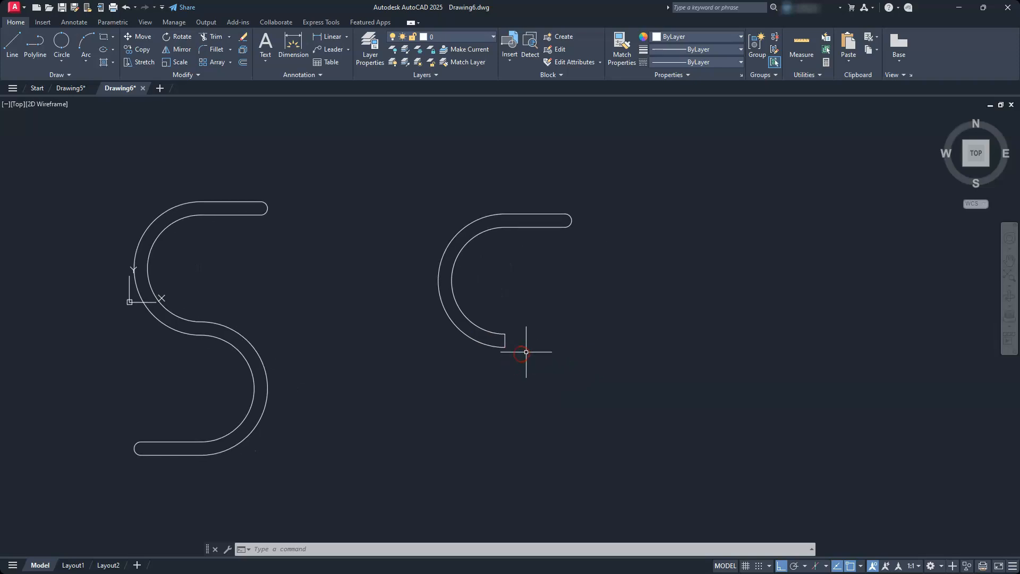
left_click(174, 38)
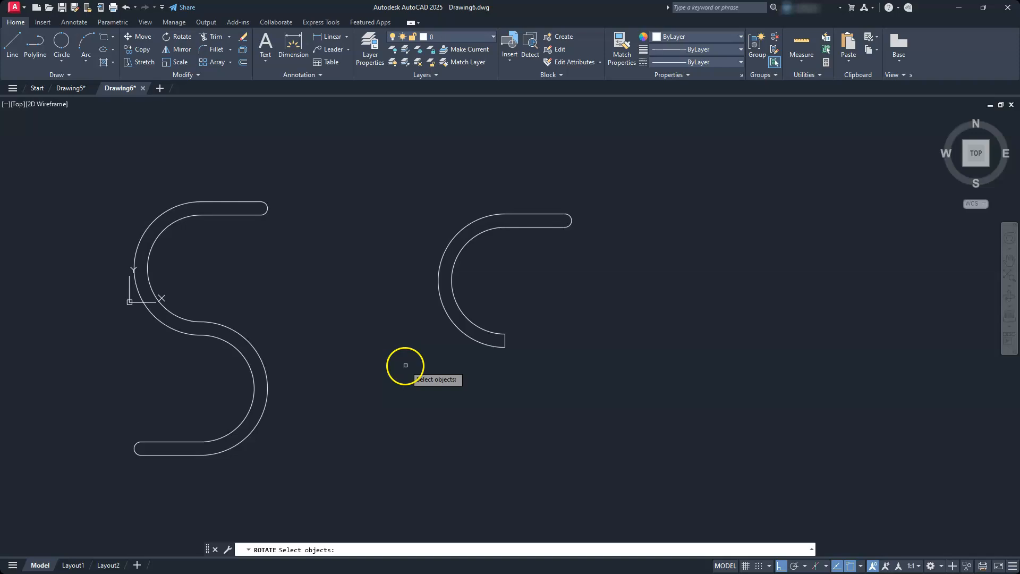
left_click(628, 159)
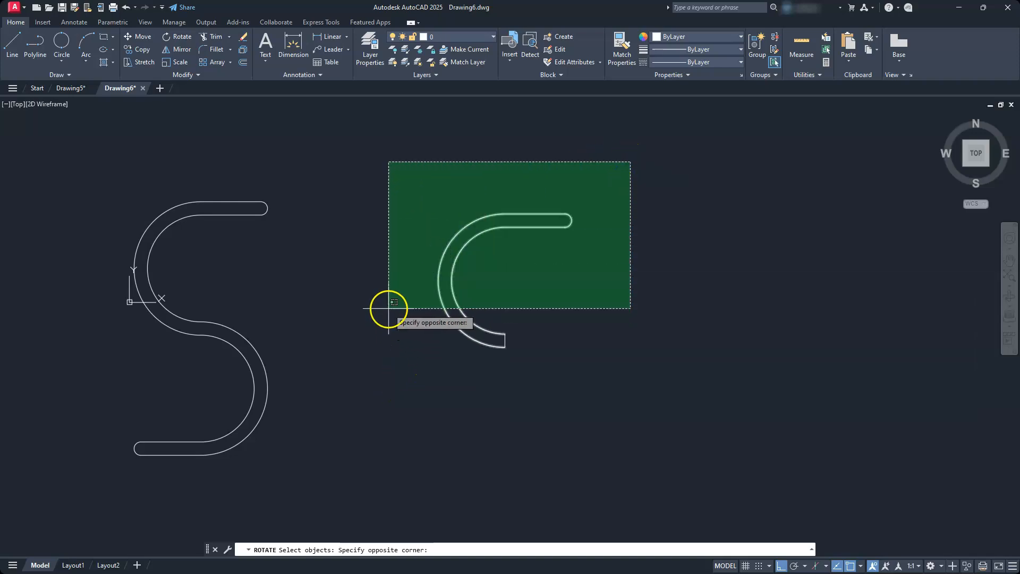
left_click(389, 308)
scroll(489, 342, "up", 5)
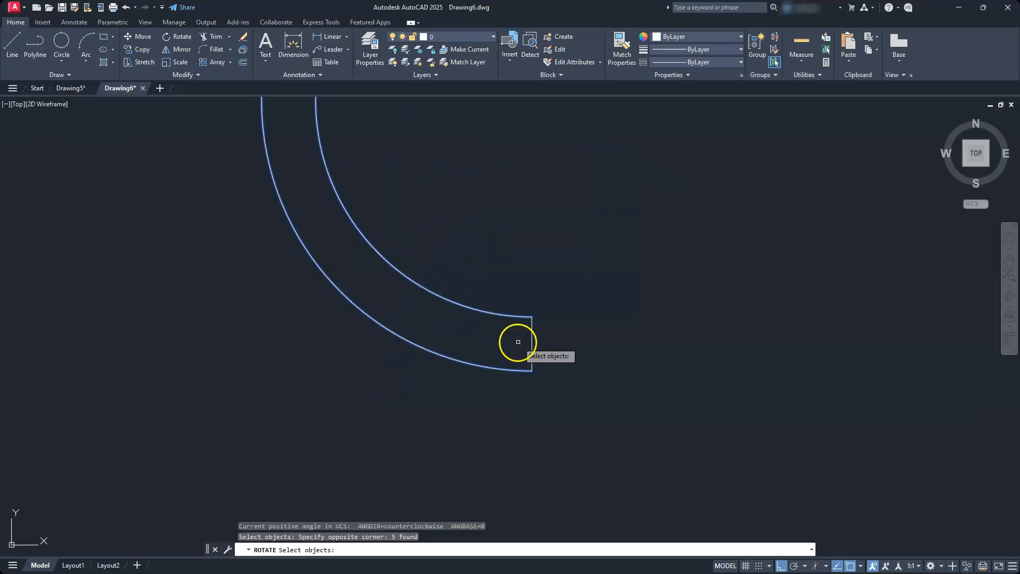
scroll(514, 335, "down", 5)
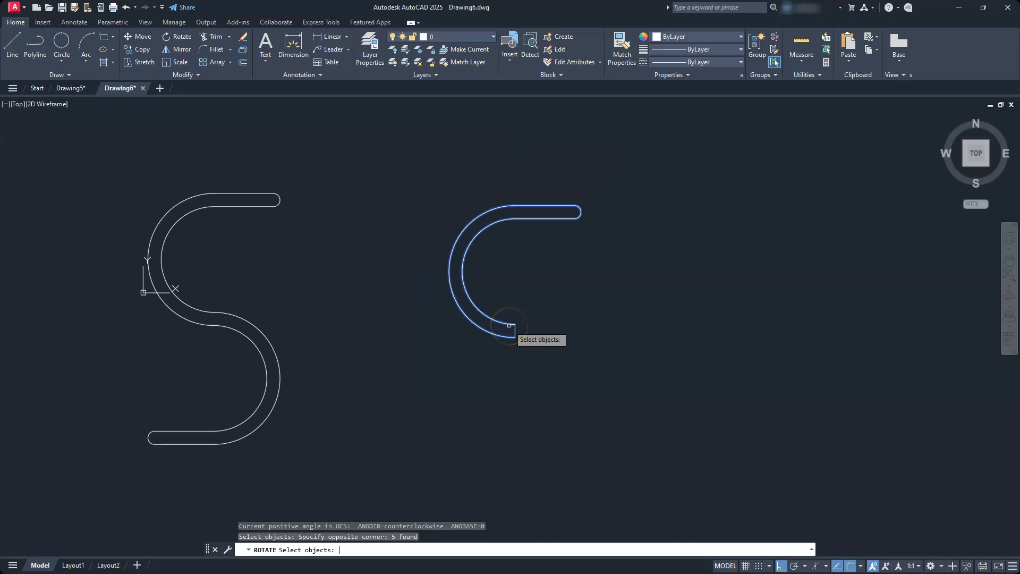
key("Return")
scroll(502, 336, "up", 4)
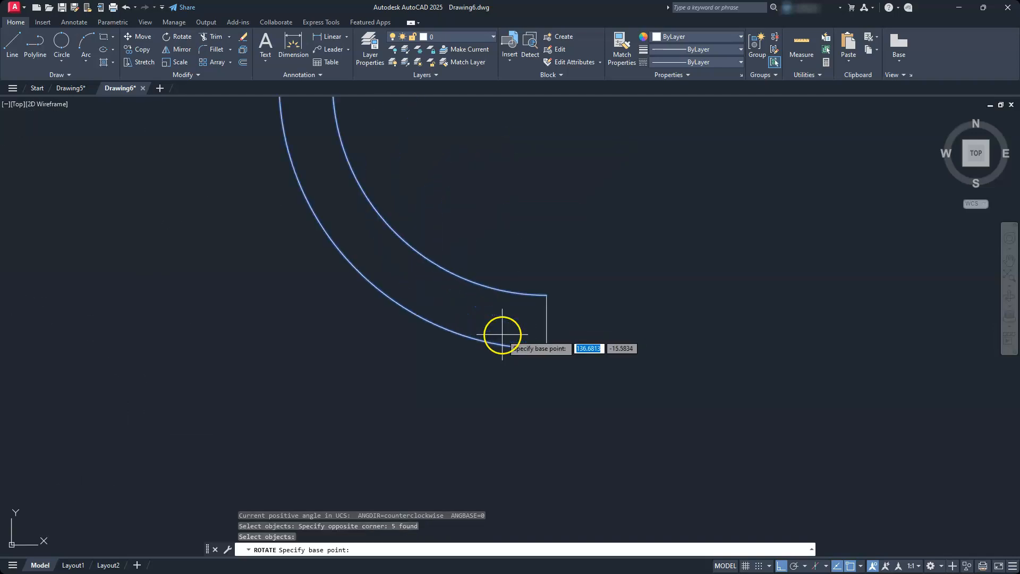
left_click(546, 321)
scroll(547, 322, "down", 4)
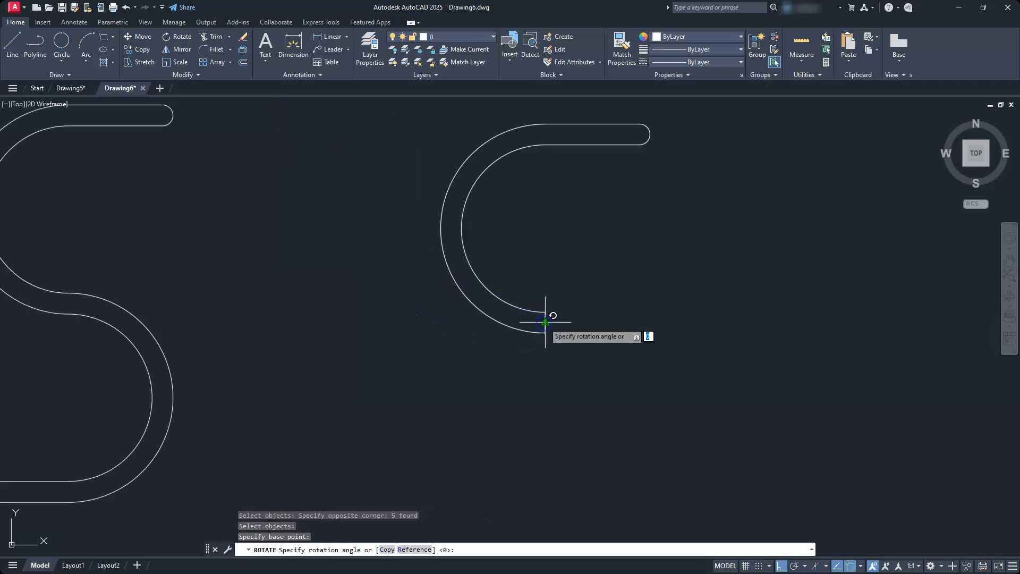
left_click(387, 550)
type("180")
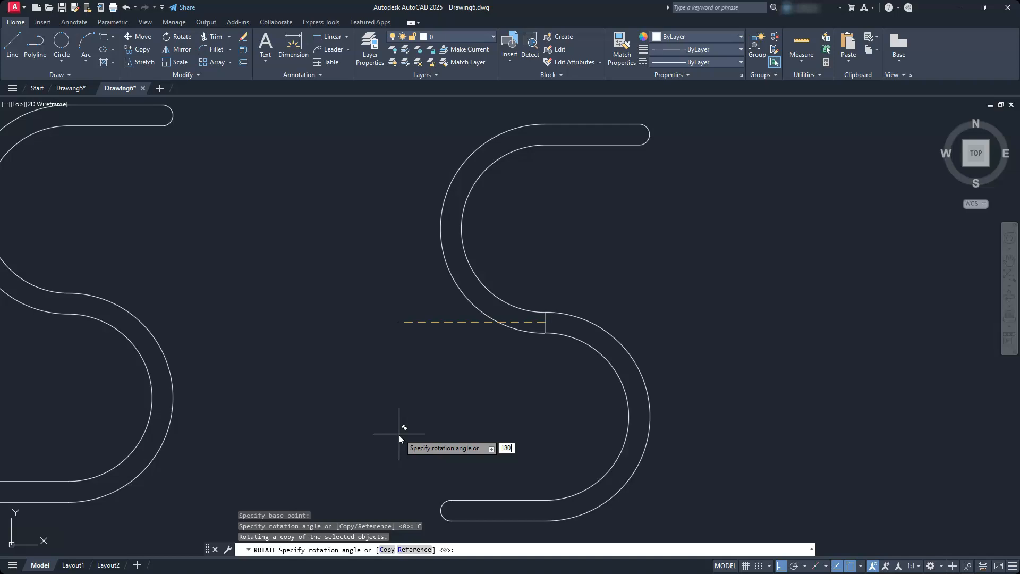
key("Return")
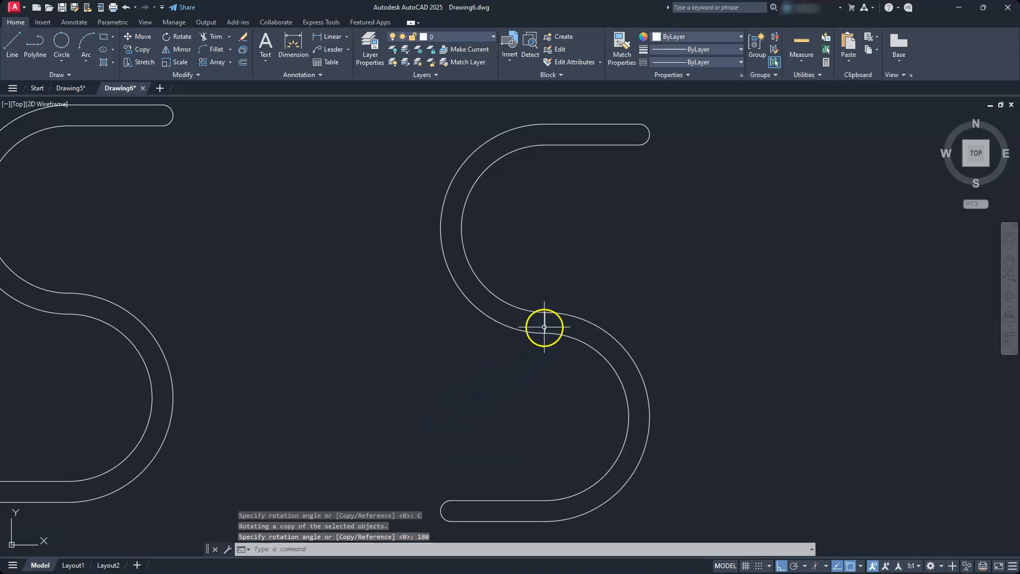
Step: Delete the short vertical line dividing the two halves of the second S-hook
left_click(545, 323)
key("Delete")
scroll(577, 277, "down", 4)
middle_click_drag(575, 276, 587, 292)
scroll(585, 300, "up", 2)
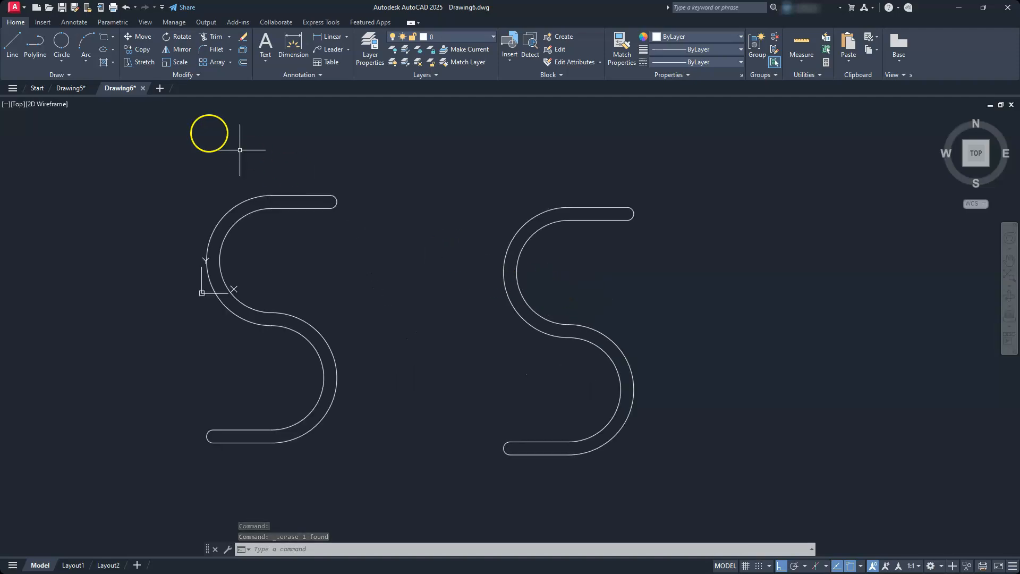
Step: Undo the deletion of the dividing line and the rotated copy of the hook half
left_click(126, 9)
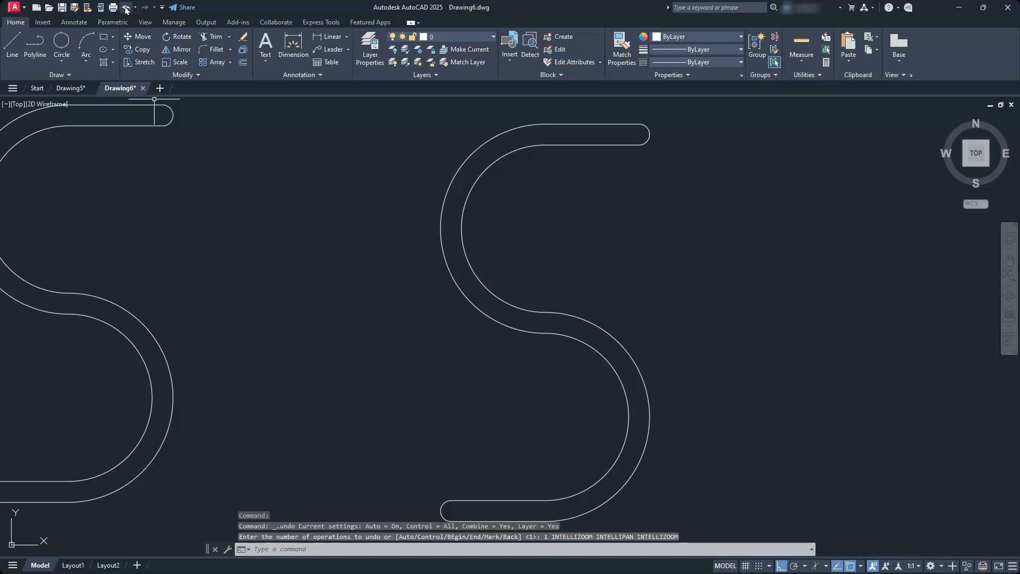
left_click(126, 9)
Step: Delete the short vertical line closing the lower end of the single hook half
scroll(476, 337, "up", 5)
left_click(534, 295)
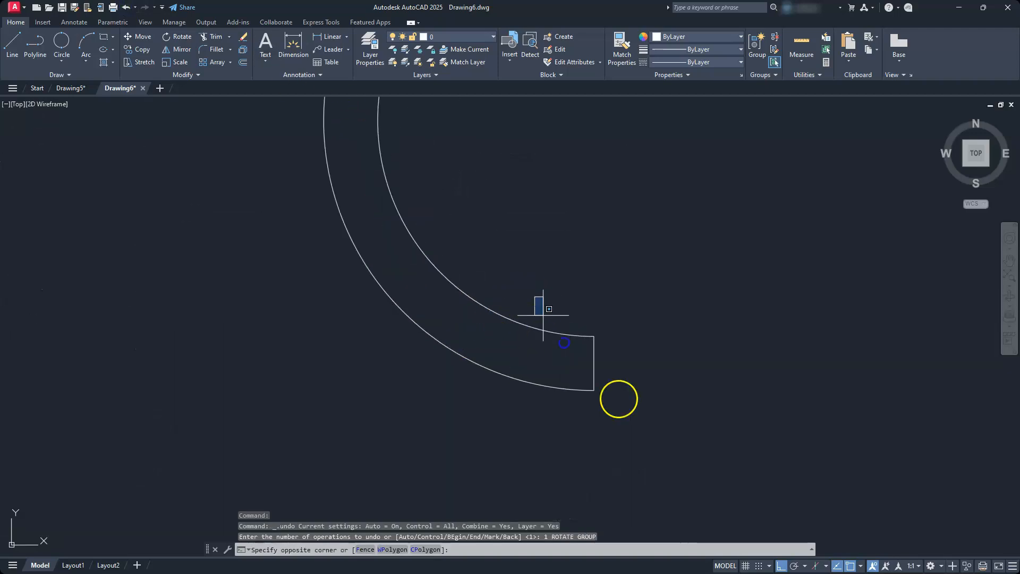
left_click(669, 449)
key("Delete")
scroll(585, 371, "down", 4)
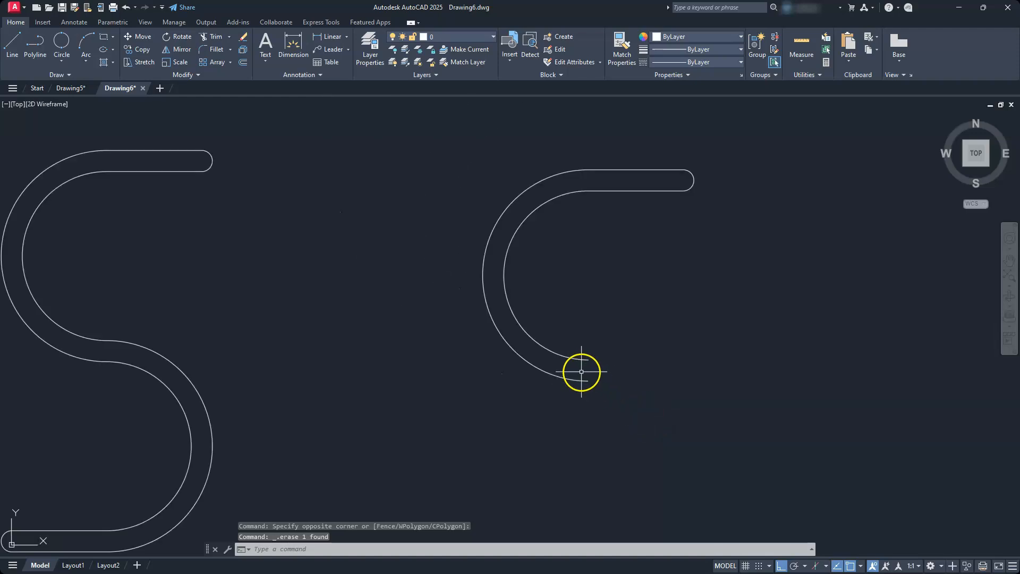
Step: Rotate a copy of the open hook half by 180 degrees about the point midway between its two lower arc endpoints
middle_click_drag(532, 370, 489, 360)
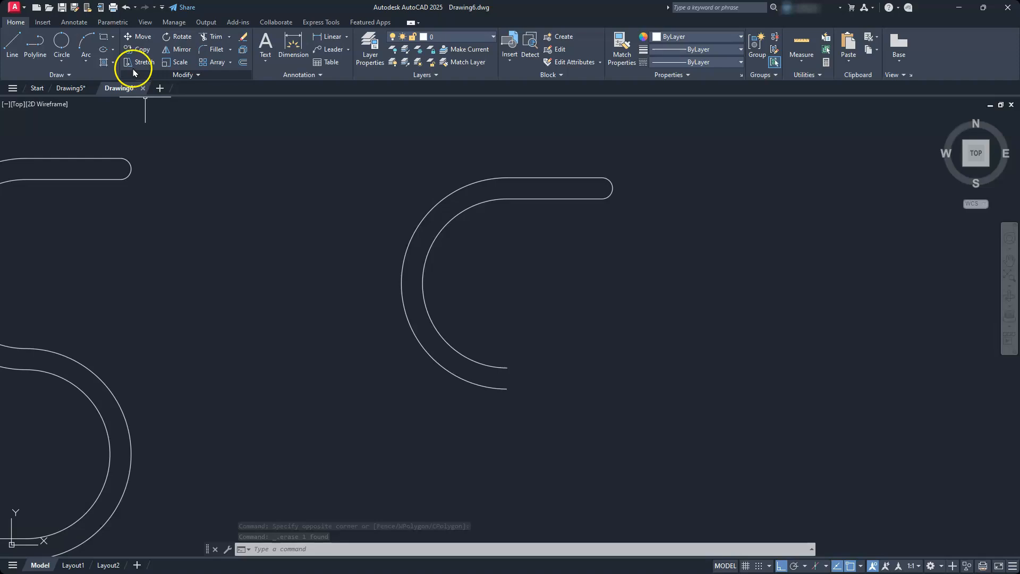
left_click(176, 36)
left_click(357, 433)
left_click(713, 148)
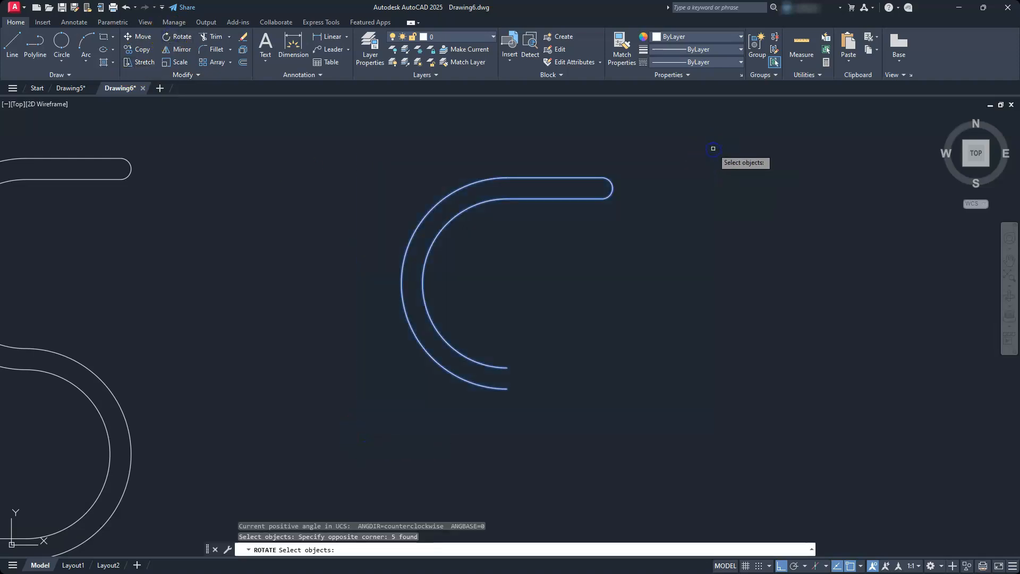
key("Return")
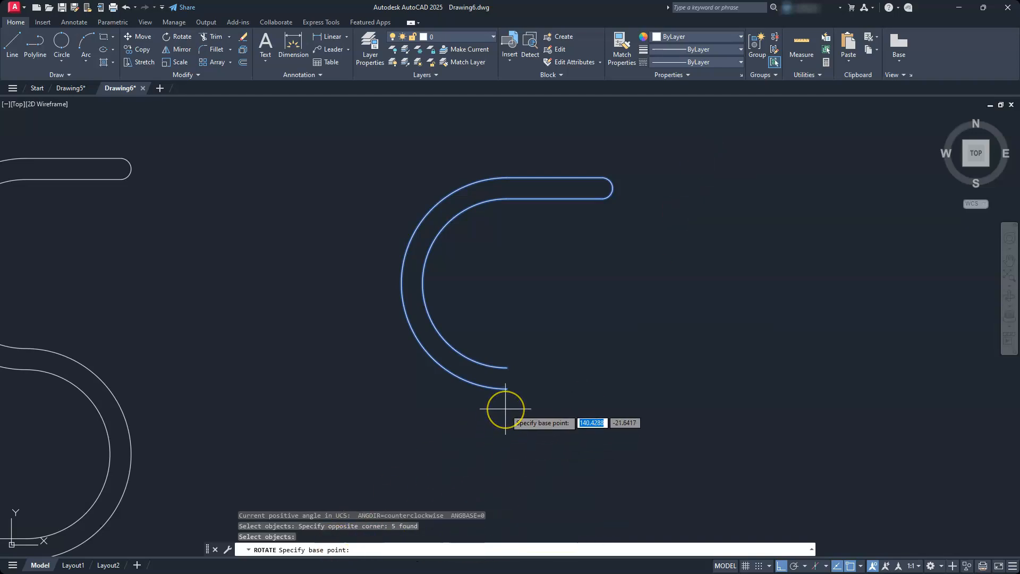
right_click(535, 300, "shift")
left_click(567, 327)
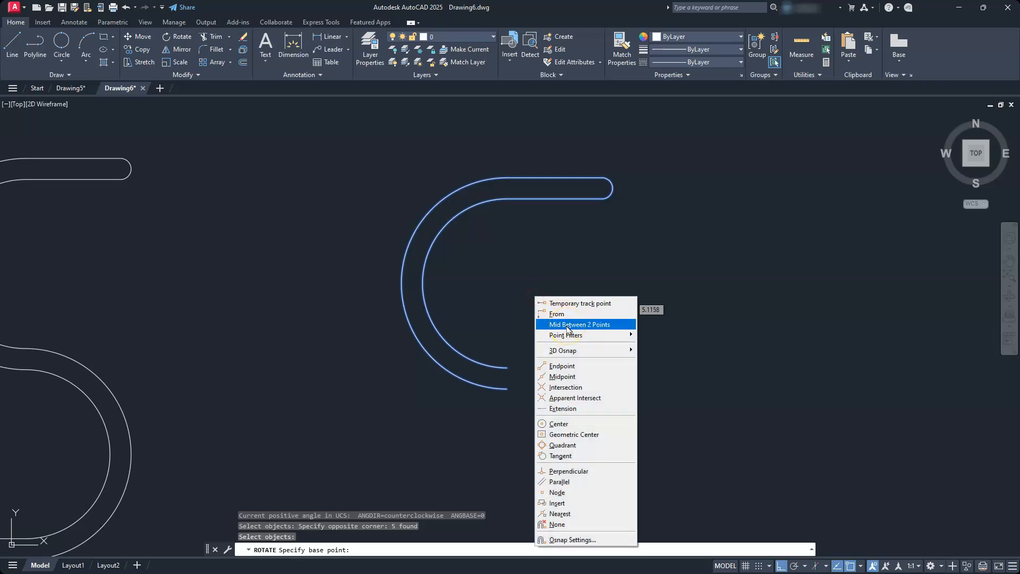
left_click(508, 389)
left_click(507, 367)
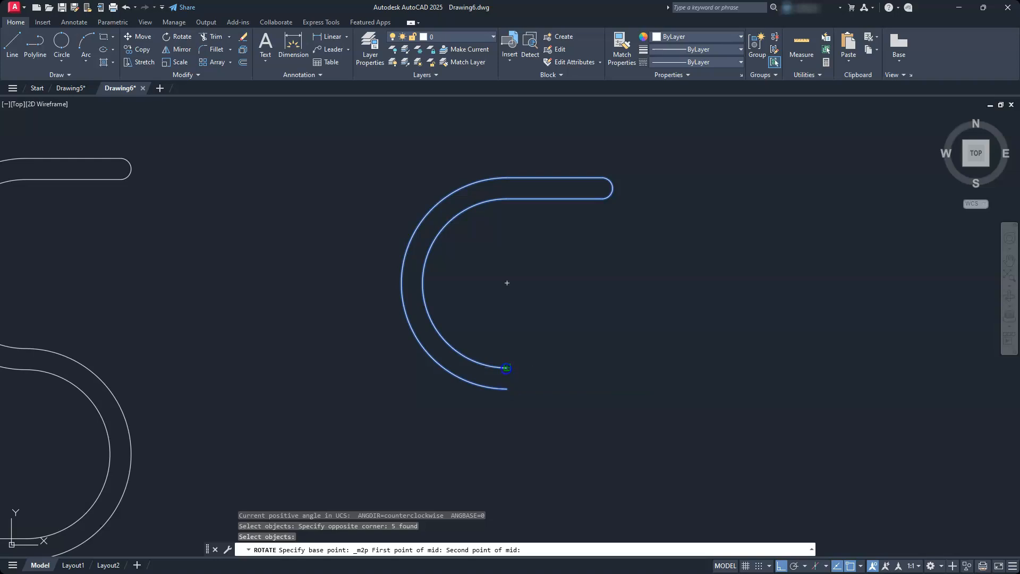
left_click(388, 550)
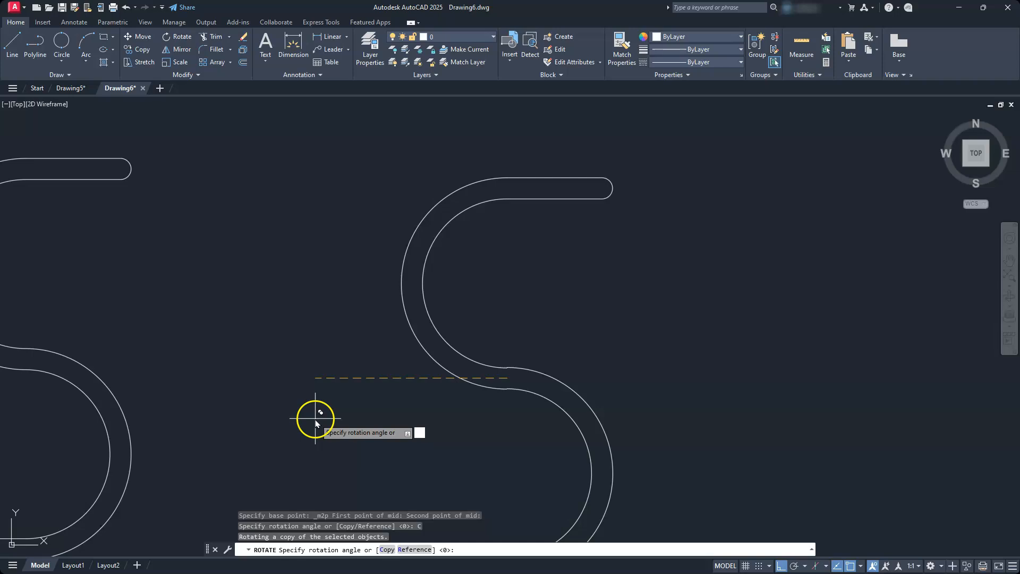
type("180")
key("Return")
scroll(356, 324, "down", 2)
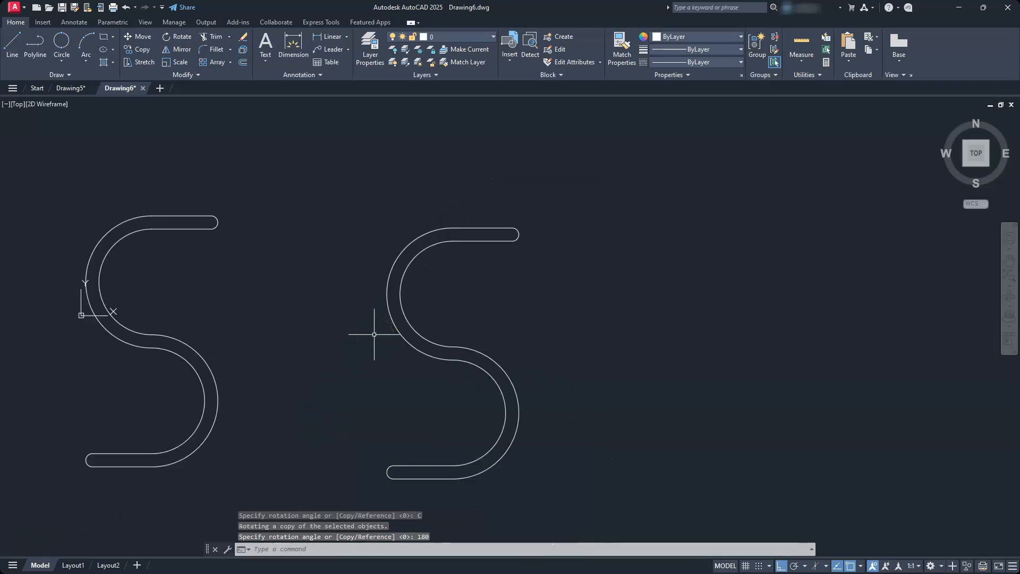
mouse_move(374, 335)
middle_mouse_down()
mouse_move(405, 359)
mouse_move(658, 319)
mouse_move(665, 332)
middle_mouse_up()
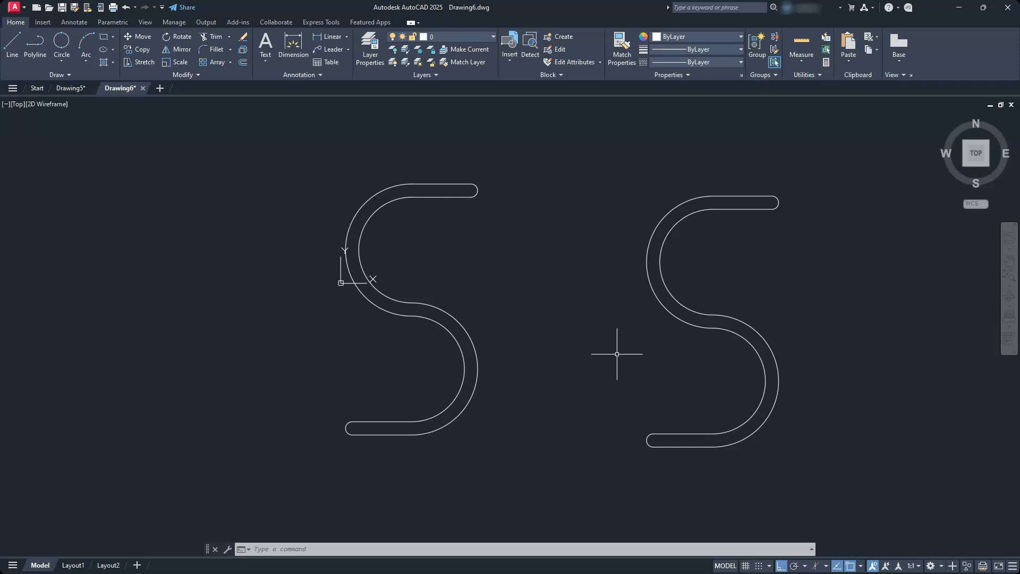
Step: Draw four horizontal construction lines through the edges of the first S-hook's lower and upper straight arms
middle_click_drag(565, 269, 690, 287)
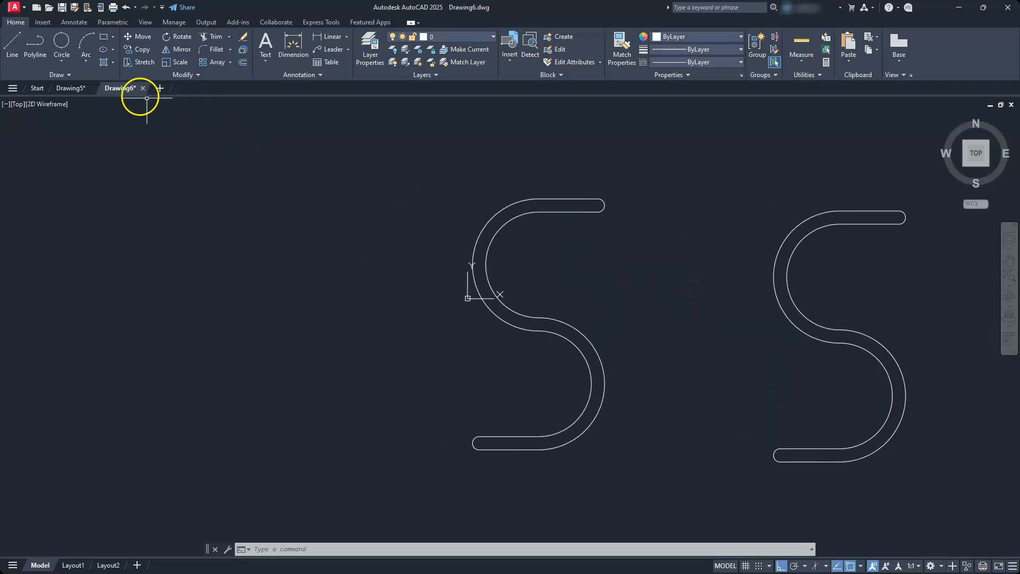
left_click(62, 77)
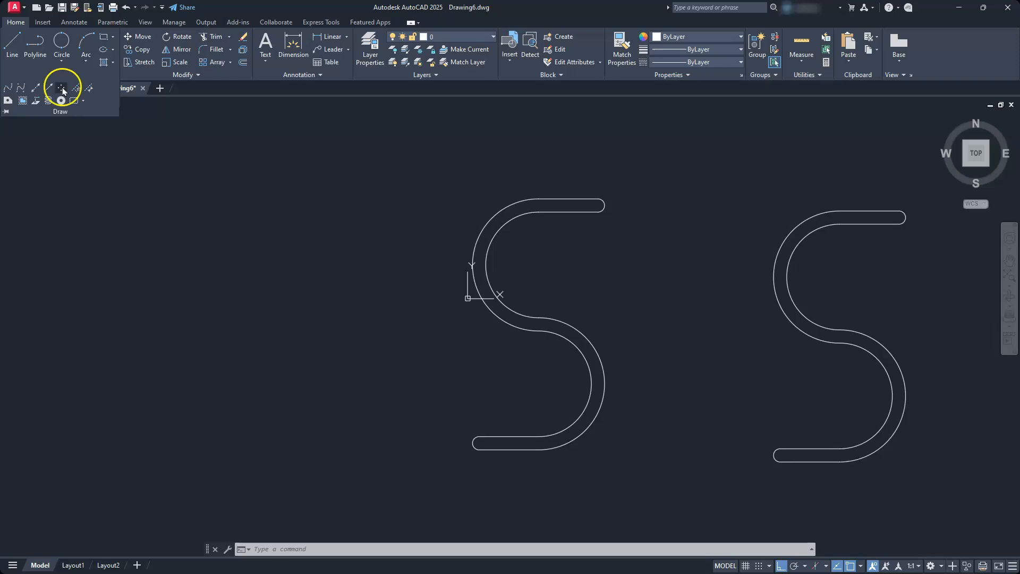
left_click(36, 88)
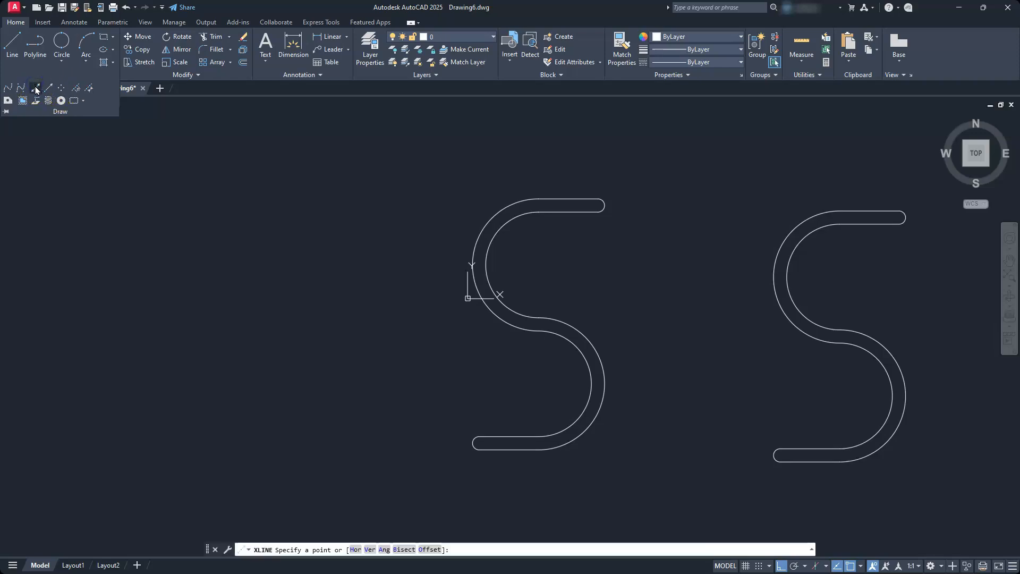
left_click(361, 550)
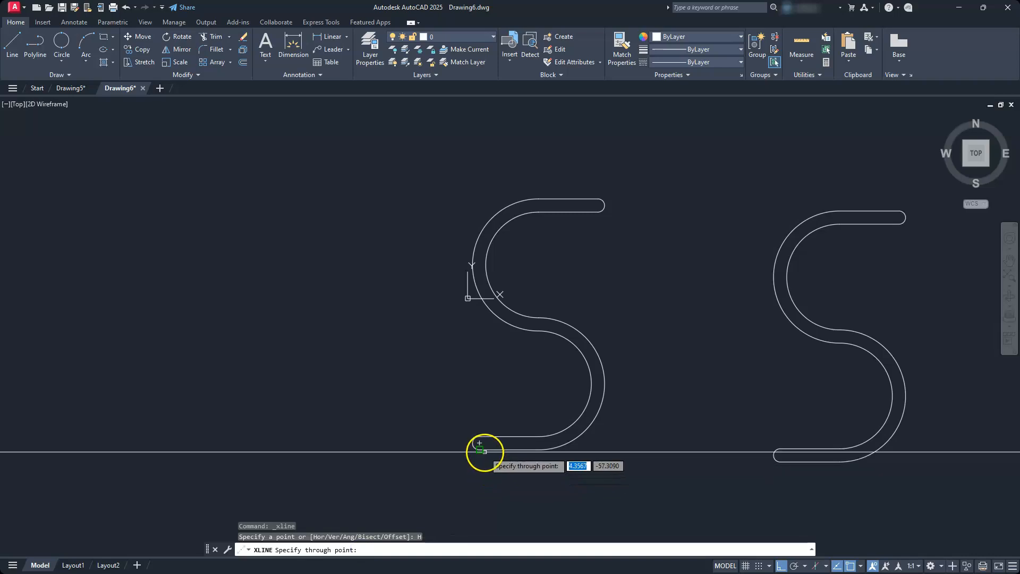
left_click(480, 449)
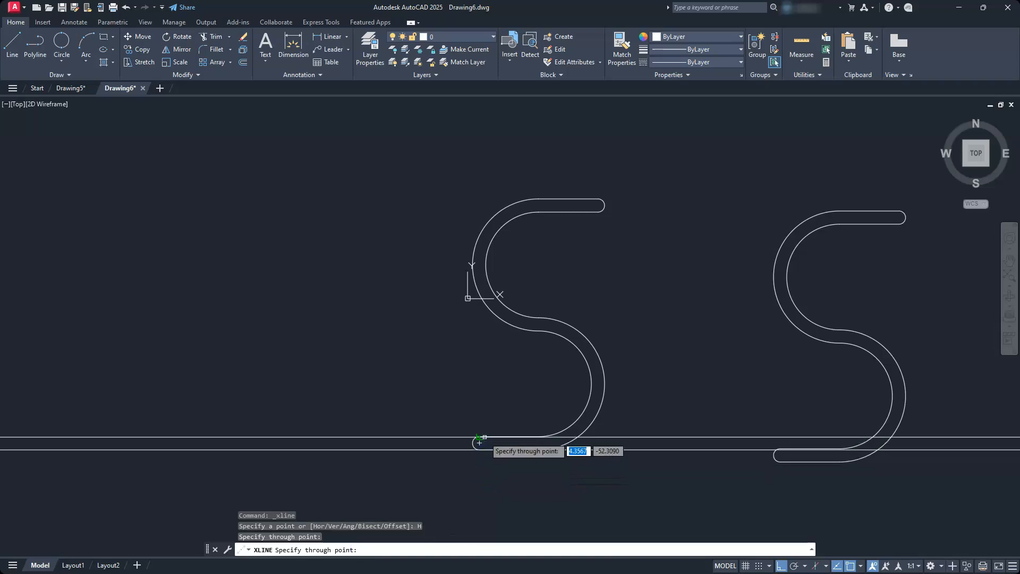
left_click(480, 437)
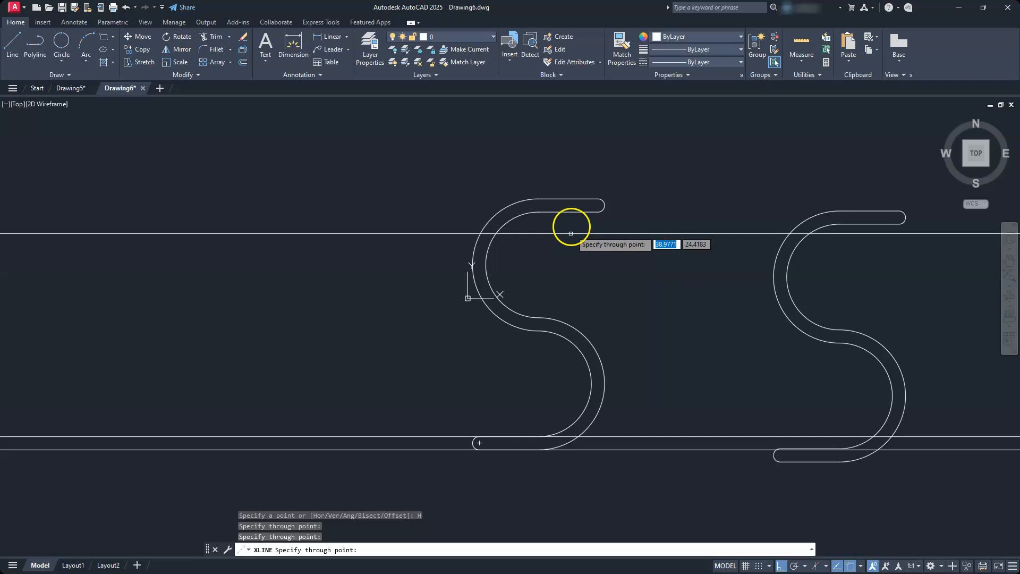
left_click(591, 211)
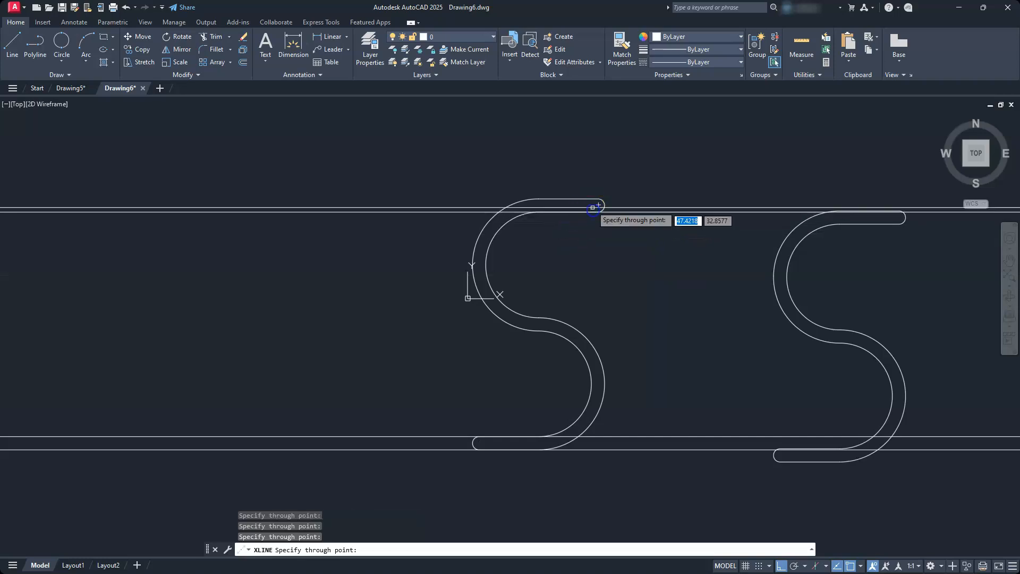
left_click(594, 200)
key("Escape")
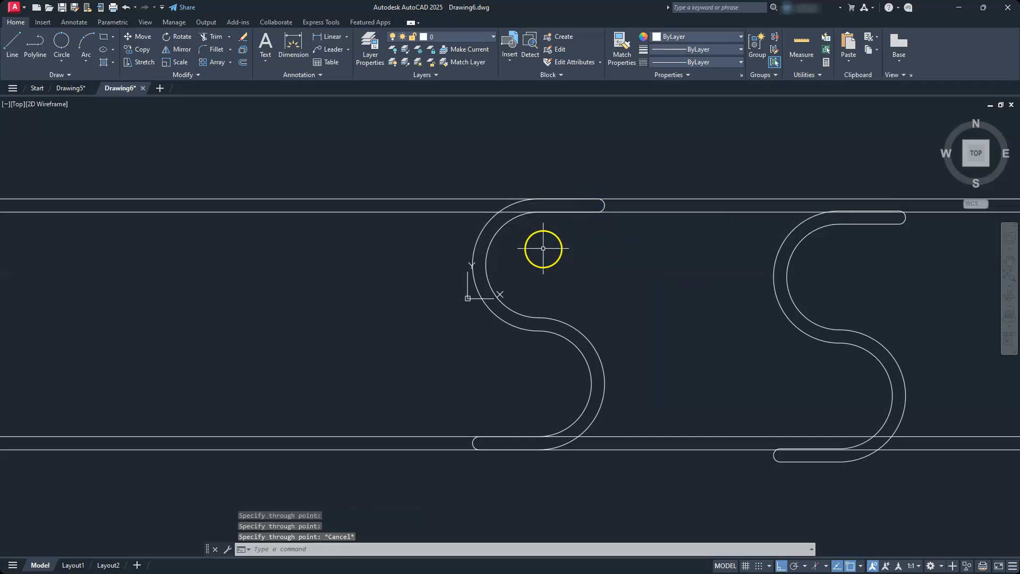
Step: Draw a vertical line to the left of the first S-hook, crossing all four horizontal construction lines
key("Escape")
type("l")
key("Return")
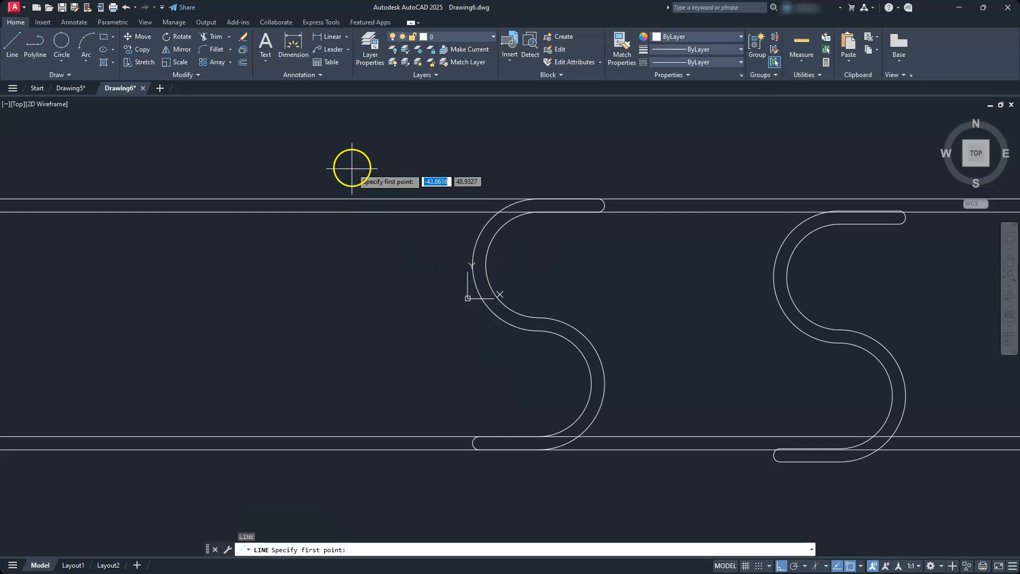
left_click(355, 166)
left_click(357, 492)
key("Escape")
Step: Offset the vertical line 15 units to the left, away from the S-hook
mouse_move(360, 357)
middle_mouse_down()
mouse_move(592, 323)
mouse_move(673, 334)
middle_mouse_up()
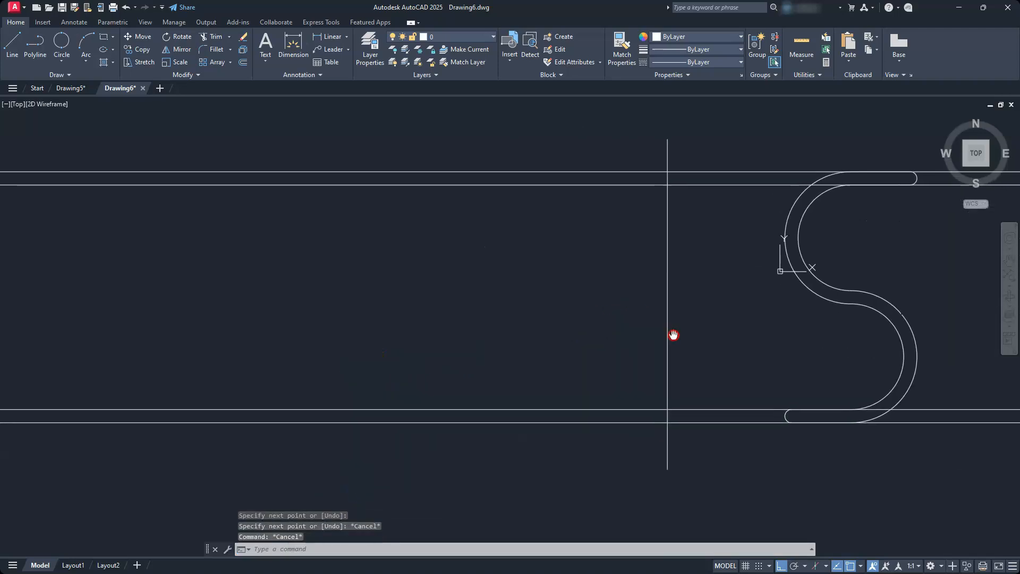
left_click(243, 65)
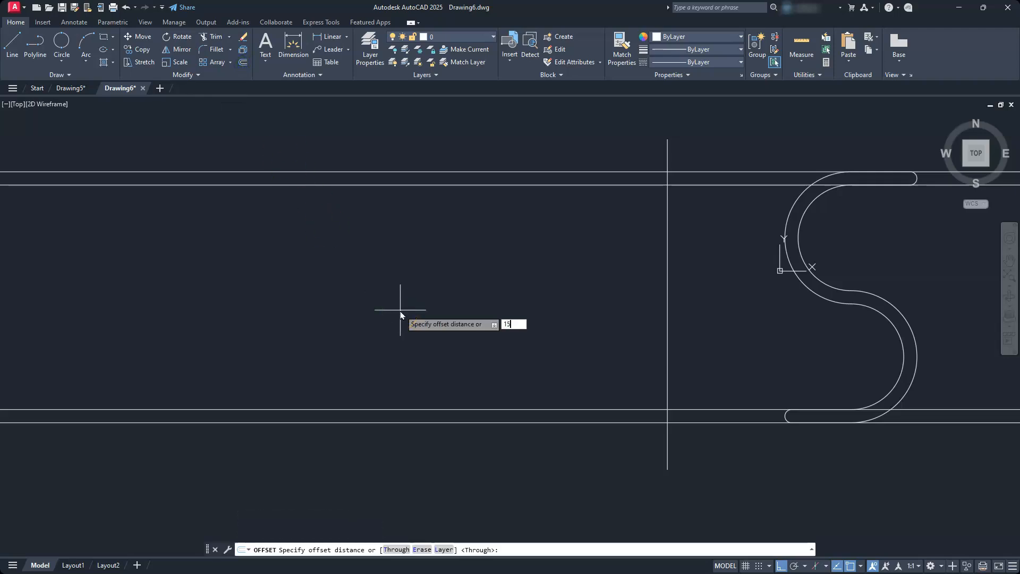
key("Return")
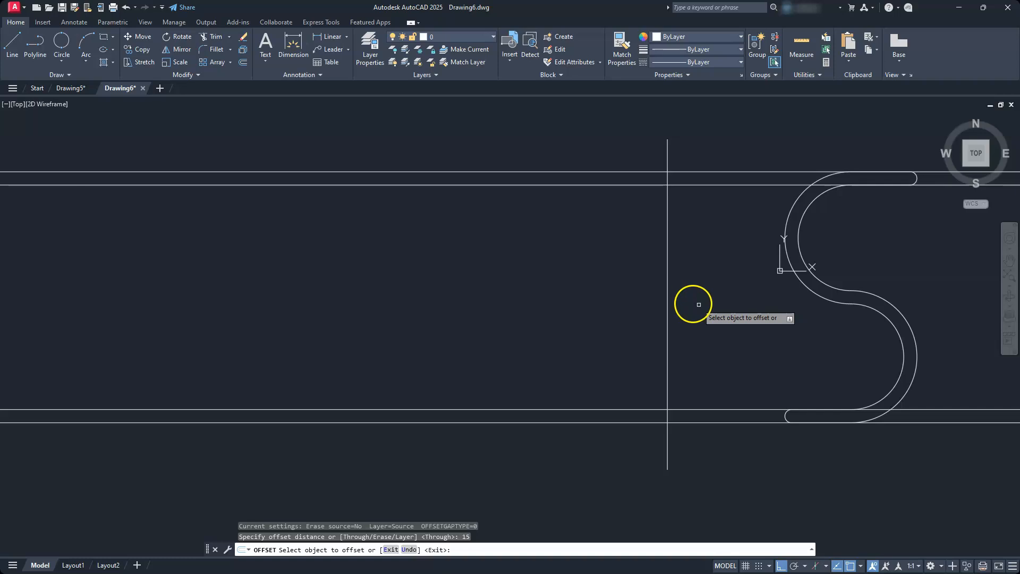
left_click(668, 302)
left_click(611, 315)
key("Escape")
key("Escape")
Step: Trim the four horizontal construction lines on both outer sides of the pair of vertical lines
middle_click_drag(611, 314, 455, 312)
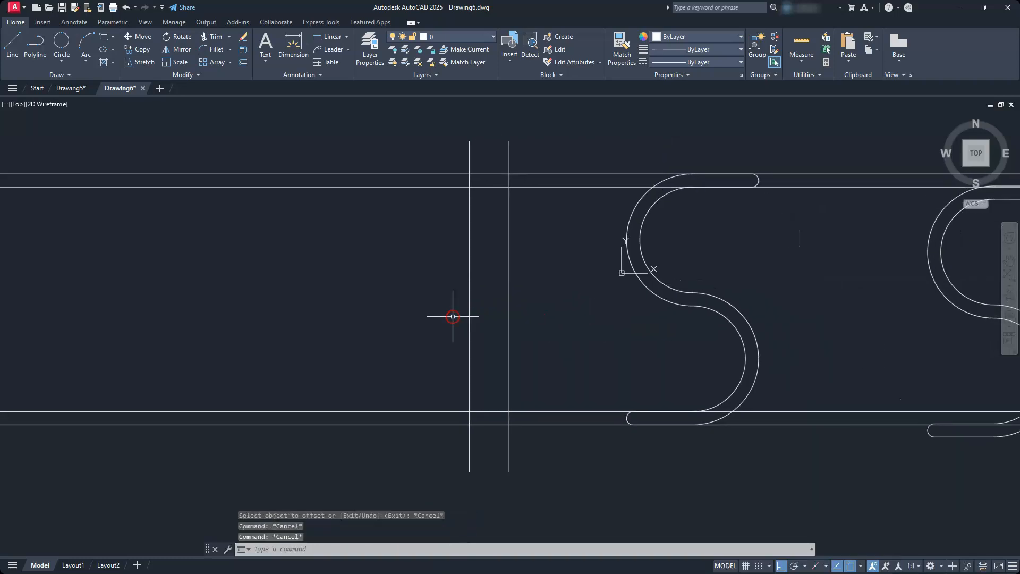
scroll(453, 316, "up", 2)
scroll(452, 316, "down", 2)
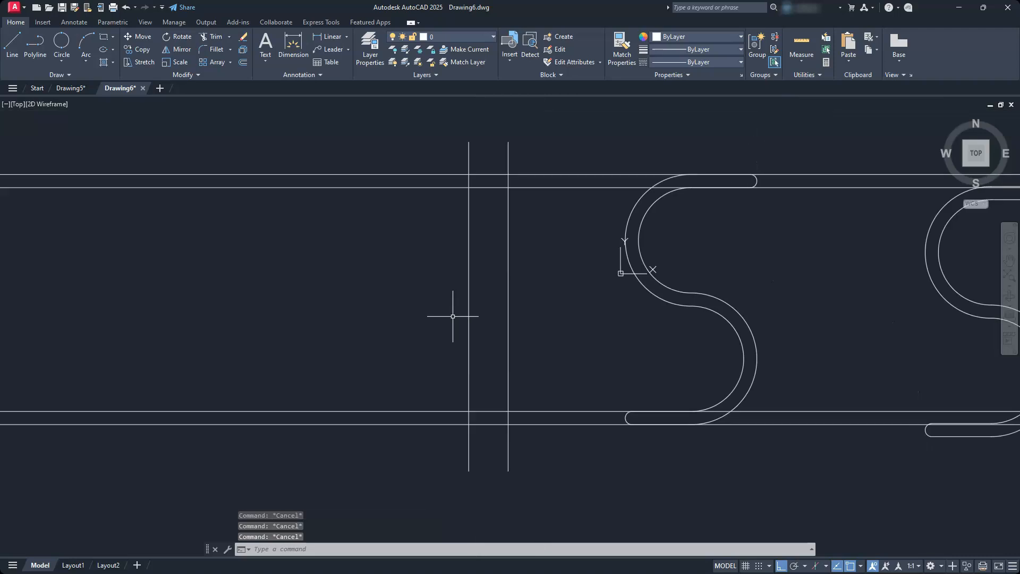
type("tr")
key("Return")
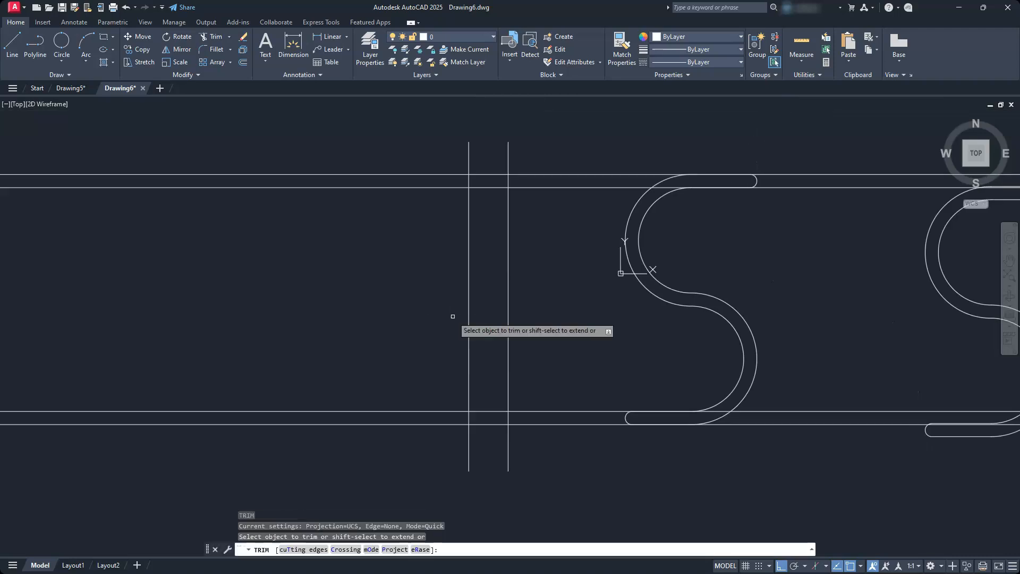
left_click(546, 453)
left_click(526, 106)
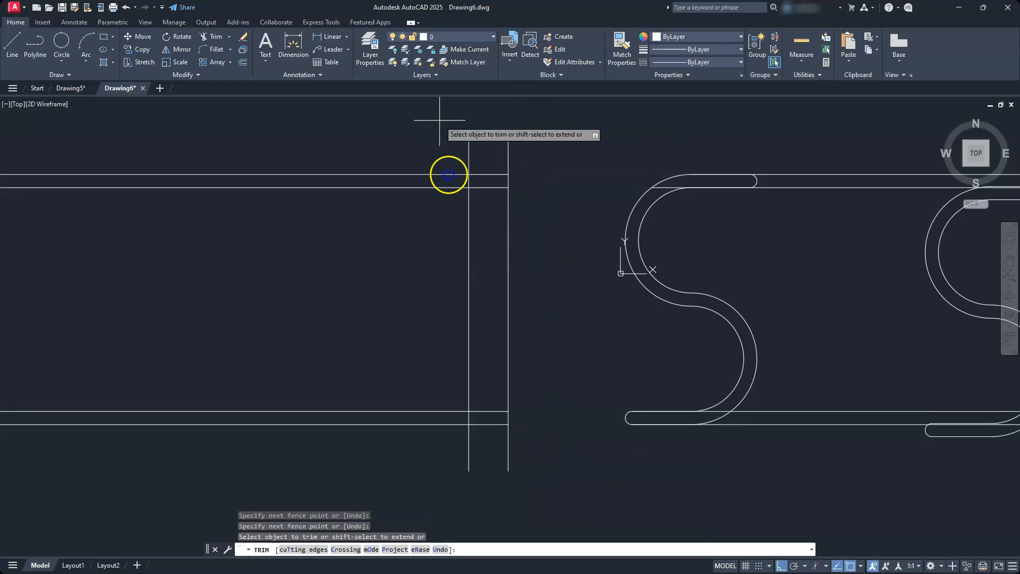
left_click(436, 121)
left_click(423, 489)
Step: Trim the ends of both vertical lines beyond the lowest and highest horizontal lines, completing the side-view rectangle
left_click(539, 446)
left_click(435, 446)
key("Return")
left_click(545, 149)
left_click(444, 159)
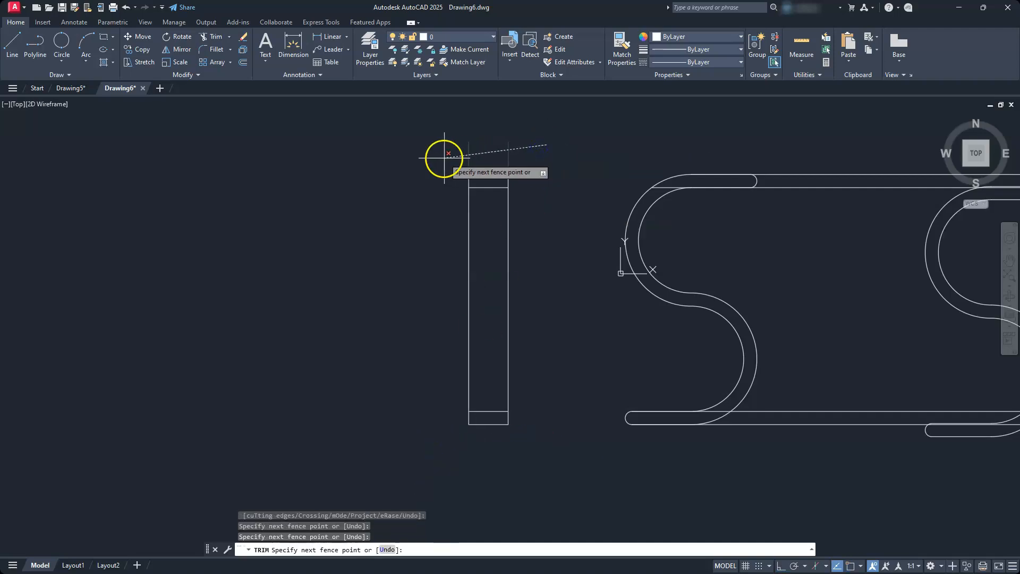
key("Escape")
key("Escape")
key("Escape")
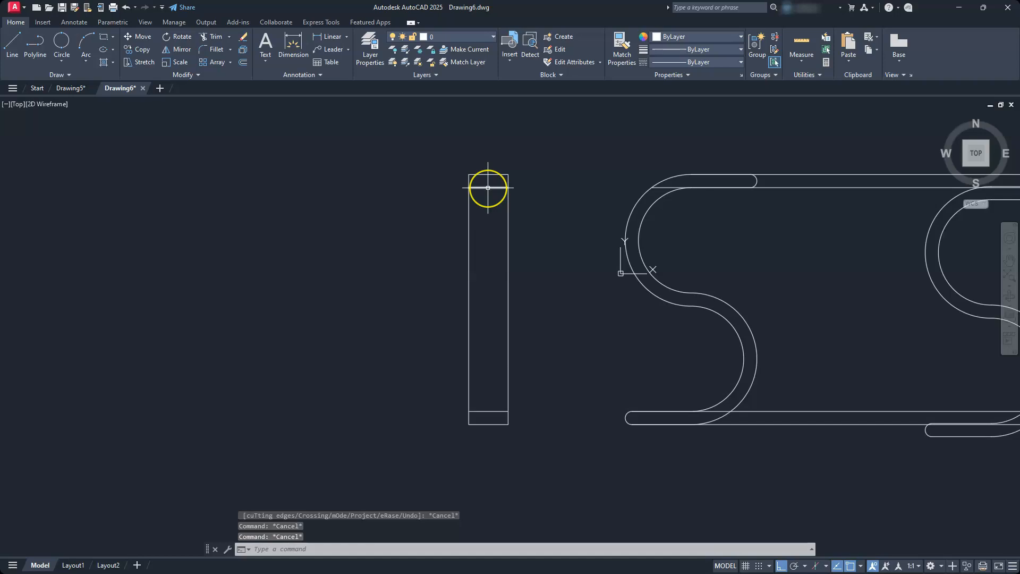
Step: Delete the four leftover construction lines running through and to the right of the S-hooks
scroll(541, 255, "down", 4)
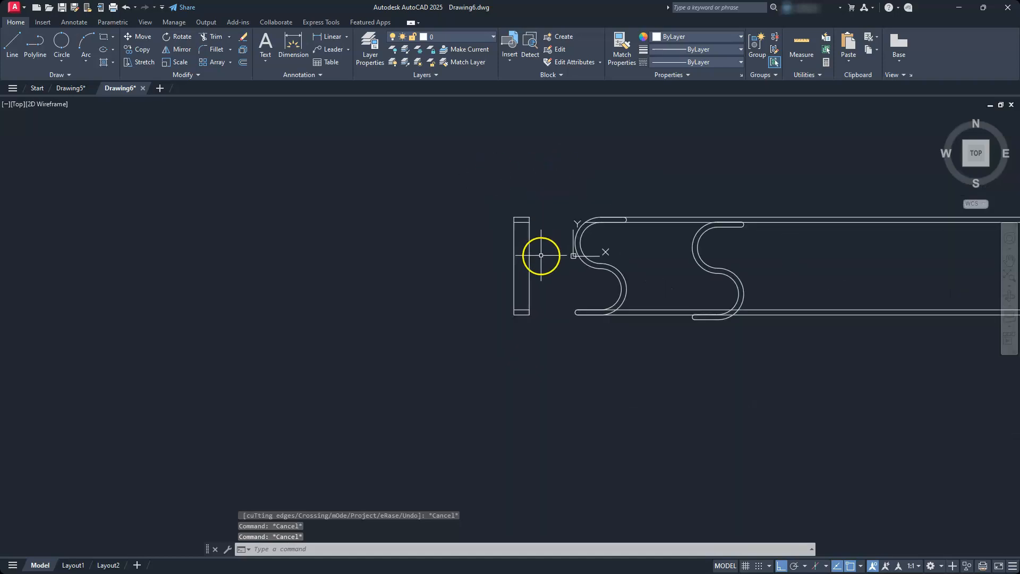
middle_click_drag(552, 262, 416, 346)
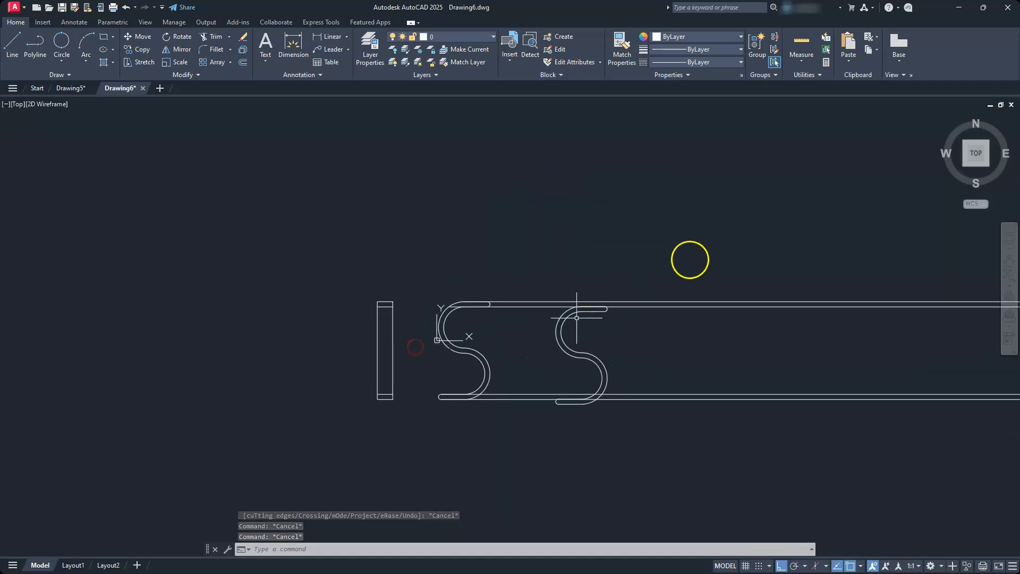
left_click(747, 244)
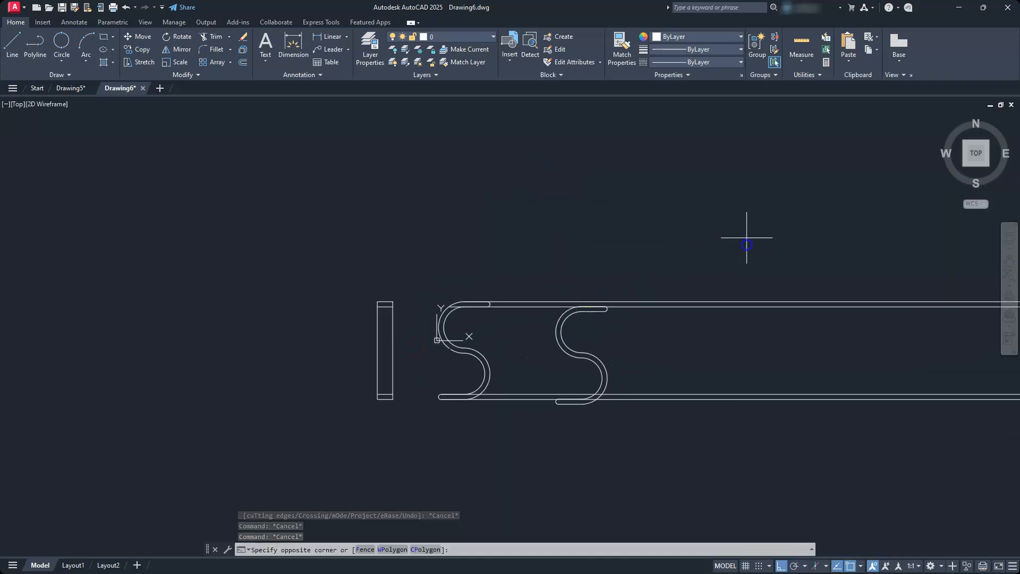
left_click(680, 449)
key("Delete")
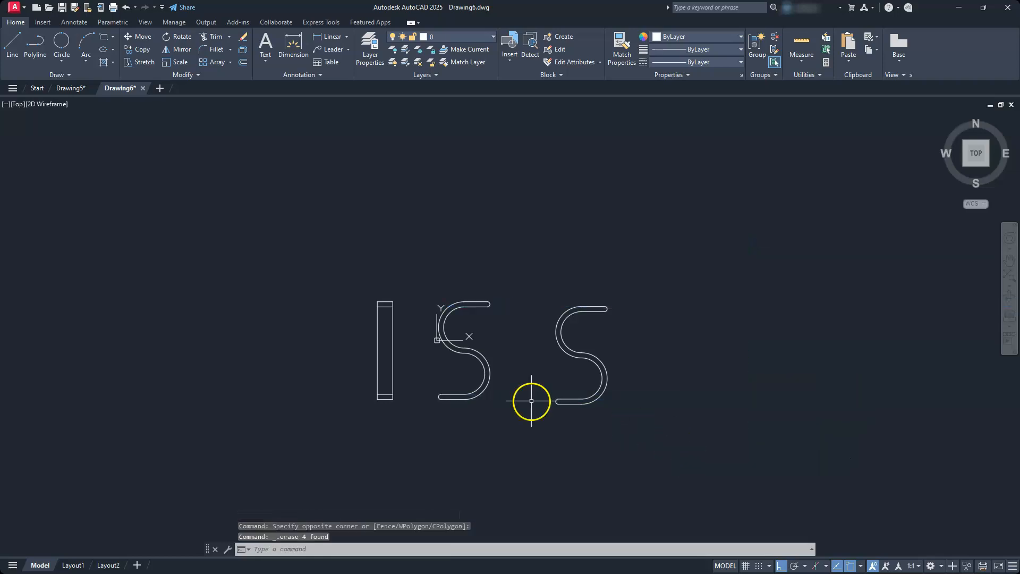
Step: Delete the entire second S-hook, keeping the first one and its side view
scroll(439, 359, "up", 3)
mouse_move(439, 357)
middle_mouse_down()
mouse_move(463, 360)
mouse_move(484, 346)
middle_mouse_up()
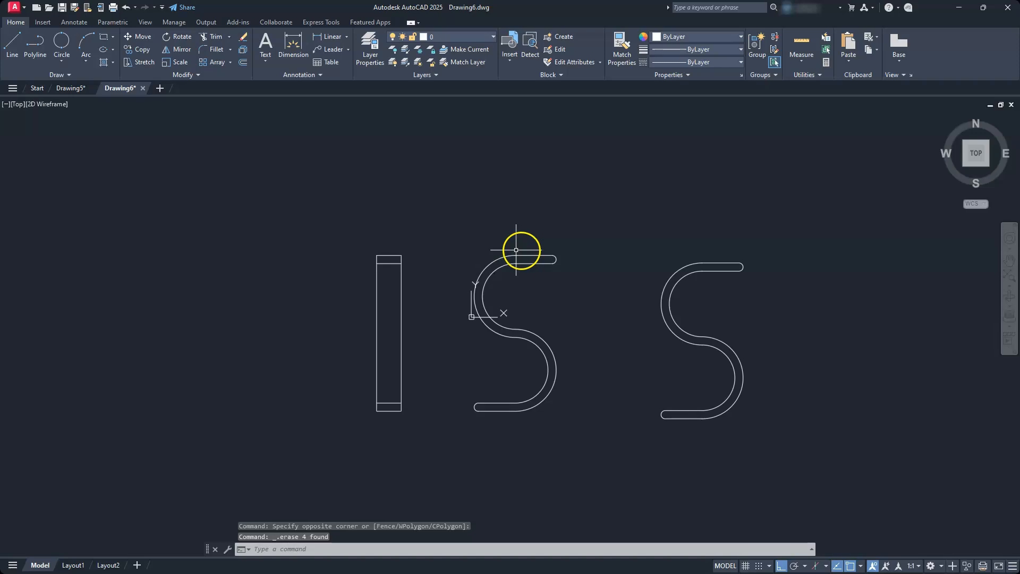
left_click(665, 252)
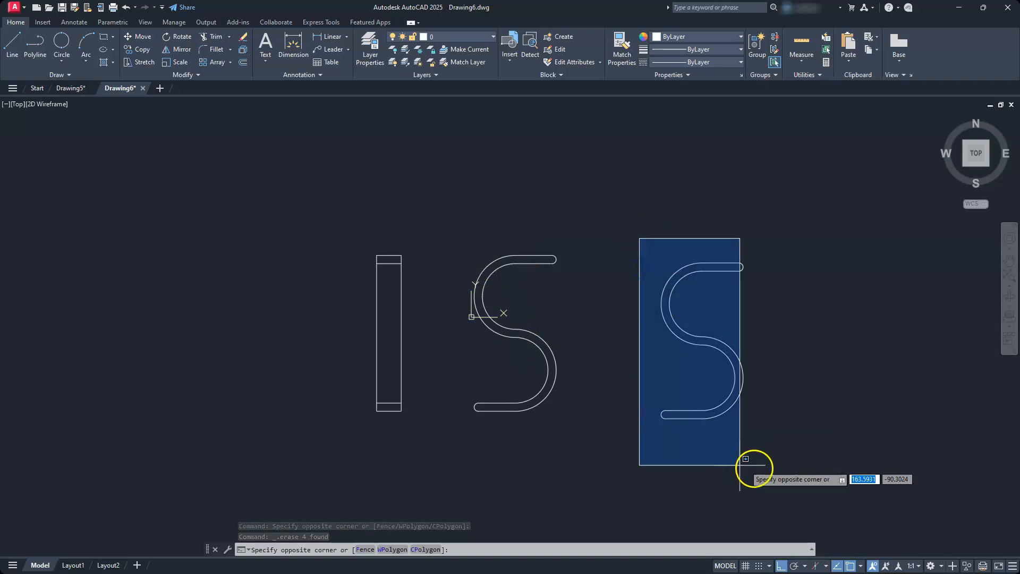
left_click(780, 477)
key("Delete")
Step: Turn on isometric drafting and set the drafting plane to isoplane Left
scroll(563, 333, "up", 3)
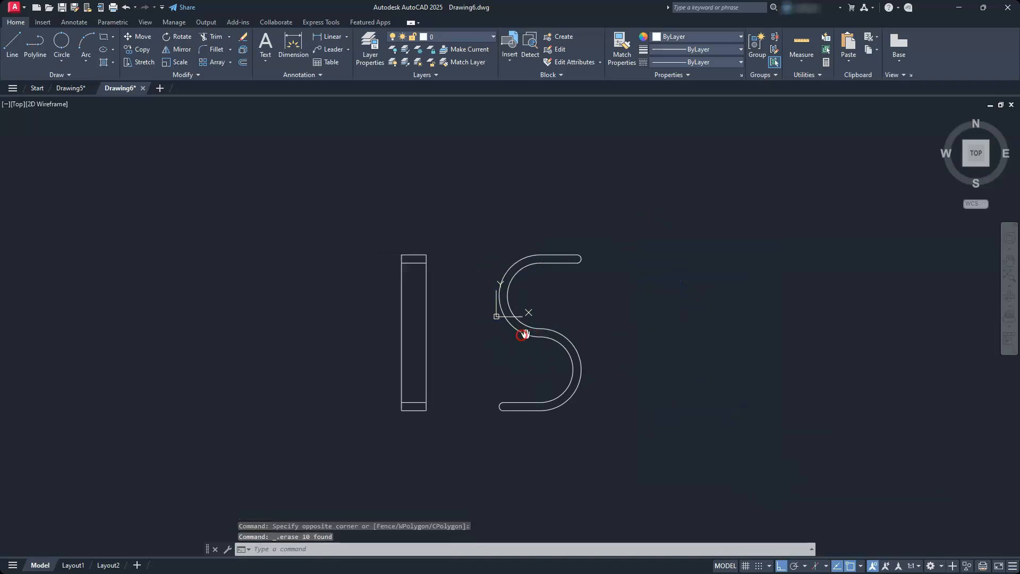
scroll(569, 332, "up", 2)
scroll(568, 331, "down", 2)
middle_click_drag(557, 326, 537, 311)
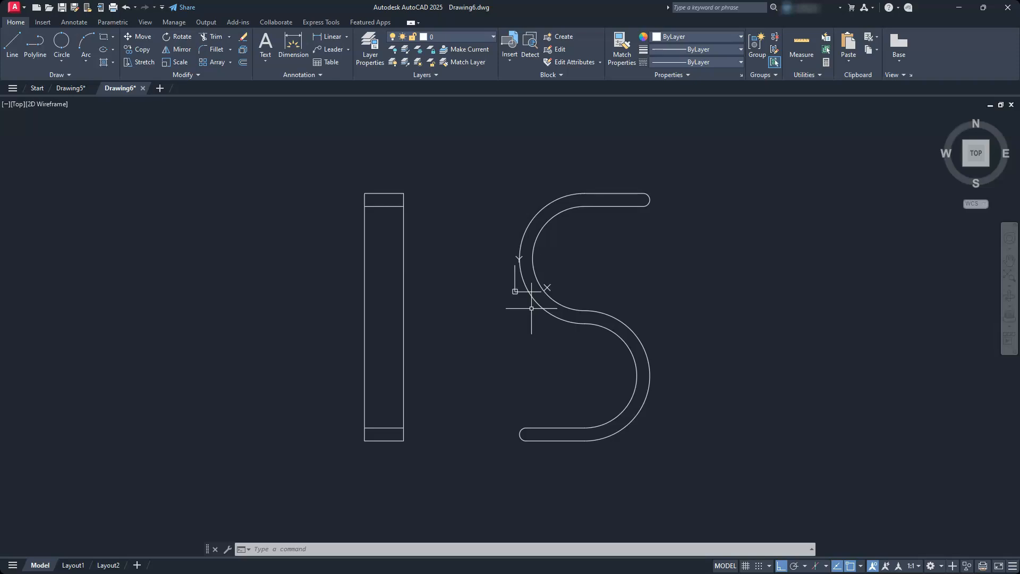
left_click(816, 566)
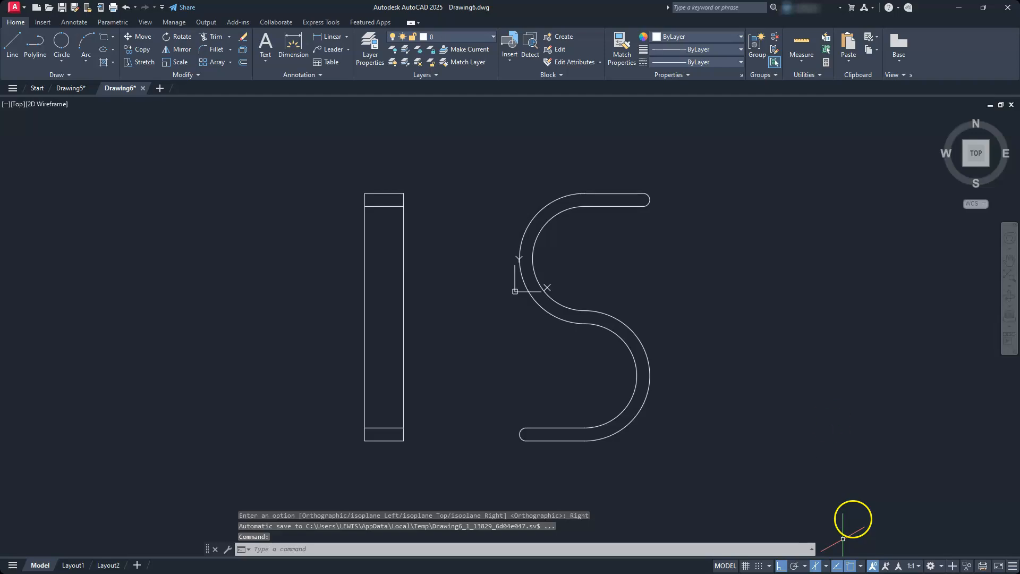
mouse_move(860, 247)
middle_mouse_down()
mouse_move(634, 410)
mouse_move(593, 400)
middle_mouse_up()
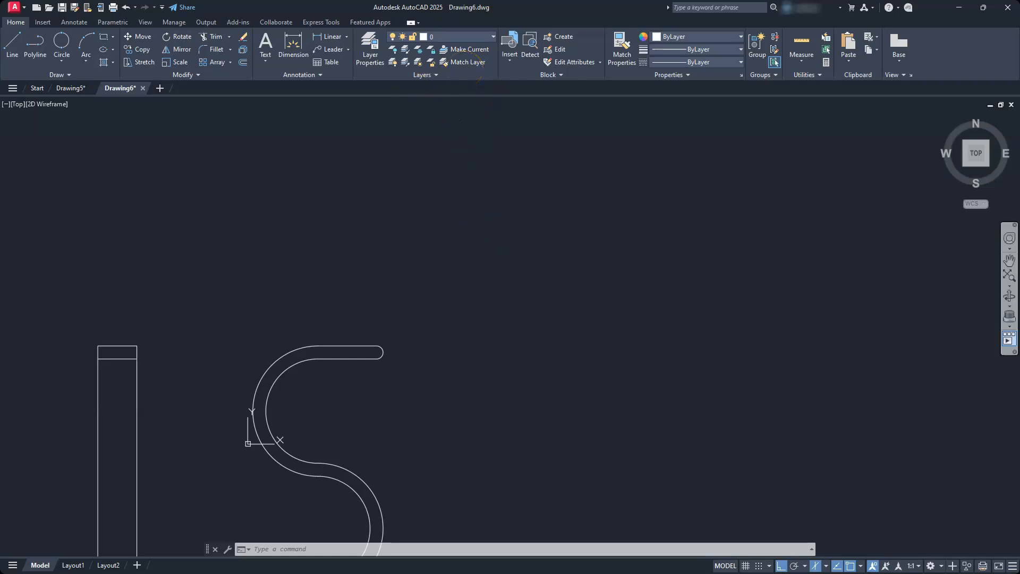
left_click(826, 566)
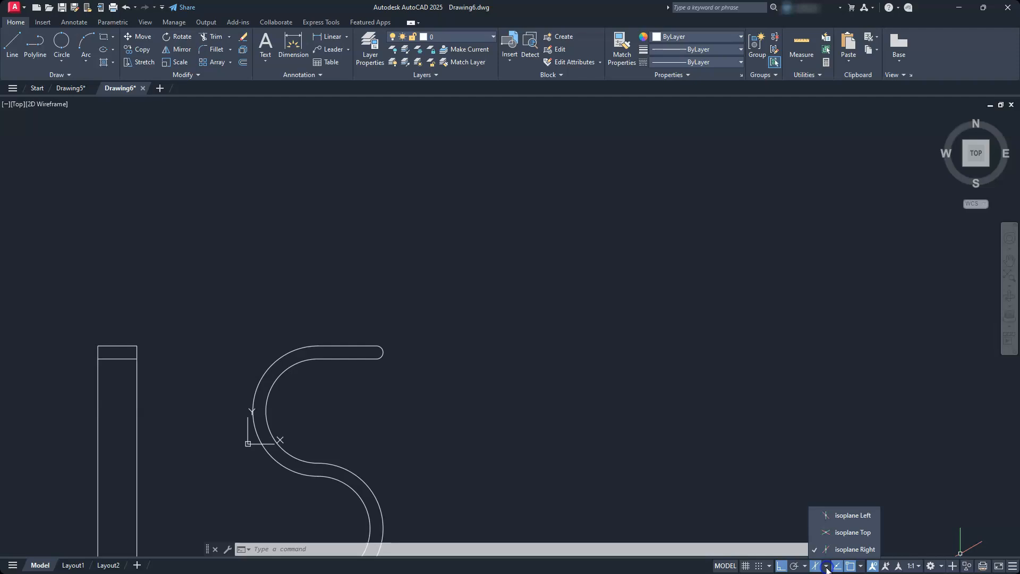
left_click(826, 520)
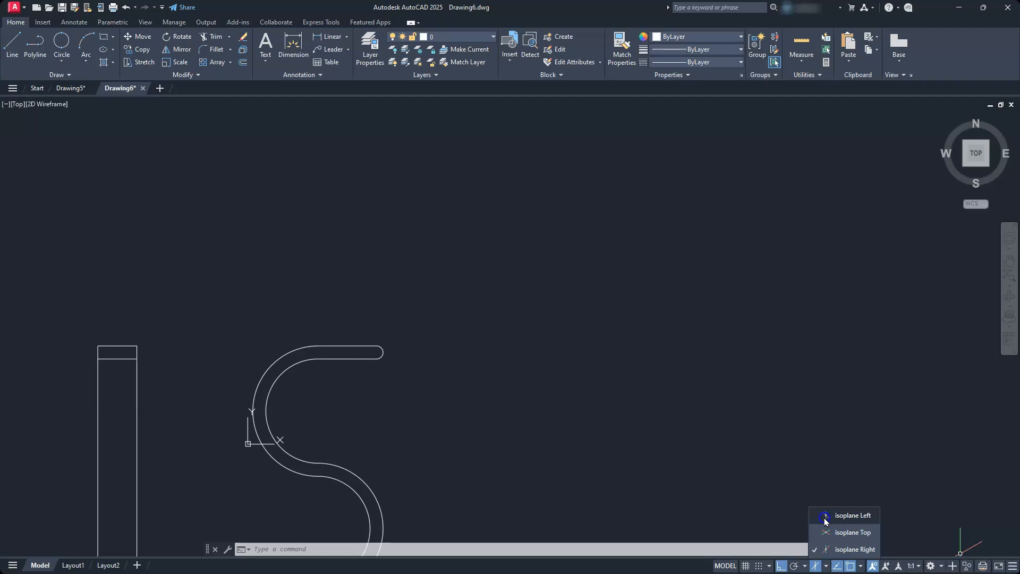
Step: Draw an isocircle in the empty space beside the S-hook profile as the inner edge of the hook's upper bend
middle_click_drag(634, 333, 479, 301)
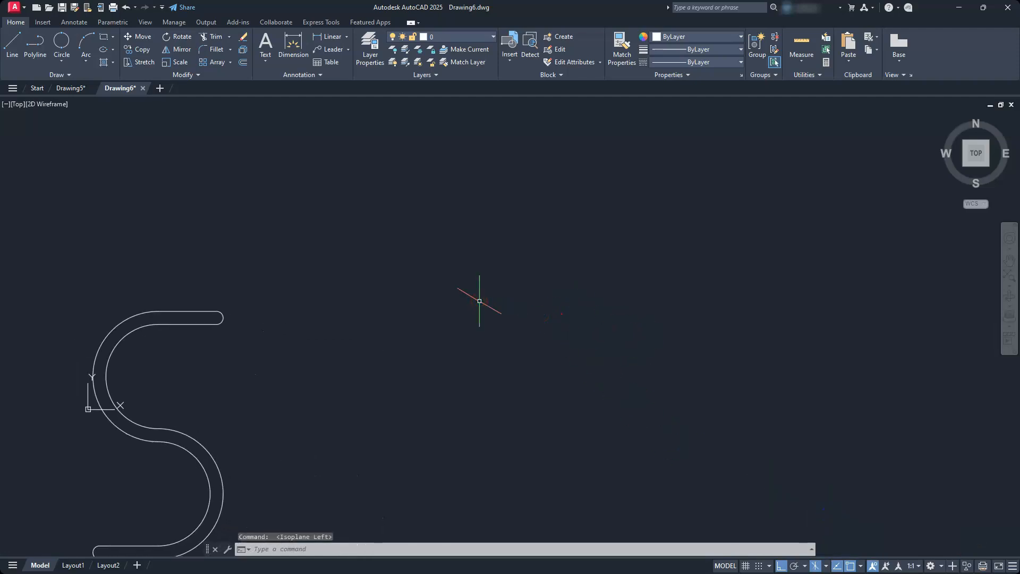
left_click(483, 301)
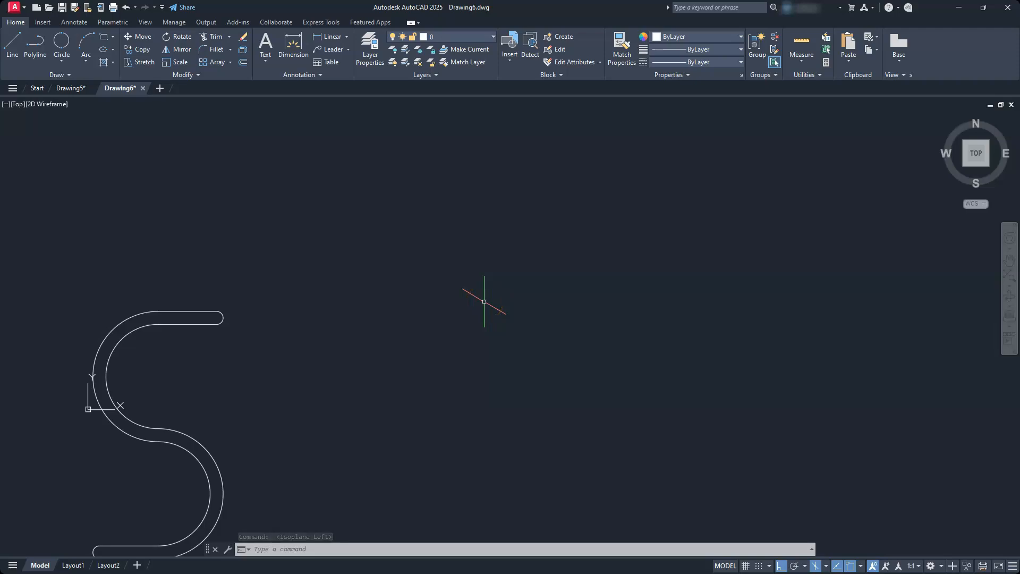
type("EL")
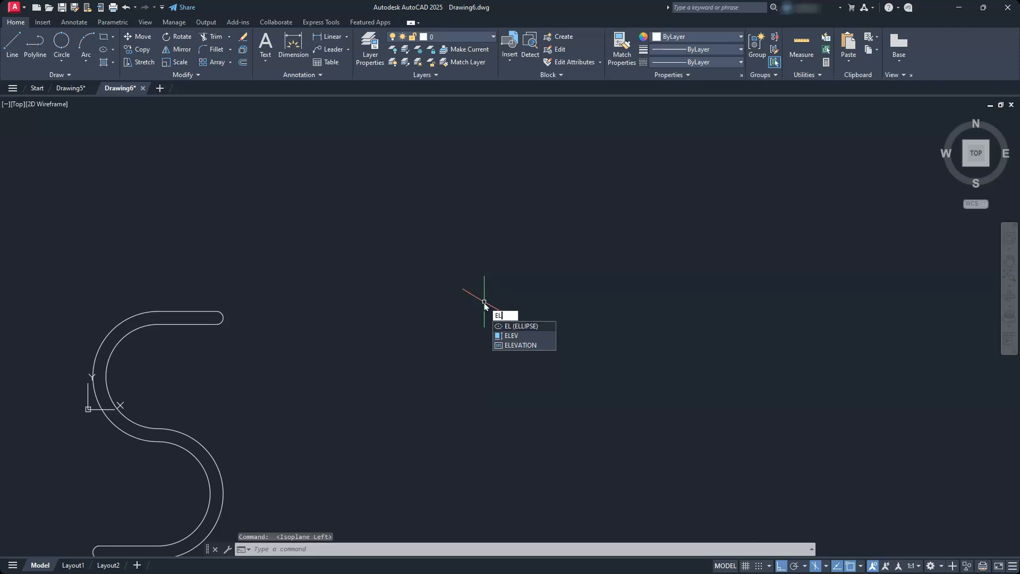
key("Return")
left_click(483, 296)
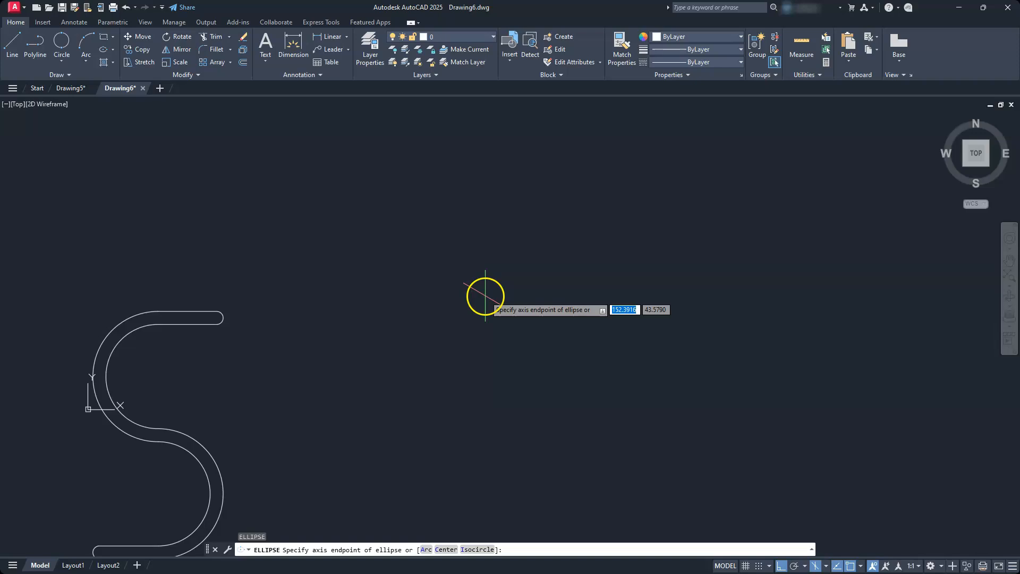
key("Return")
left_click(482, 259)
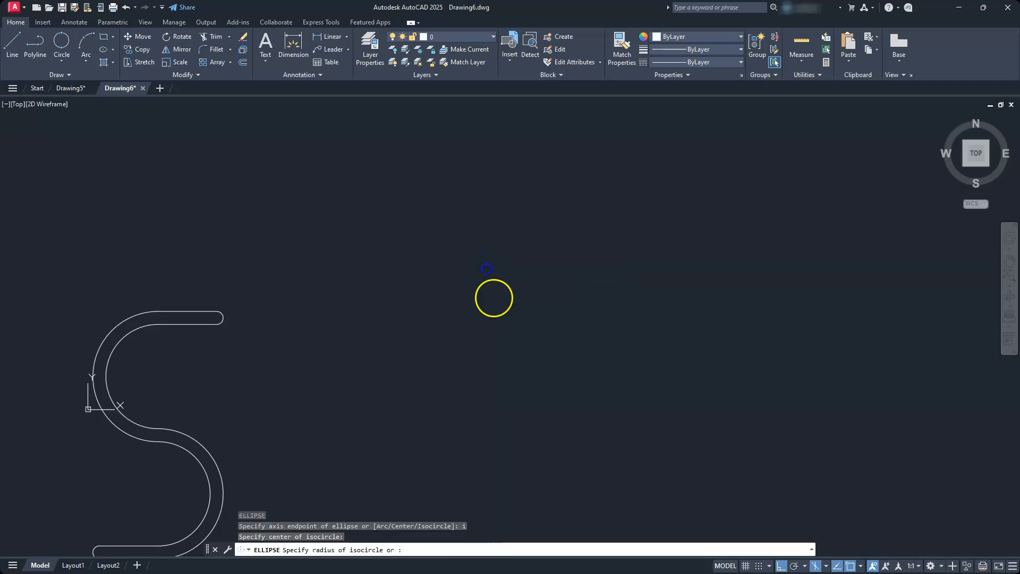
left_click(506, 321)
key("Return")
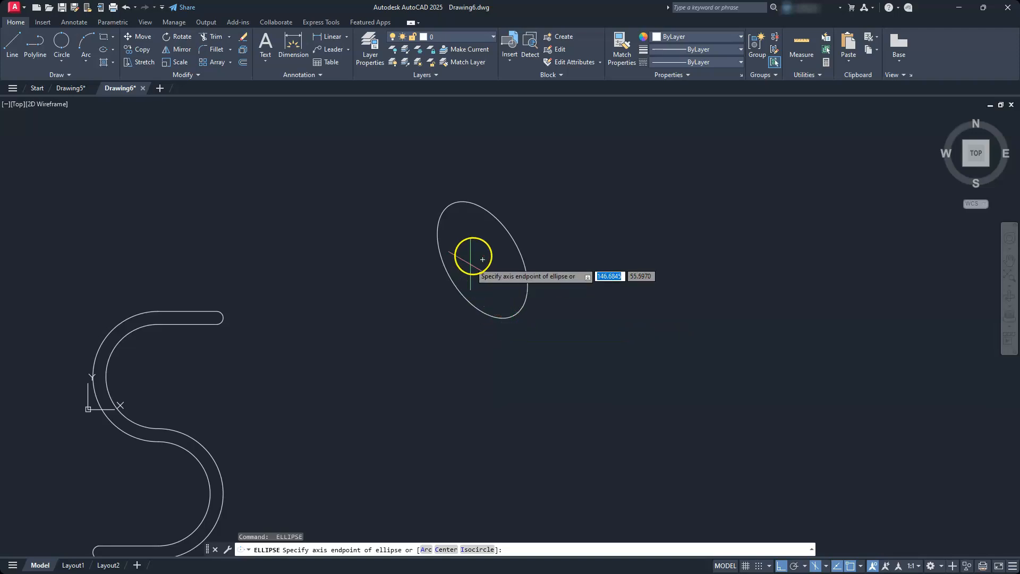
left_click(483, 259)
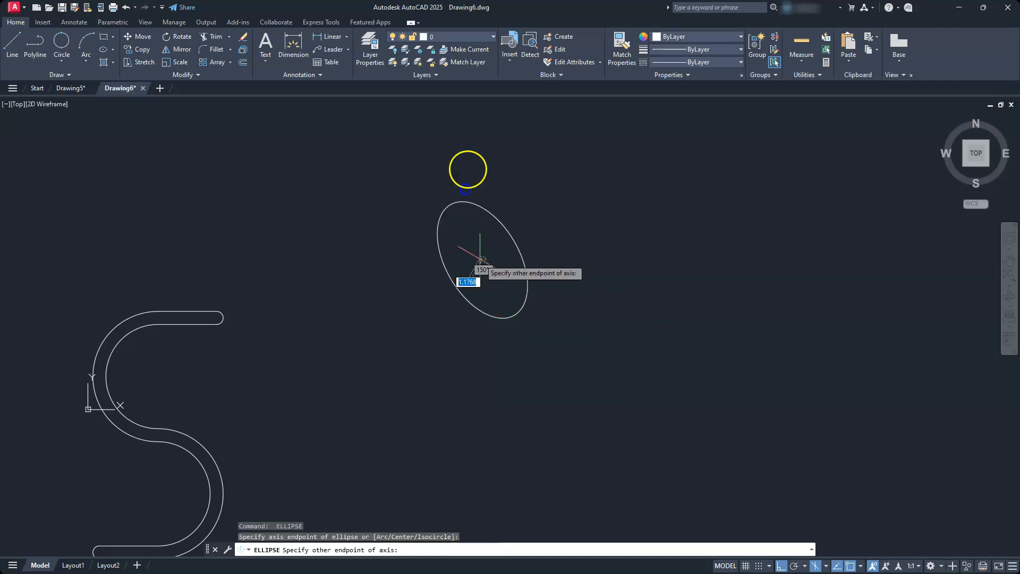
key("Escape")
key("Escape")
key("Escape")
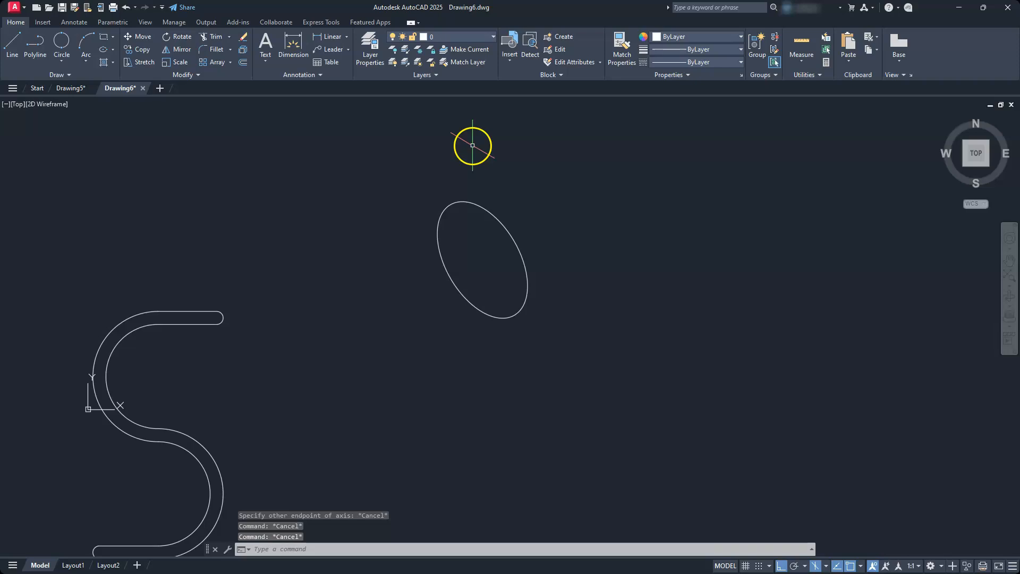
Step: Draw a second isocircle of radius 25 concentric with the first one
type("EL")
key("Return")
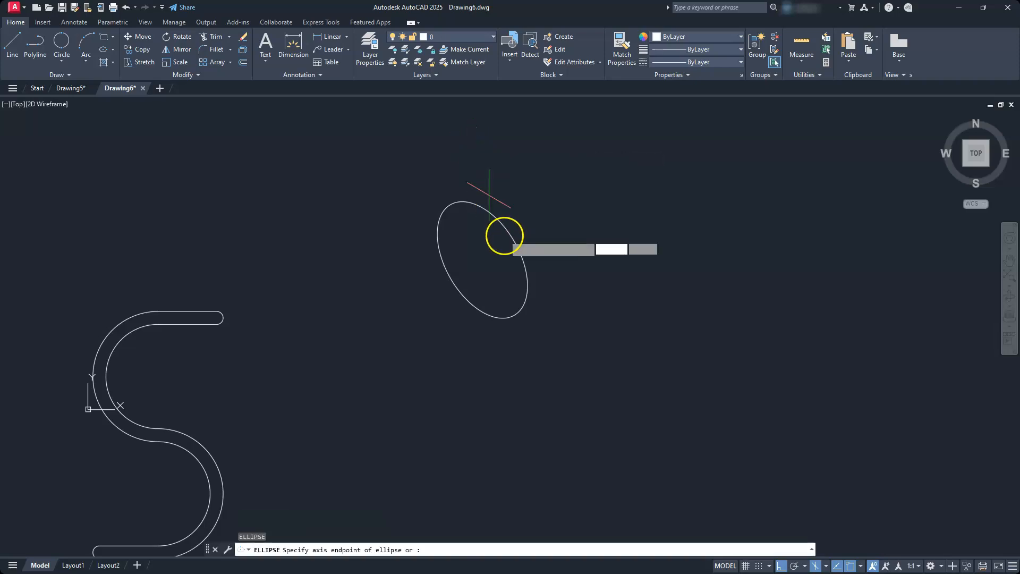
type("i")
key("Return")
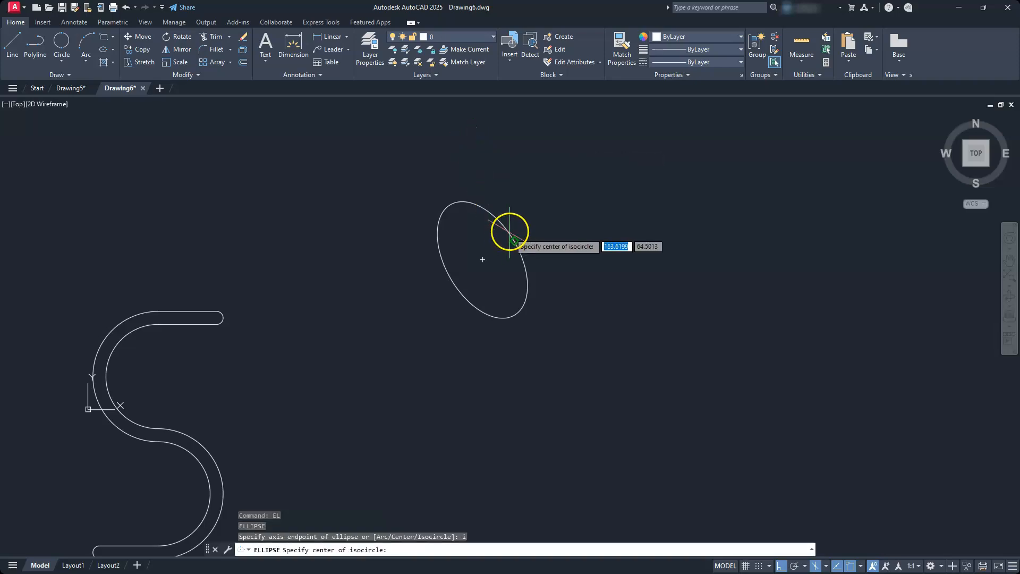
left_click(482, 259)
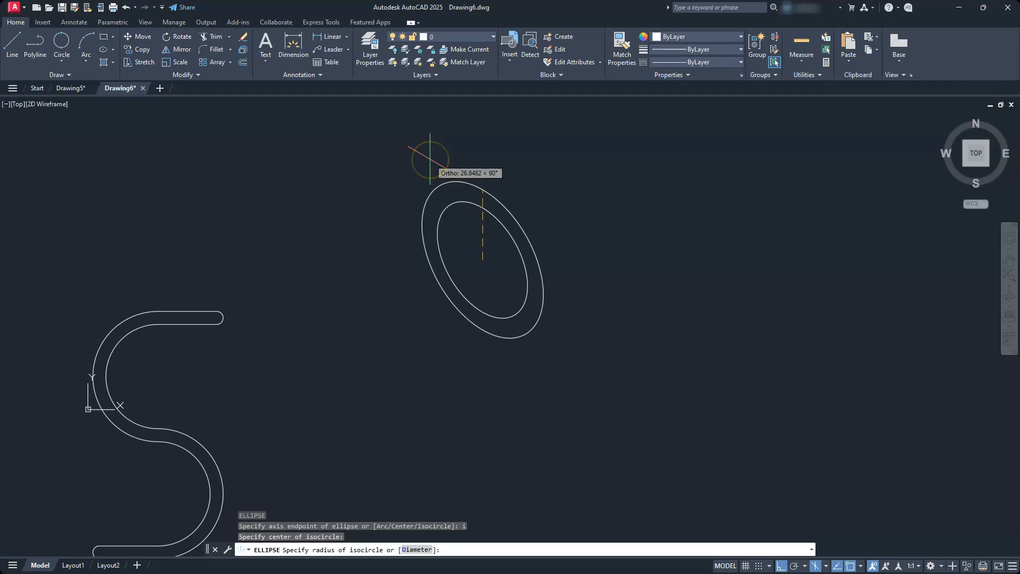
type("25")
key("Return")
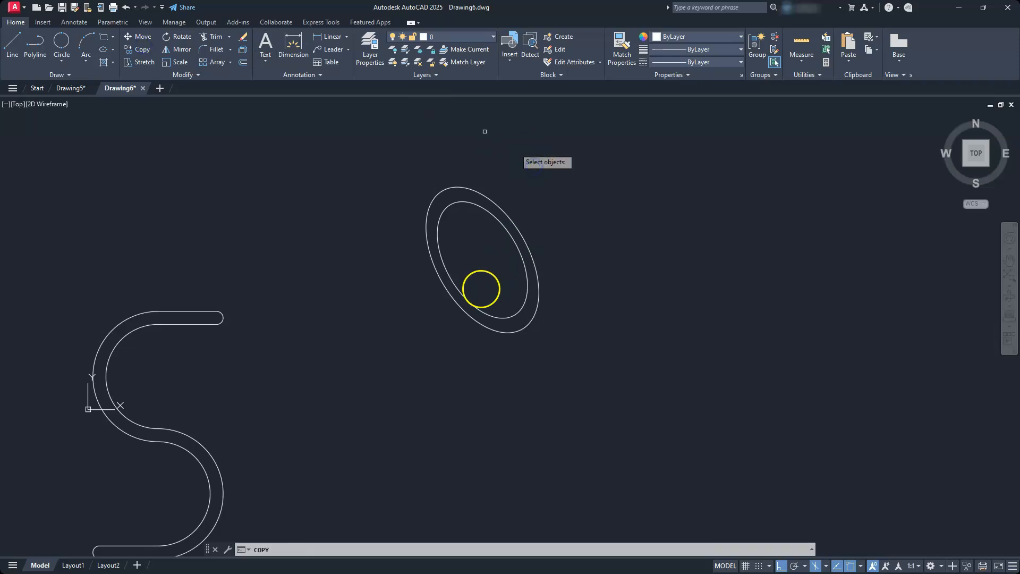
Step: Copy both concentric isocircles 45 units straight down
left_click(481, 288)
left_click(416, 152)
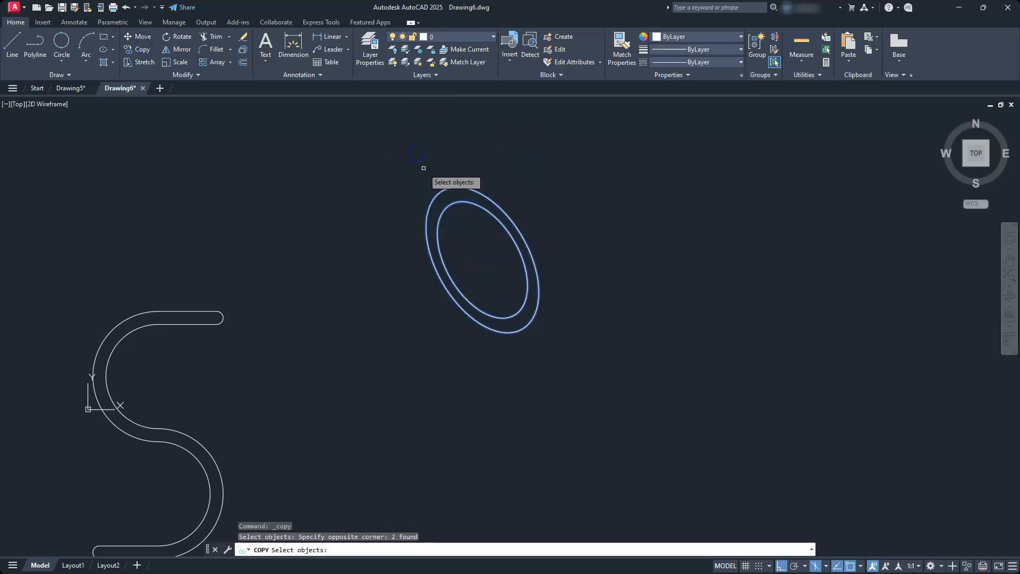
key("Return")
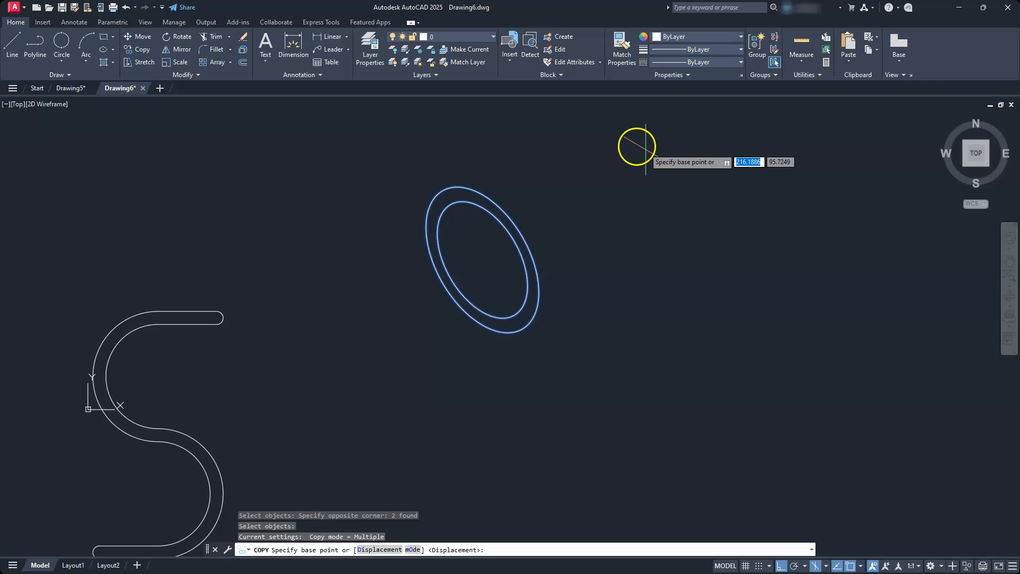
left_click(627, 142)
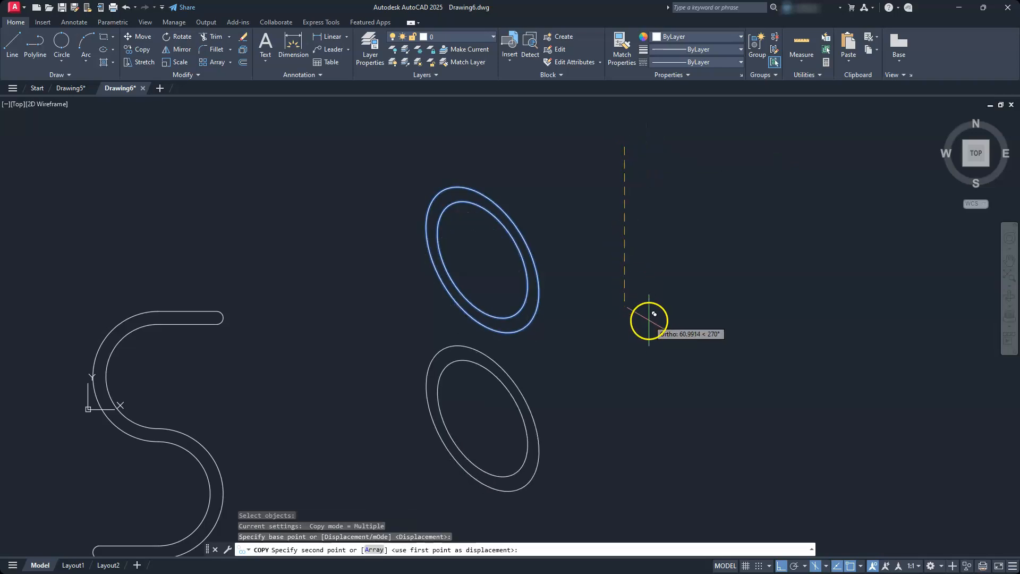
key("Return")
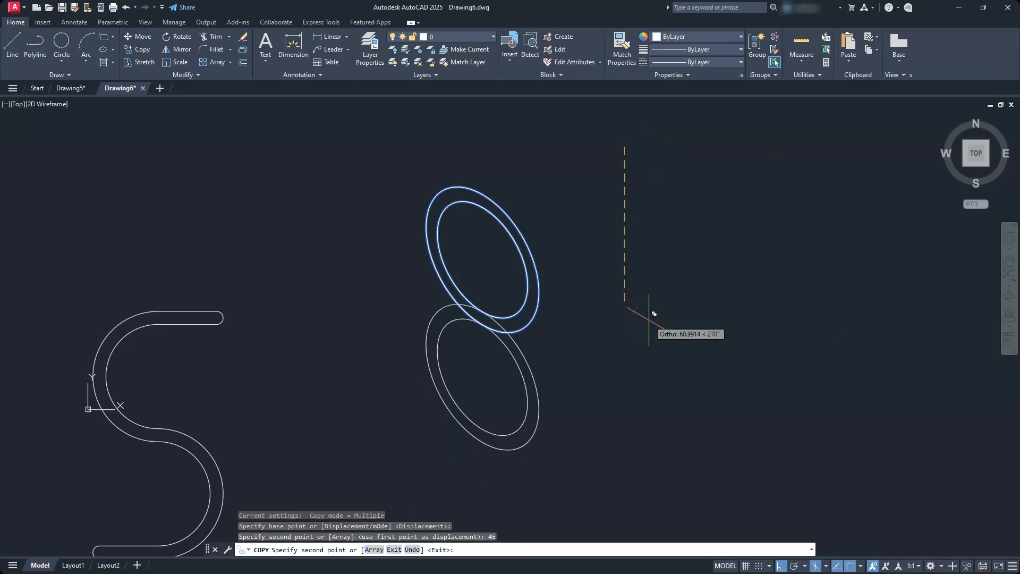
key("Escape")
key("Escape")
key("Escape")
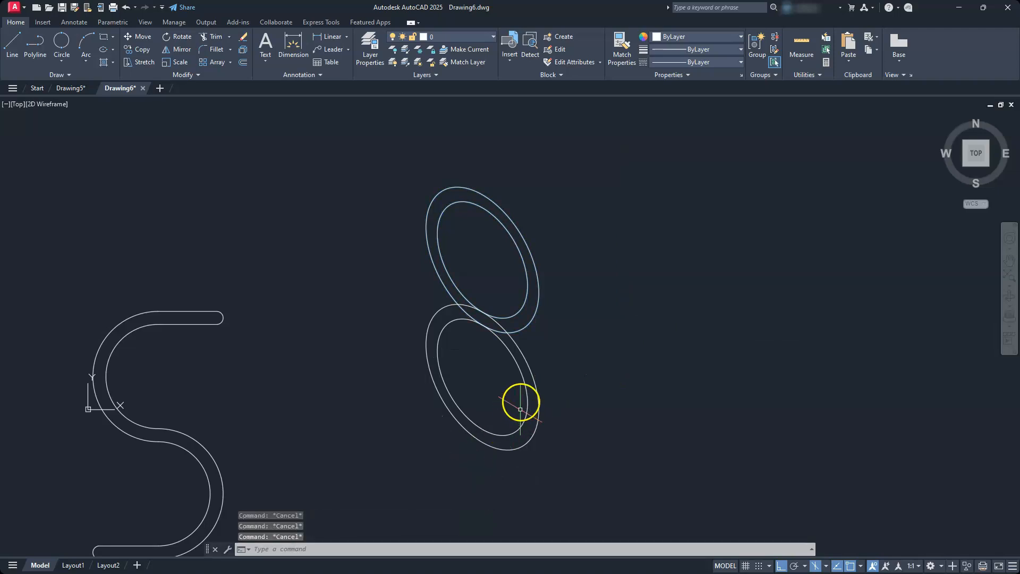
Step: Draw a vertical line from the centre of the lower isocircles up past the upper pair
middle_click_drag(523, 405, 516, 383)
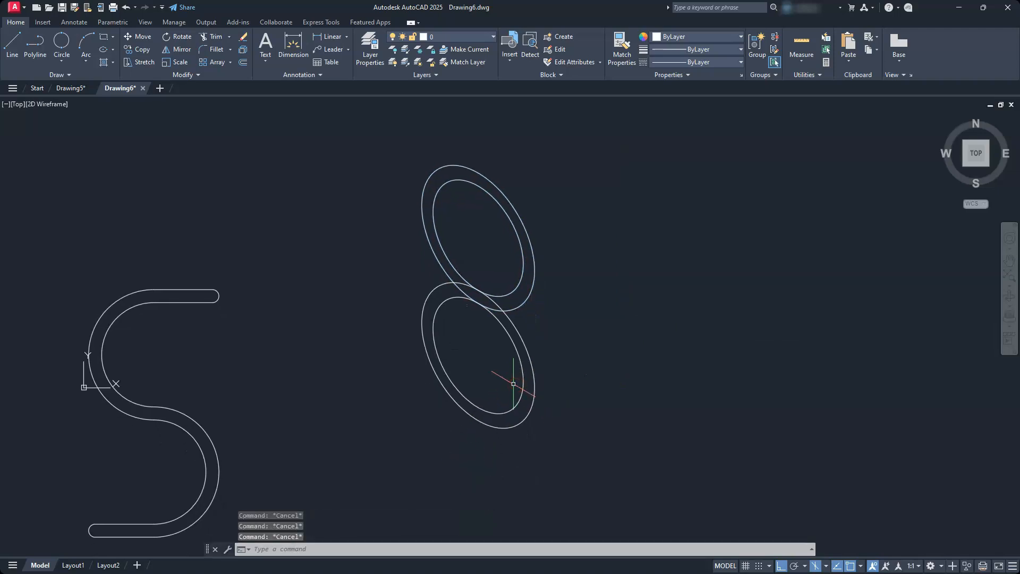
type("l")
key("Return")
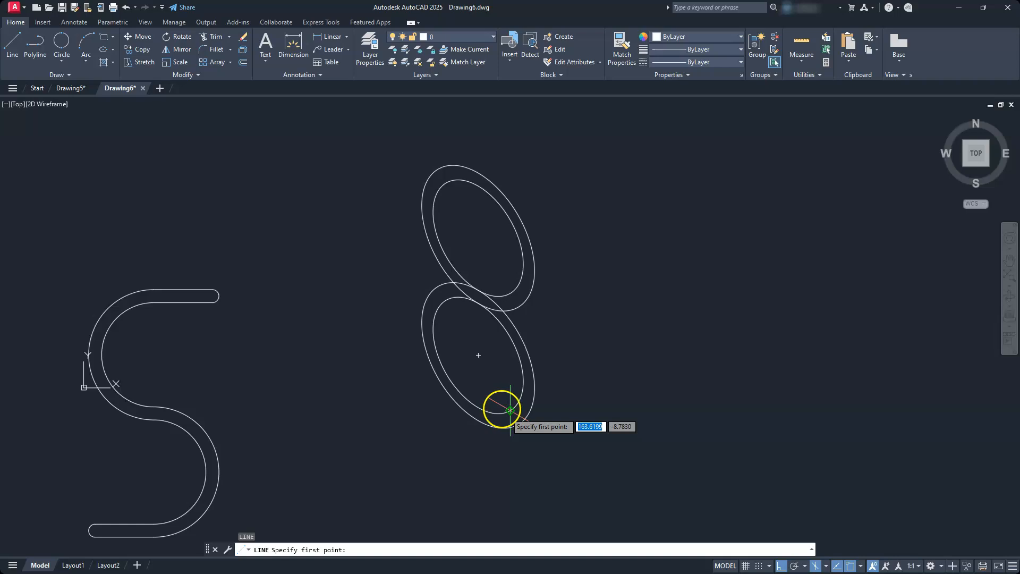
left_click(478, 355)
left_click(473, 120)
key("Escape")
key("Escape")
key("Escape")
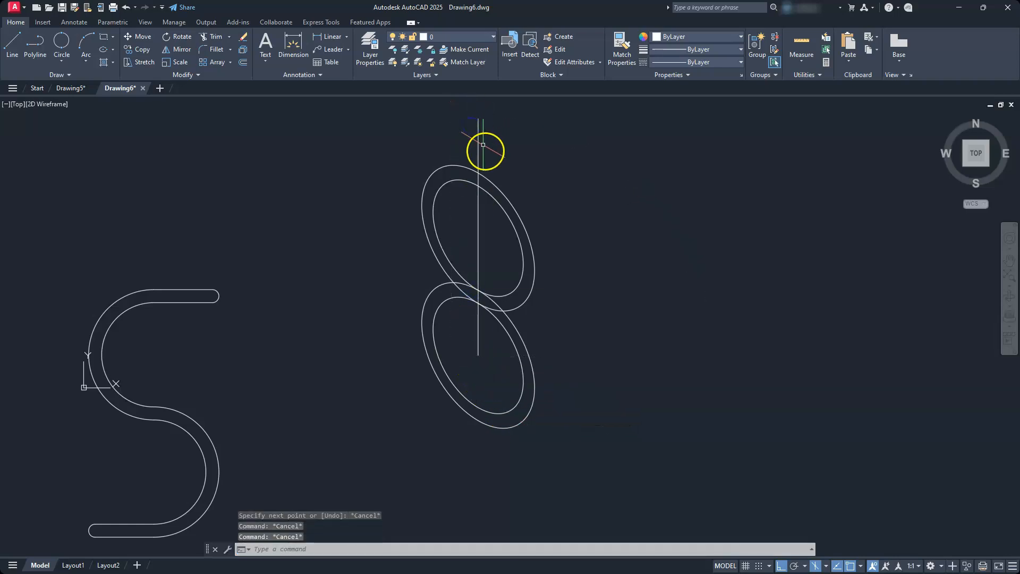
left_click(503, 179)
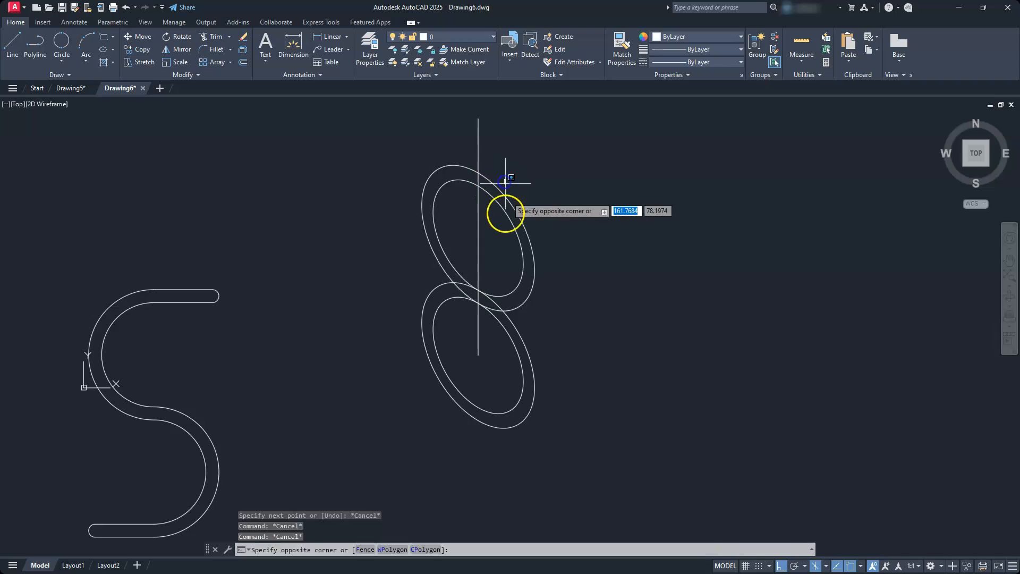
left_click(499, 206)
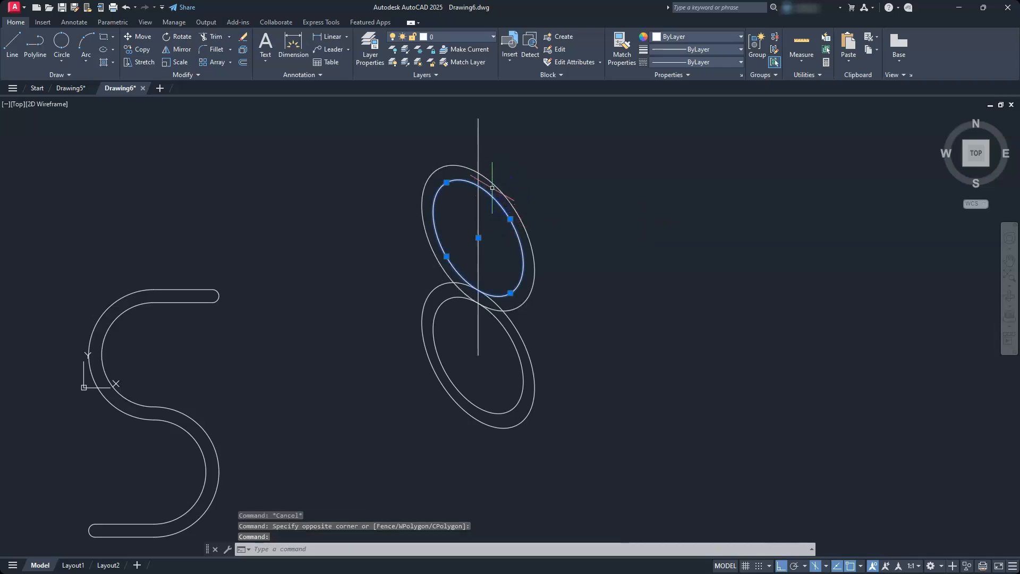
left_click(492, 181)
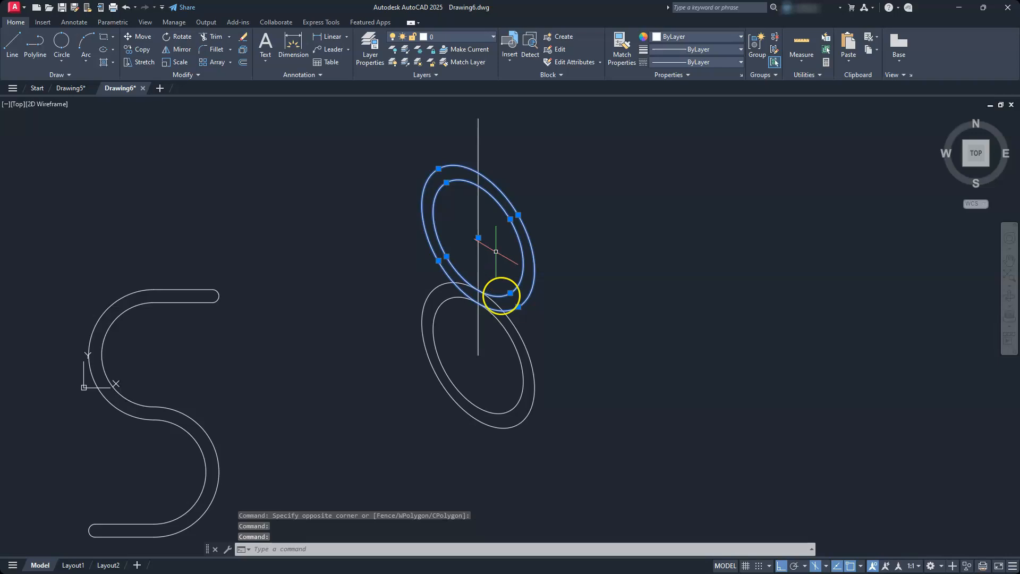
key("Escape")
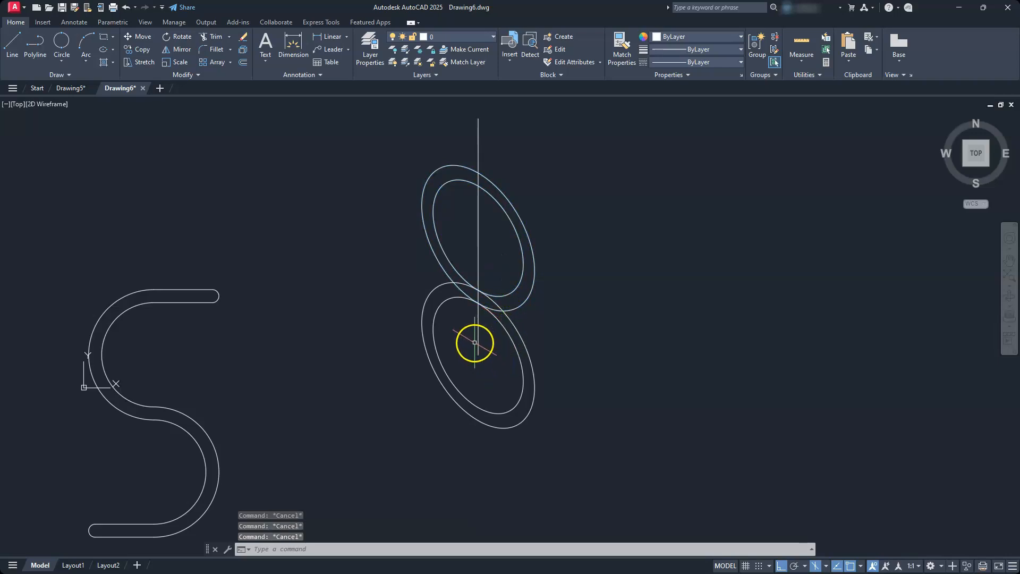
Step: Stretch the vertical centre line's lower end straight down past the lower isocircles
left_click(477, 341)
left_click(478, 337)
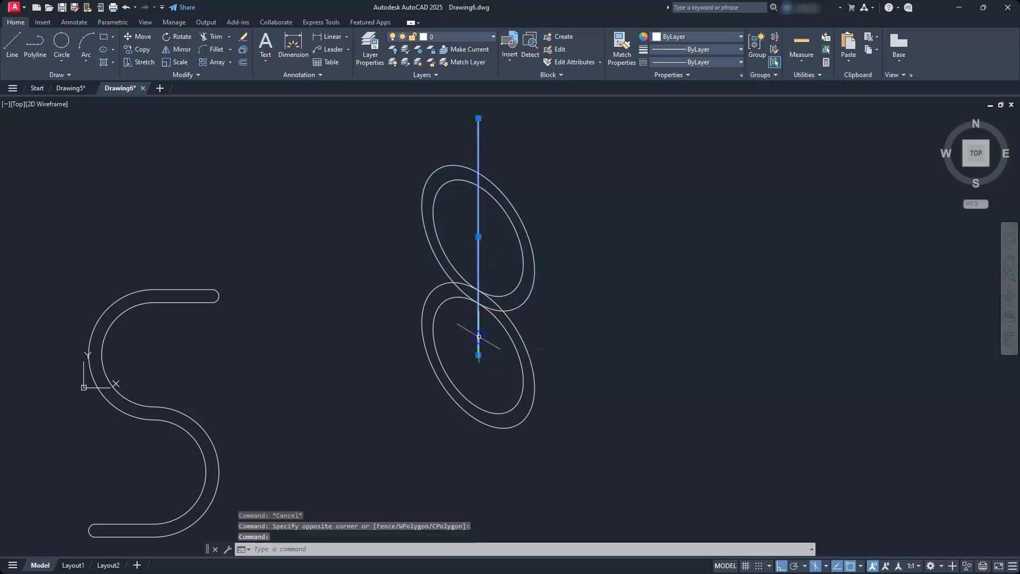
left_click(478, 355)
left_click(468, 485)
key("Escape")
key("Escape")
key("Escape")
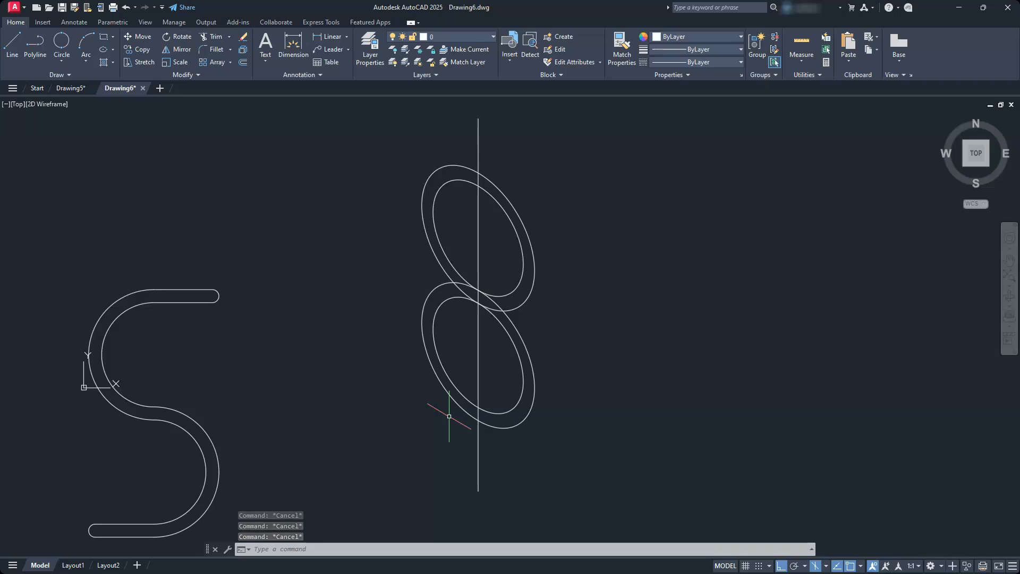
Step: Draw the upper hook end from the upper inner isocircle's top crossing: 22.5 down-right, 5 up, and back to the outer isocircle at the centre line
type("l")
key("Return")
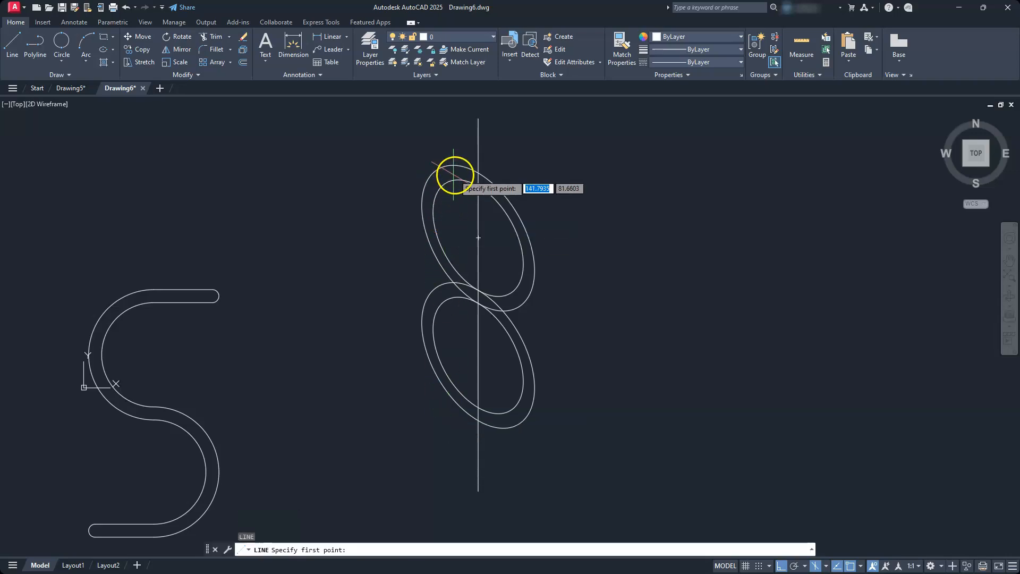
left_click(478, 185)
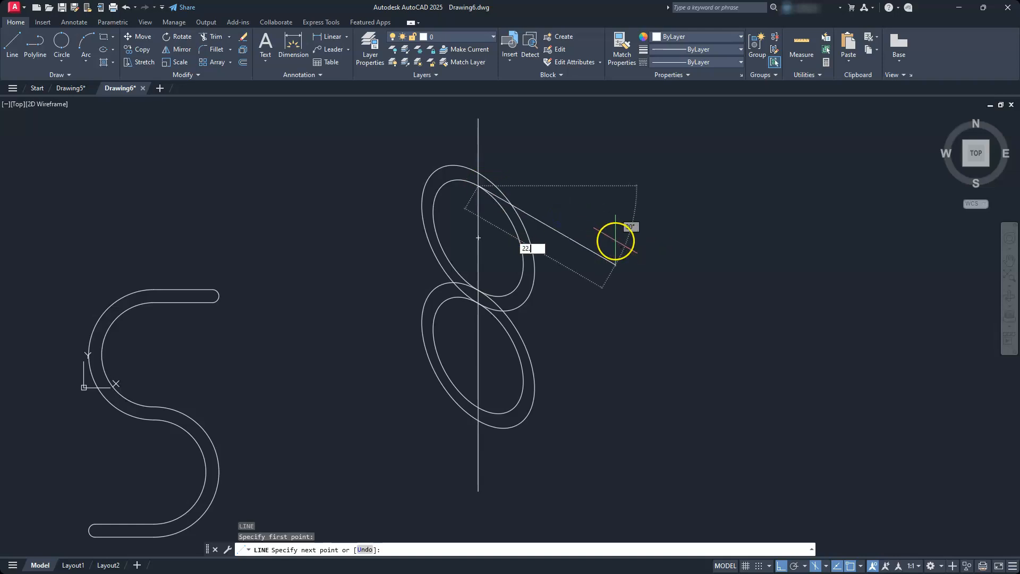
key("Return")
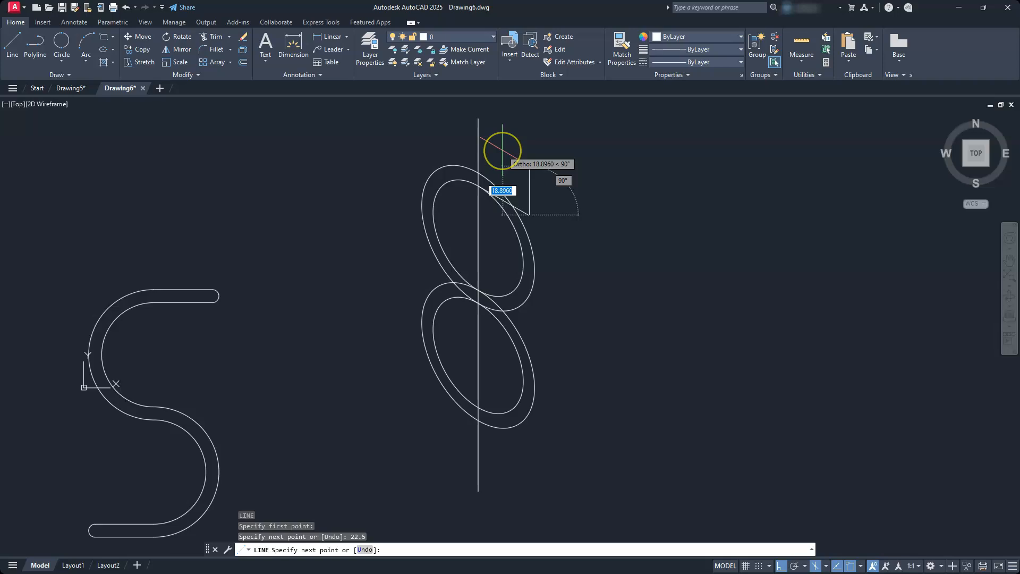
type("5")
key("Return")
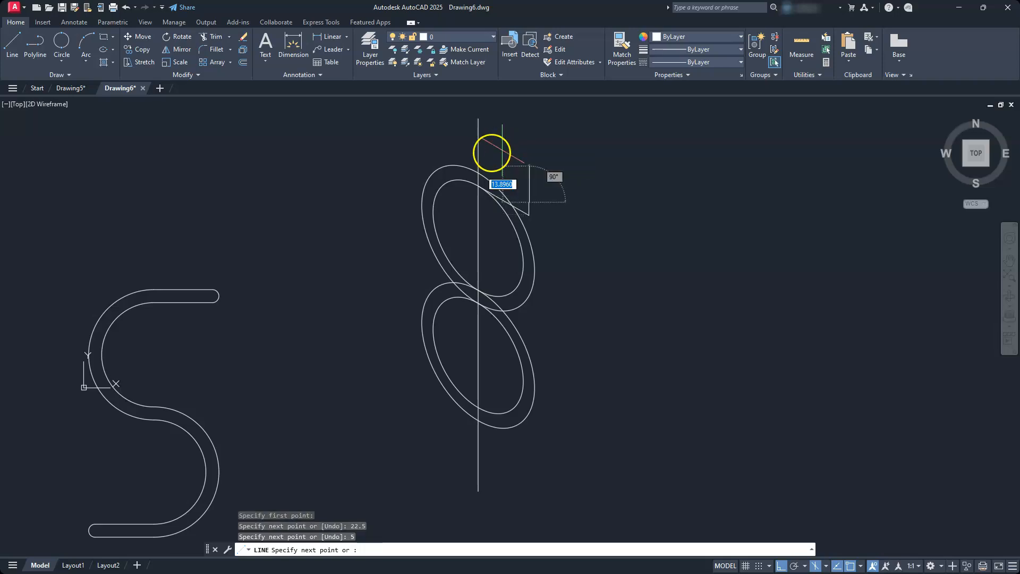
left_click(480, 174)
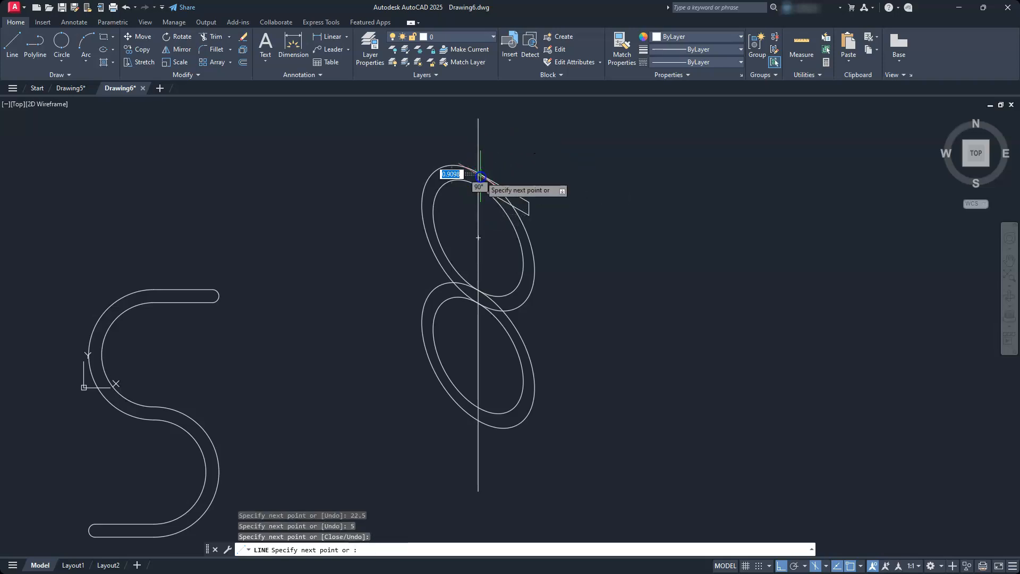
key("Escape")
key("Escape")
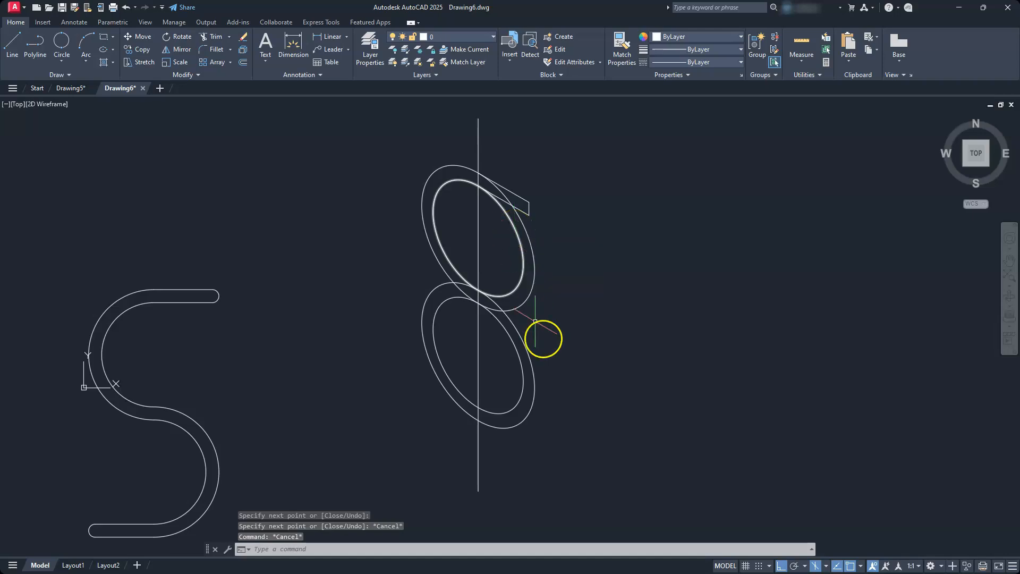
Step: Draw the lower hook end from the lower outer isocircle's bottom crossing: 22.5 up-left, 5 up, and back to the inner isocircle at the centre line
type("l")
key("Return")
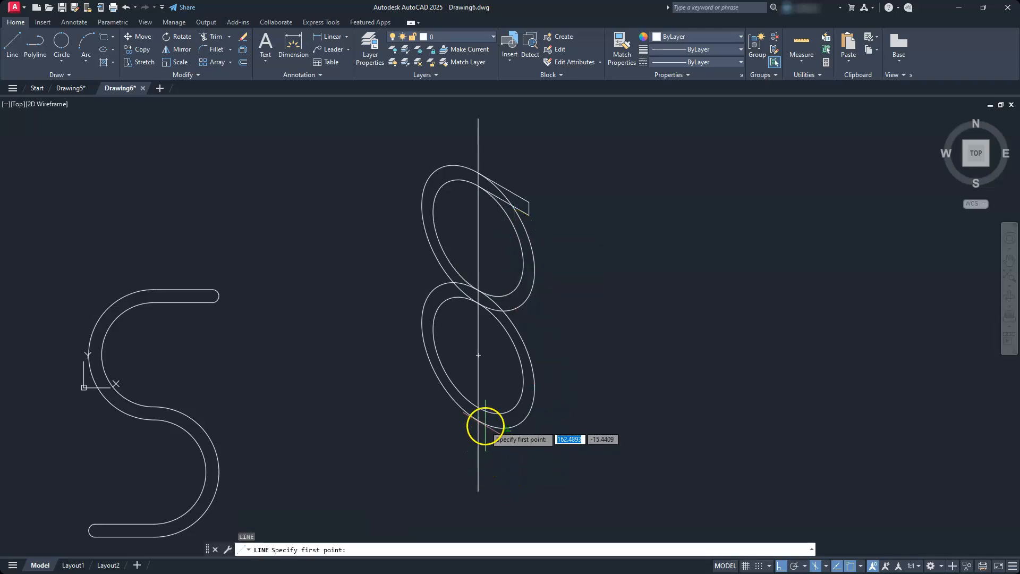
left_click(479, 422)
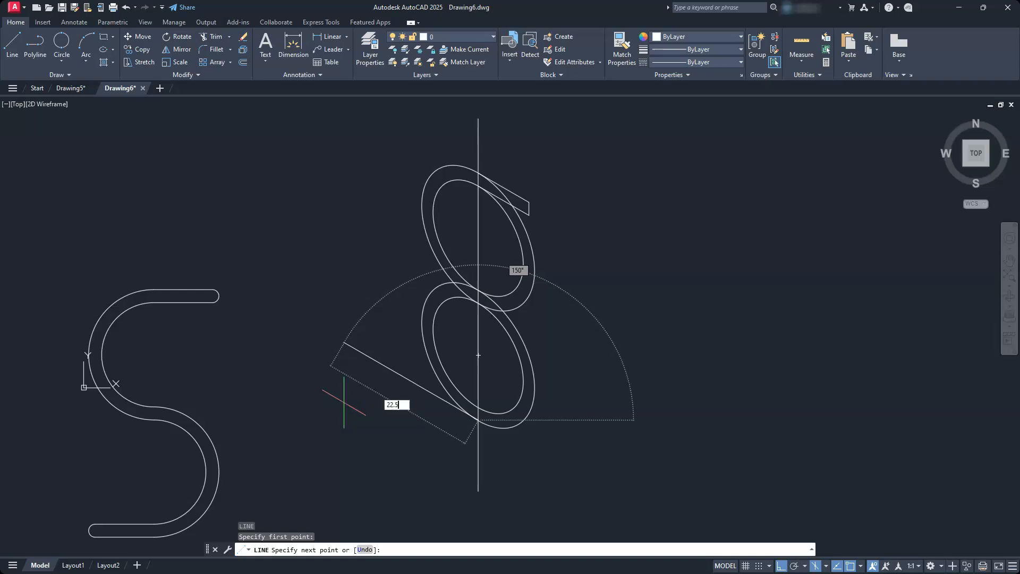
type("22.5")
key("Return")
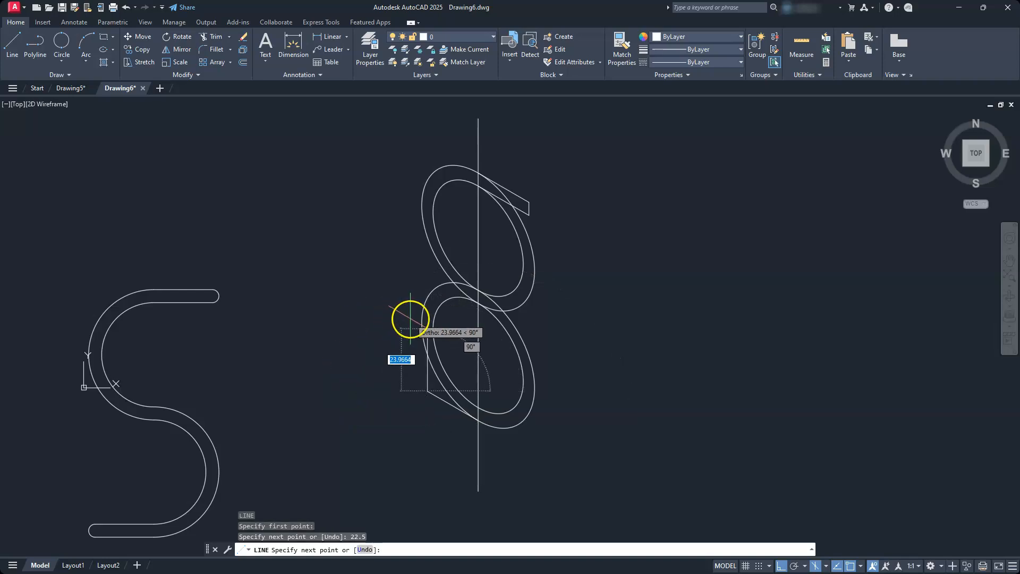
type("5")
key("Return")
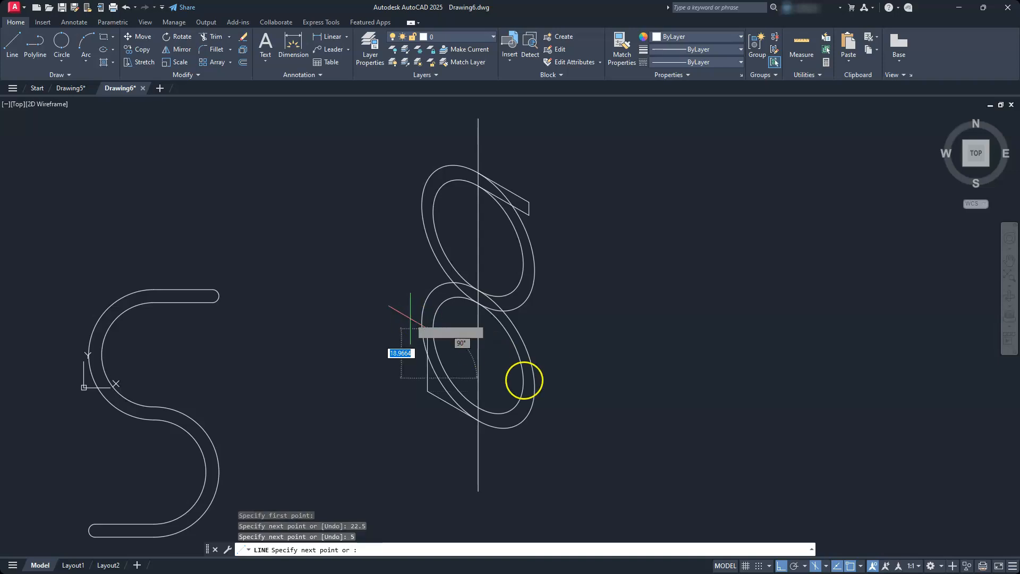
left_click(477, 407)
key("Escape")
key("Escape")
key("Escape")
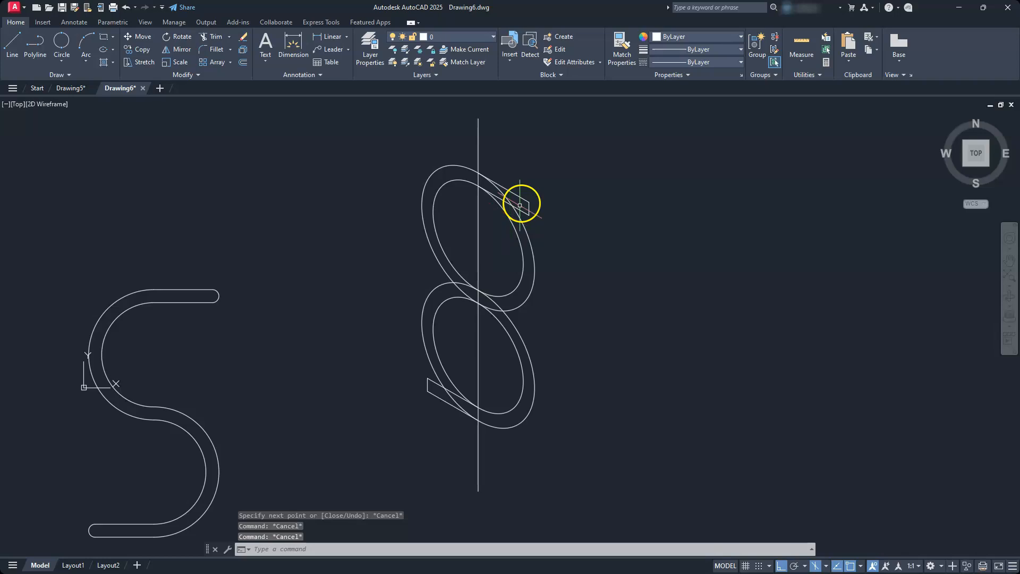
Step: Draw an isocircle centred on the midpoint of the upper hook end's short vertical line, with its radius reaching that line's upper endpoint
scroll(522, 197, "up", 6)
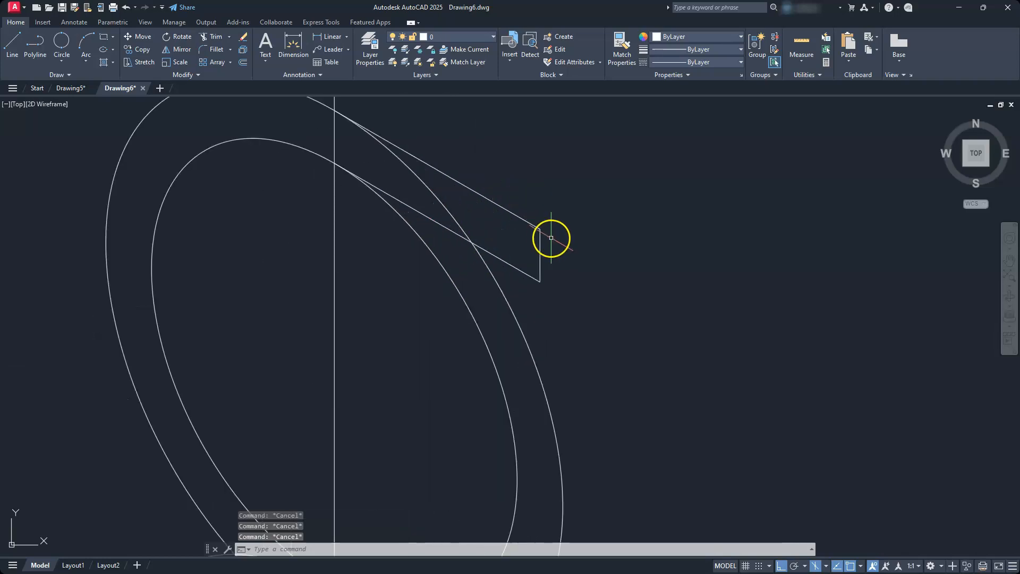
type("el")
key("Return")
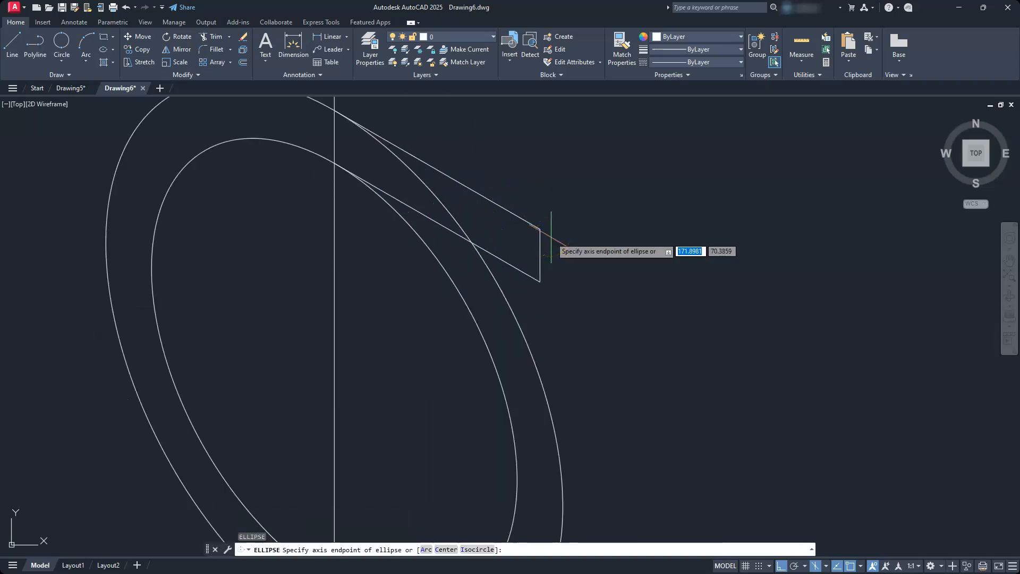
key("Return")
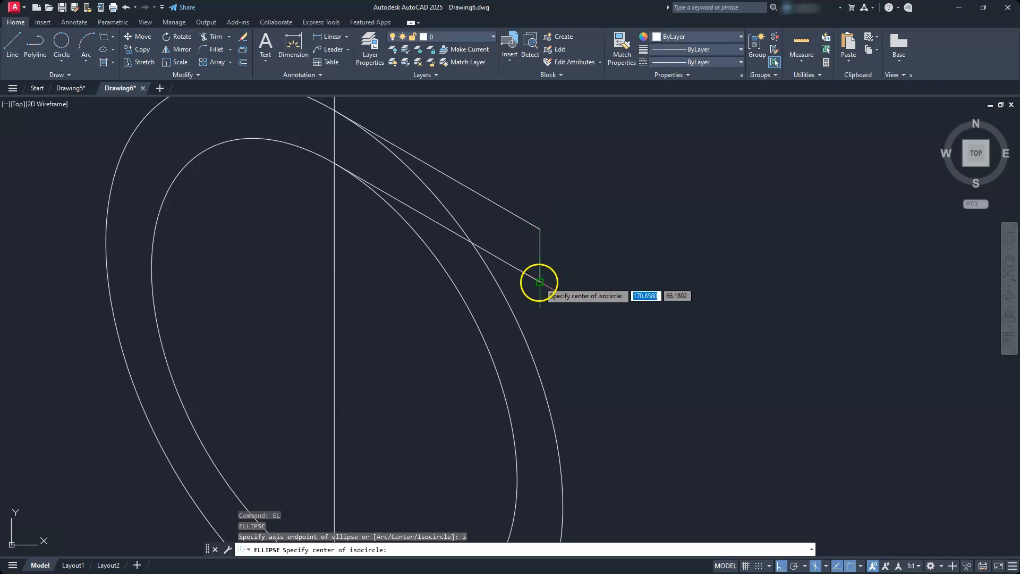
left_click(539, 256)
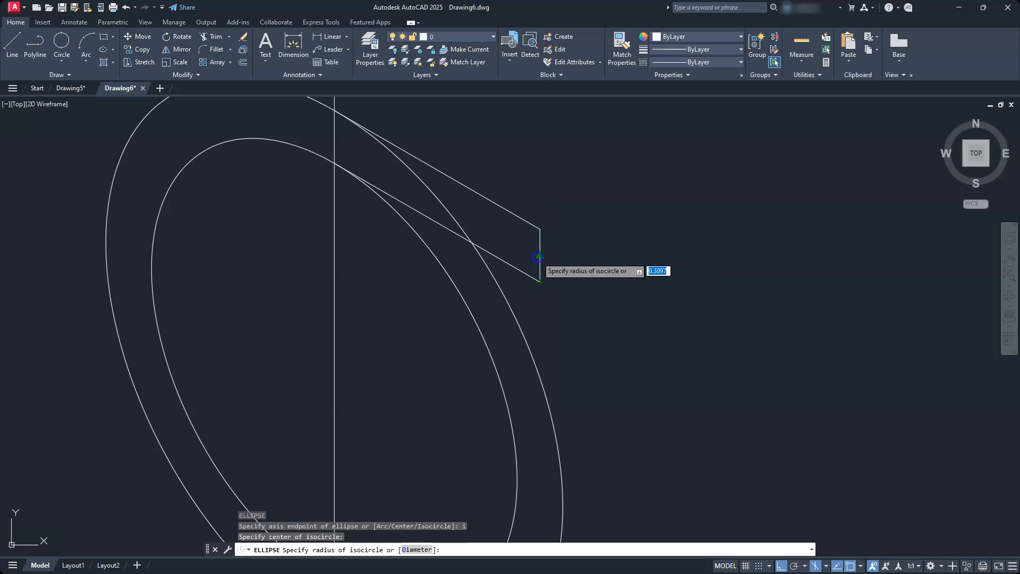
left_click(537, 229)
scroll(512, 381, "down", 6)
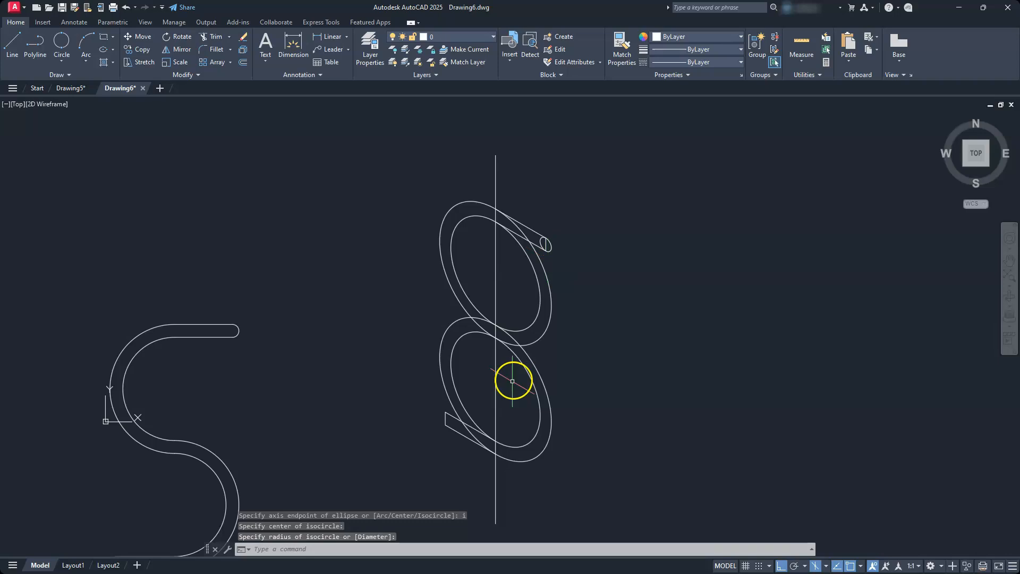
Step: Draw an isocircle centred on the midpoint of the lower hook end's short vertical line, with its radius reaching that line's upper endpoint
scroll(452, 478, "up", 8)
key("Escape")
key("Escape")
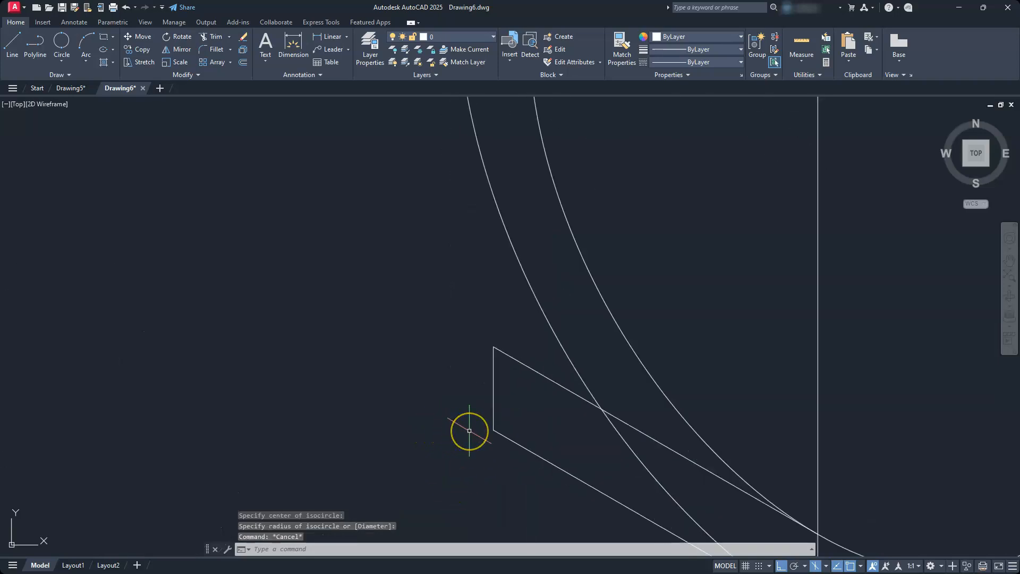
type("el")
key("Return")
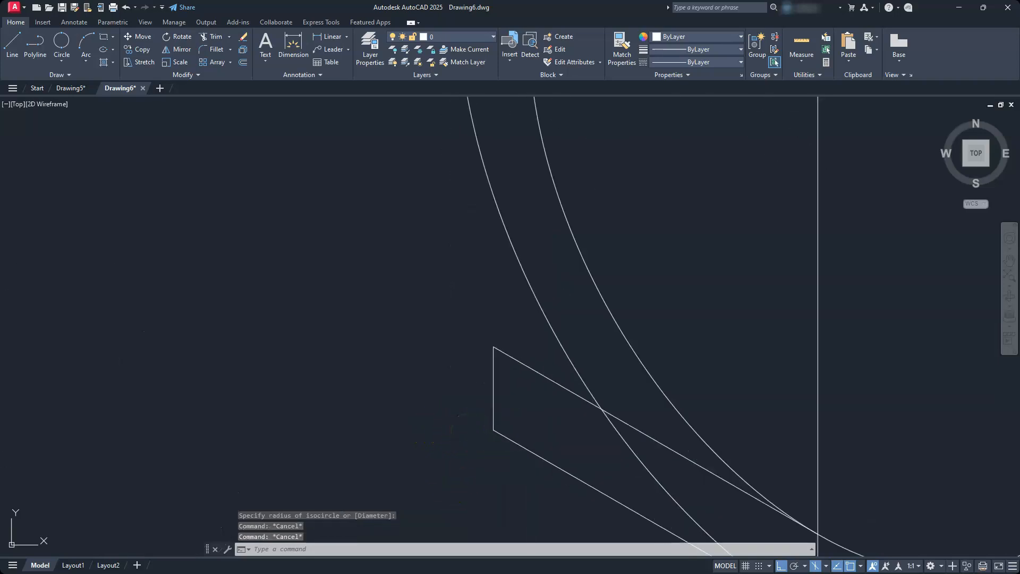
type("i")
key("Return")
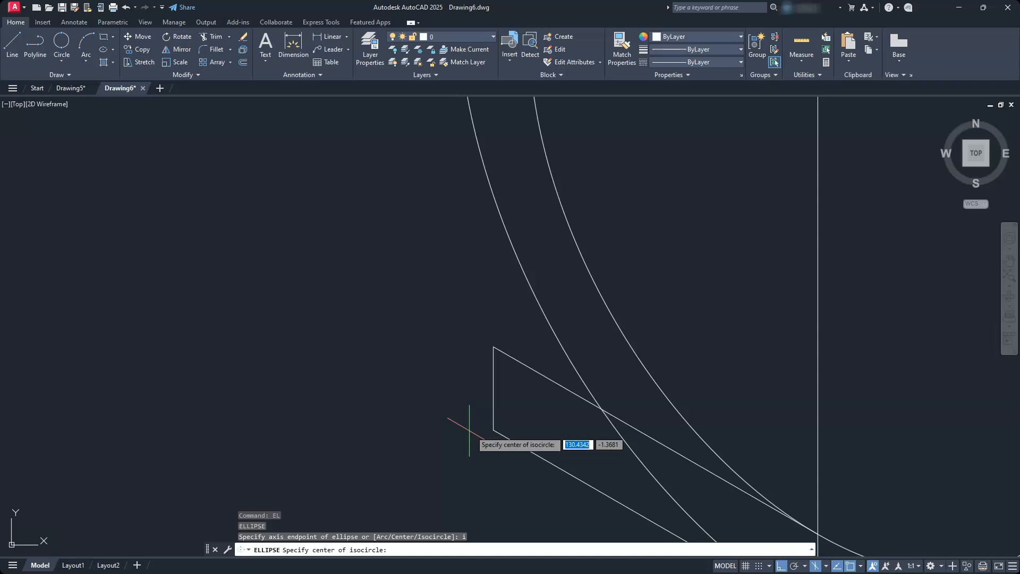
left_click(493, 390)
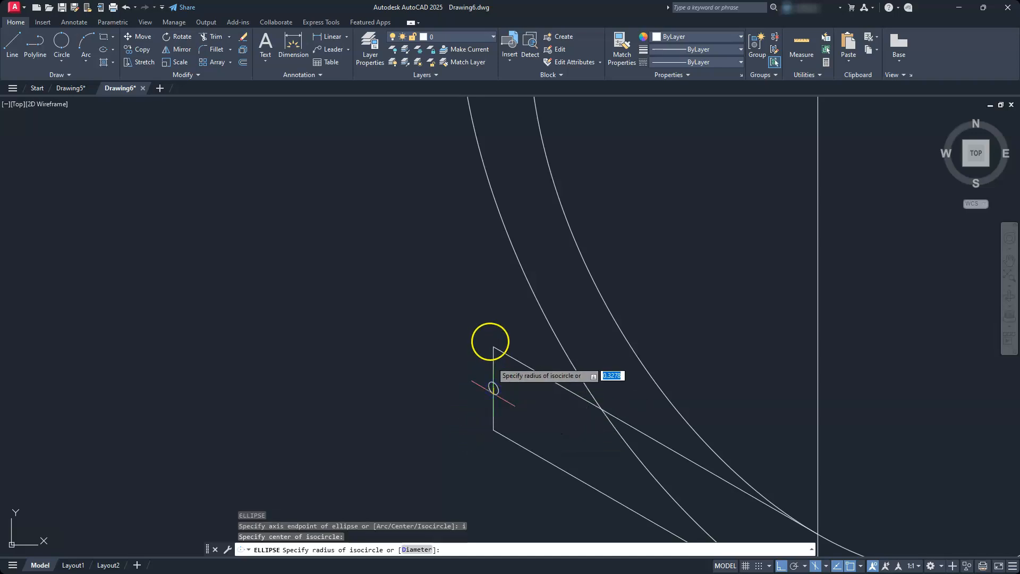
left_click(492, 344)
key("Escape")
key("Escape")
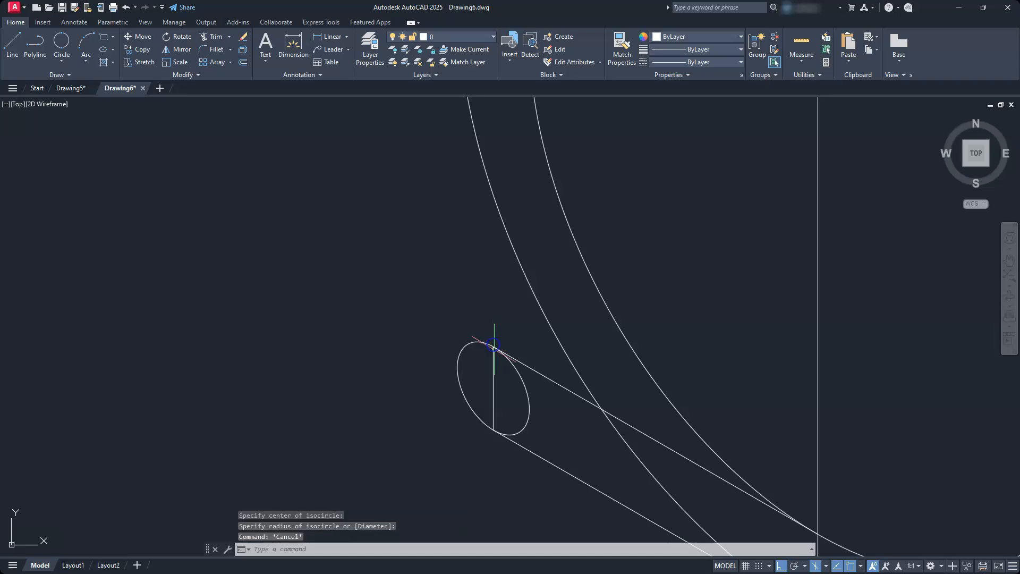
Step: Erase the short vertical lines inside the isocircles at both hook ends
left_click(493, 366)
scroll(492, 366, "down", 5)
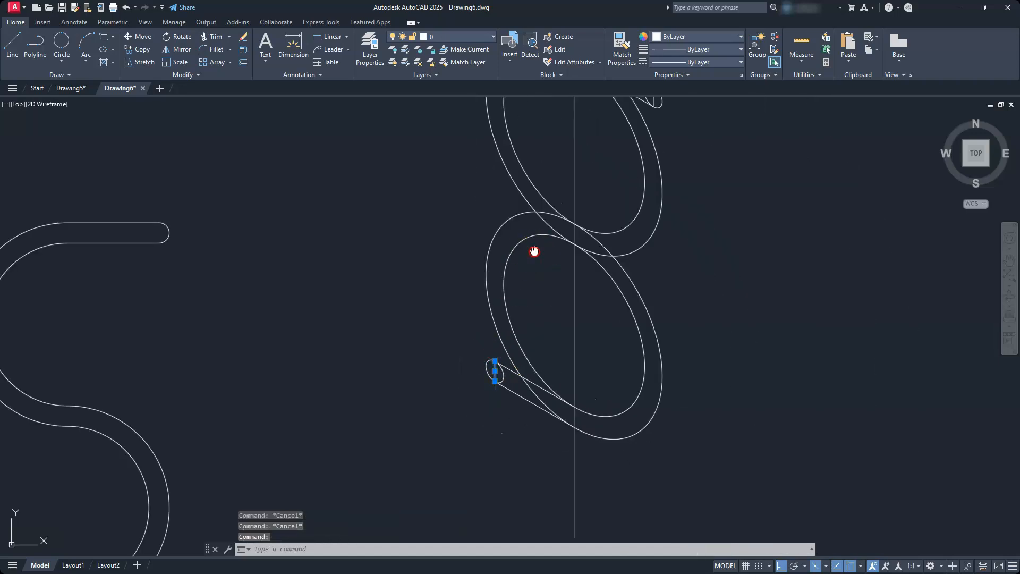
middle_click_drag(534, 251, 541, 352)
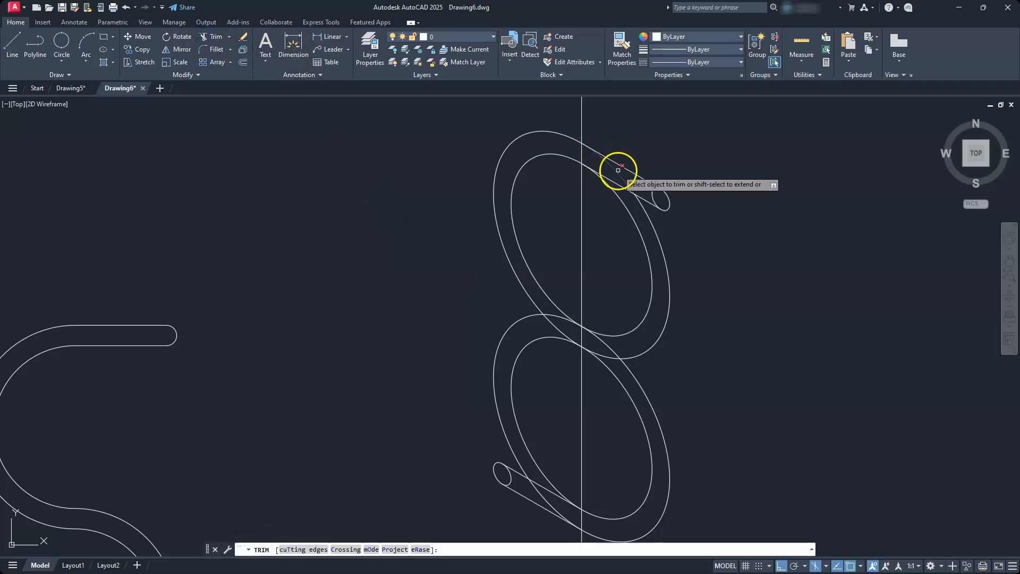
Step: Trim away the right-hand arcs of the upper isocircles and the inner half of the upper end's small isocircle
left_click(616, 165)
left_click(644, 204)
left_click(637, 226)
left_click(650, 199)
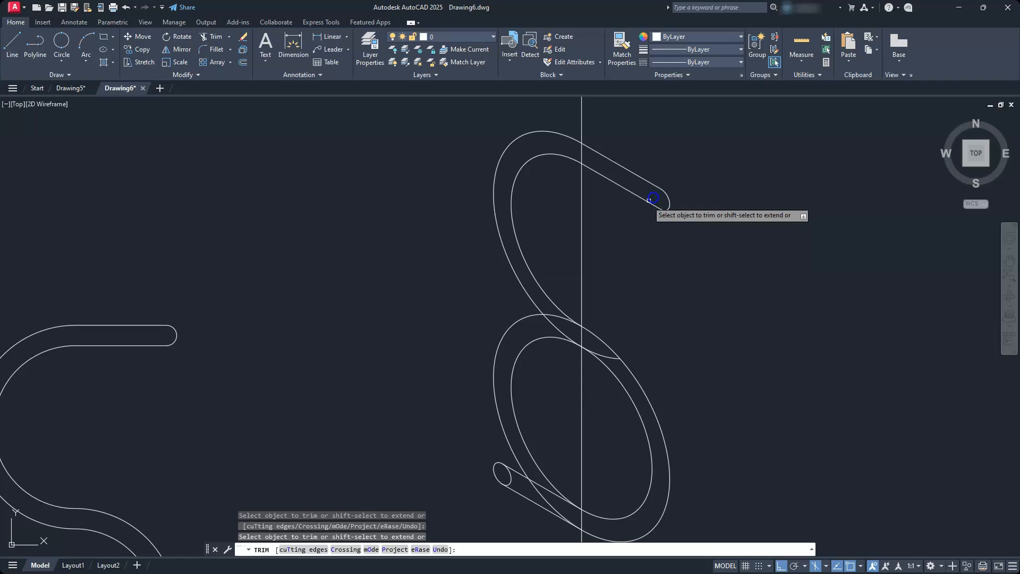
scroll(649, 200, "up", 2)
scroll(541, 385, "down", 3)
scroll(534, 332, "up", 1)
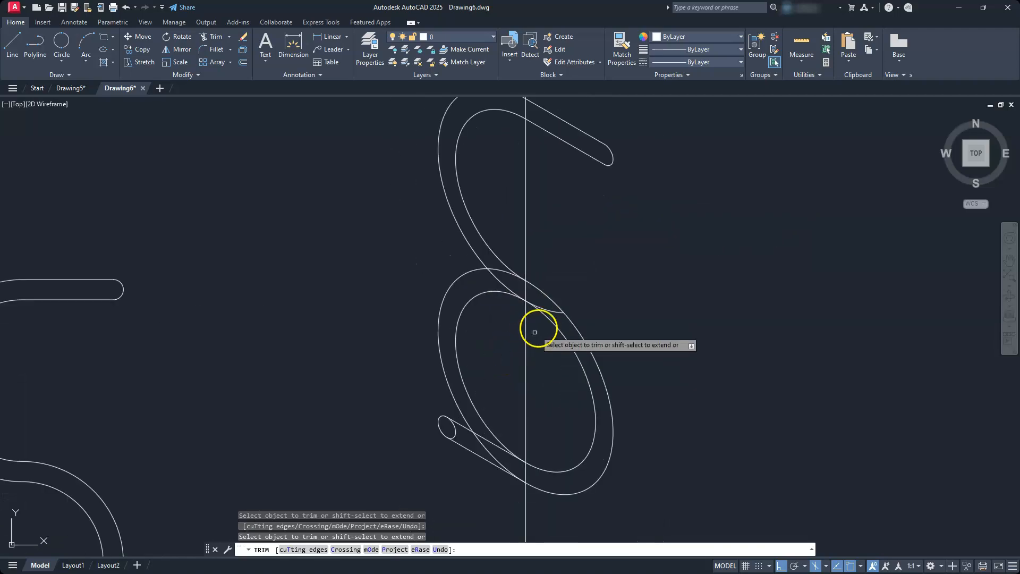
Step: Trim the lower isocircles' left-hand arcs, the overlaps at the middle of the S, and the inner half of the lower end's small isocircle
left_click(467, 306)
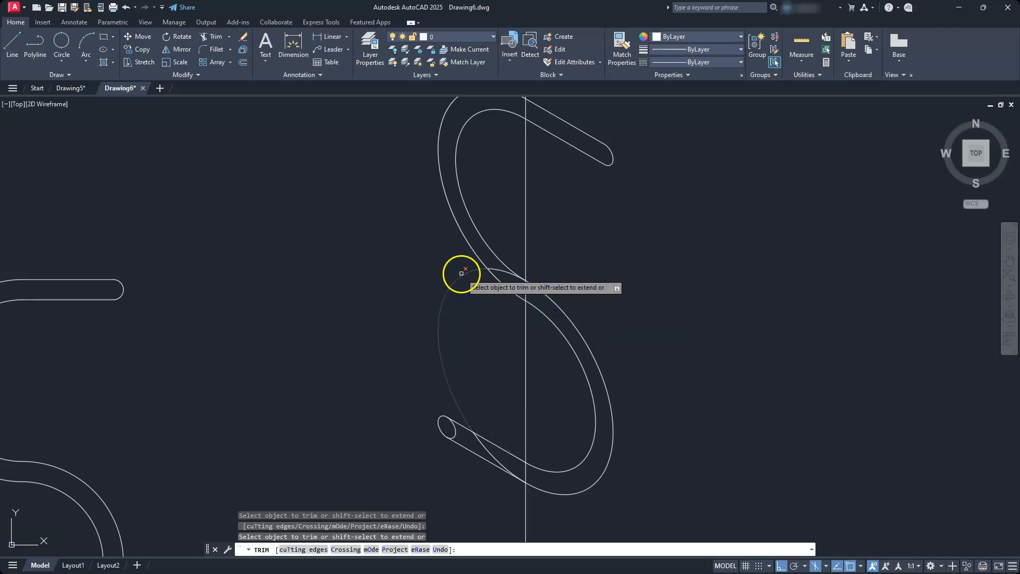
left_click(461, 273)
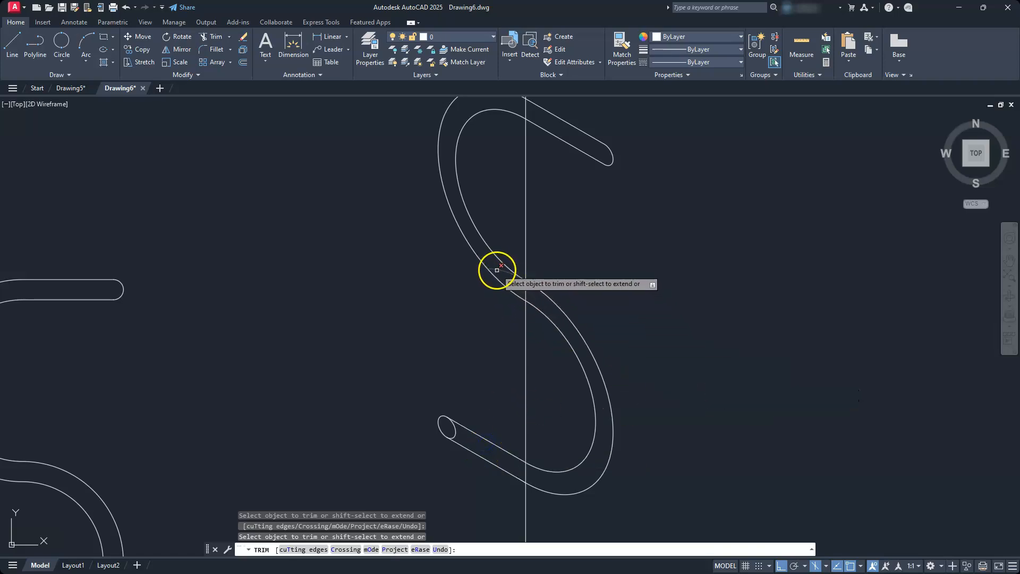
left_click(455, 433)
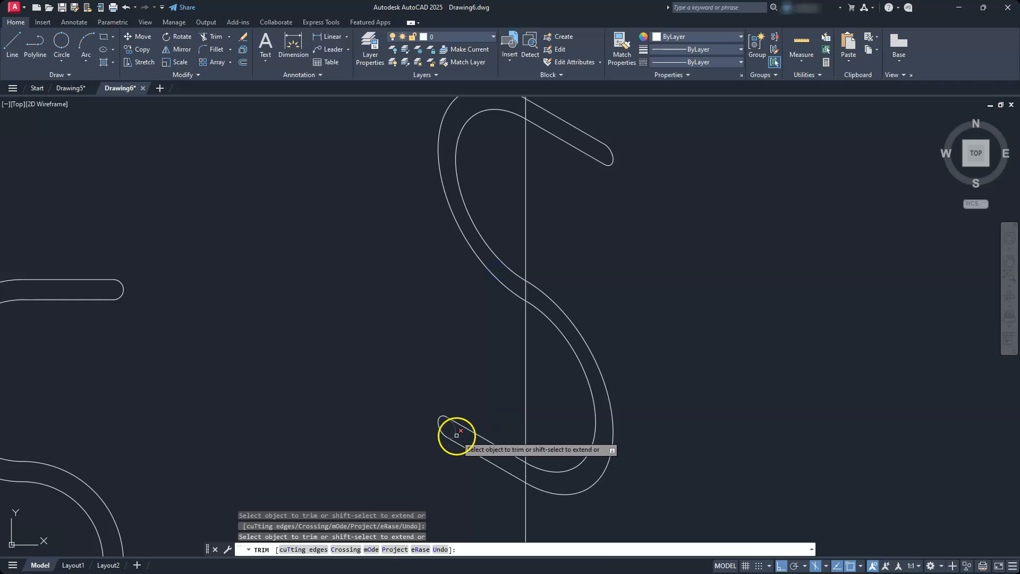
scroll(530, 409, "down", 2)
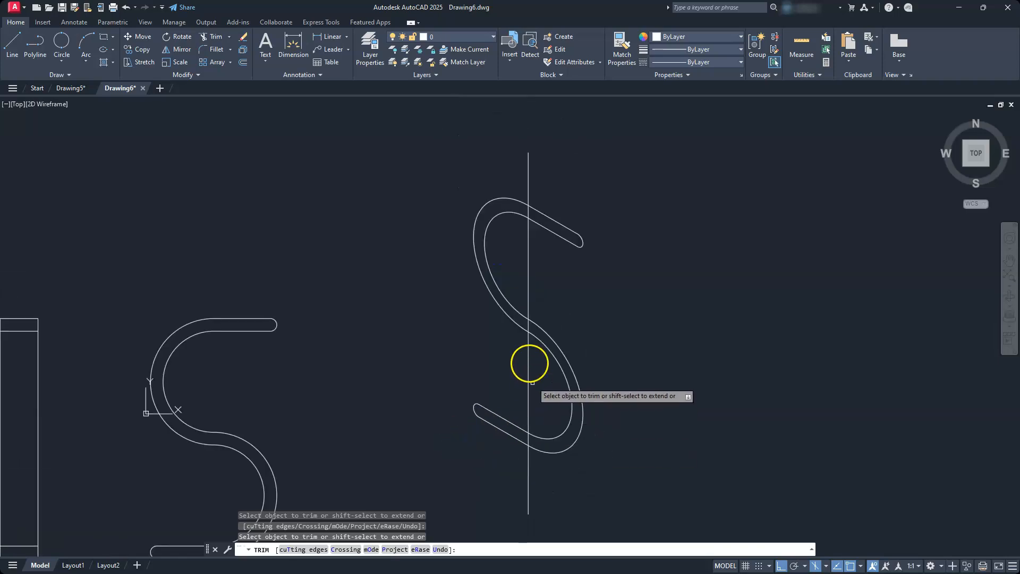
key("Escape")
key("Escape")
key("Escape")
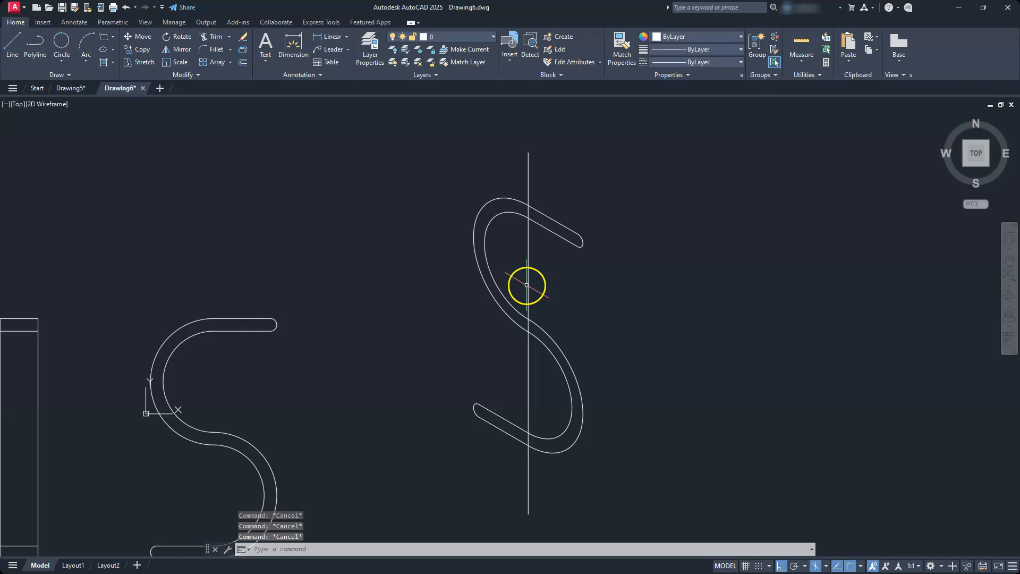
Step: Erase the vertical centre line through the hook and switch to the top isoplane
left_click(529, 284)
key("Delete")
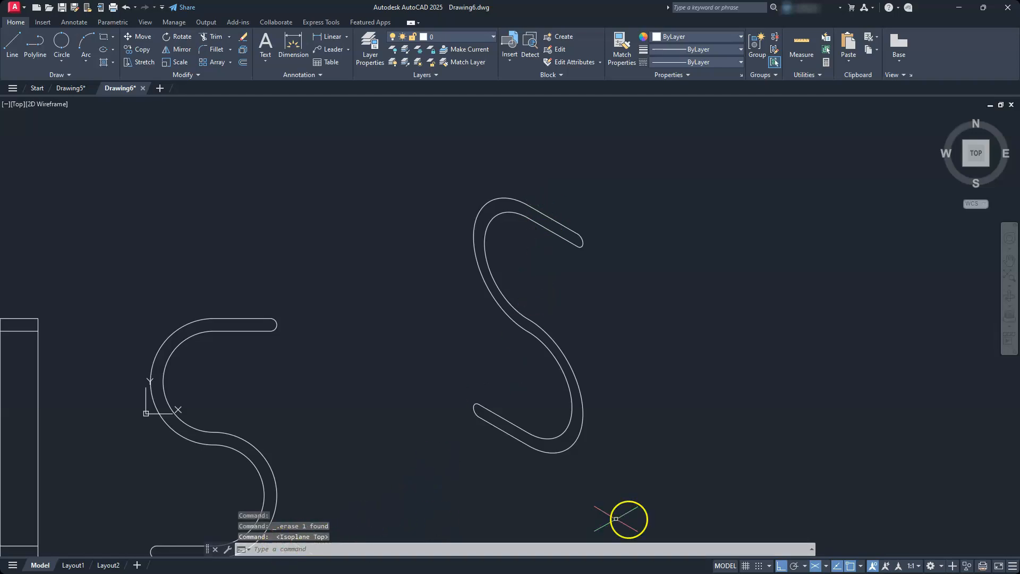
left_click(826, 566)
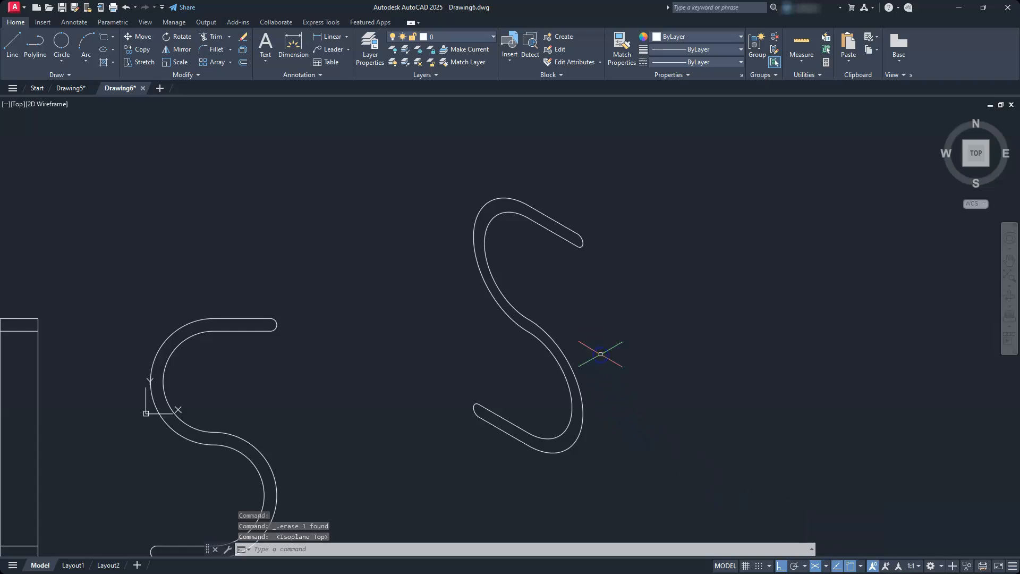
Step: Copy the entire isometric hook outline 15 units up and to the right along the isometric axis
left_click(137, 49)
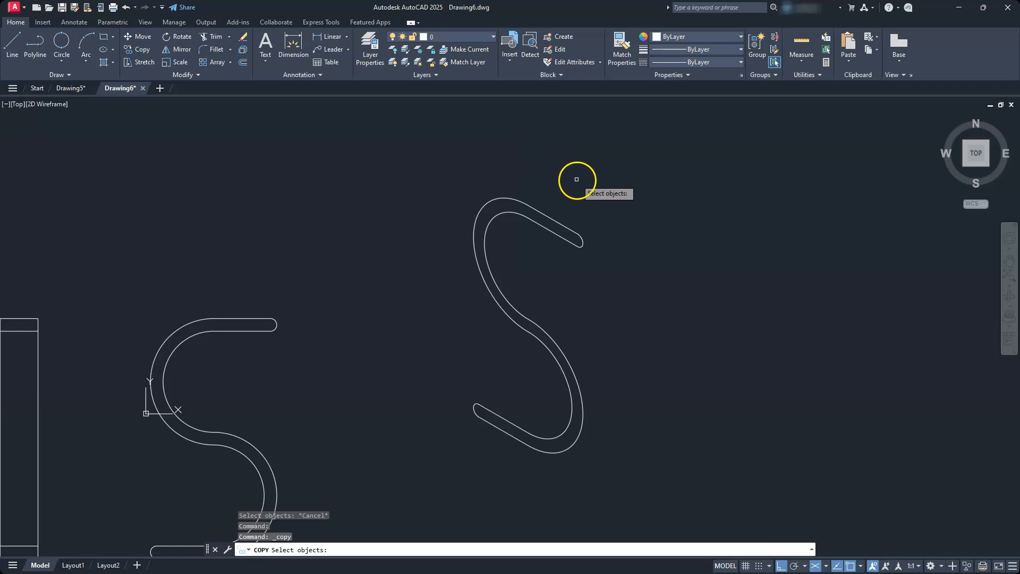
left_click(398, 153)
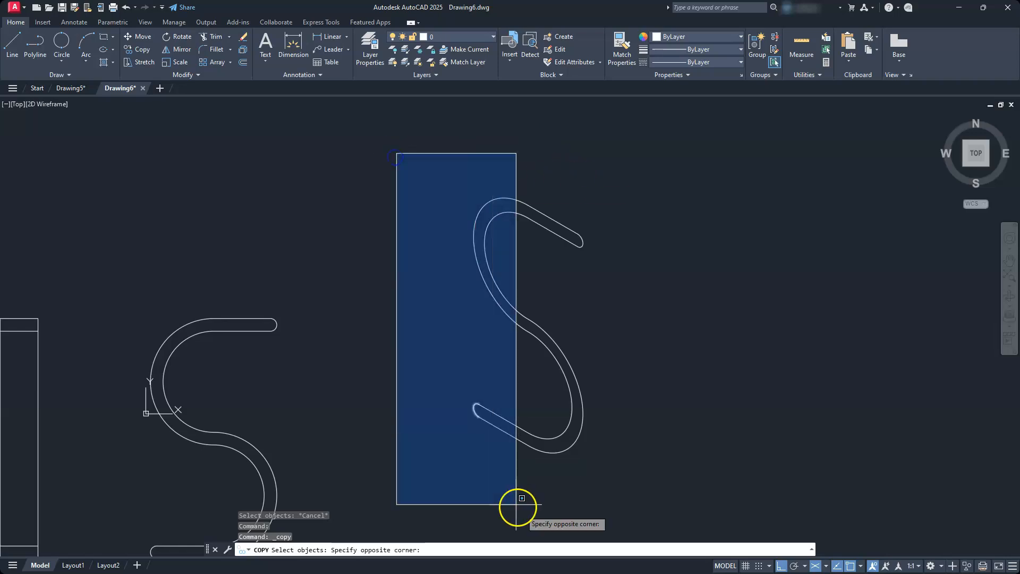
left_click(677, 517)
key("Return")
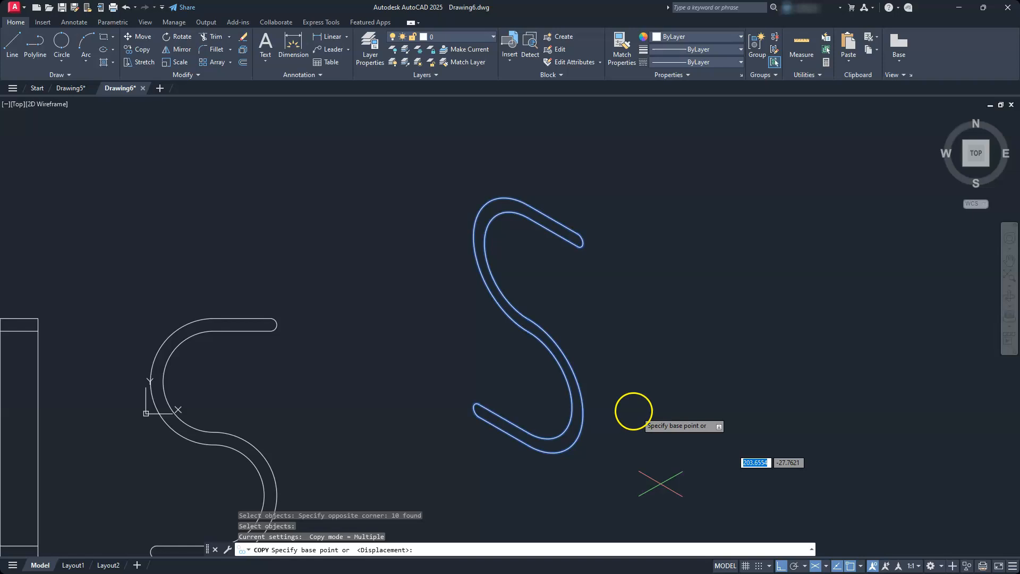
left_click(605, 399)
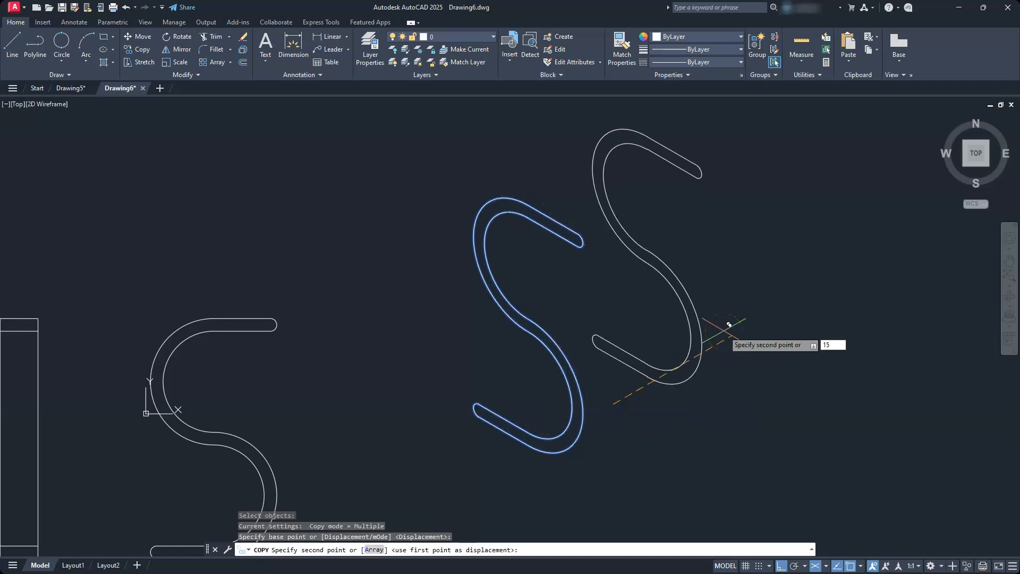
key("Return")
key("Escape")
key("Escape")
key("Escape")
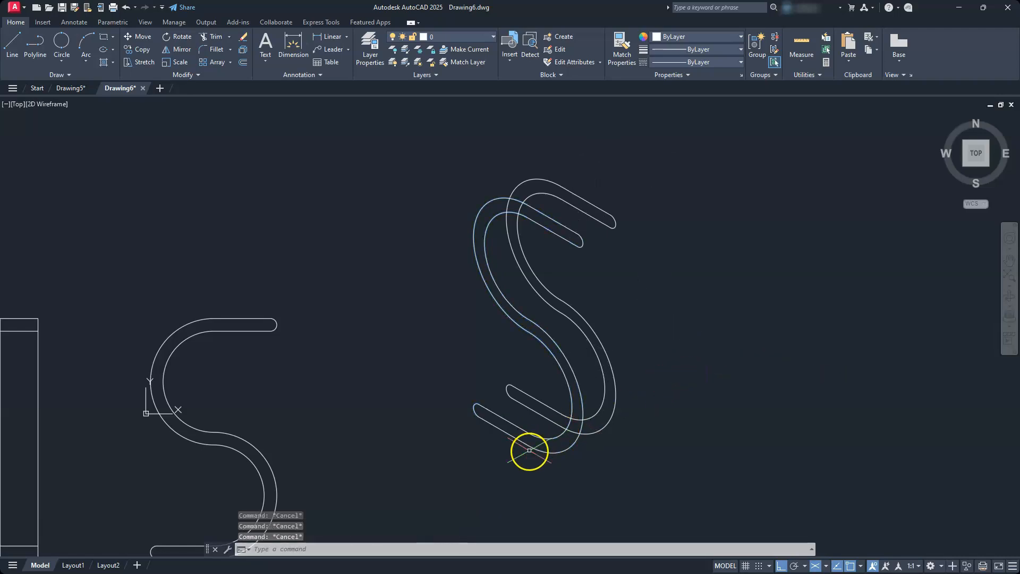
Step: Draw a line joining the tops of the rounded lower ends of the front and back hook outlines
scroll(529, 450, "up", 2)
scroll(529, 455, "up", 2)
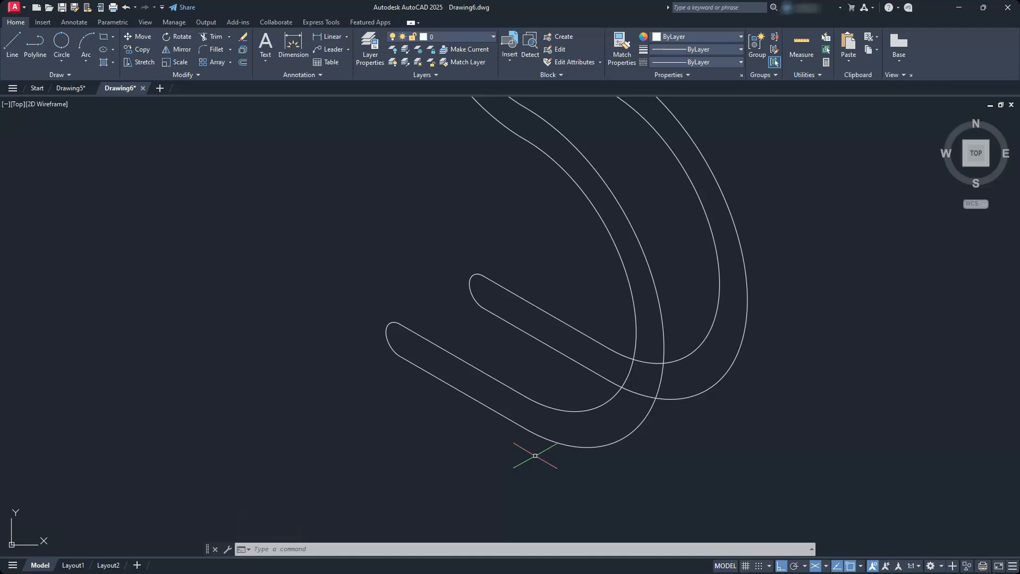
type("l")
key("Return")
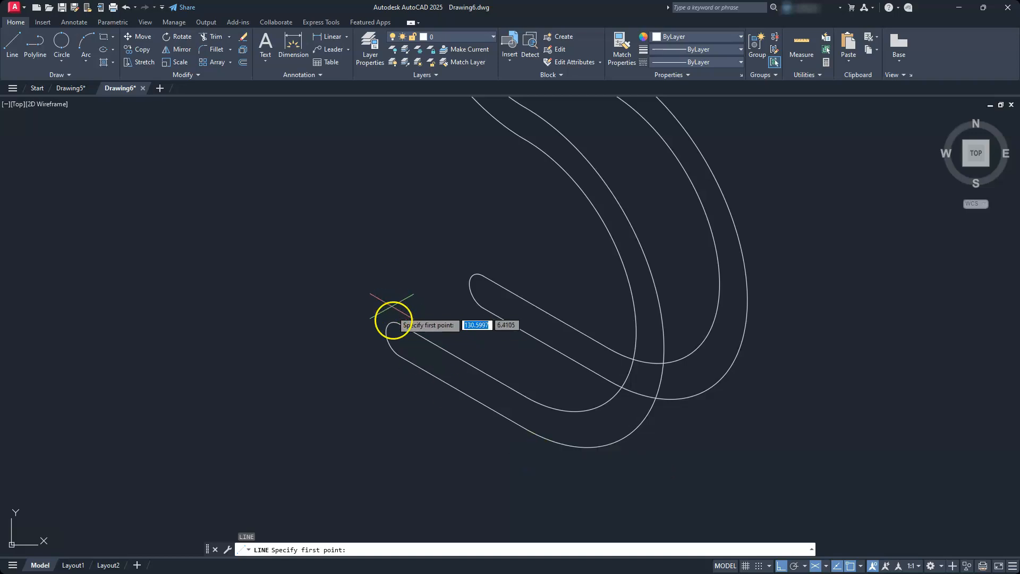
left_click(386, 324)
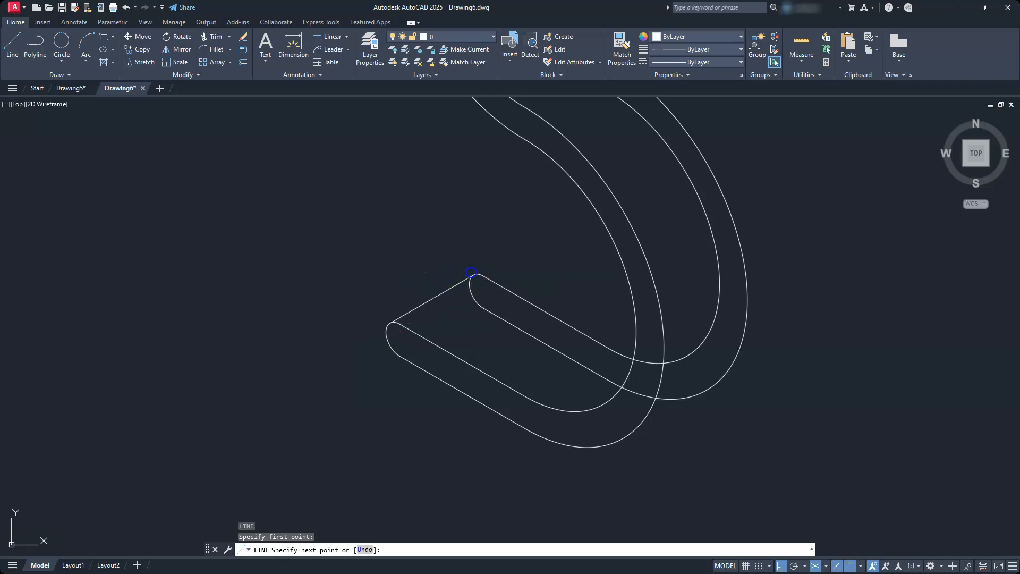
left_click(474, 275)
key("Escape")
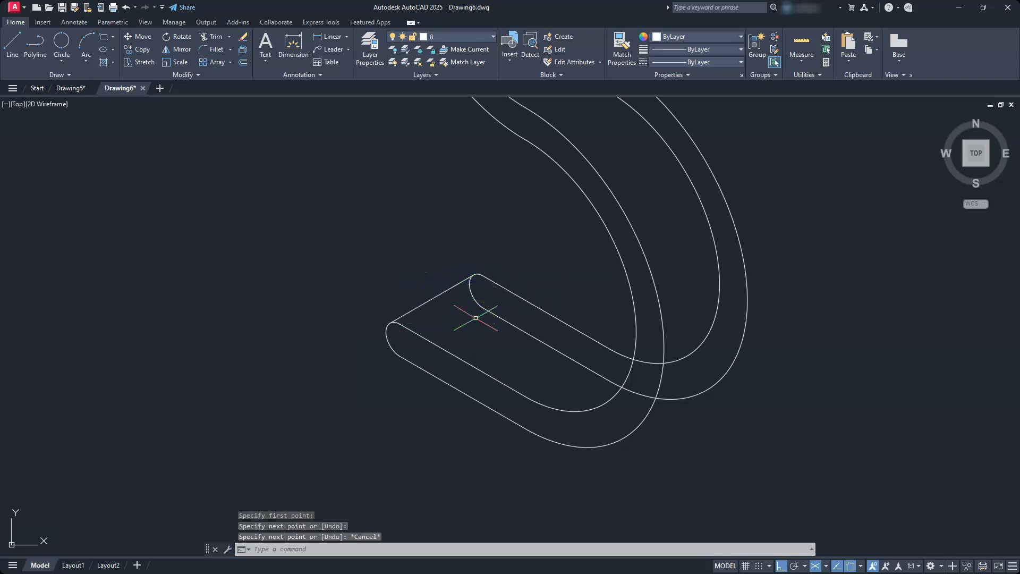
Step: Draw a line joining the outer edges of the front and back outlines around the lower bend, tangent to both curves
key("Return")
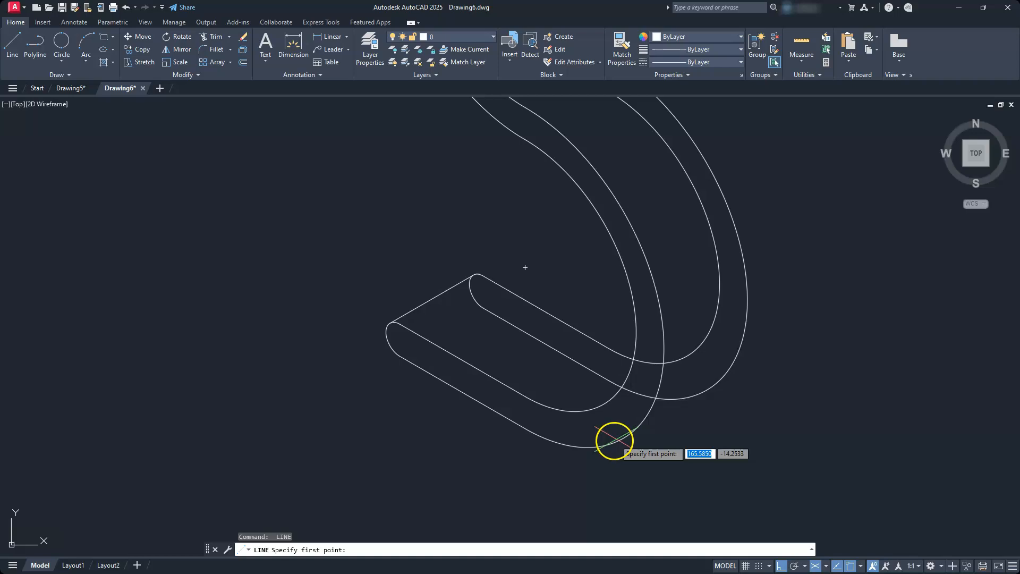
left_click(616, 439)
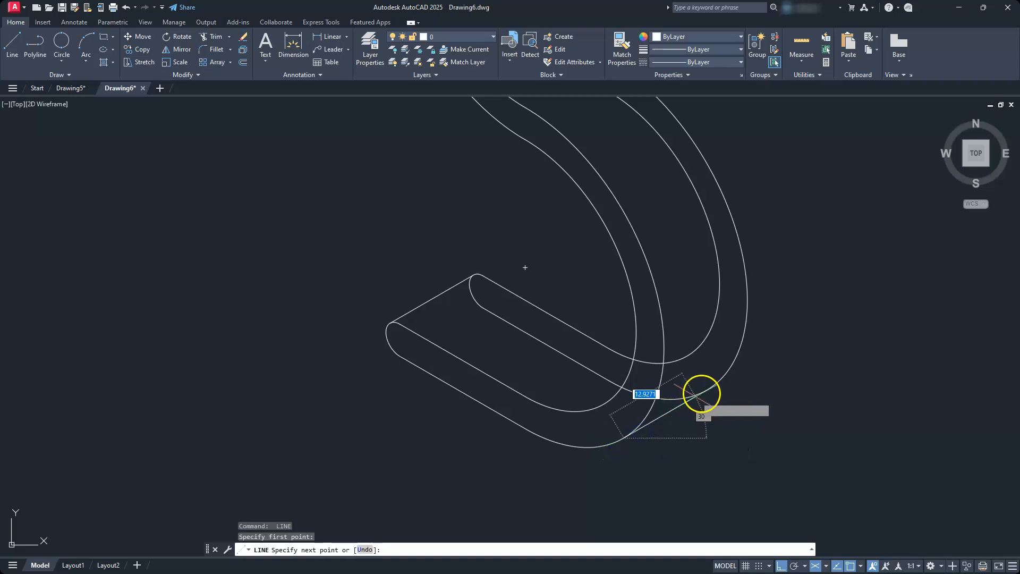
left_click(701, 394)
scroll(702, 395, "down", 3)
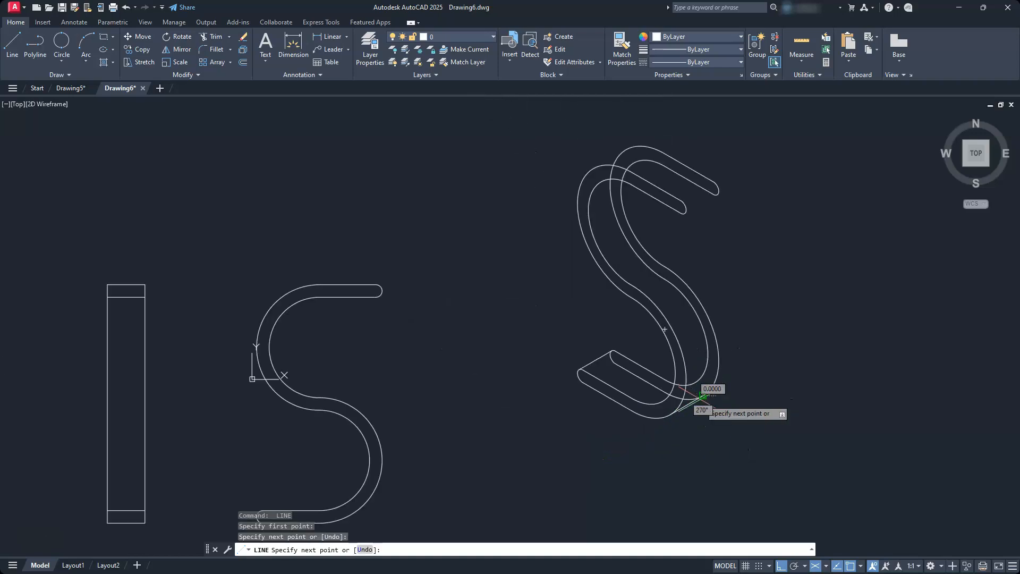
key("Escape")
key("Escape")
key("Escape")
Step: Draw a line across the middle of the S, joining the front and back outlines where their upper edges change curvature
scroll(649, 282, "up", 4)
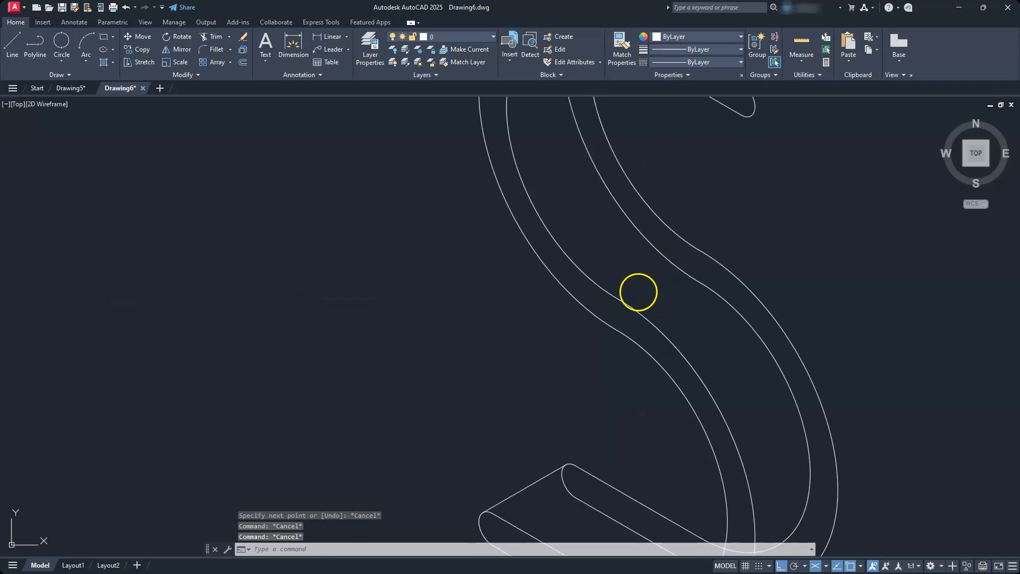
key("Return")
left_click(616, 298)
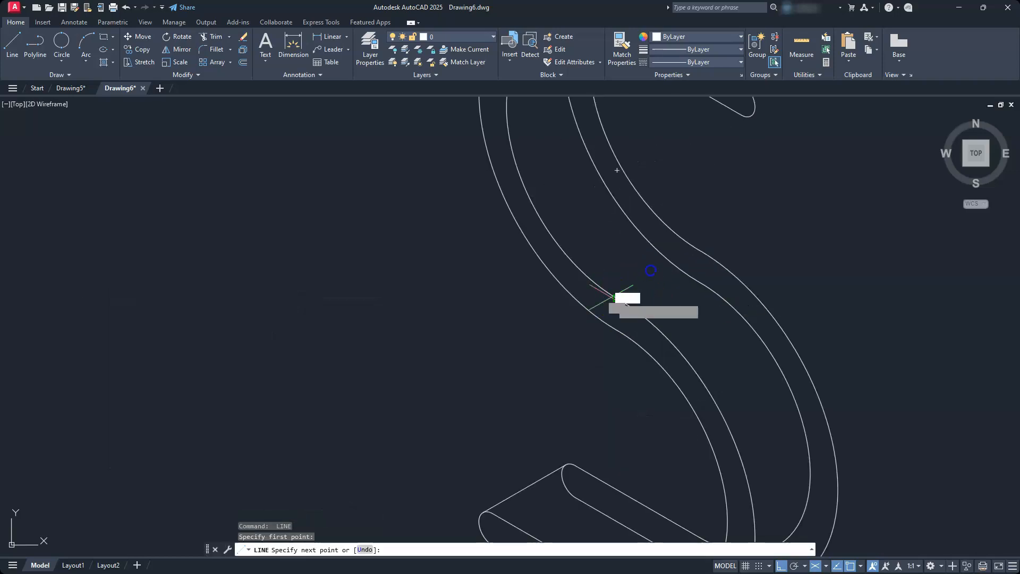
left_click(699, 248)
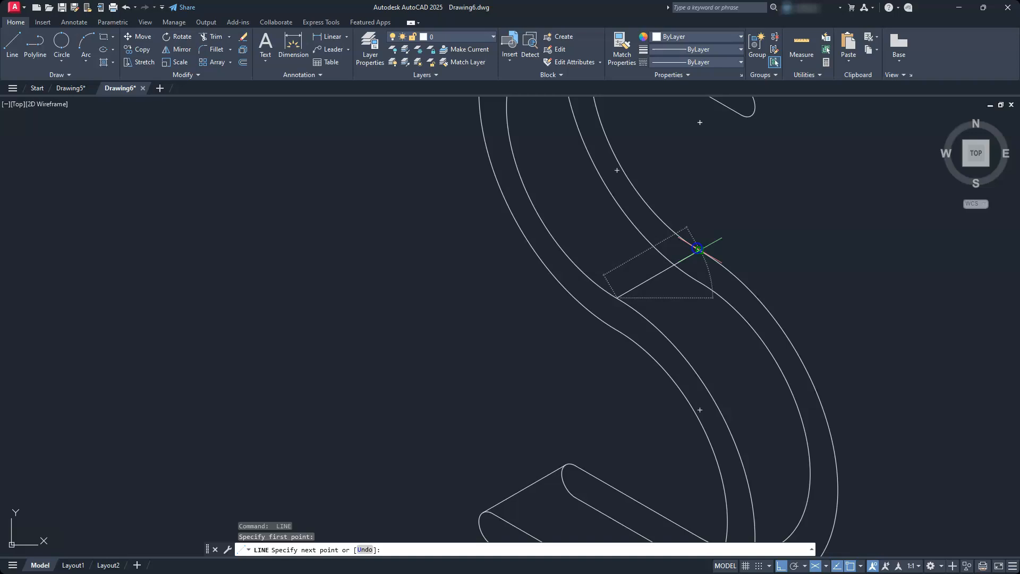
key("Escape")
Step: Draw a line joining the undersides of the rounded upper ends of the front and back hook outlines
scroll(674, 221, "down", 3)
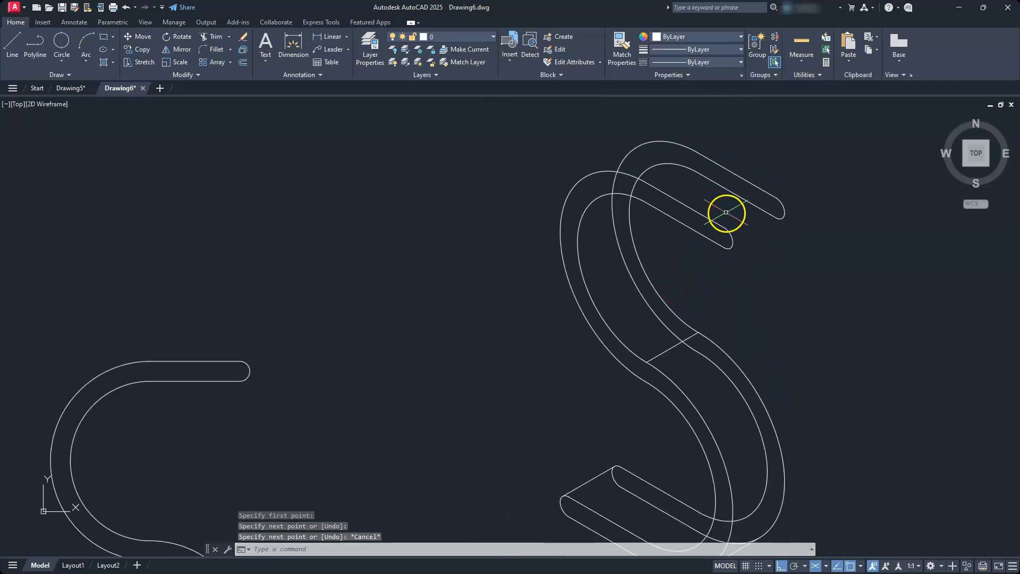
scroll(745, 230, "up", 2)
key("space")
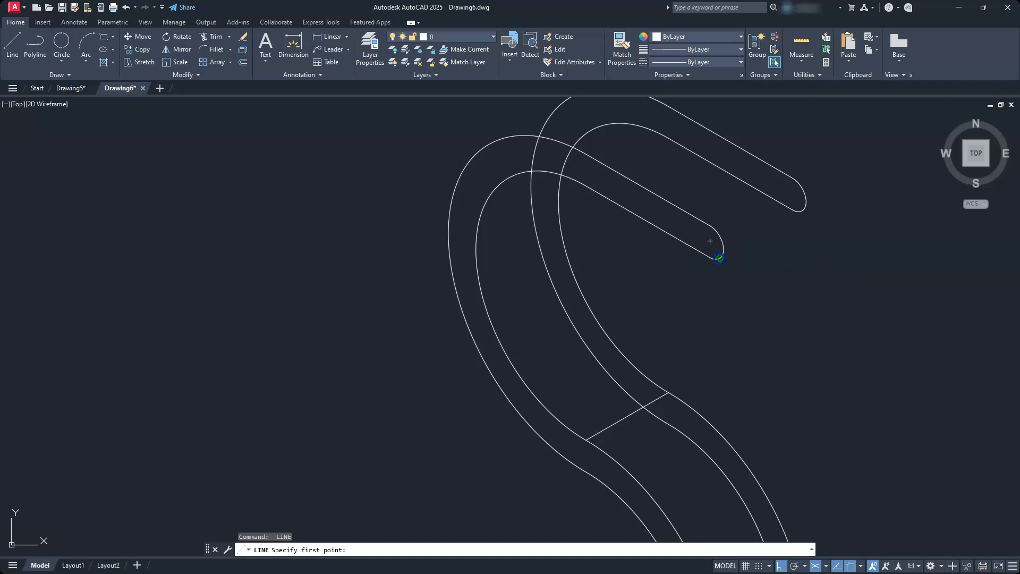
left_click(714, 258)
left_click(803, 216)
key("Escape")
key("Escape")
key("Escape")
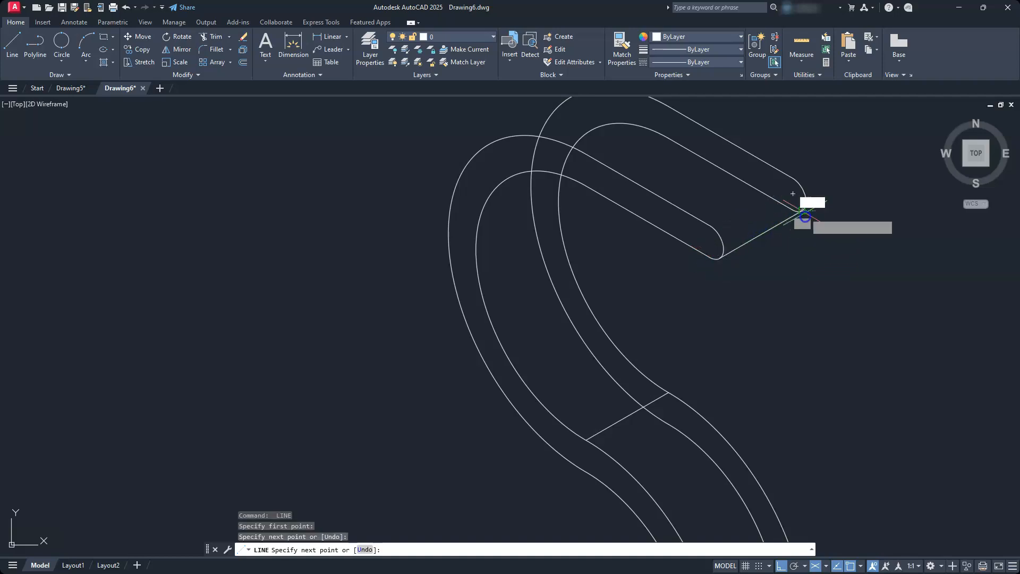
Step: Draw a line joining the outer edges of the front and back outlines around the upper bend, tangent to both curves
middle_click_drag(671, 251, 710, 335)
key("space")
middle_click_drag(527, 291, 484, 298)
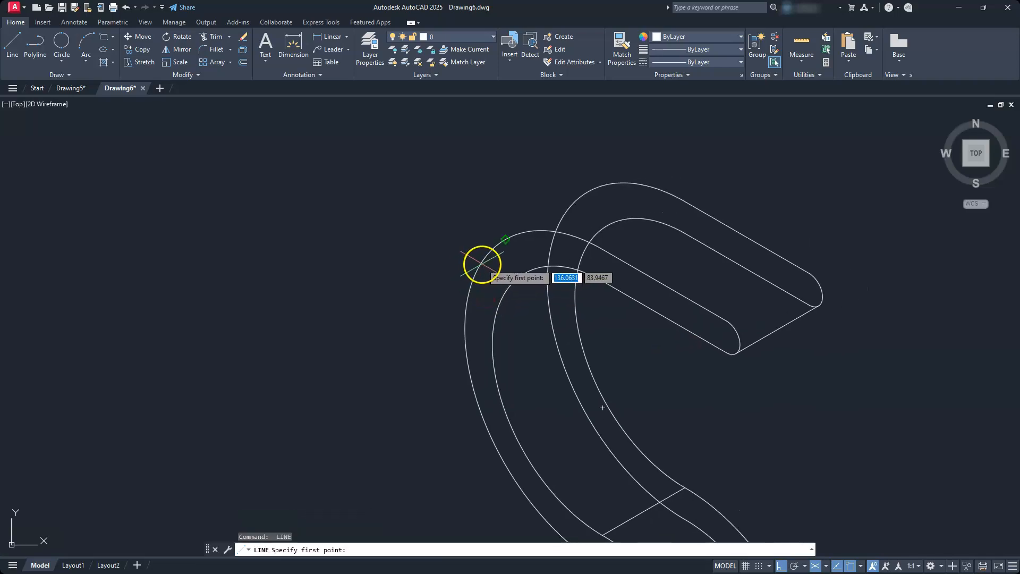
left_click(506, 238)
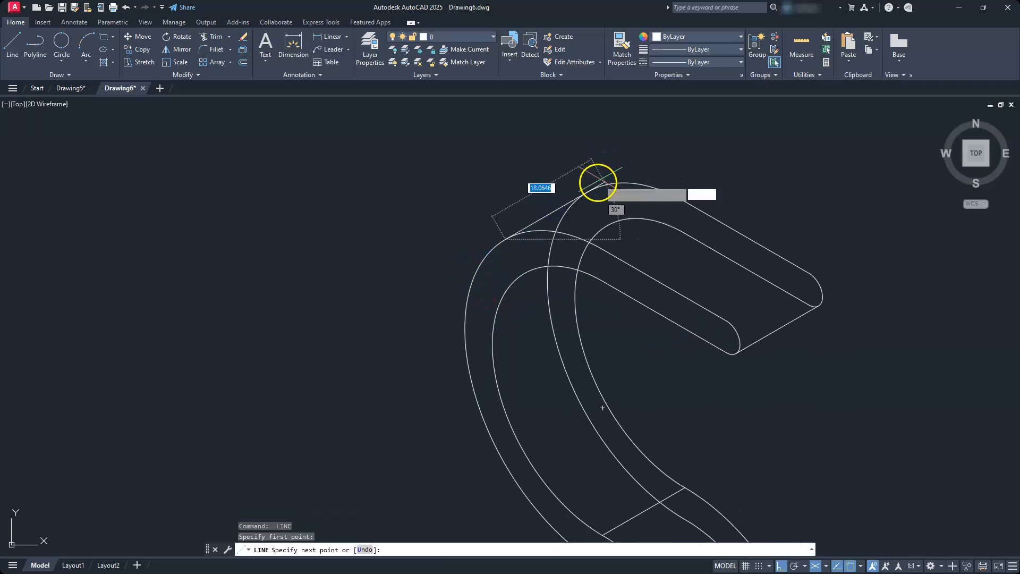
key("Escape")
key("Escape")
key("Escape")
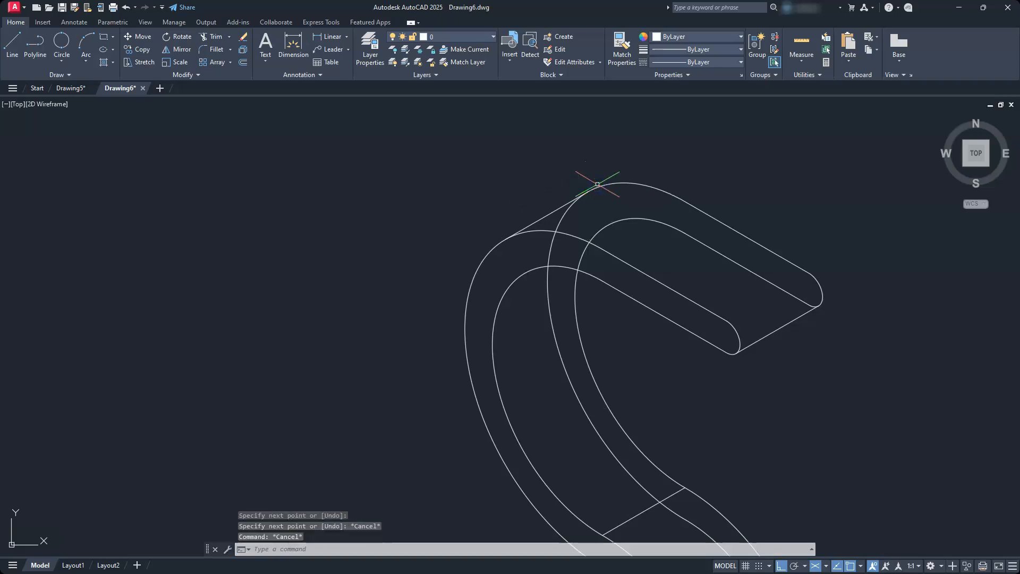
Step: Draw a line joining the front and back outlines where the lower straight end's upper edge meets the inner bend
middle_click_drag(585, 220, 499, 255)
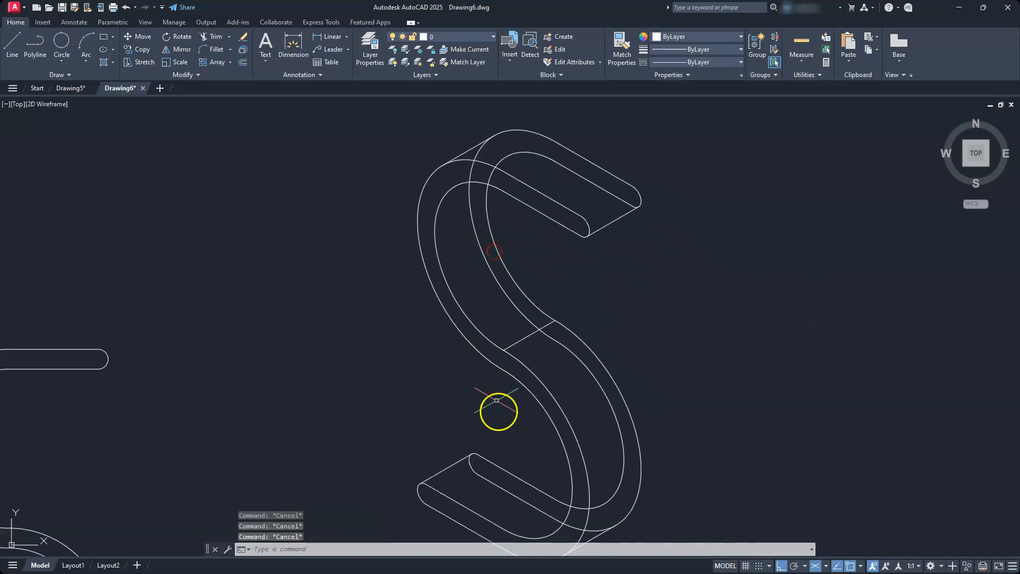
middle_click_drag(496, 412, 449, 355)
scroll(462, 521, "up", 2)
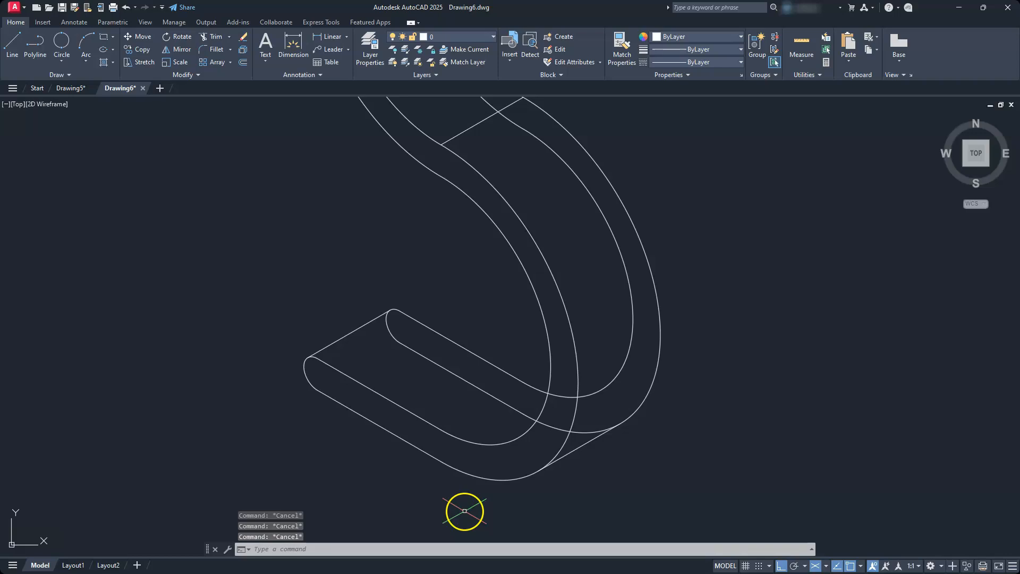
type("l")
key("Return")
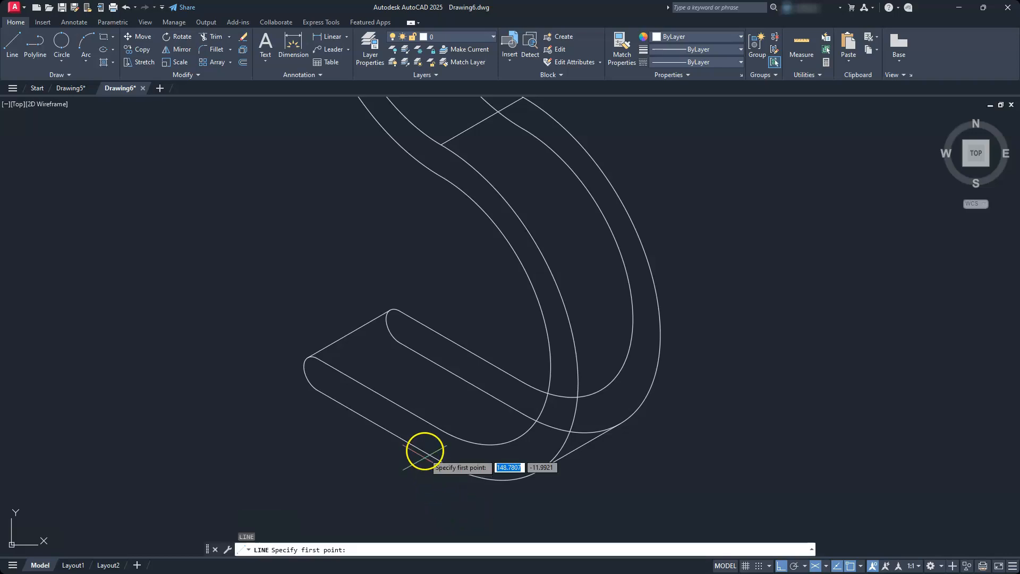
left_click(440, 429)
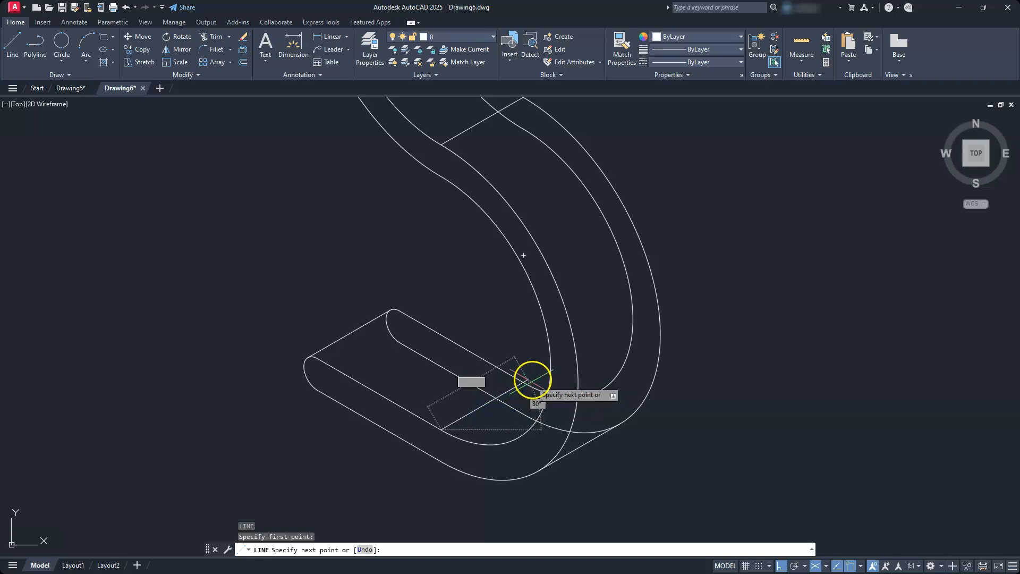
left_click(524, 384)
key("Escape")
key("Escape")
key("Escape")
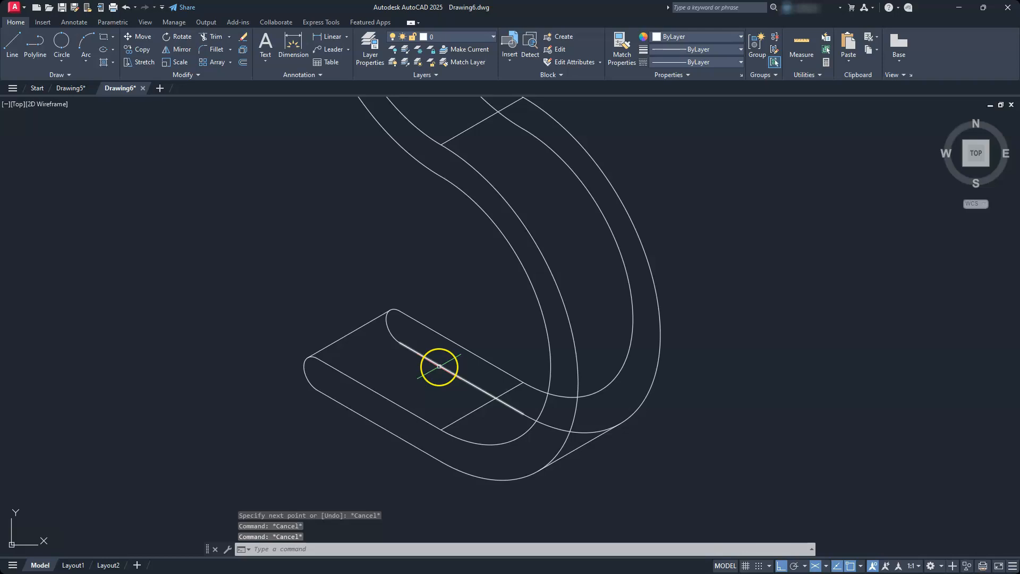
mouse_move(438, 366)
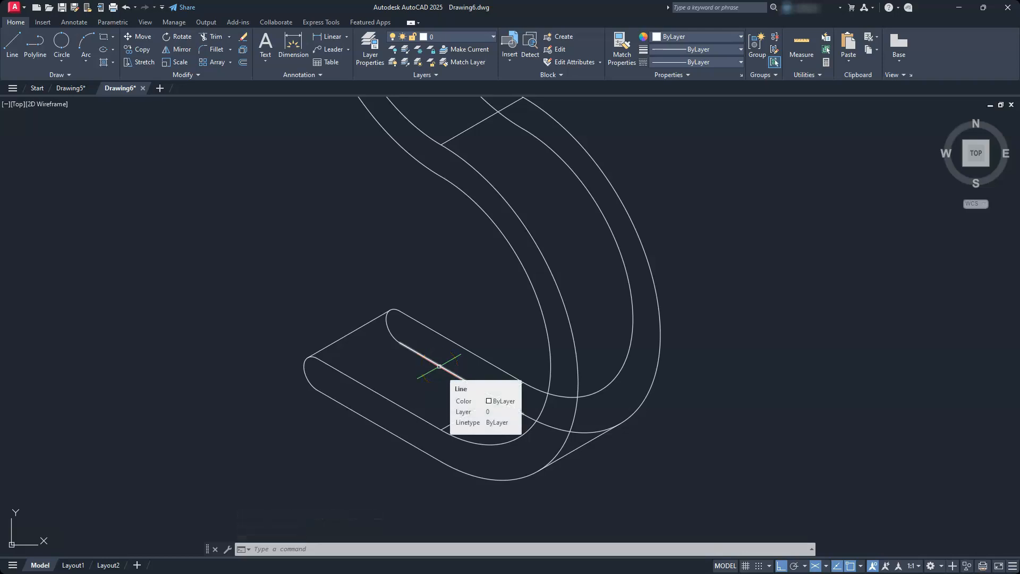
scroll(405, 330, "down", 3)
middle_click_drag(419, 335, 463, 398)
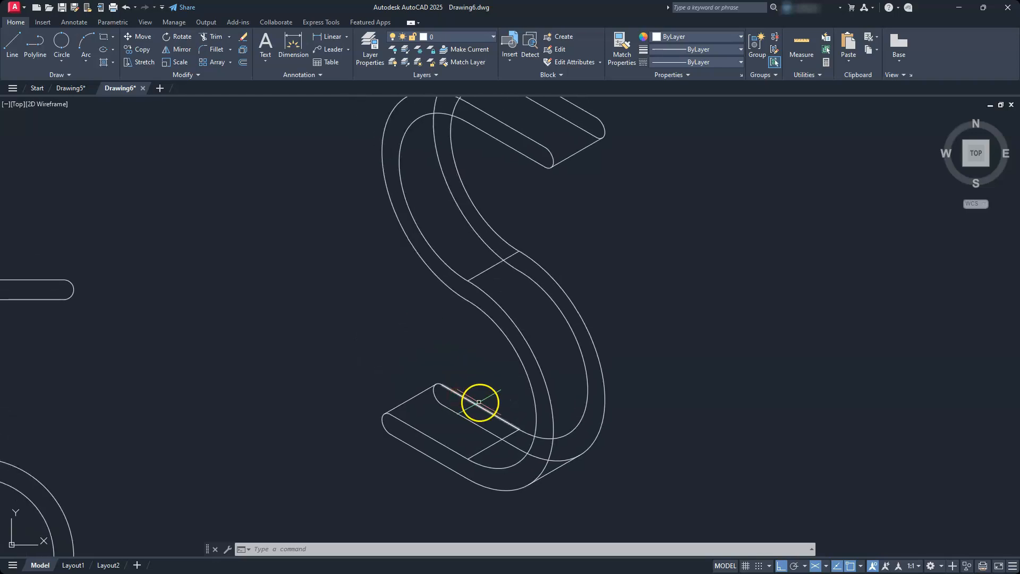
middle_click_drag(453, 360, 472, 399)
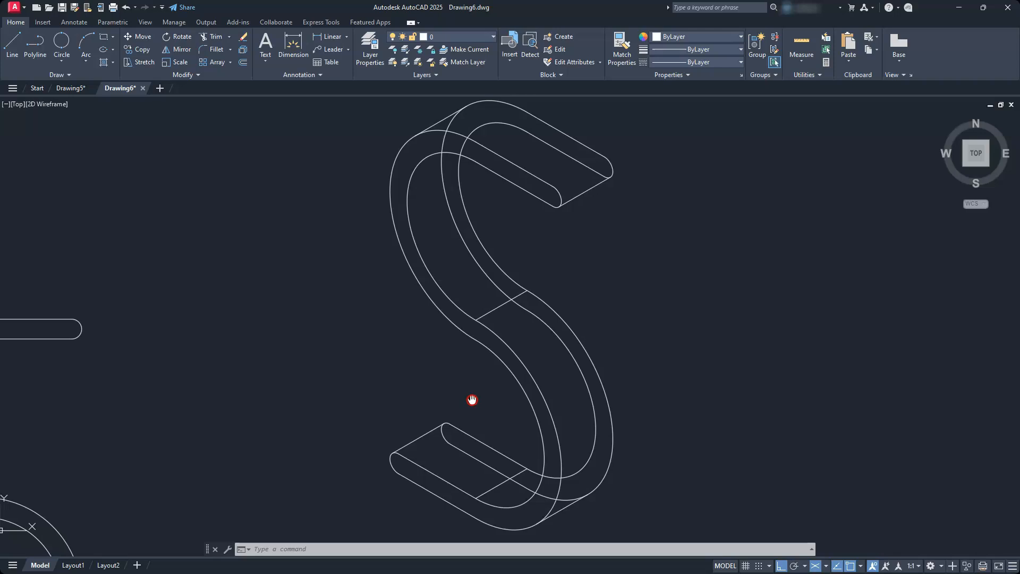
scroll(563, 319, "up", 5)
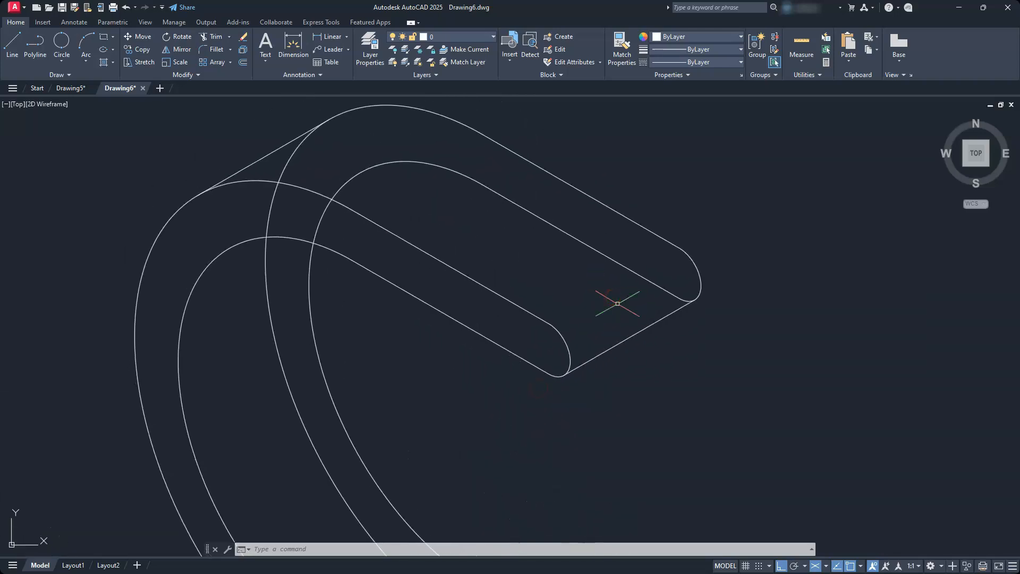
type("l")
key("Return")
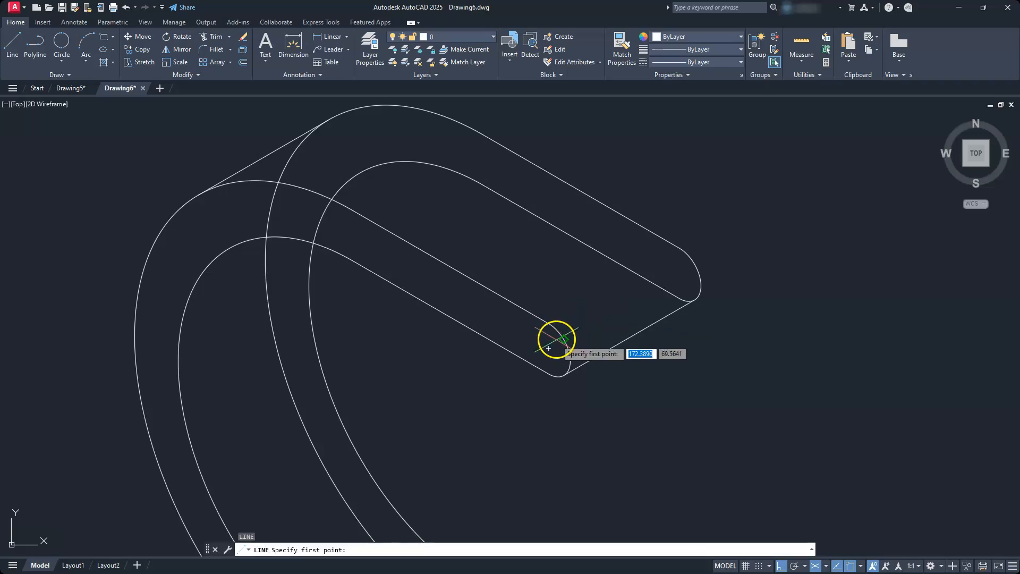
left_click(557, 335)
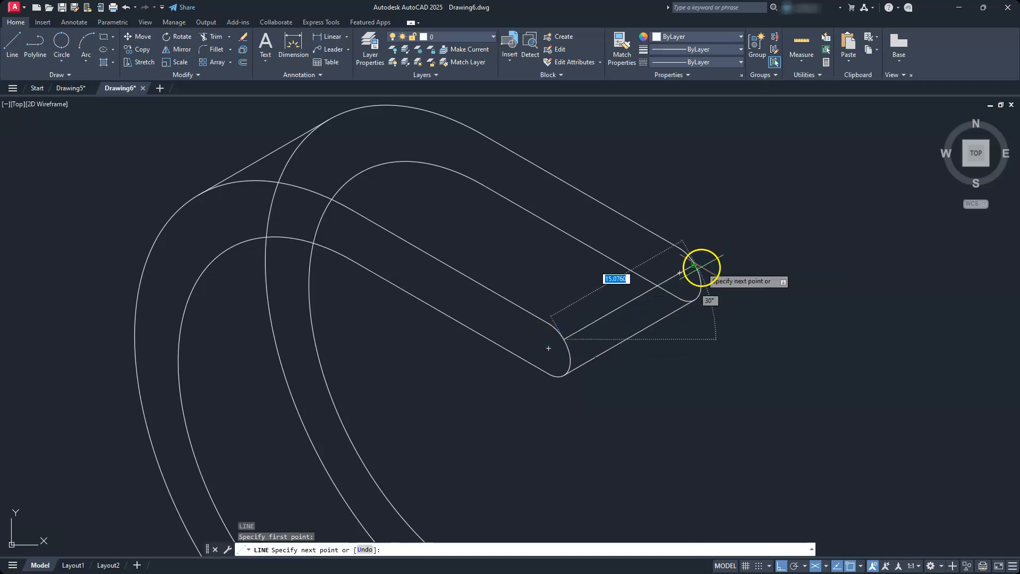
key("Escape")
Step: Draw a line joining the front and back upper ends where their top edges meet the rounded tips
key("Return")
right_click(607, 281, "shift")
left_click(542, 319)
left_click(672, 243)
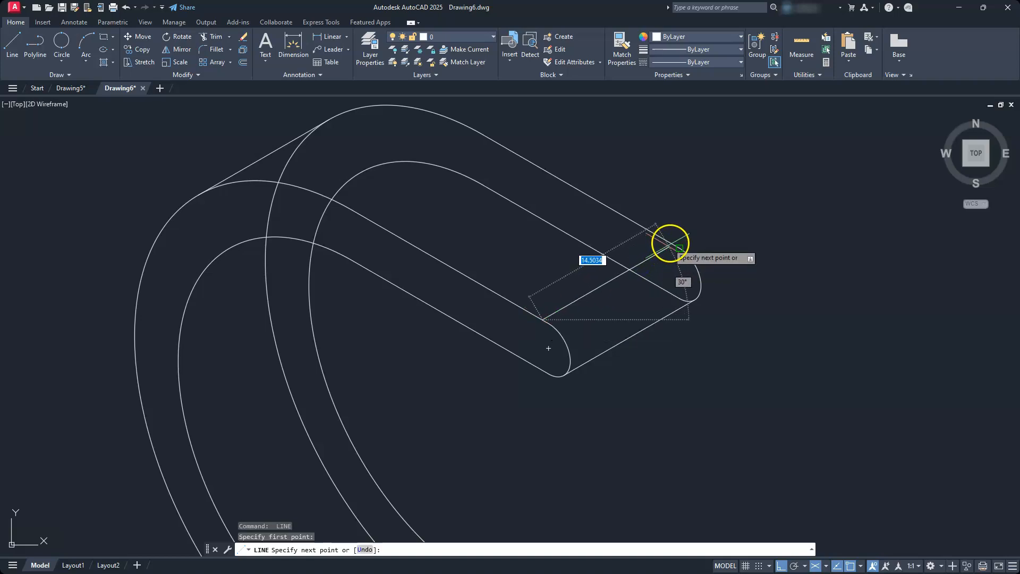
Step: Erase the misaligned line joining the front and rear profiles at the tip of the upper arm
key("Escape")
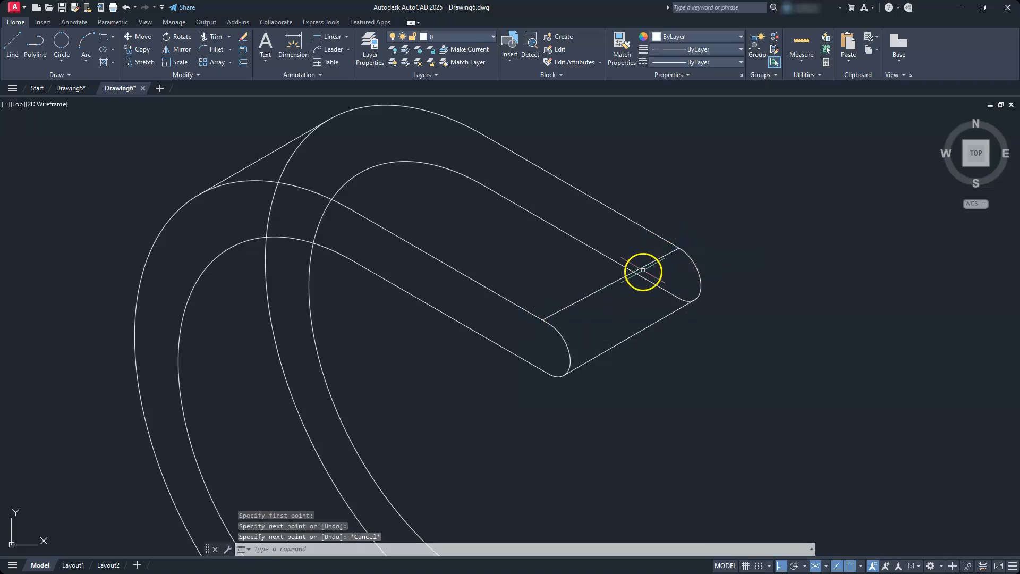
left_click(639, 226)
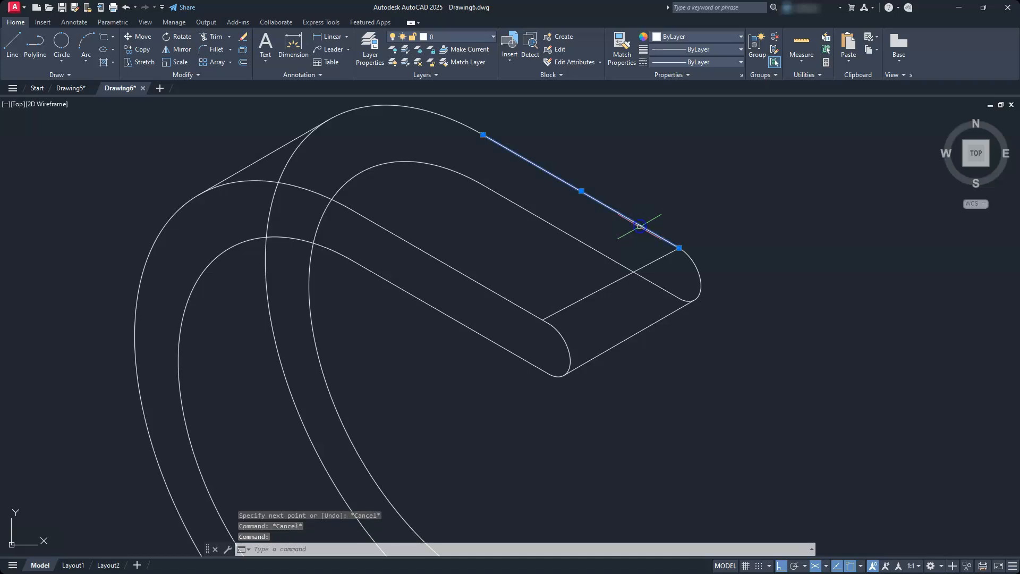
left_click(552, 294)
left_click(494, 313)
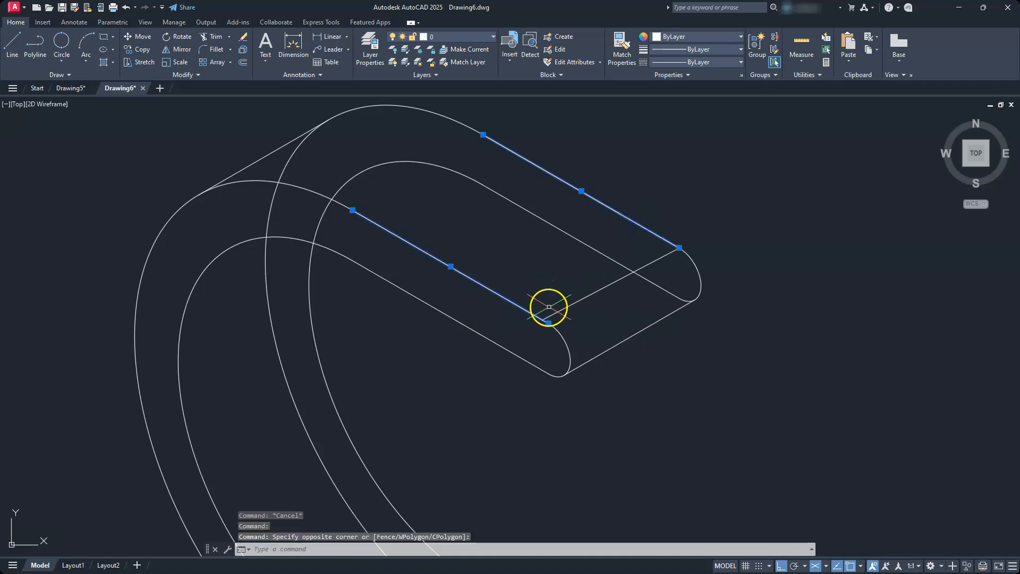
scroll(548, 307, "up", 4)
key("Escape")
key("Escape")
left_click(542, 331)
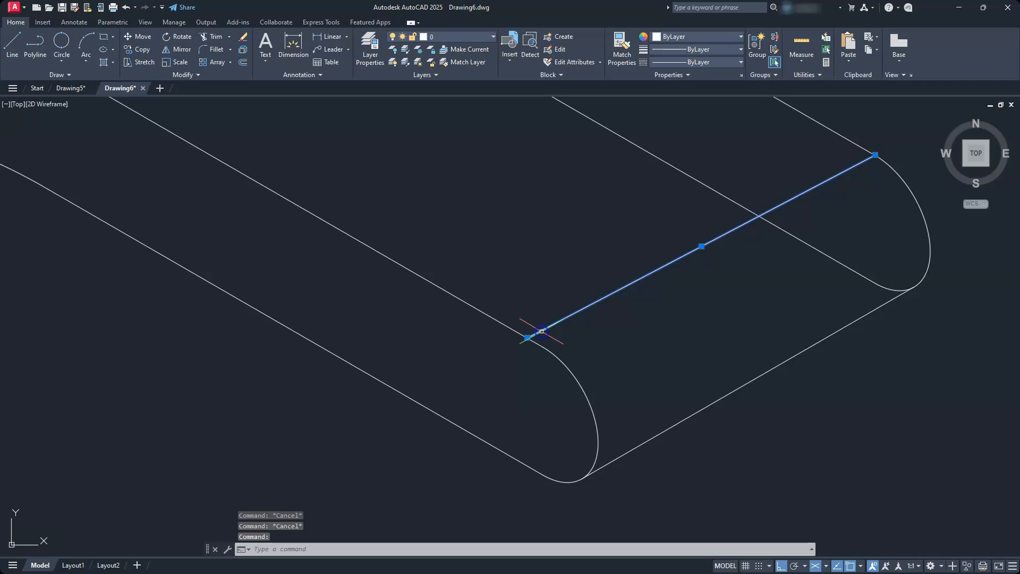
key("Delete")
Step: Draw a line from the rear upper edge's end, where the tip arc starts, to the front profile along the isometric axis
type("l")
key("Return")
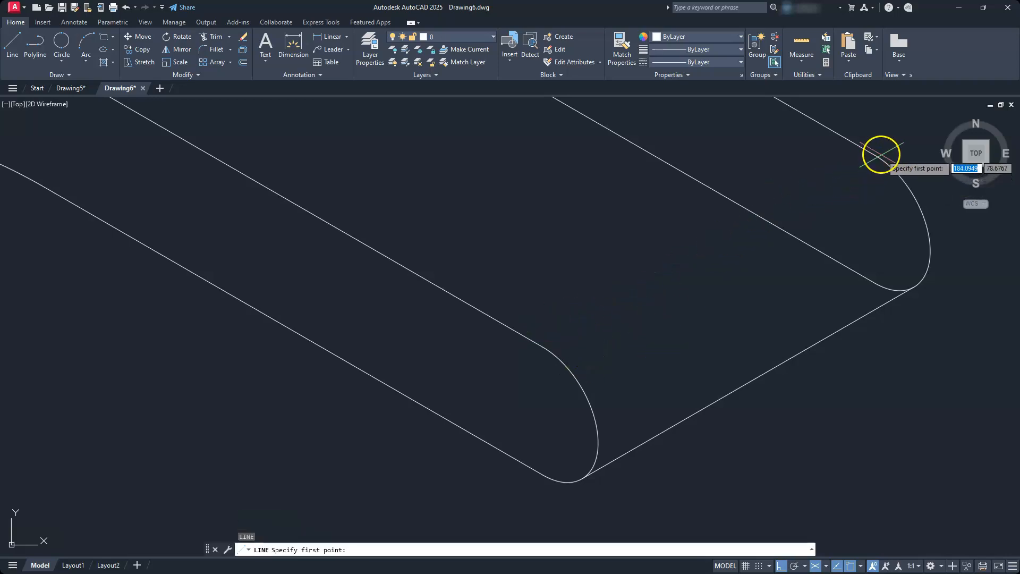
left_click(875, 155)
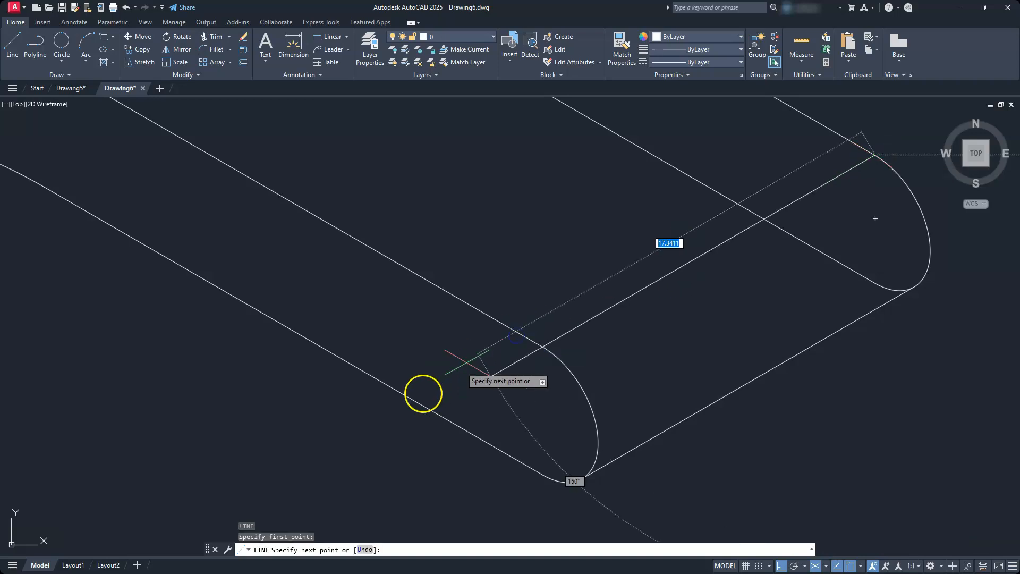
key("Escape")
key("Escape")
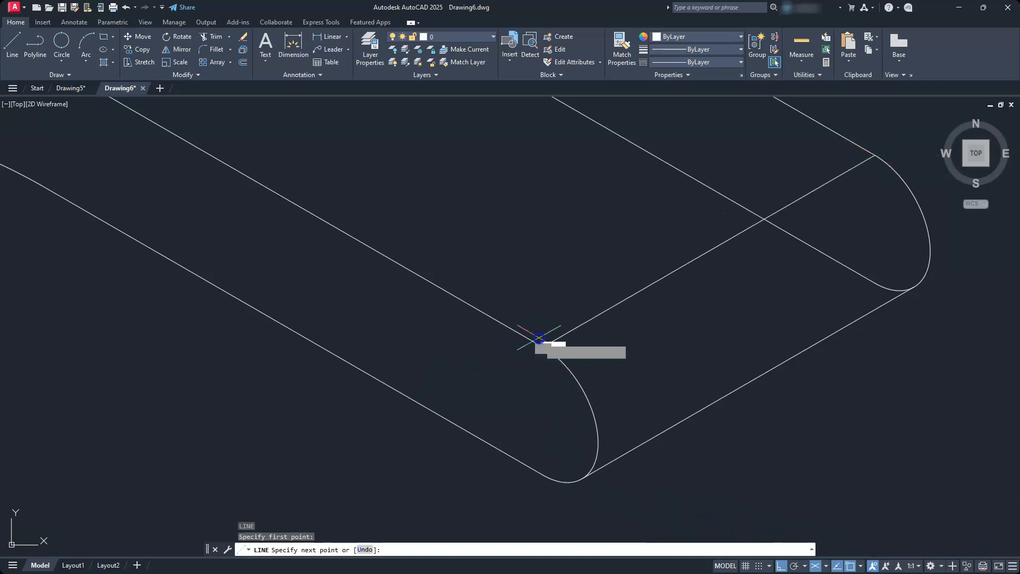
Step: Trim the hidden rear edges of the lower arm: the tip arc, the lower straight edge and the outer bend
scroll(525, 333, "down", 4)
scroll(526, 334, "down", 3)
middle_click_drag(526, 424, 524, 356)
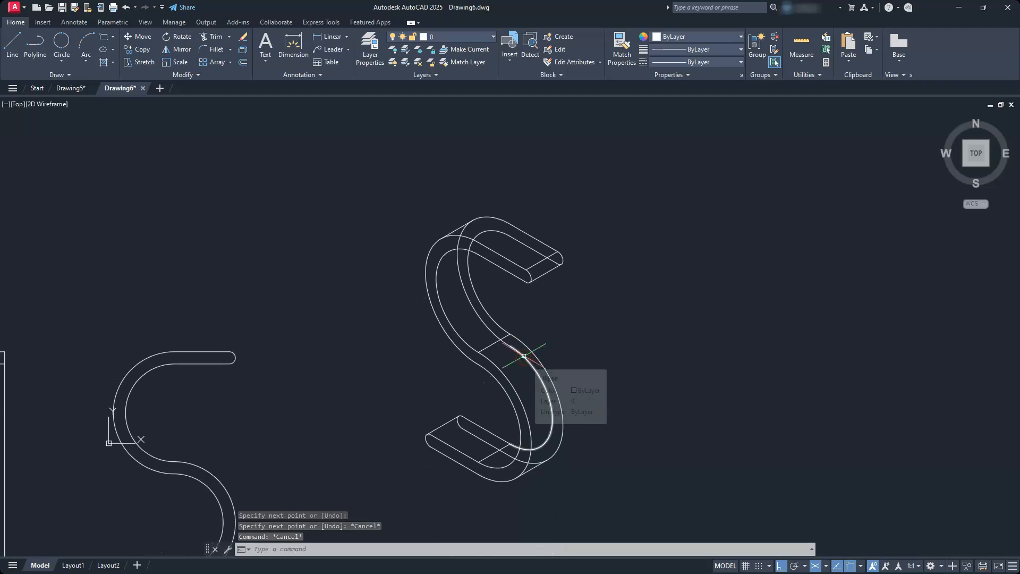
key("Escape")
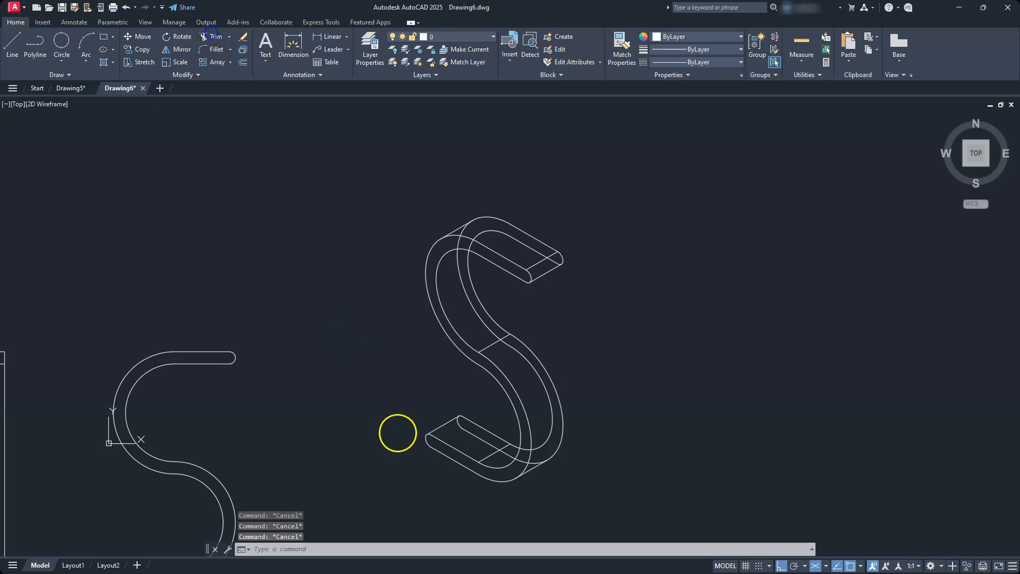
scroll(483, 472, "up", 5)
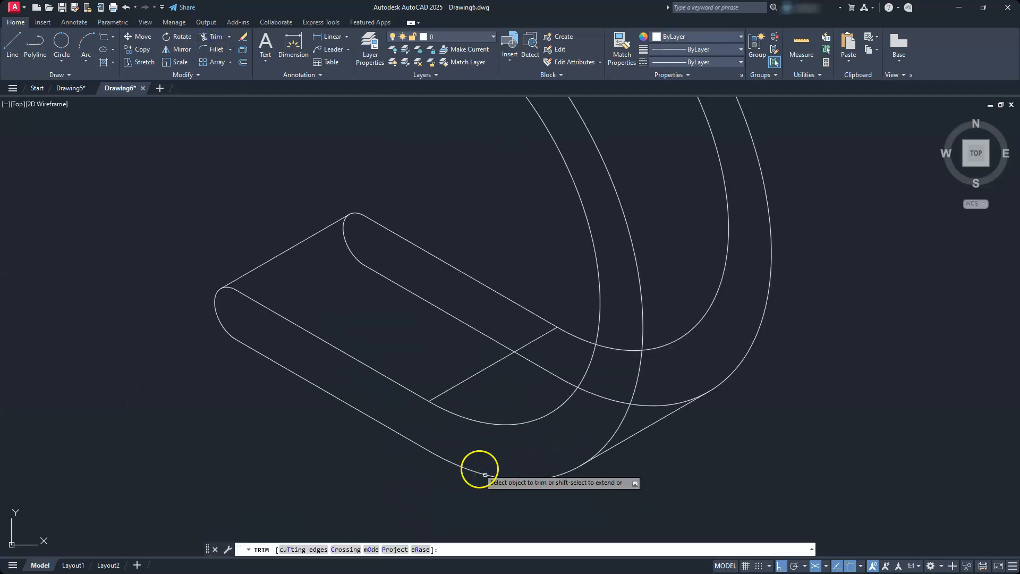
left_click(344, 235)
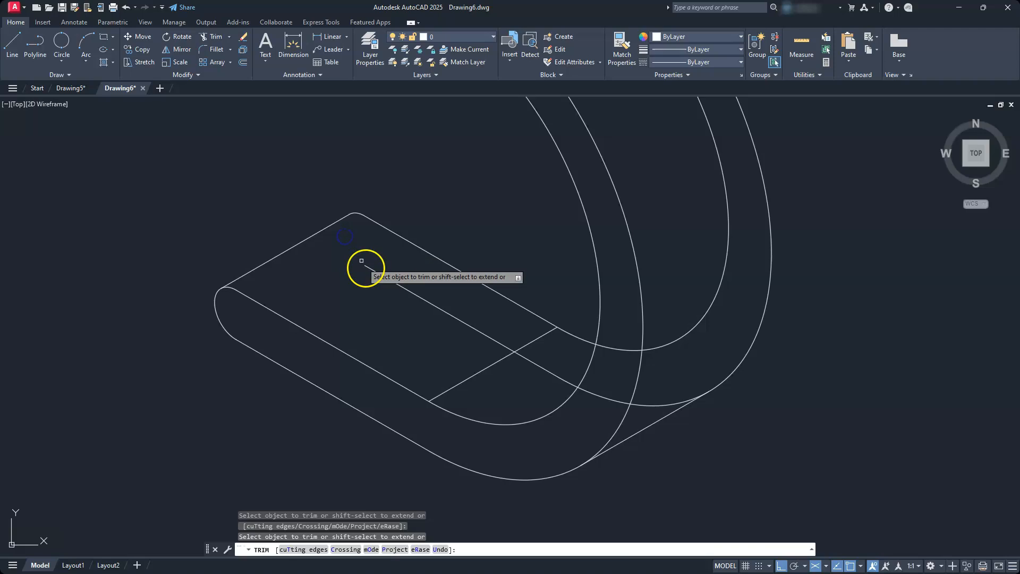
left_click(382, 269)
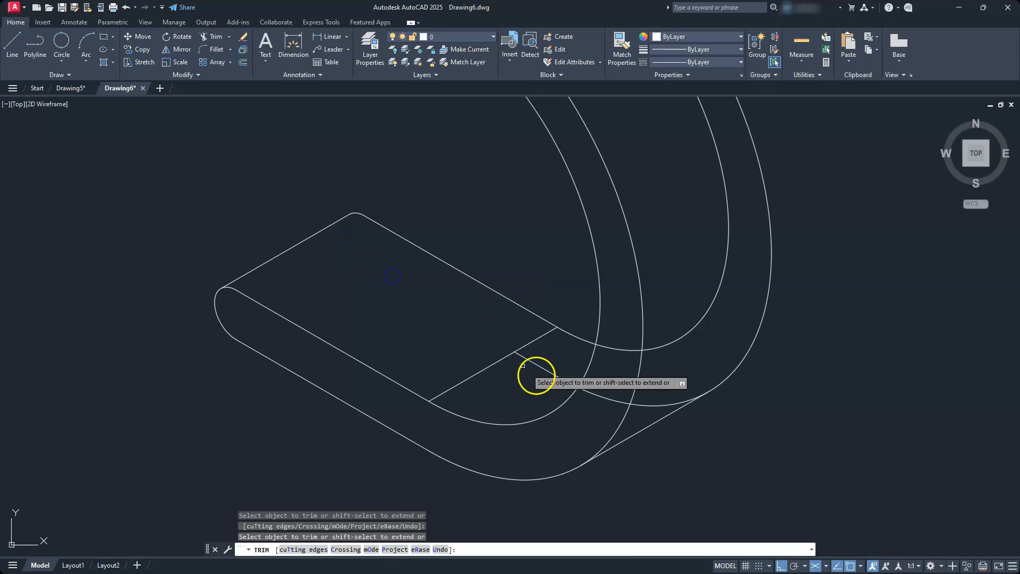
left_click(548, 371)
left_click(564, 380)
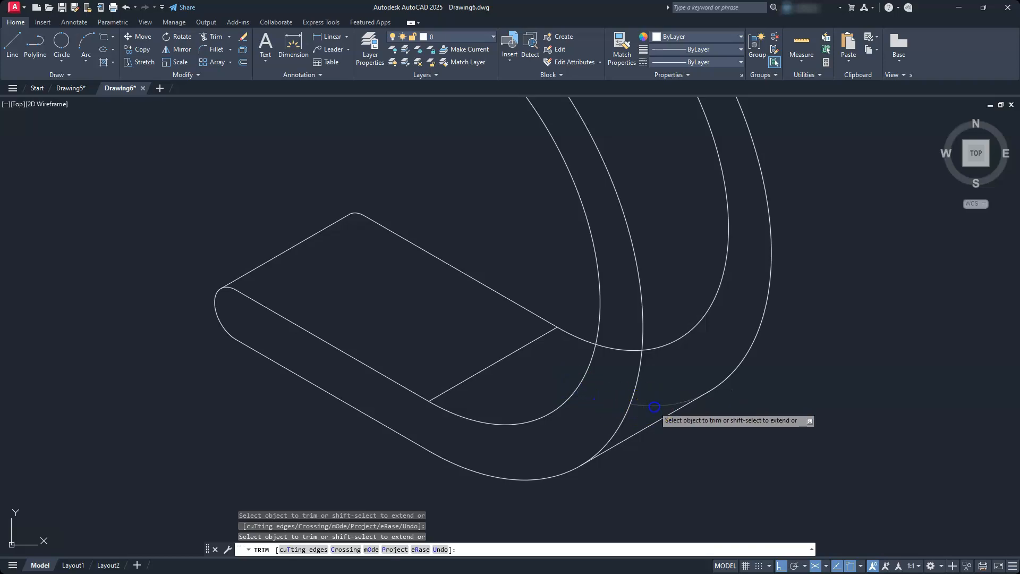
Step: Trim the rear inner arc of the lower bend where it passes behind the front profile and beyond it
scroll(557, 455, "up", 2)
scroll(537, 432, "down", 4)
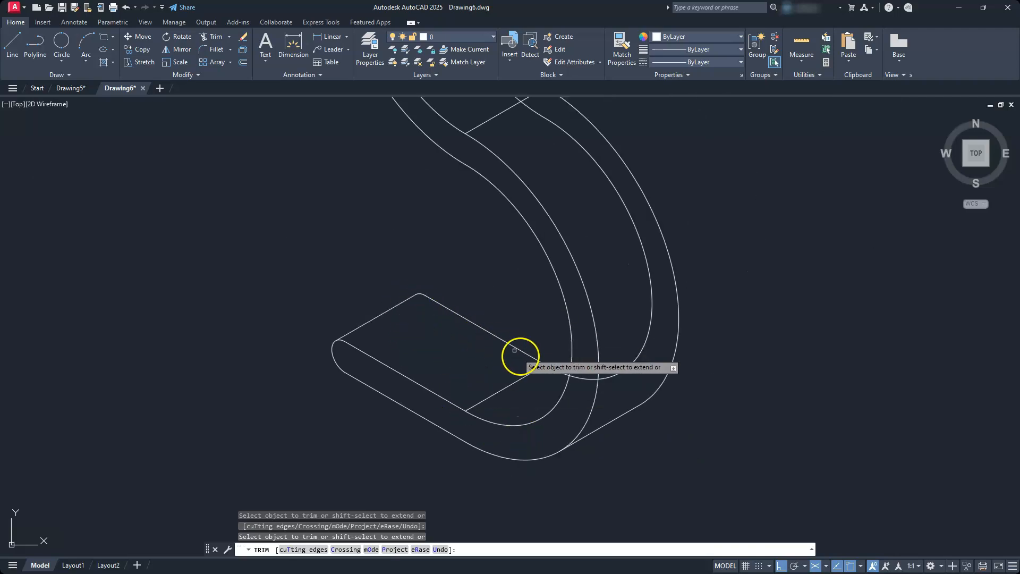
left_click(582, 379)
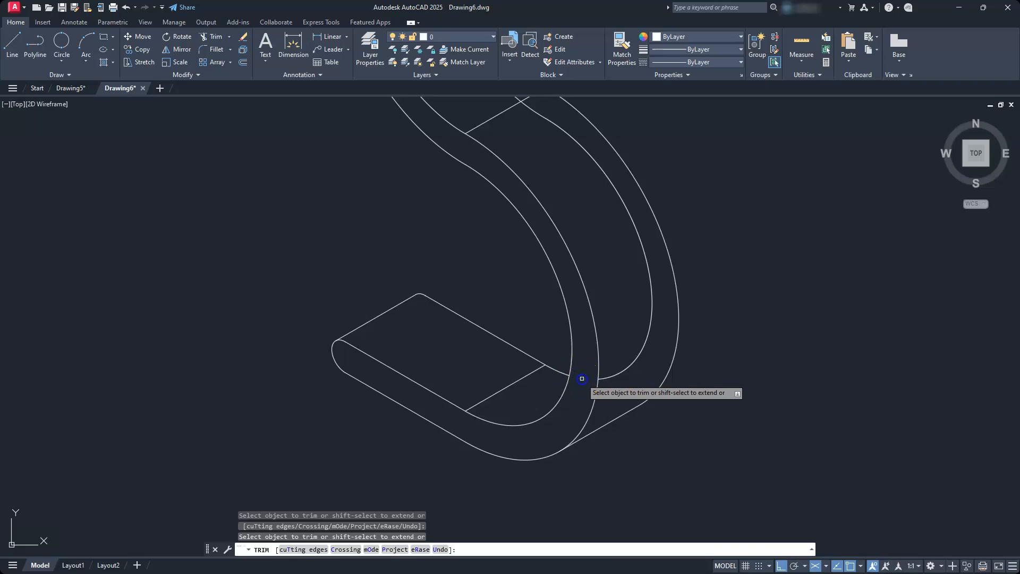
left_click(618, 370)
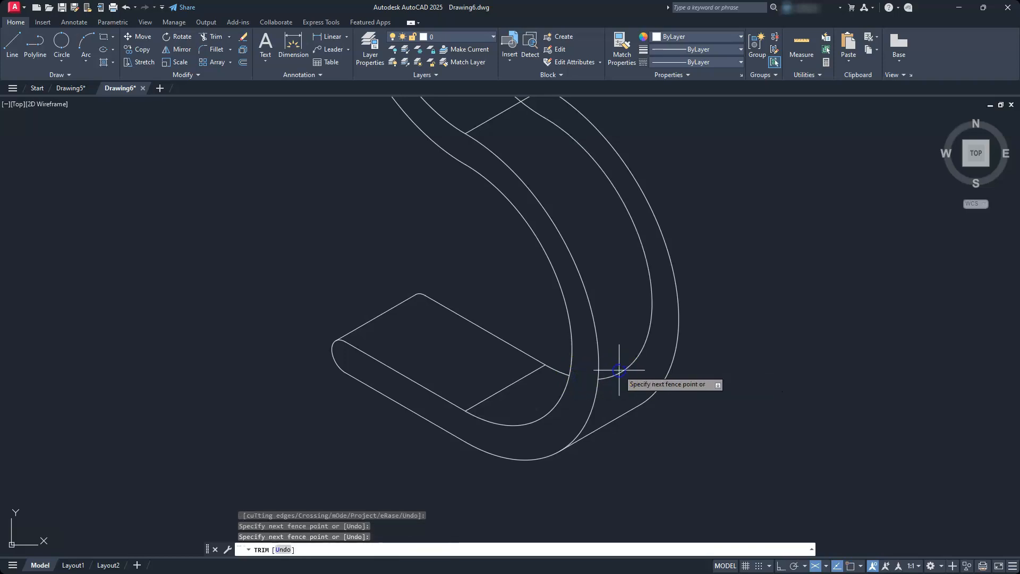
right_click(558, 246)
Step: Trim the hidden rear outer curve of the upper bend and the rear inner straight edge of the upper arm
mouse_move(558, 246)
middle_mouse_down()
mouse_move(654, 426)
mouse_move(567, 308)
mouse_move(567, 353)
middle_mouse_up()
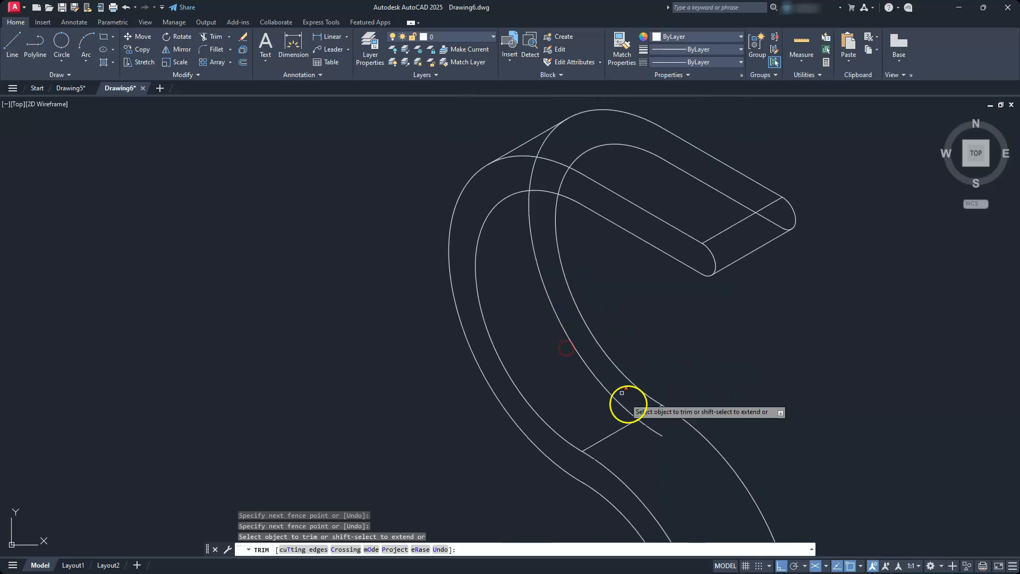
left_click(657, 430)
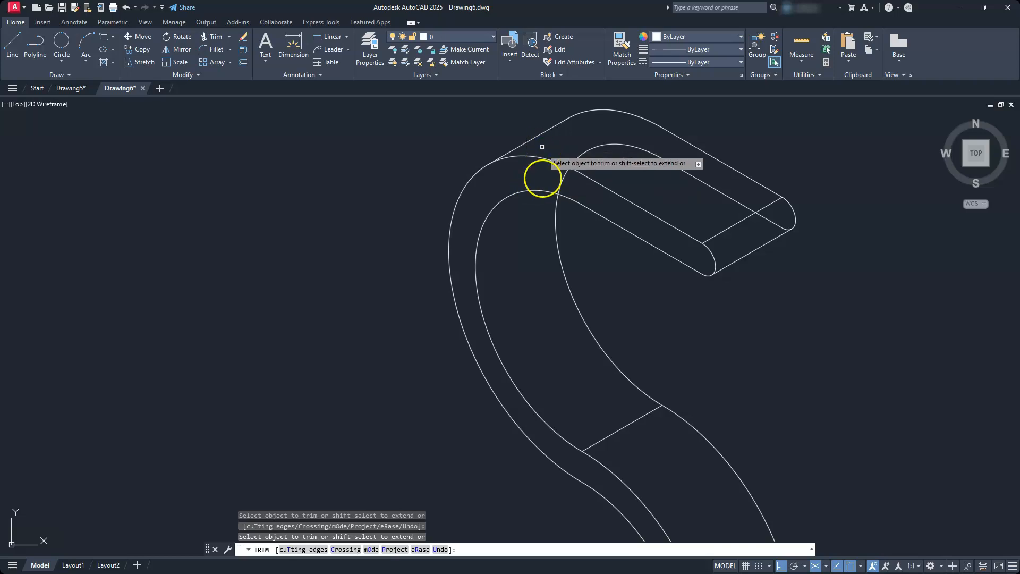
left_click(785, 219)
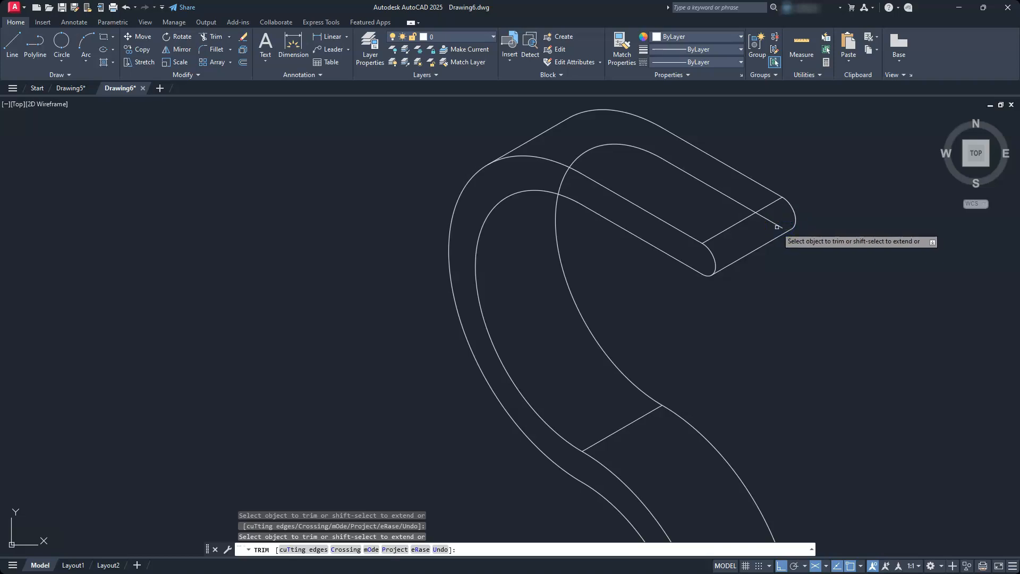
left_click(744, 205)
left_click(722, 211)
key("Return")
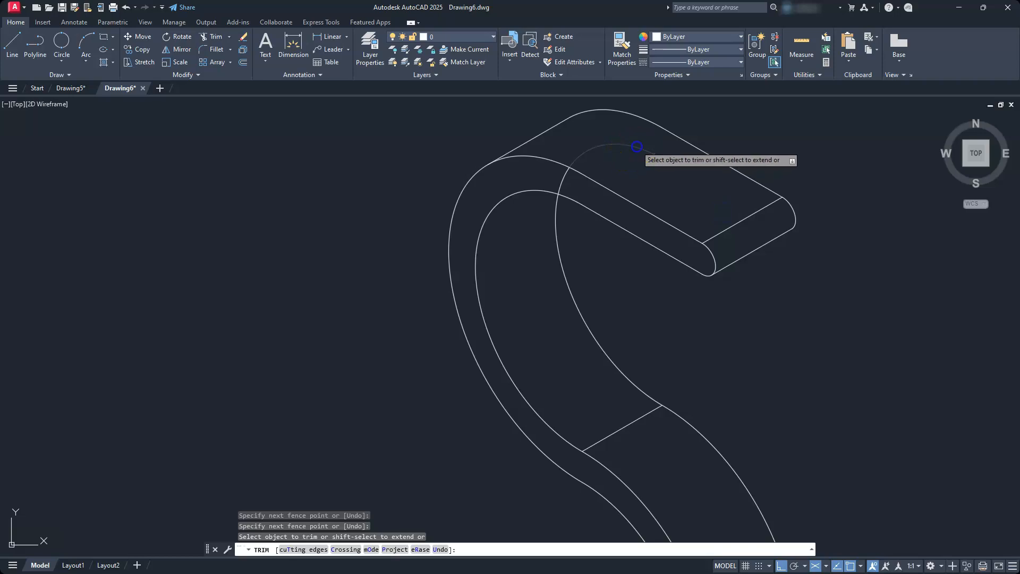
Step: Trim the rear inner arc of the upper bend above and behind the front profile
left_click(637, 146)
left_click(557, 177)
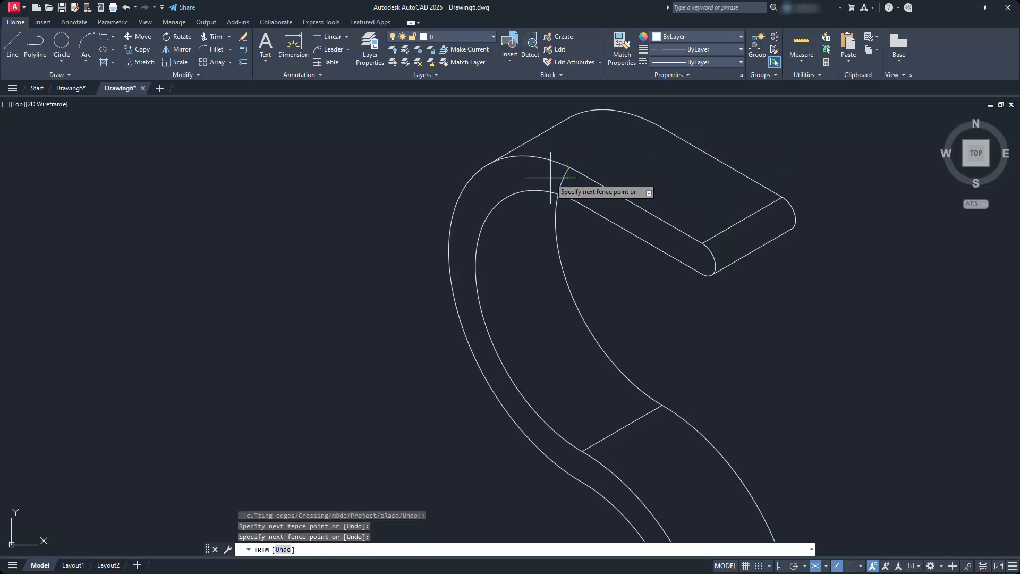
key("Return")
mouse_move(533, 291)
middle_mouse_down()
mouse_move(471, 273)
mouse_move(477, 335)
middle_mouse_up()
scroll(483, 273, "down", 3)
scroll(487, 289, "up", 3)
middle_click_drag(487, 289, 461, 364)
key("Escape")
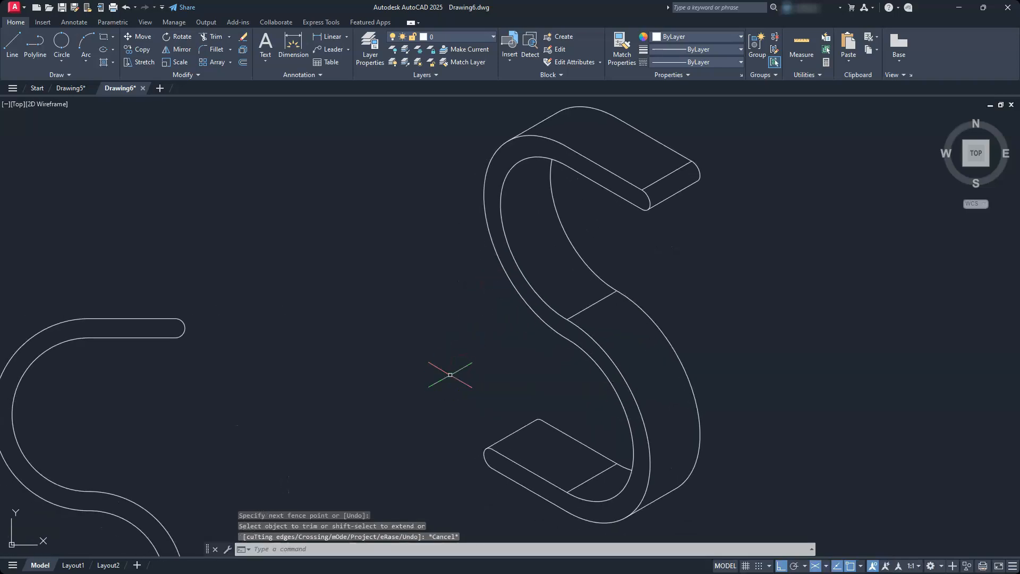
Step: Erase the short line crossing the middle of the isometric S between the two curves
key("Escape")
key("Escape")
key("Escape")
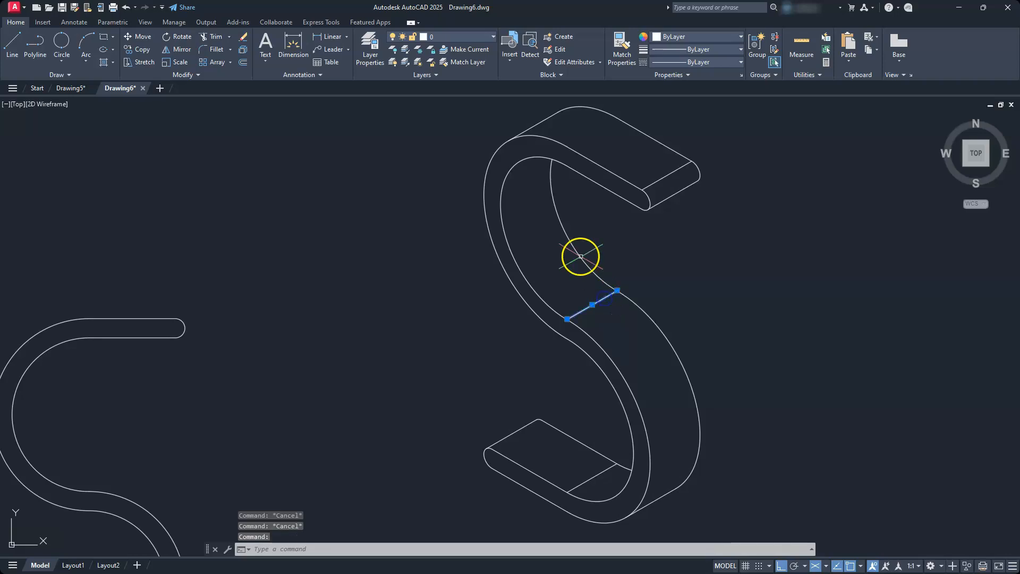
key("Delete")
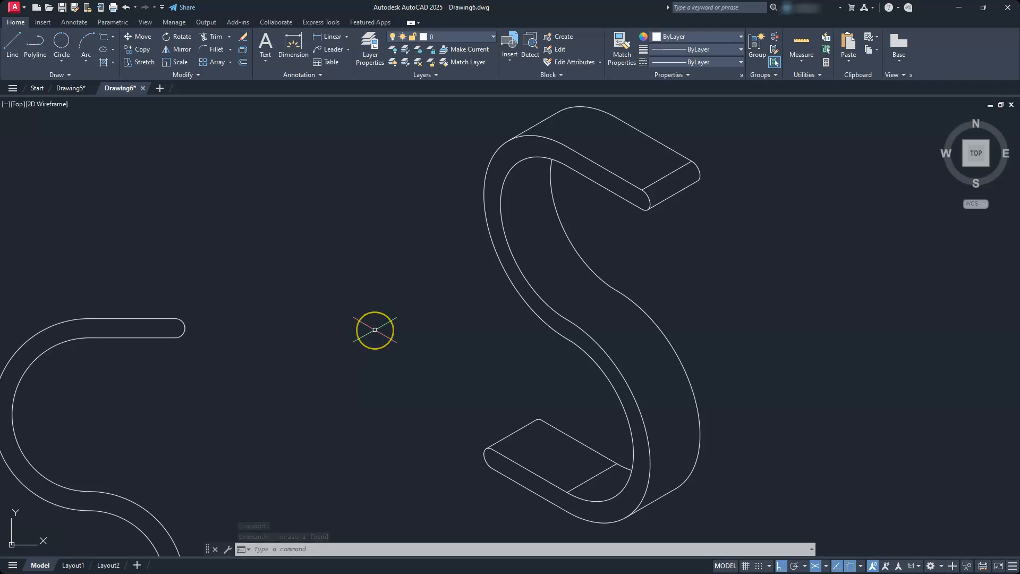
middle_click_drag(372, 327, 360, 331)
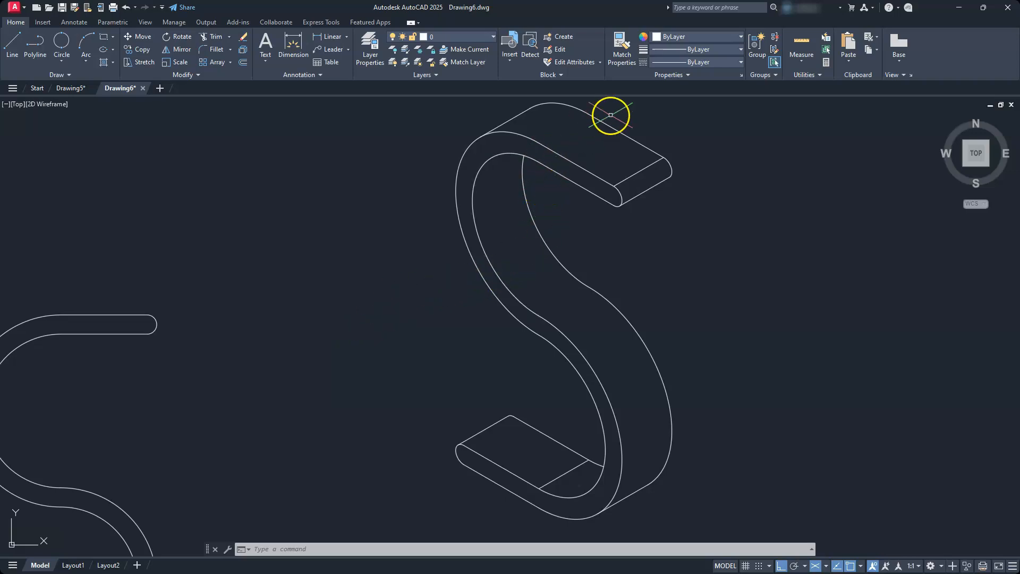
Step: Draw a line across the upper arm's top face between the front and rear points where the bend meets the straight edges
key("l")
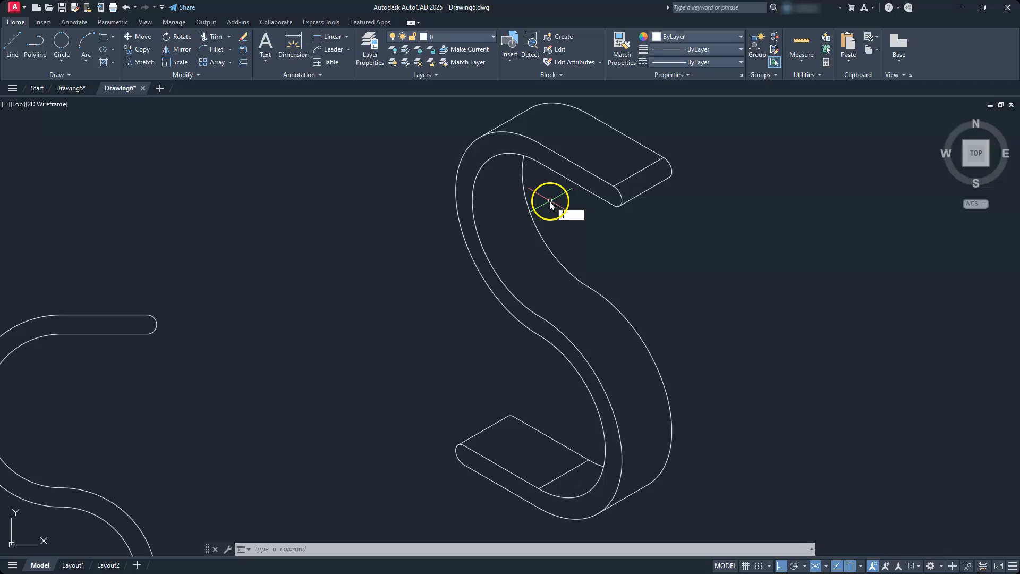
key("Return")
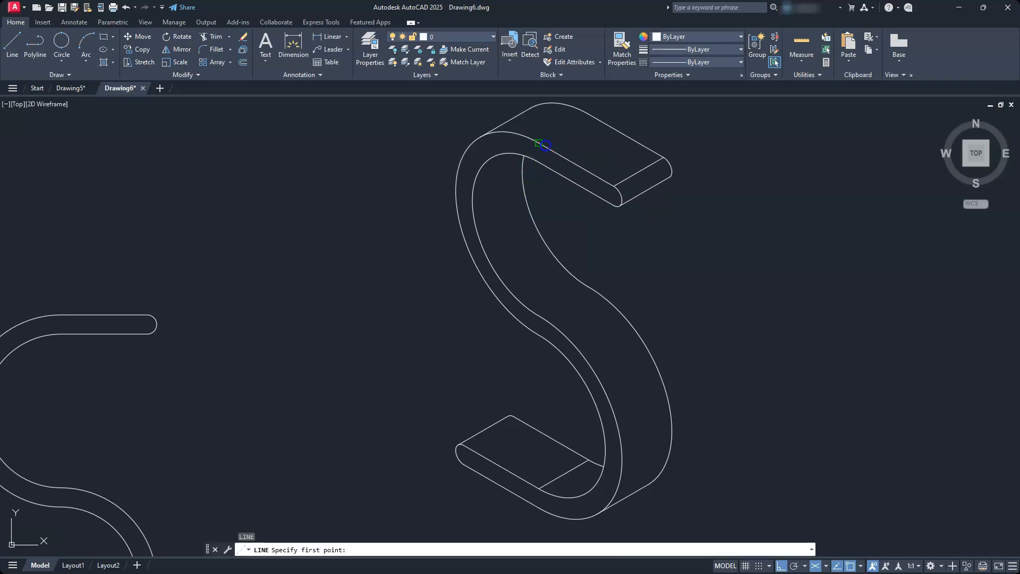
left_click(539, 143)
key("Escape")
key("Escape")
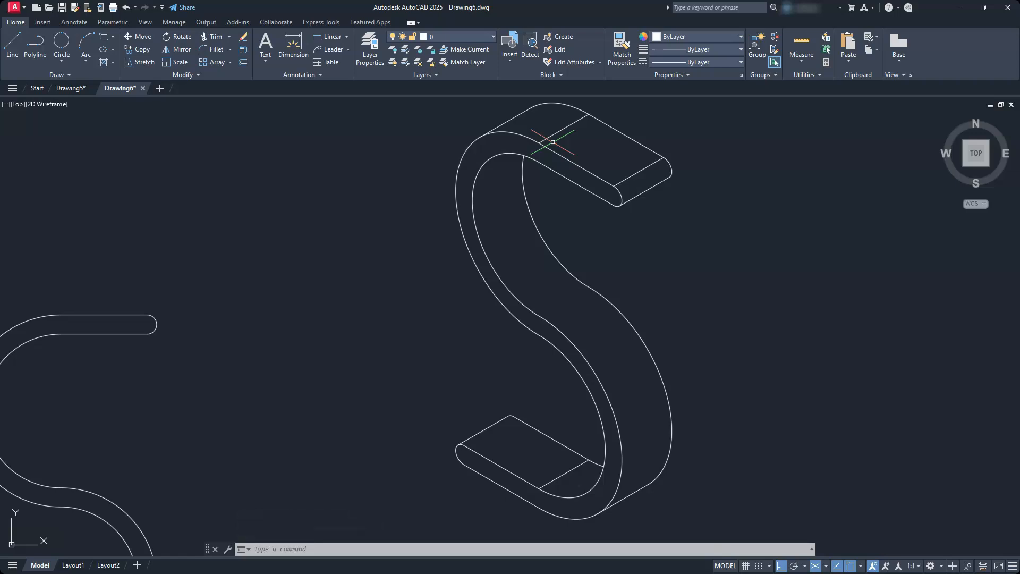
Step: Turn off isometric drafting to return to orthographic drawing mode
scroll(508, 301, "down", 2)
mouse_move(508, 301)
middle_mouse_down()
mouse_move(569, 352)
mouse_move(628, 302)
mouse_move(610, 364)
middle_mouse_up()
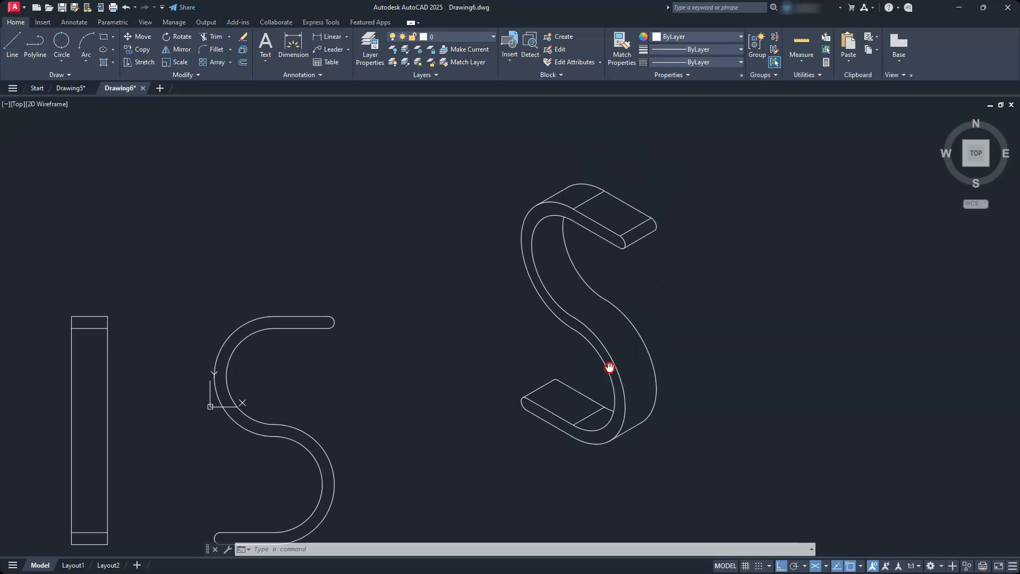
middle_click_drag(346, 319, 607, 266)
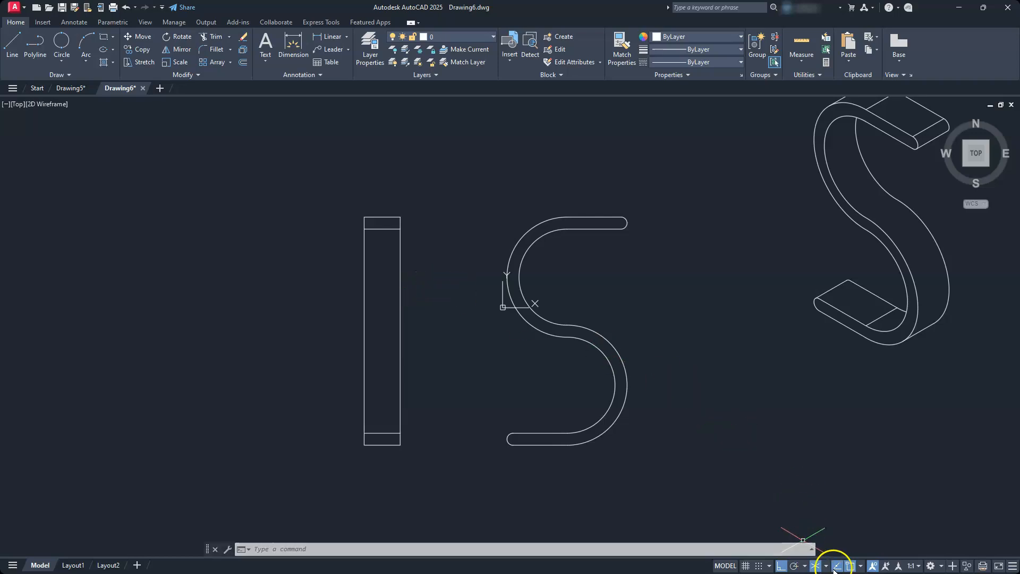
left_click(816, 566)
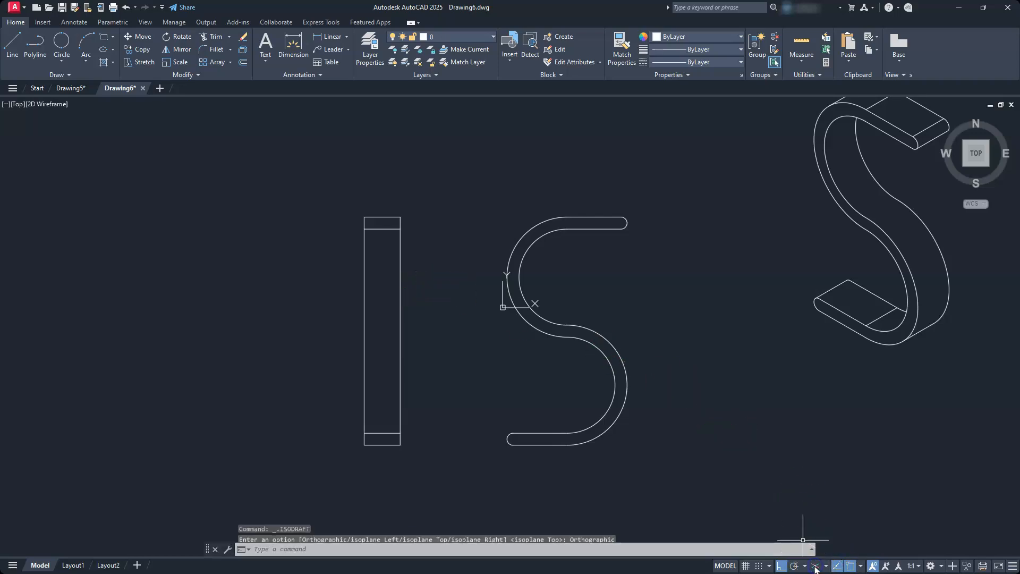
scroll(773, 335, "down", 2)
middle_click_drag(768, 317, 767, 350)
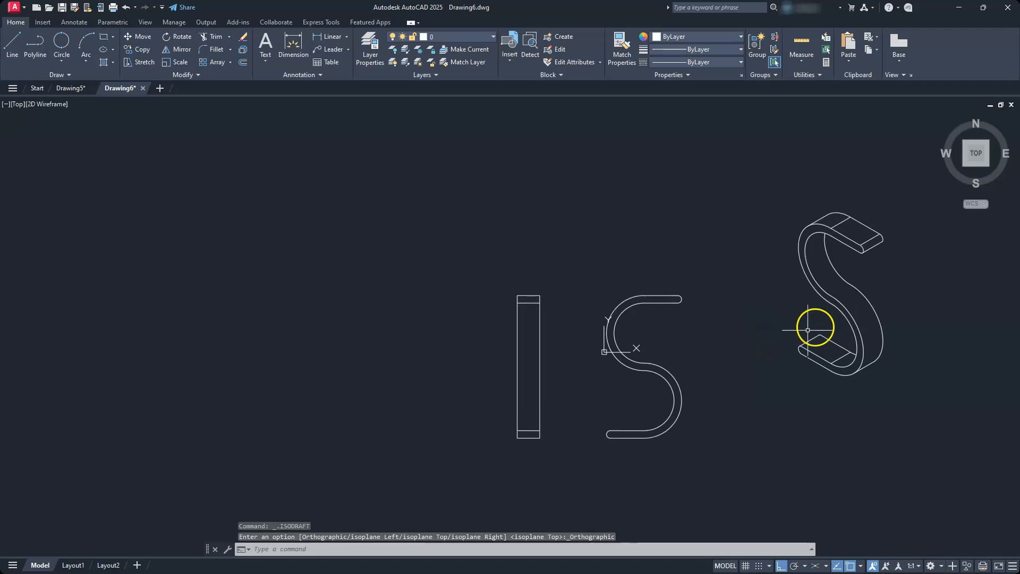
Step: Draw a rectangle from 0,0 that is 11 wide and 8.5 high
scroll(697, 366, "up", 2)
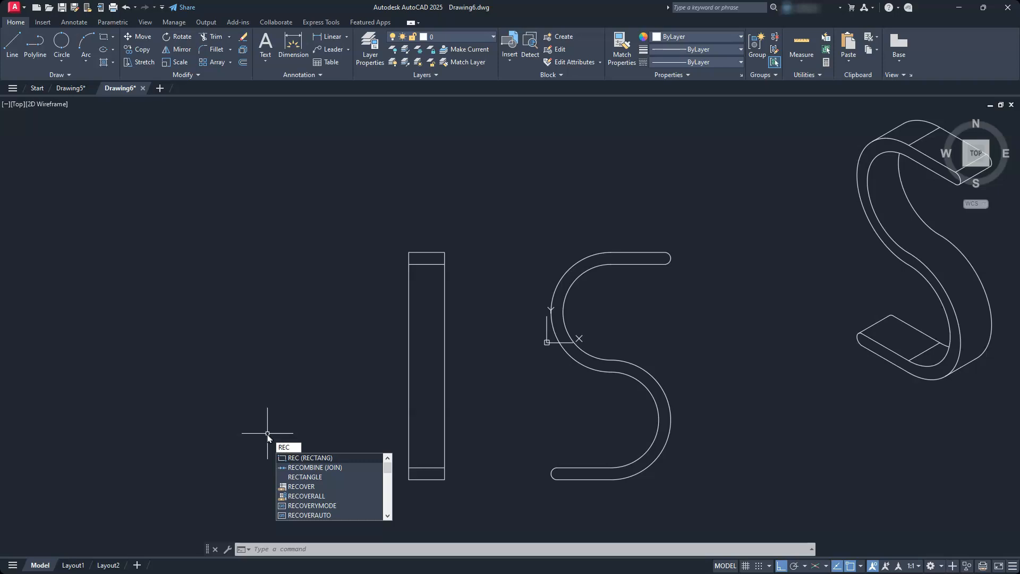
key("Return")
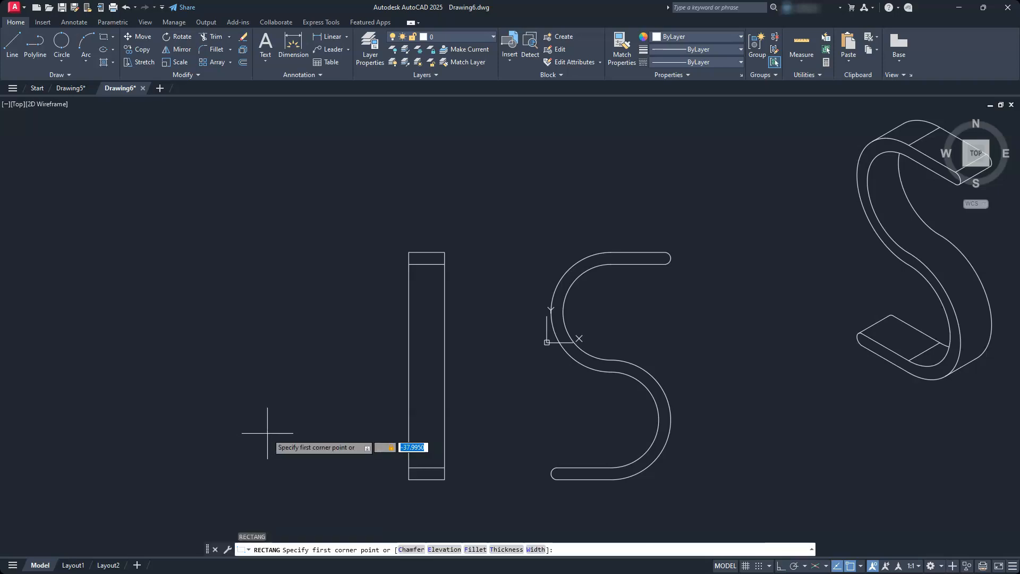
type("0,0")
key("Return")
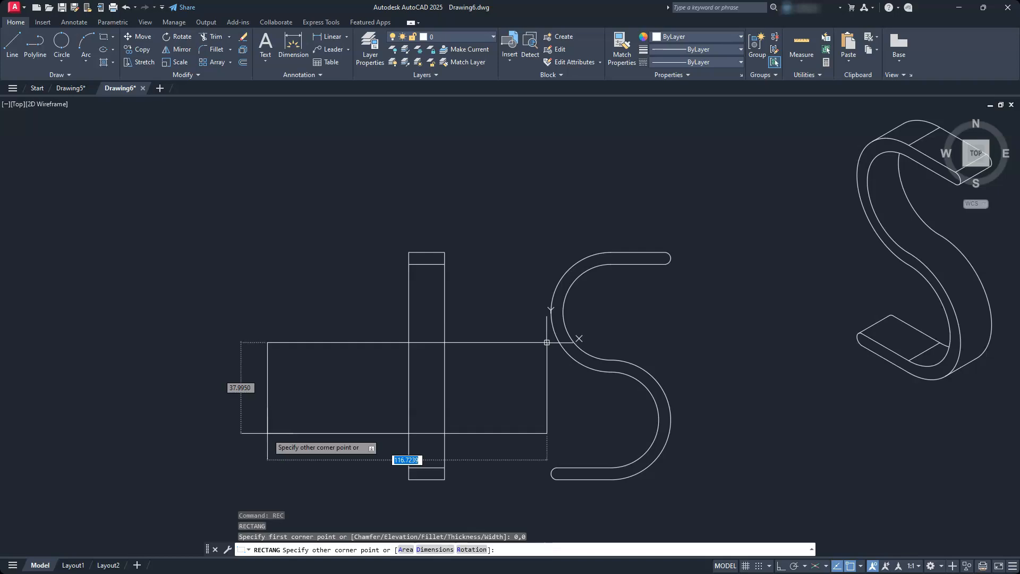
type("8.5")
key("Return")
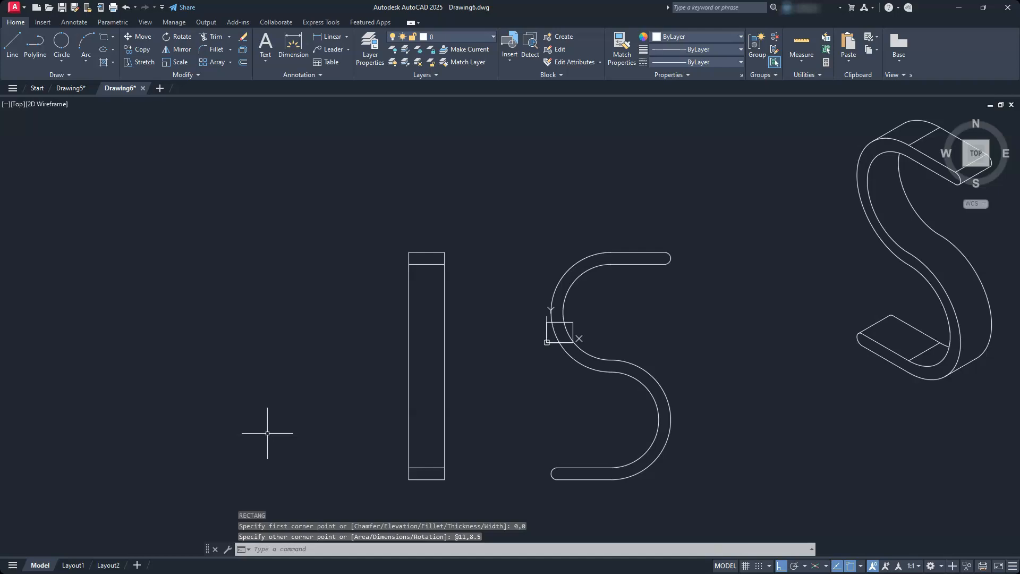
Step: Offset the 11 by 8.5 rectangle inward by .25 to form an inner border
scroll(564, 325, "up", 5)
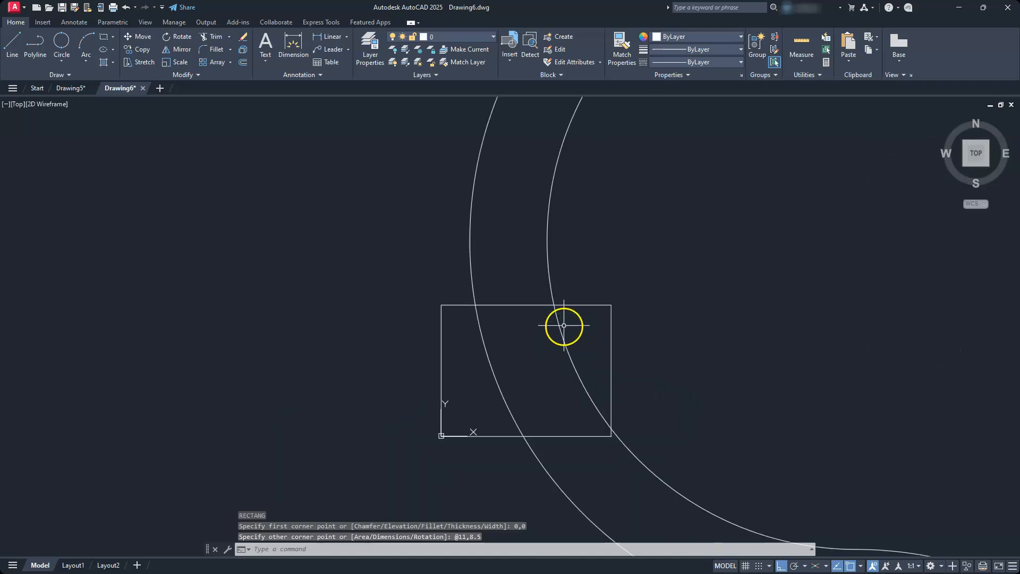
scroll(564, 340, "up", 2)
middle_click_drag(561, 338, 550, 315)
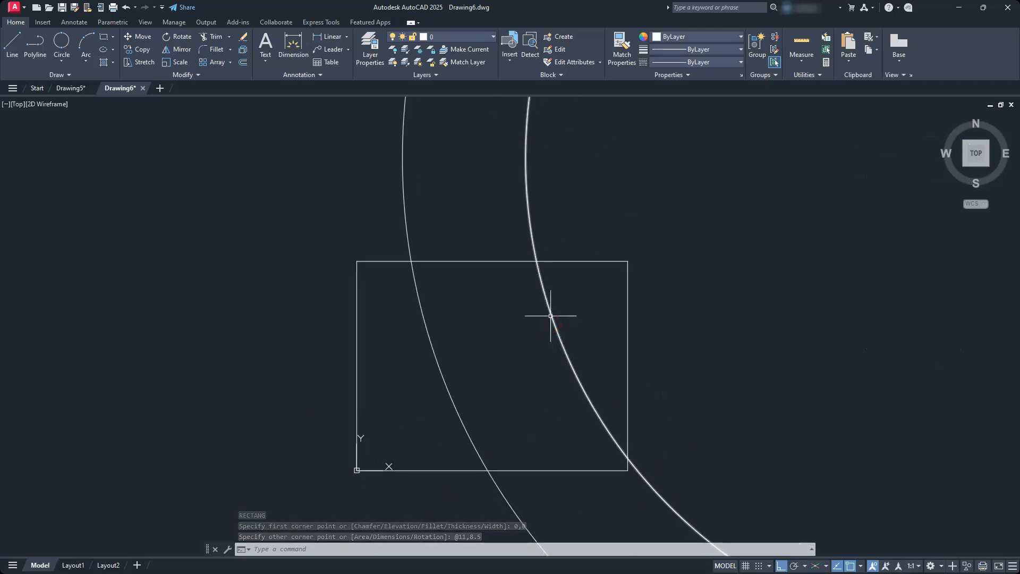
left_click(243, 63)
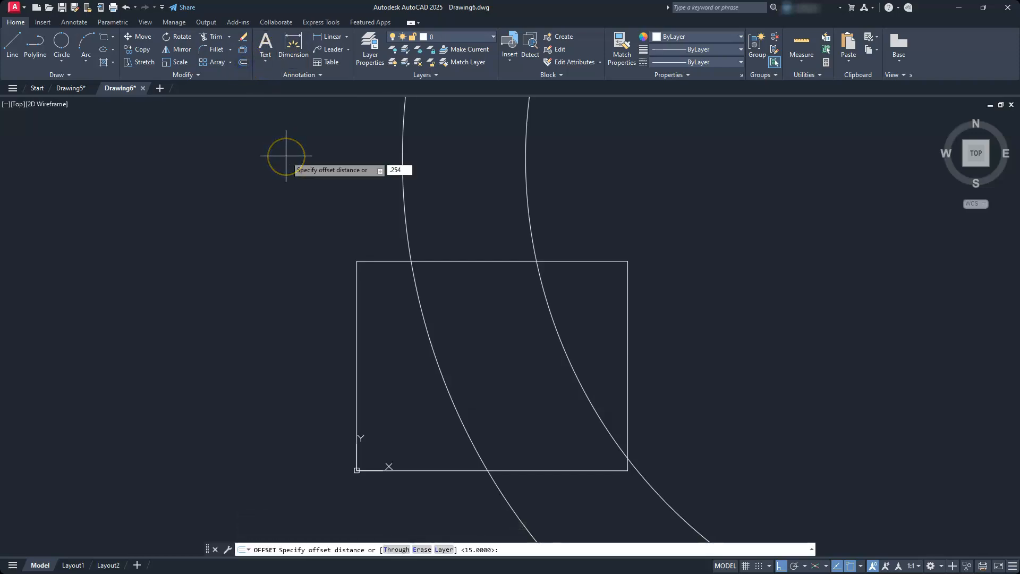
key("Return")
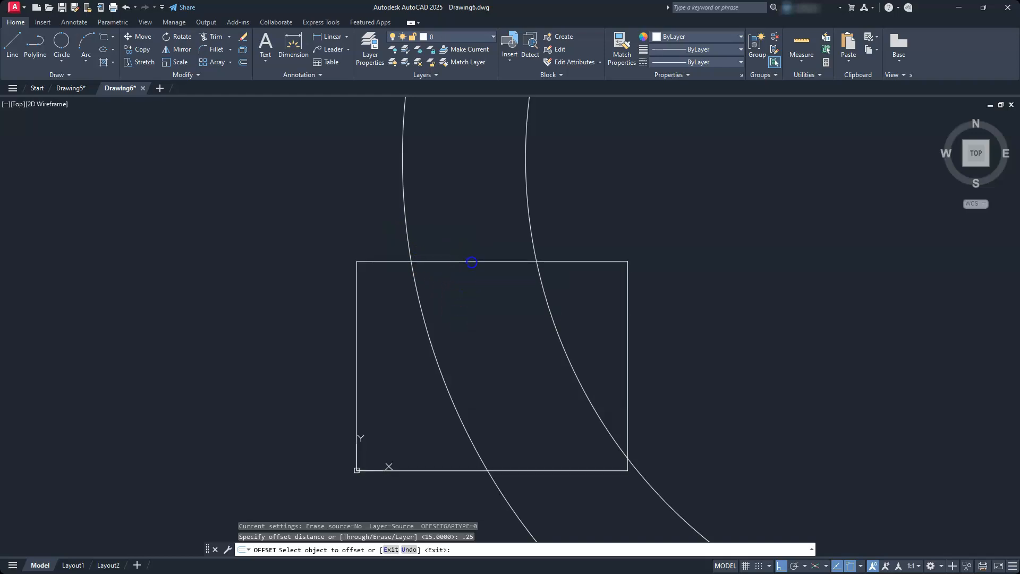
left_click(471, 260)
left_click(467, 301)
key("Escape")
key("Escape")
key("Escape")
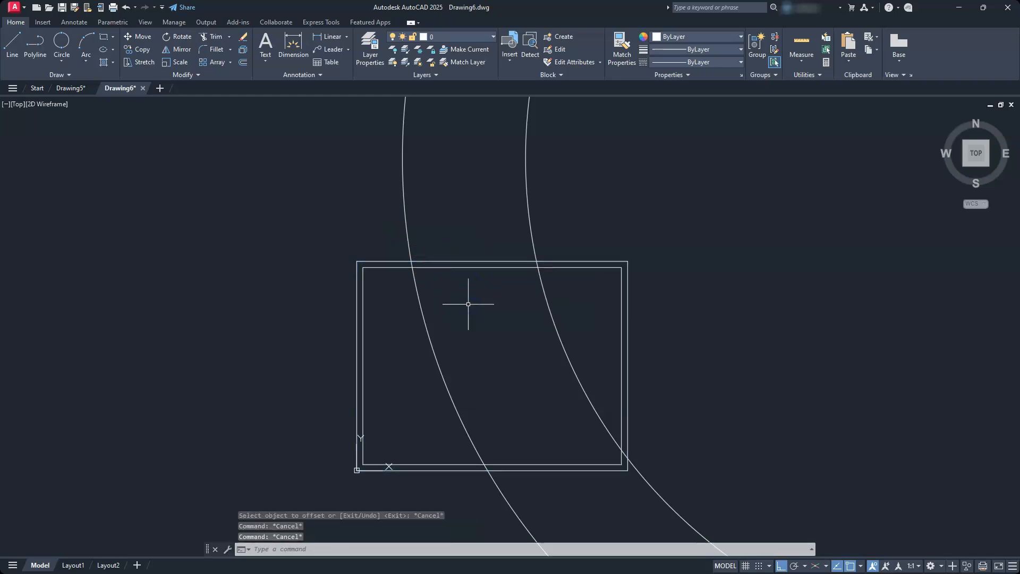
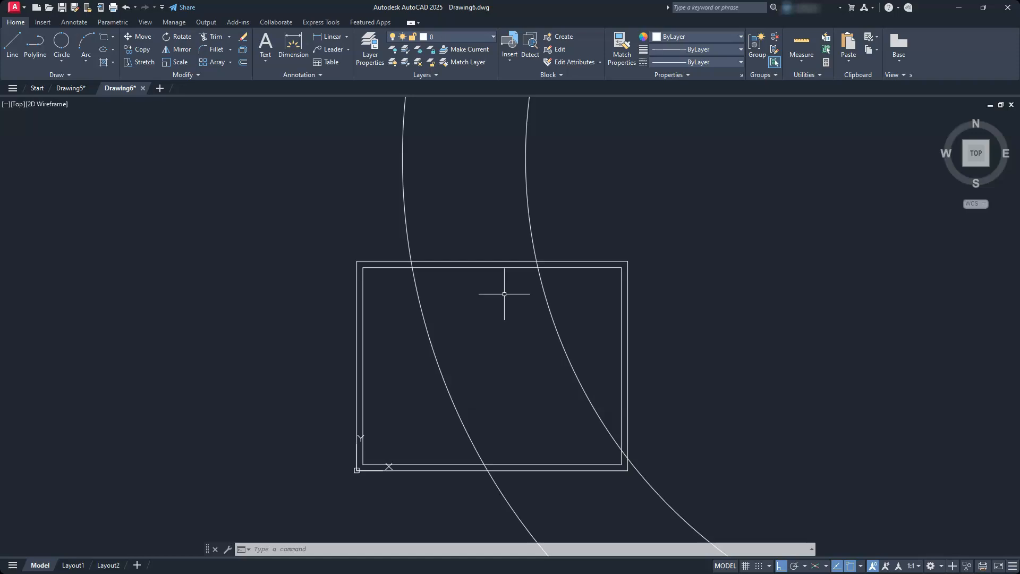
Step: Open the layer properties manager and create a new layer named tb
left_click(368, 49)
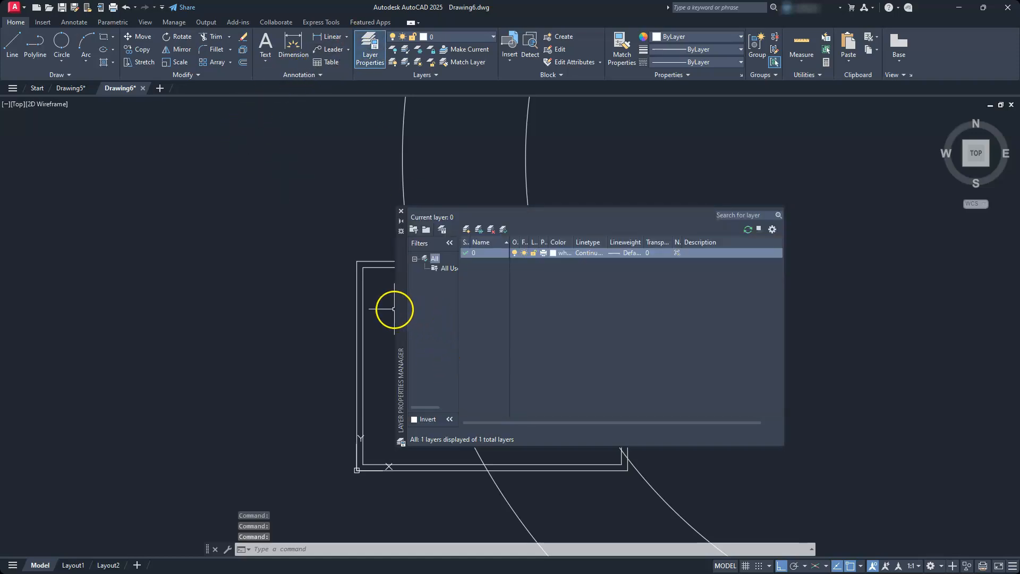
left_click_drag(402, 285, 378, 287)
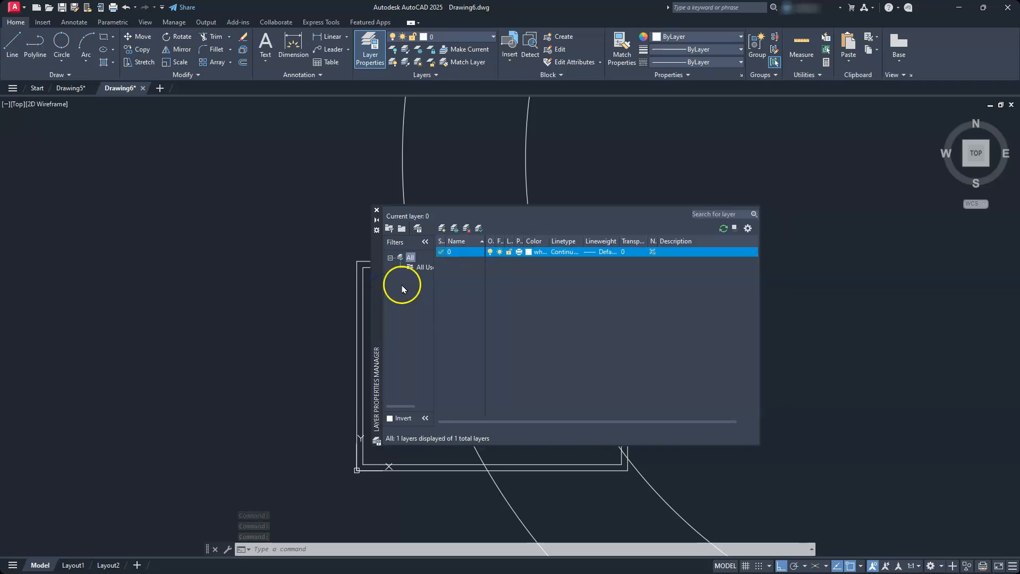
left_click(440, 226)
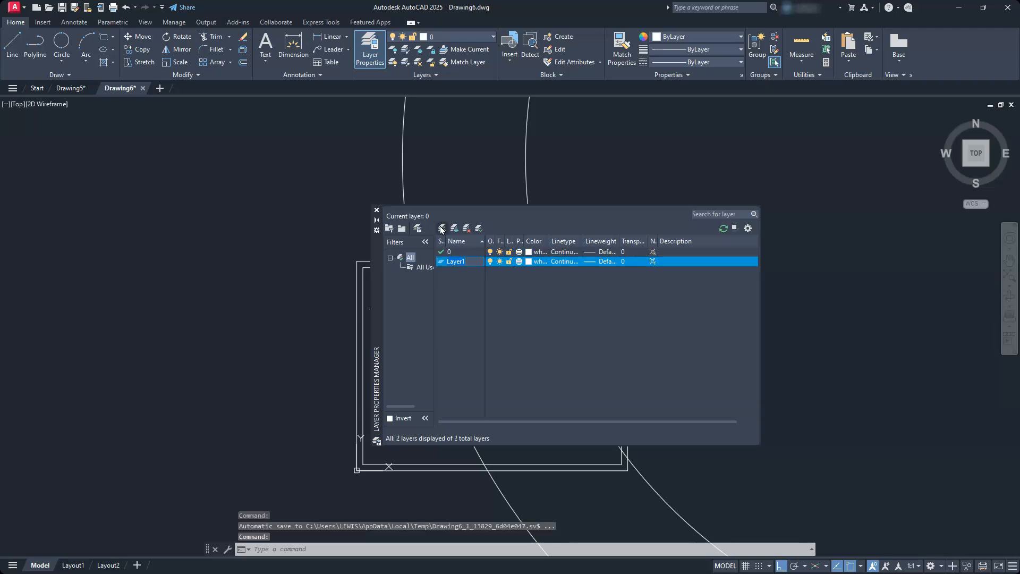
type("tb")
key("Return")
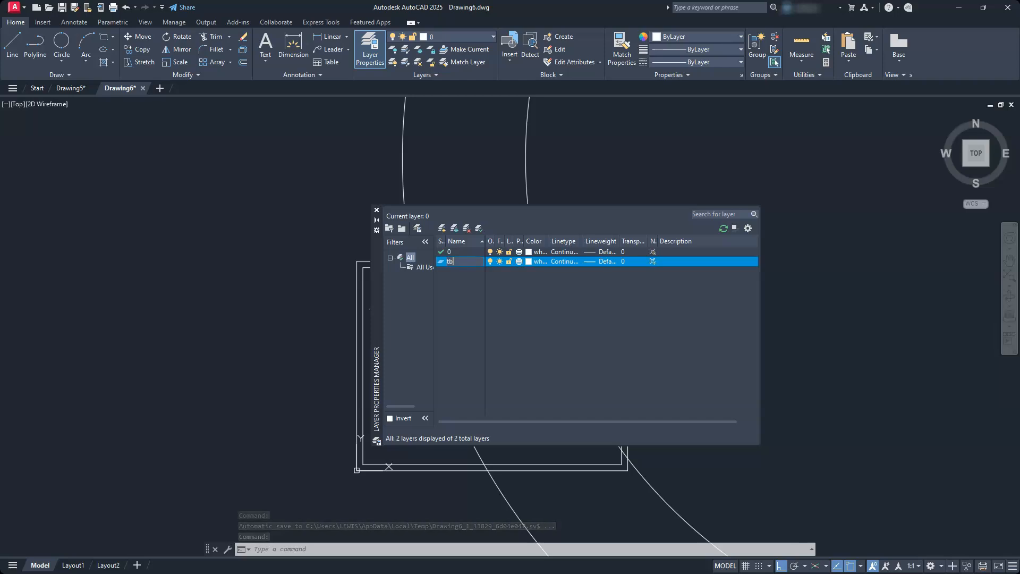
Step: Create two more layers named cen and hid, plus an additional unnamed layer
left_click(440, 229)
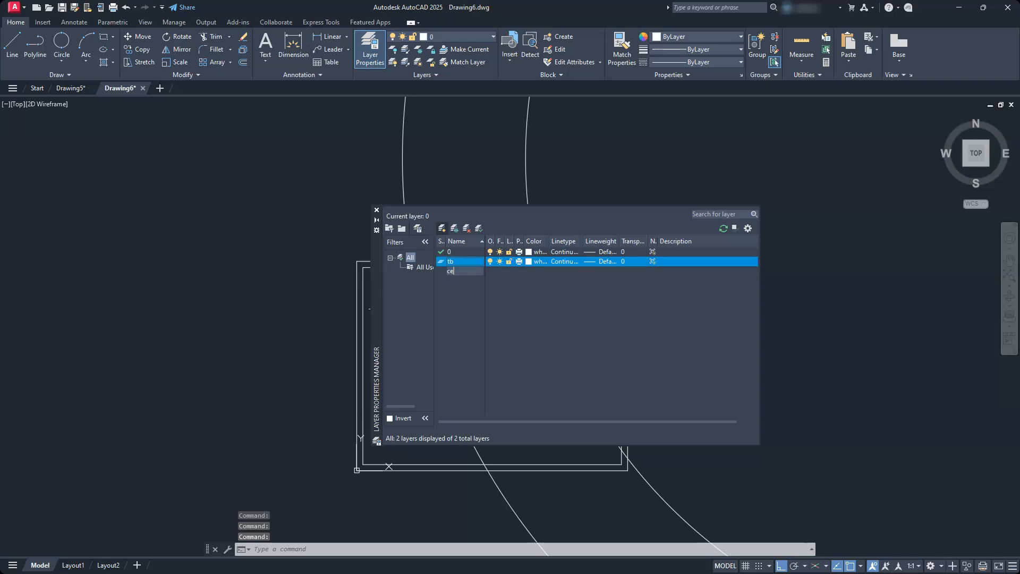
type("cen")
left_click(441, 229)
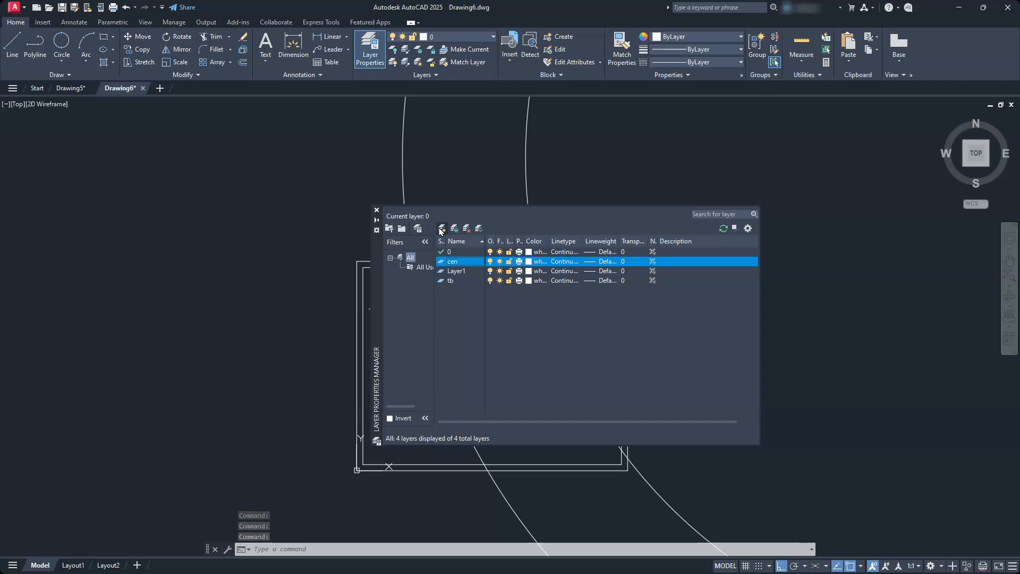
left_click(440, 230)
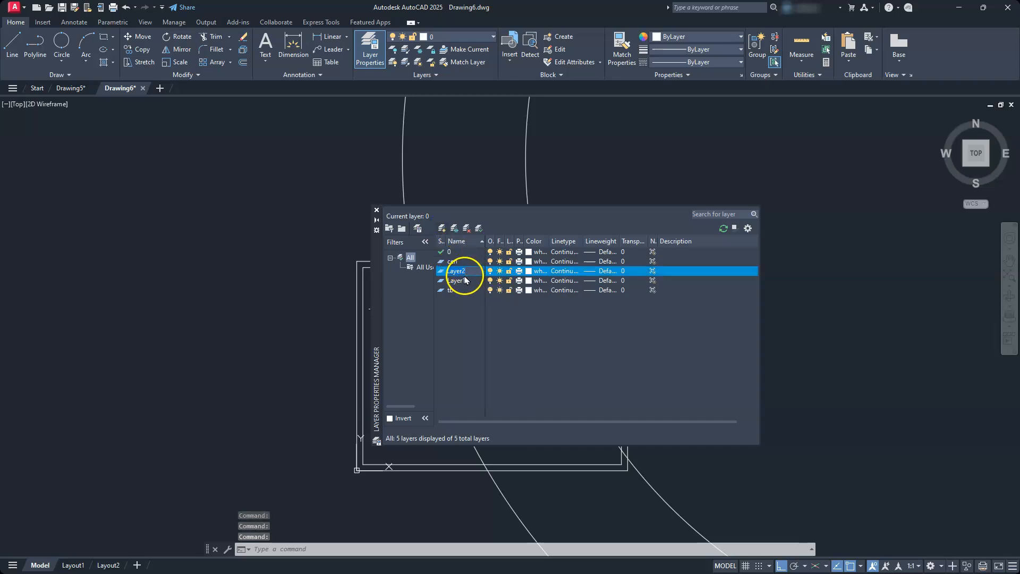
type("hid")
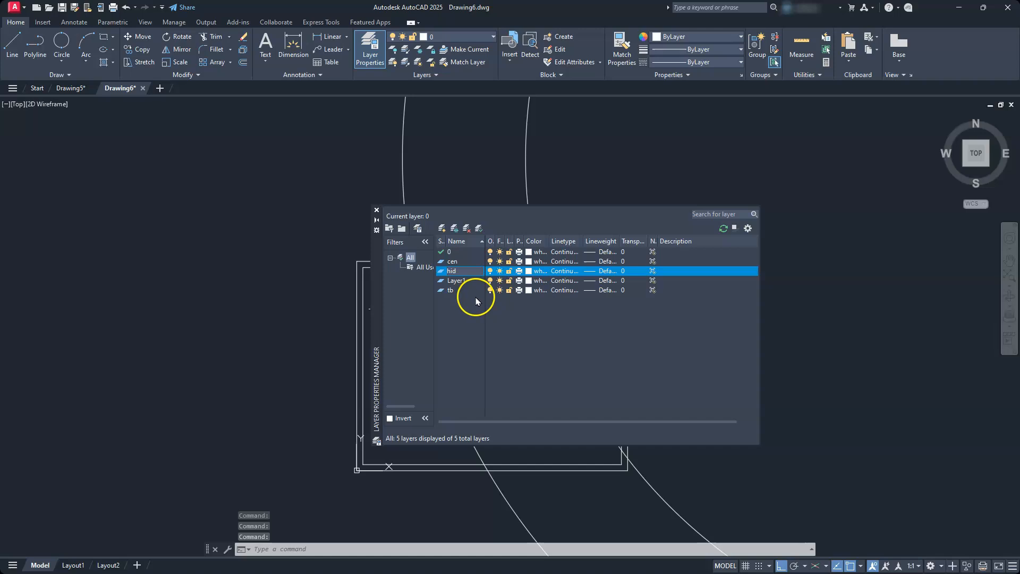
Step: Rename Layer1 to text and add another new layer named dim
left_click(455, 281)
left_click(454, 282)
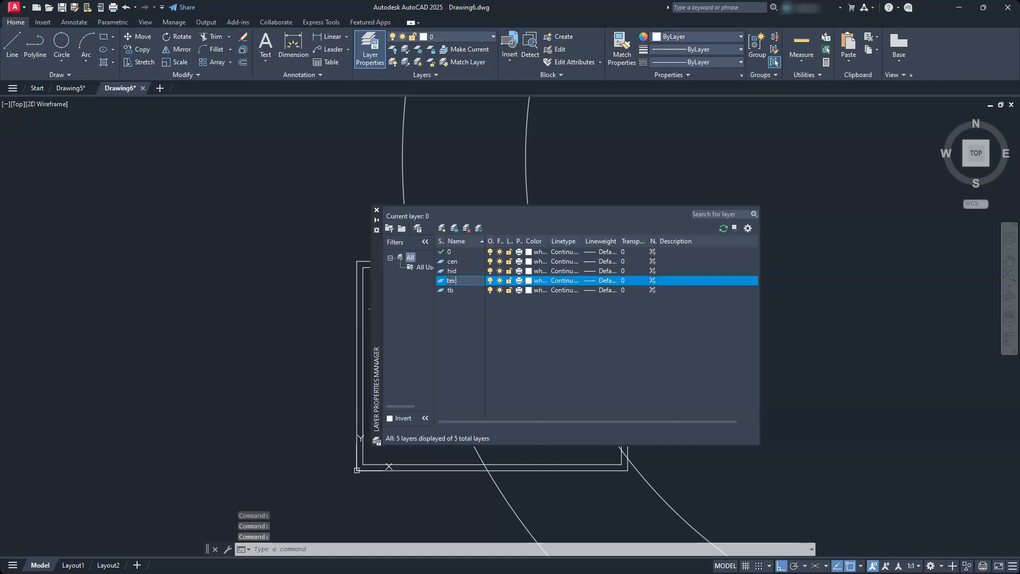
type("text")
left_click(474, 306)
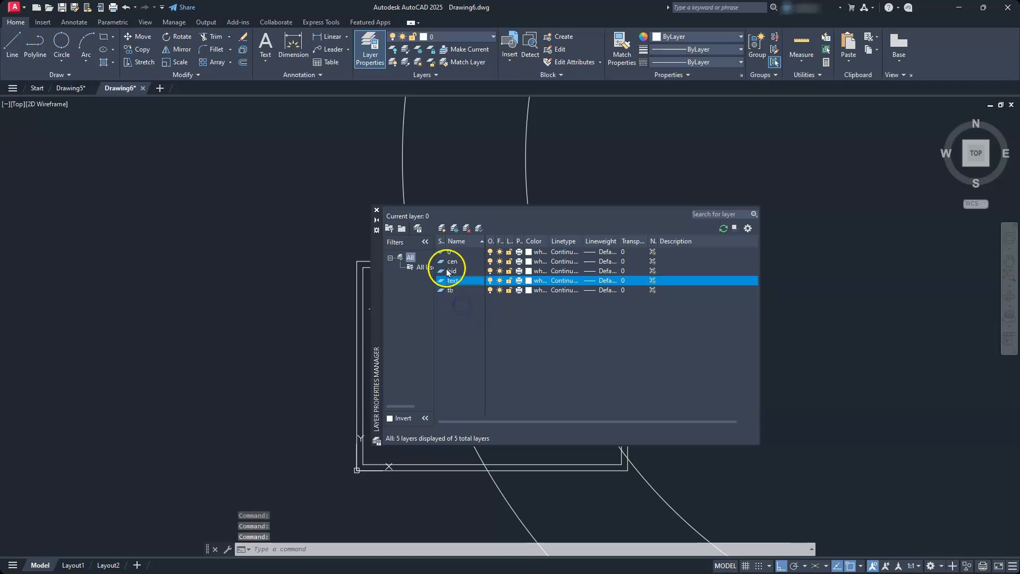
left_click(440, 232)
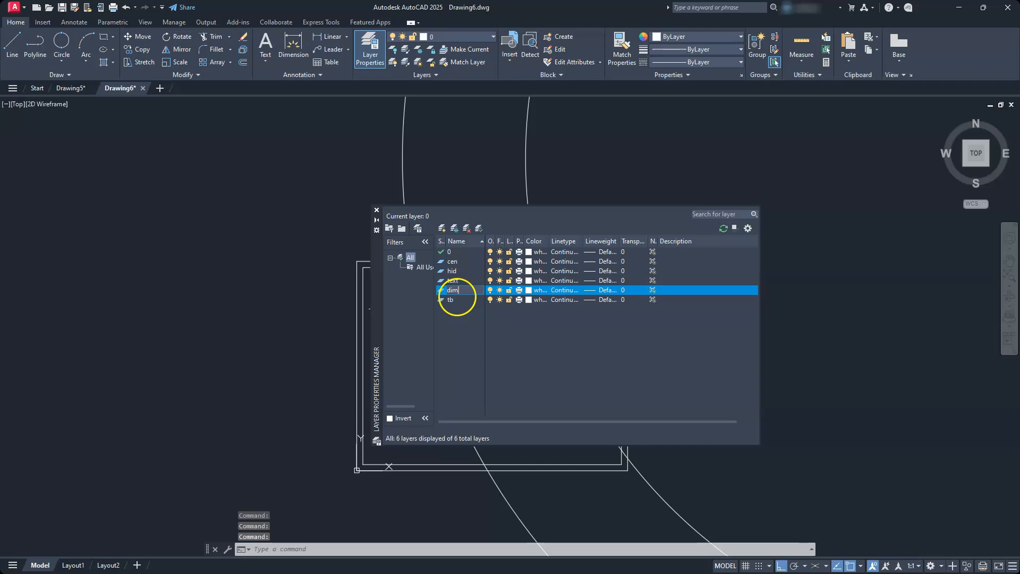
left_click(459, 300)
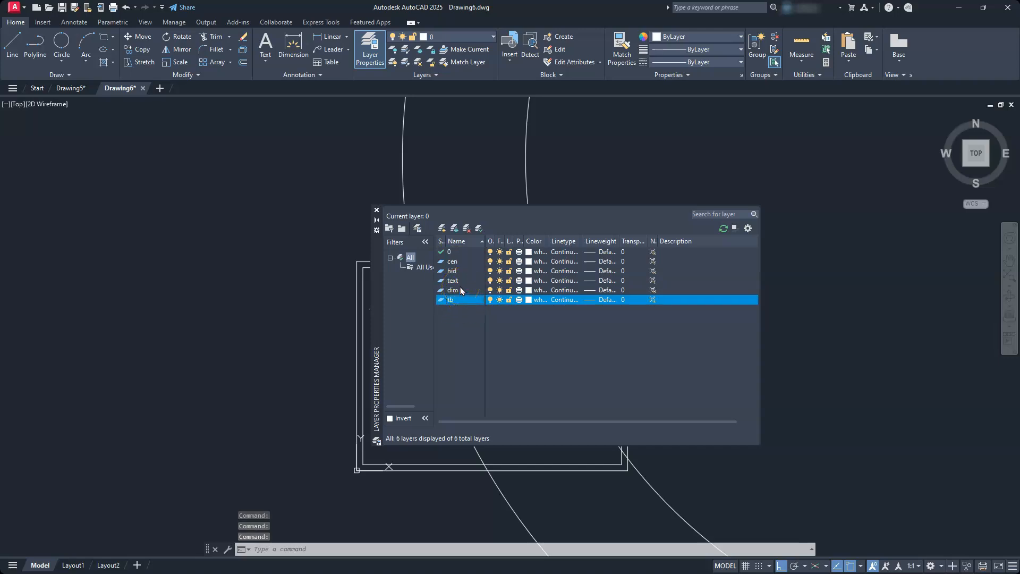
Step: Set the tb layer's color to index 8 and choose white for the dim layer
left_click(529, 300)
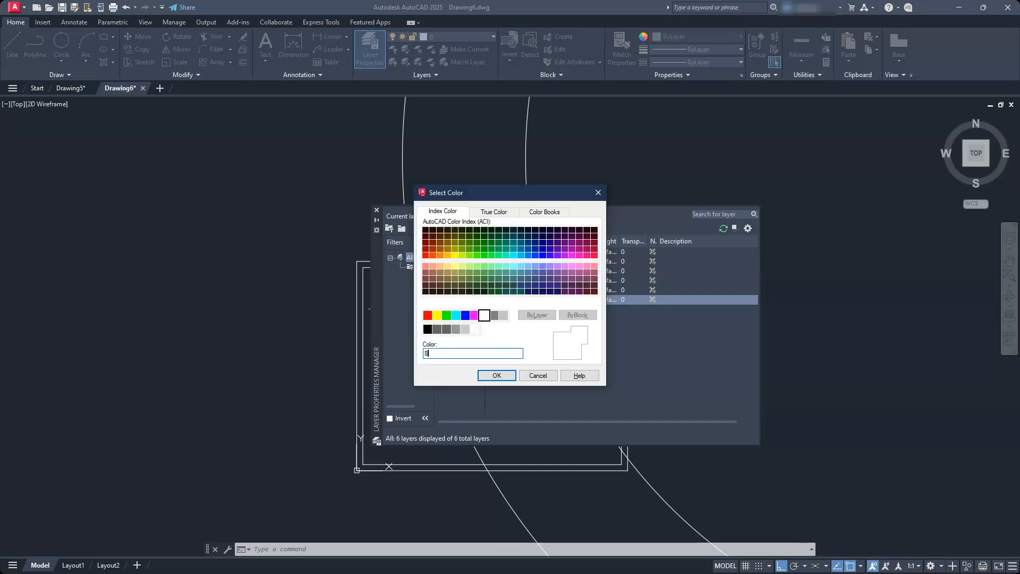
key("Return")
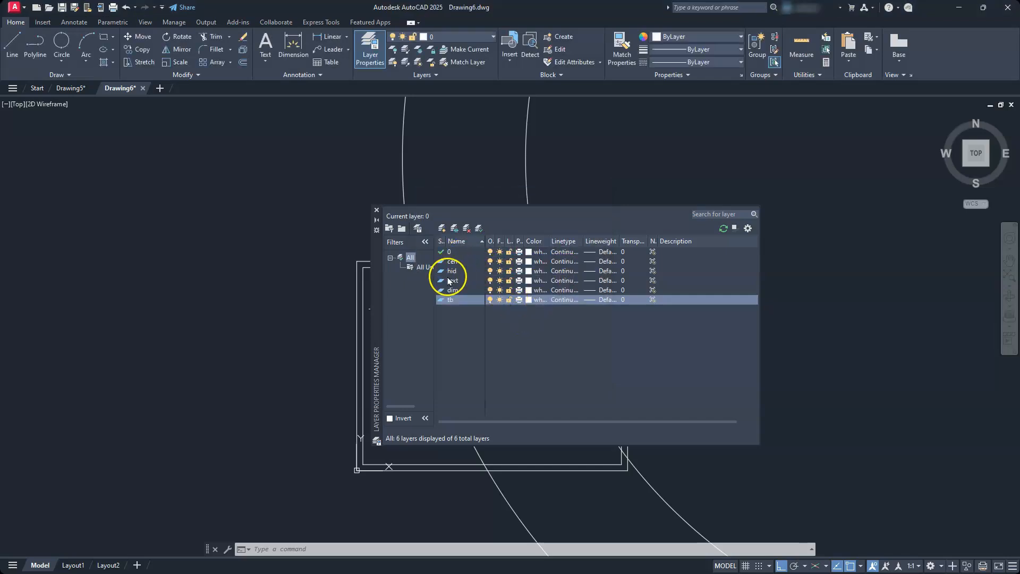
left_click(527, 289)
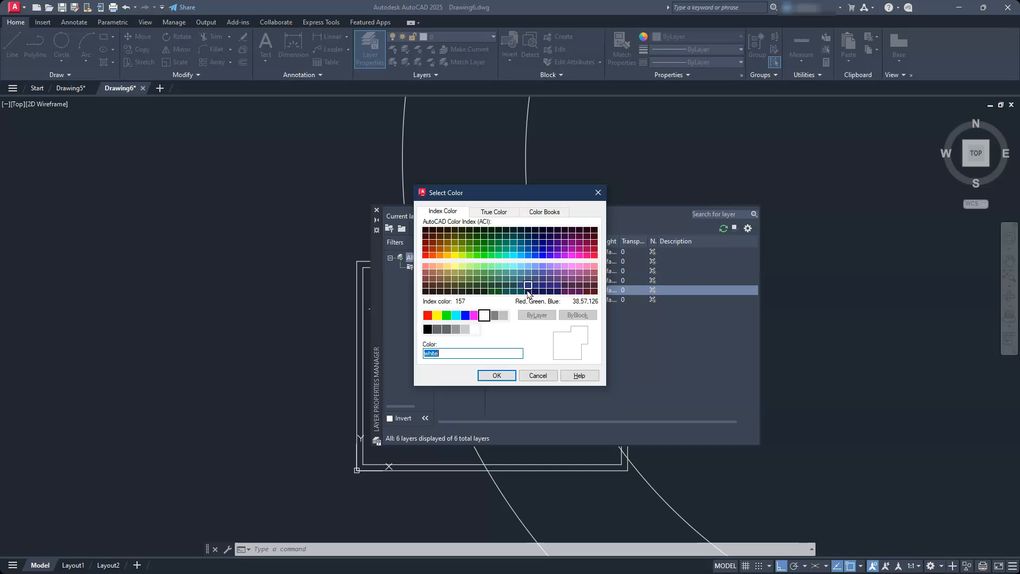
double_click(484, 315)
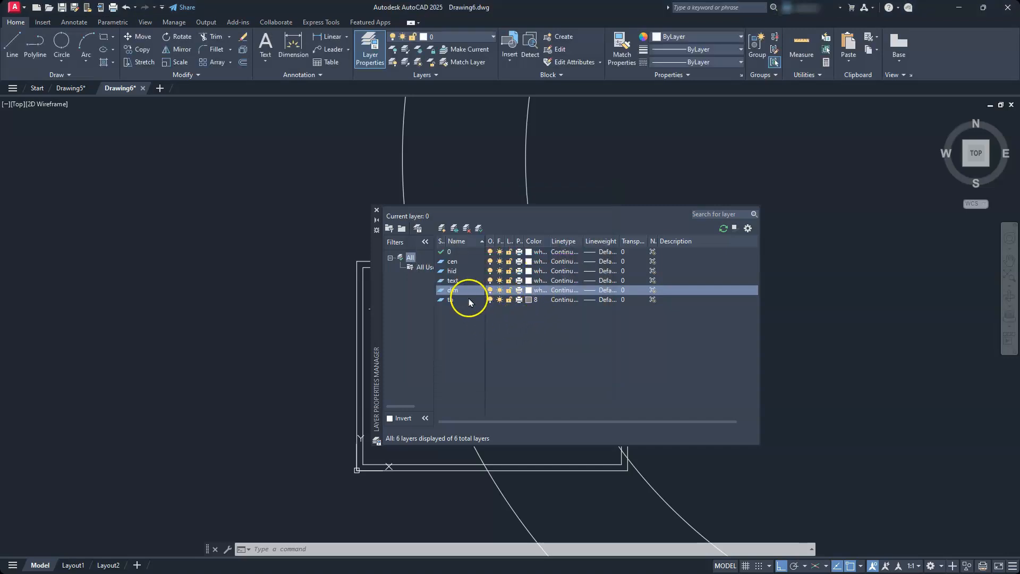
Step: Set the tb layer's color to magenta and the dim layer's color to red
left_click(528, 300)
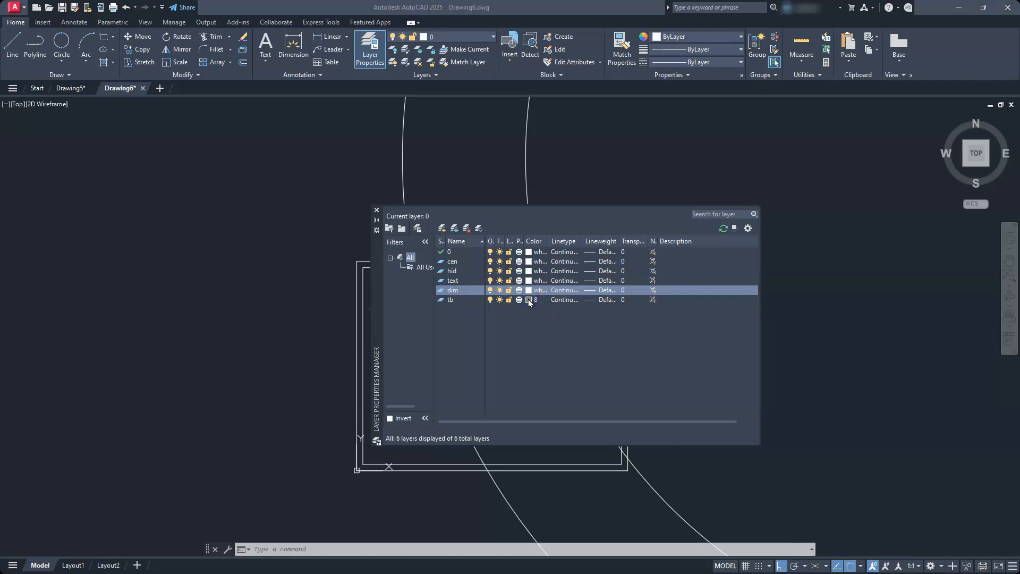
left_click(528, 301)
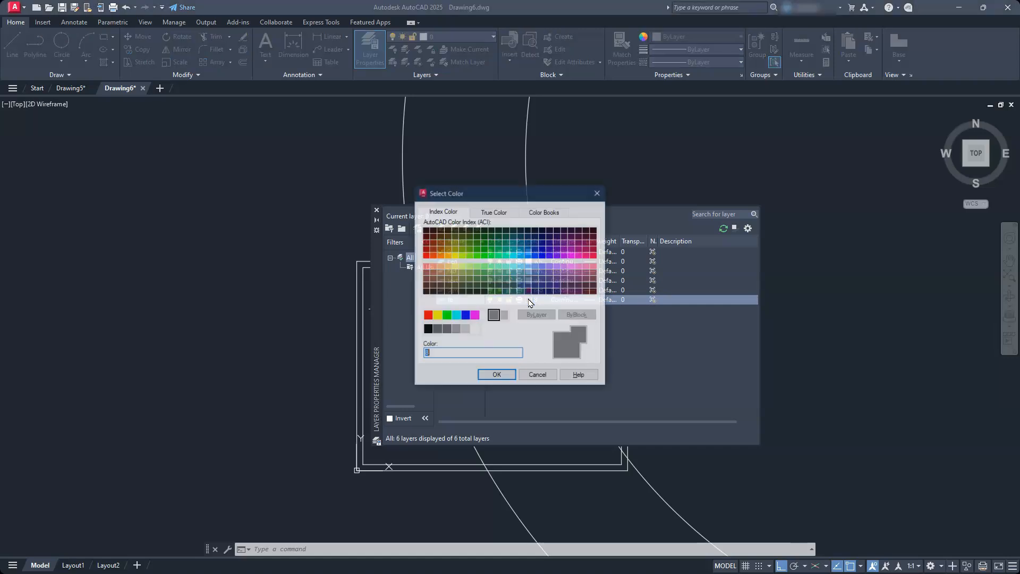
left_click(474, 316)
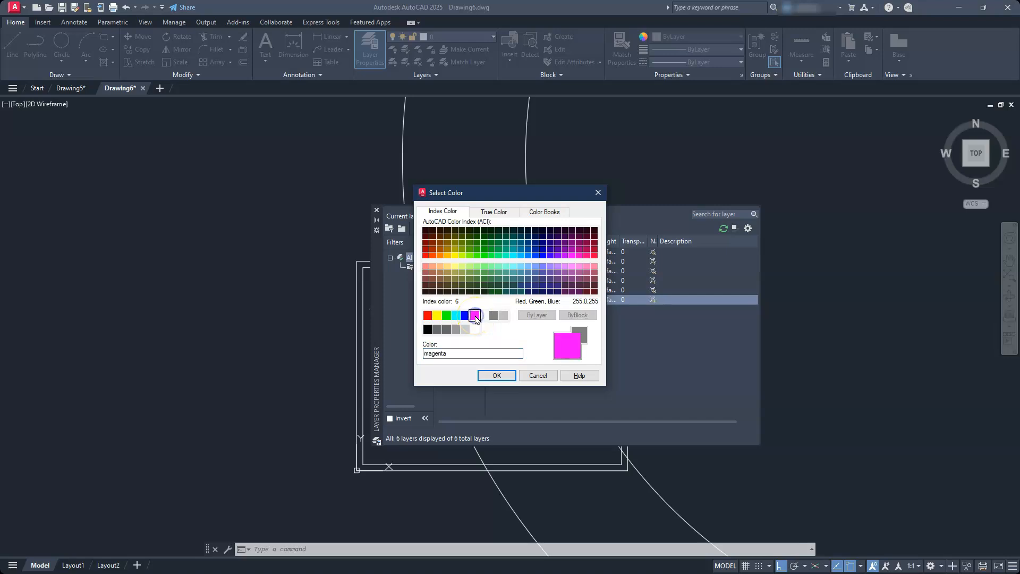
left_click(492, 376)
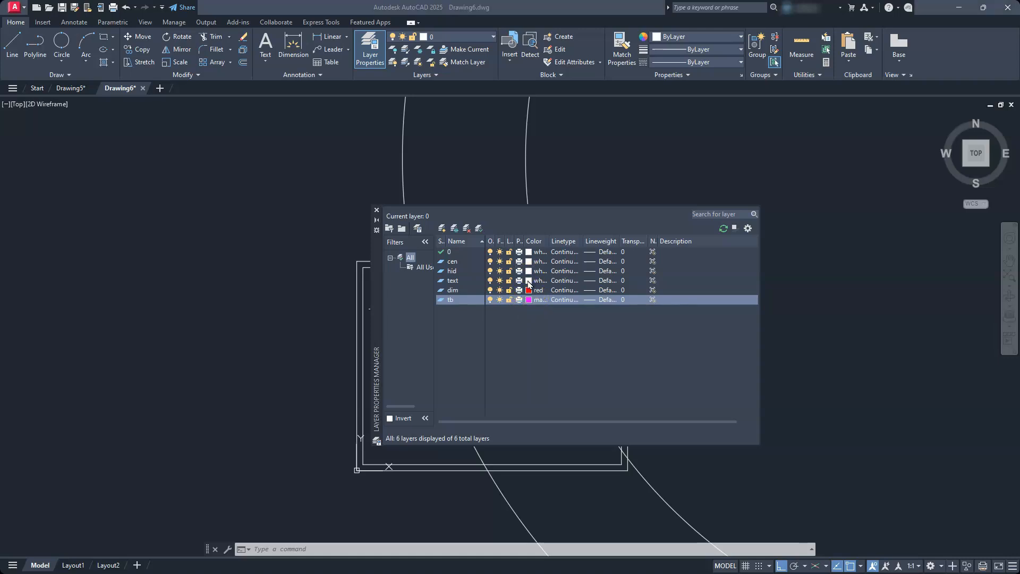
Step: Accept white as the text layer's color and set the hid layer's color to blue
left_click(528, 284)
left_click(502, 375)
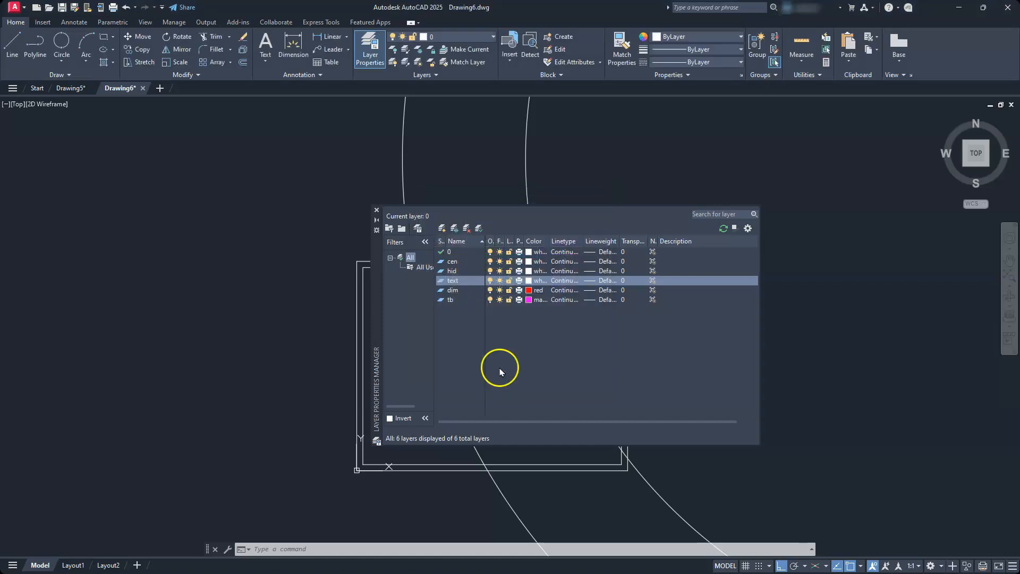
left_click(523, 273)
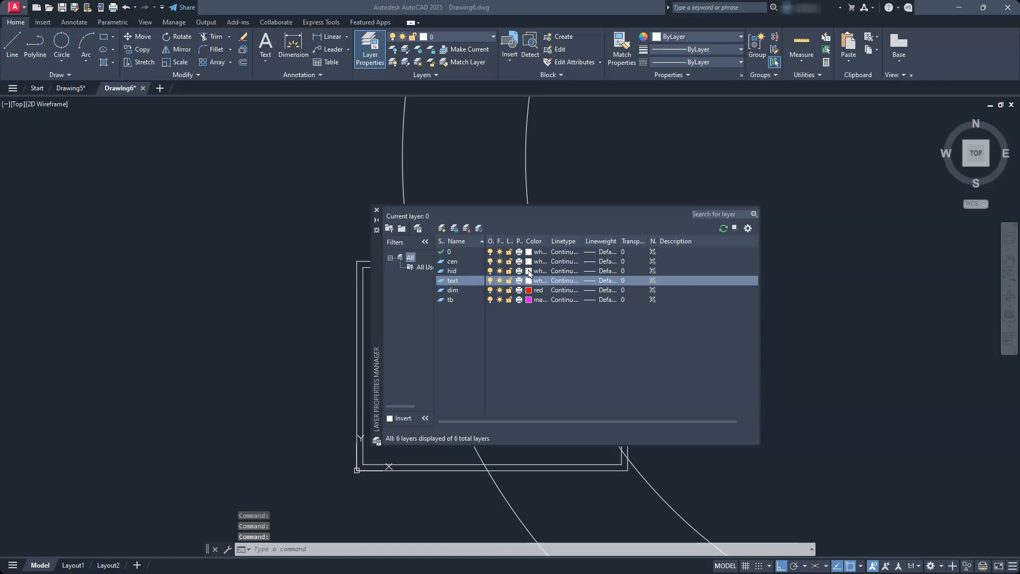
left_click(529, 272)
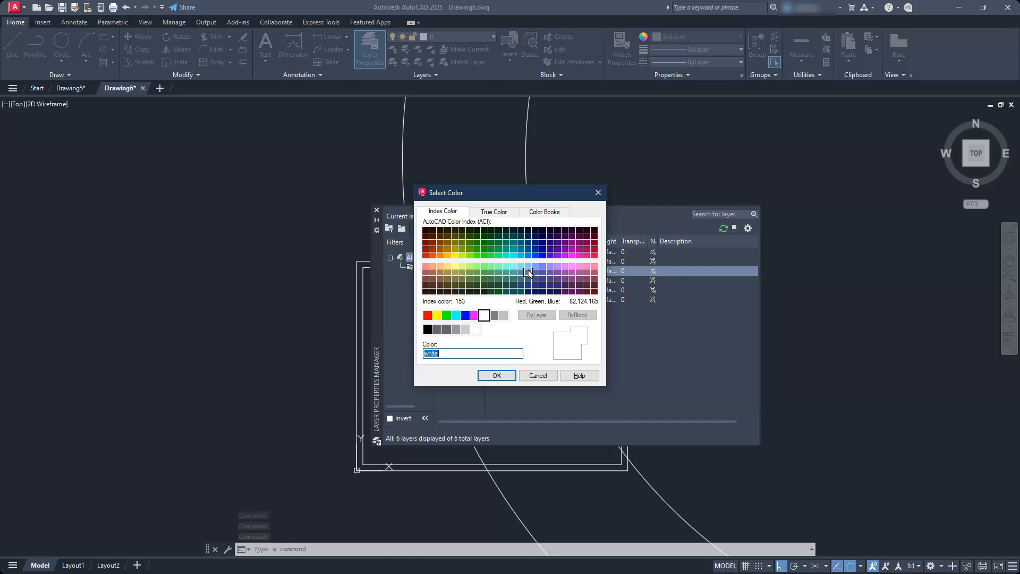
left_click(466, 315)
left_click(485, 379)
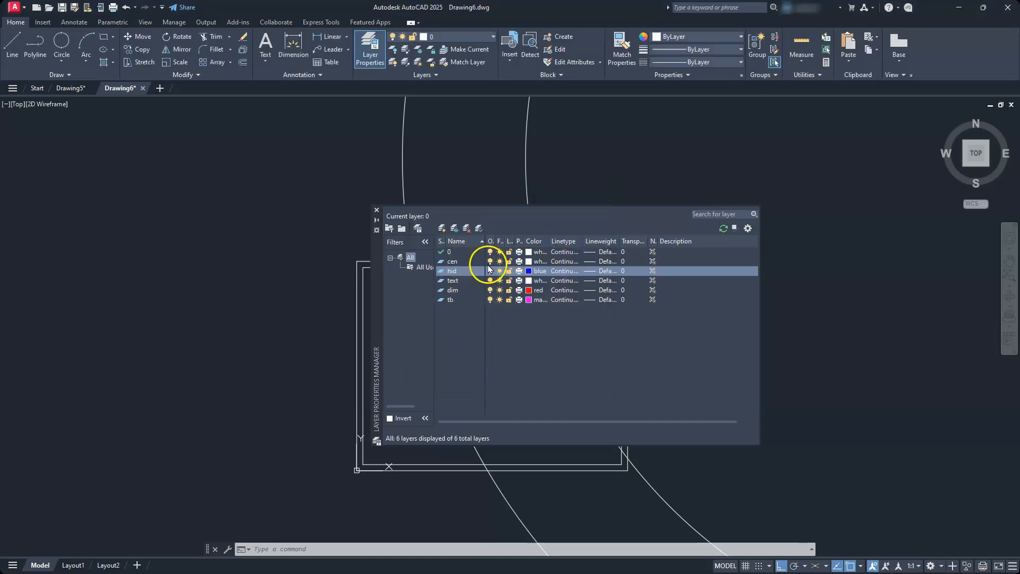
Step: Set the cen layer's color to index 4, cyan
left_click(527, 261)
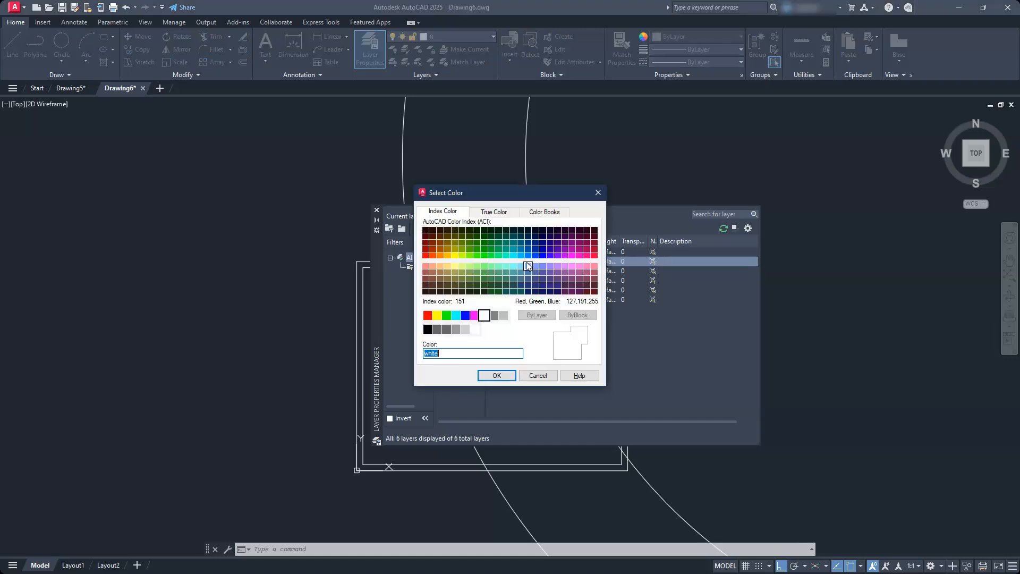
type("4")
key("Return")
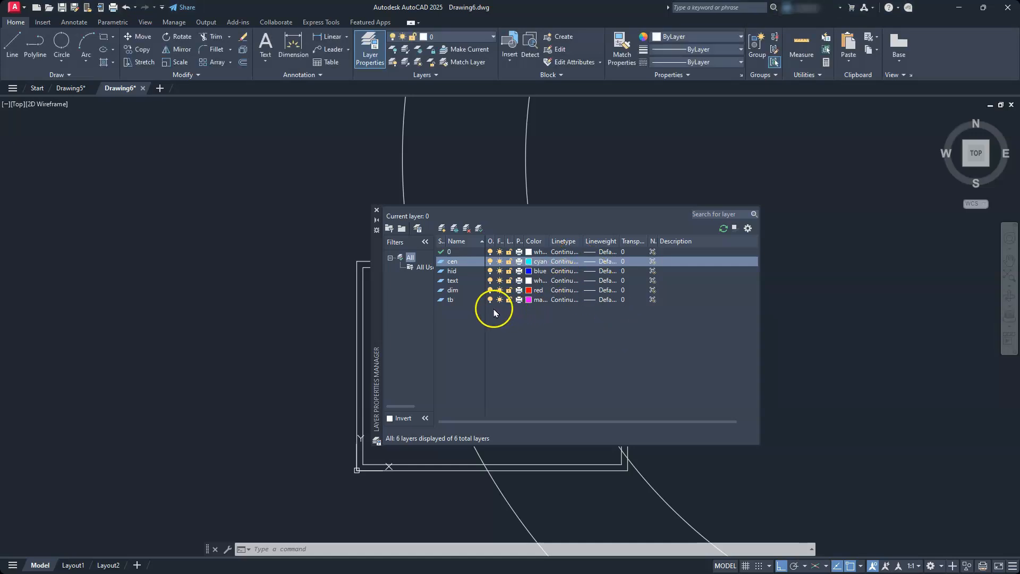
Step: Load the CENTER2 linetype and assign it to the cen layer
left_click(562, 262)
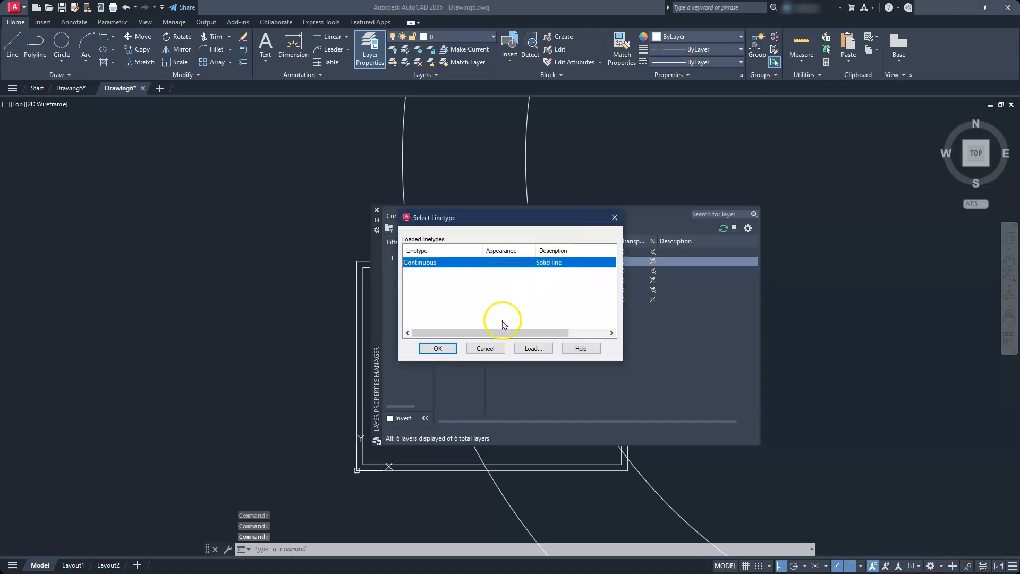
left_click(534, 348)
scroll(512, 319, "down", 6)
scroll(478, 319, "up", 1)
left_click(417, 312)
left_click(455, 360)
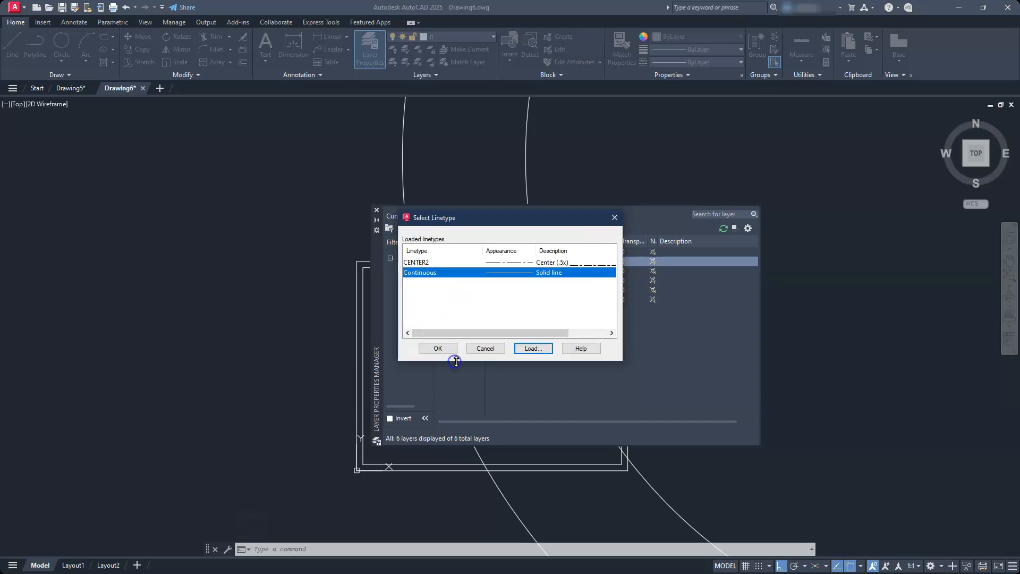
left_click(493, 263)
left_click(437, 348)
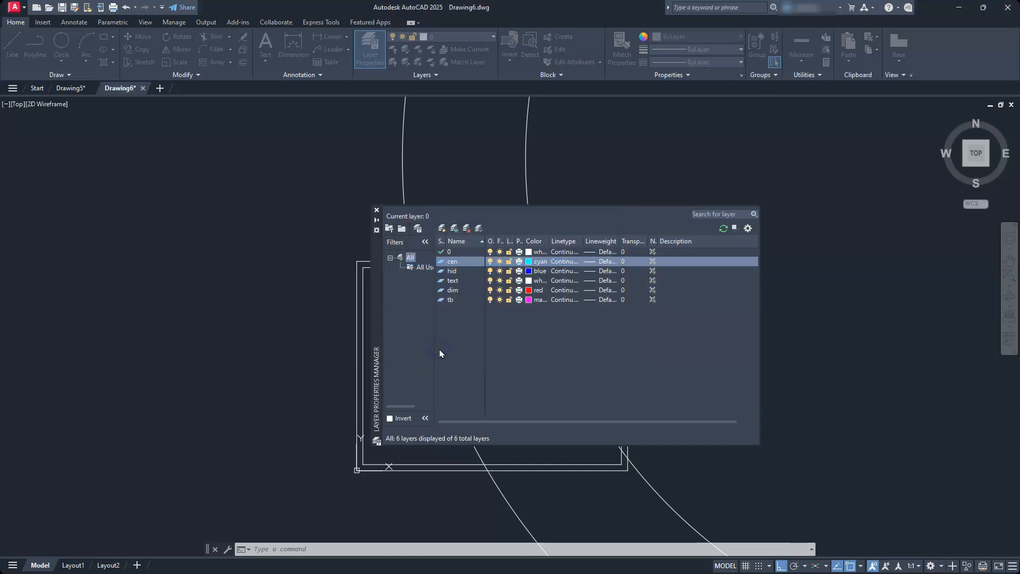
Step: Load the HIDDEN2 linetype and assign it to the hid layer
left_click(560, 274)
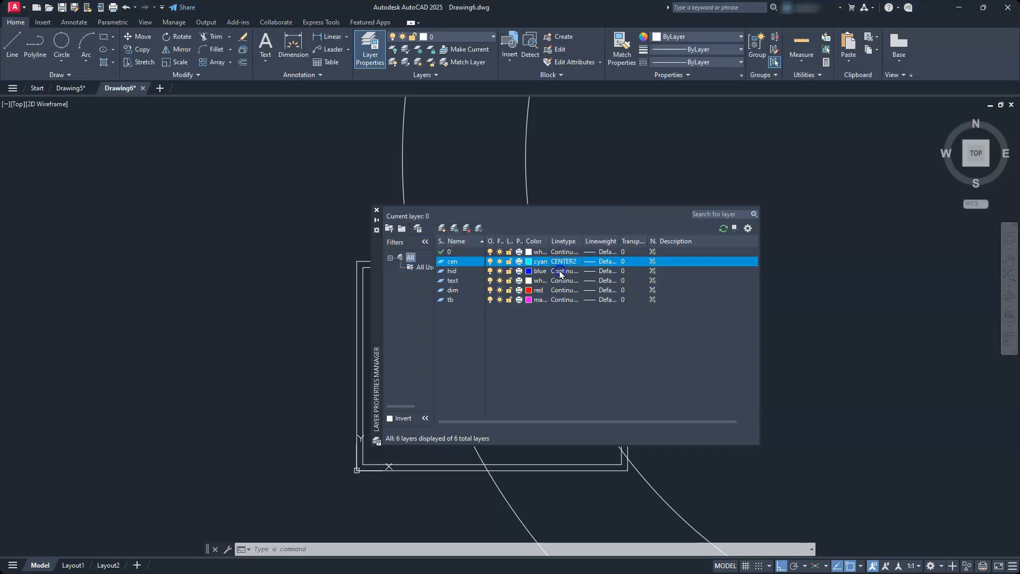
left_click(526, 347)
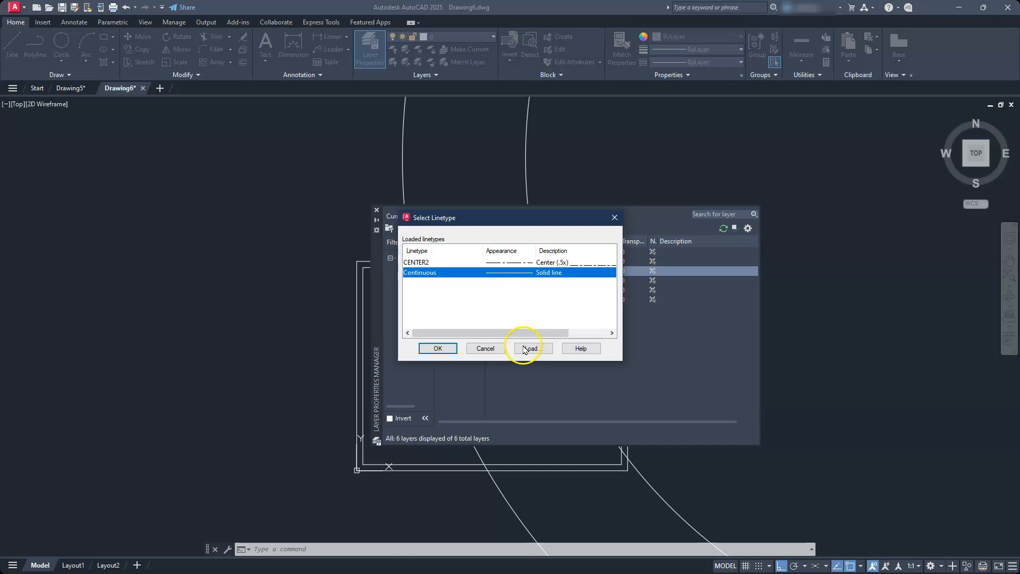
scroll(510, 300, "down", 9)
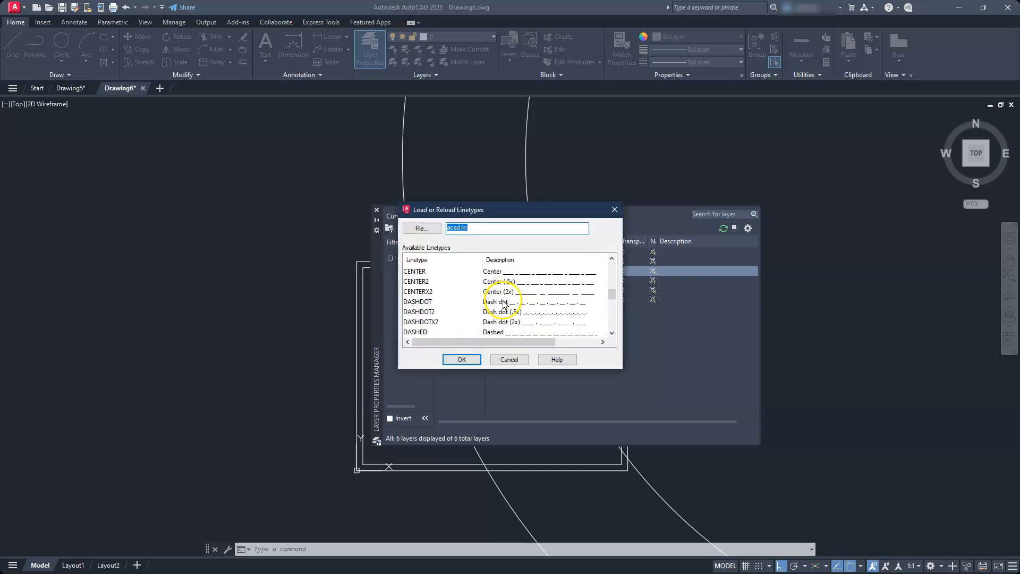
scroll(503, 304, "down", 2)
left_click(414, 301)
left_click(416, 311)
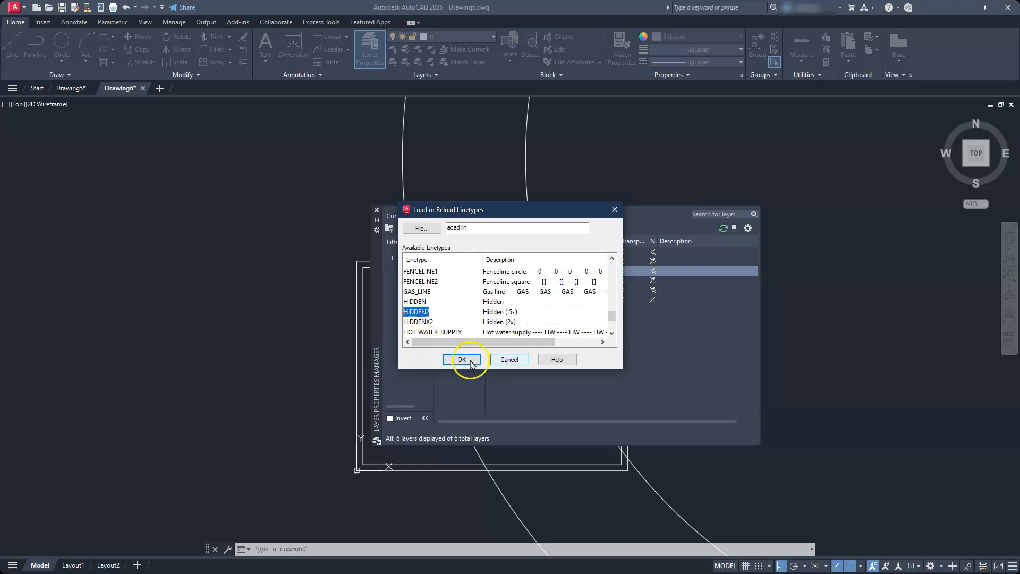
left_click(447, 358)
left_click(439, 282)
left_click(438, 347)
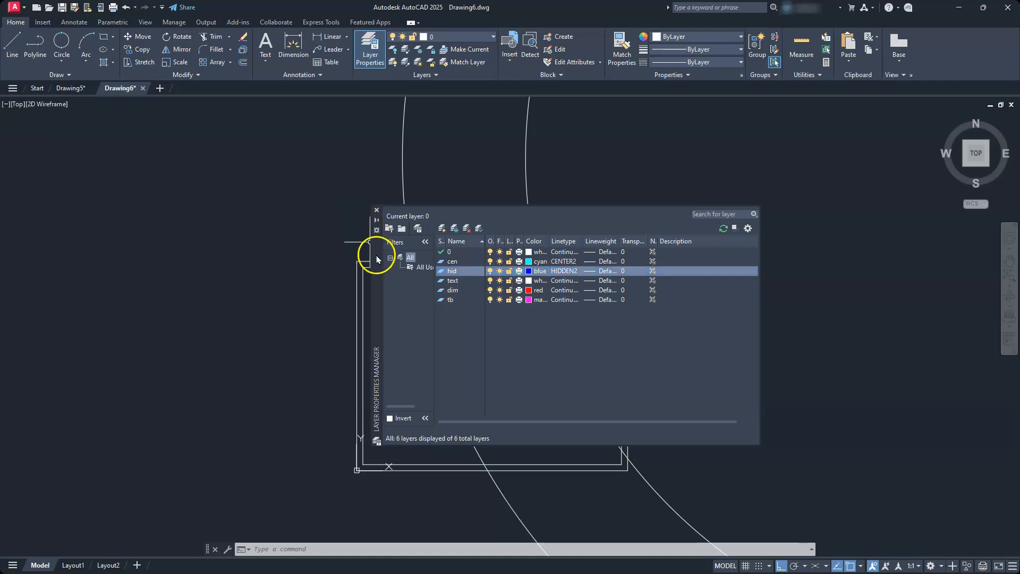
Step: Close the layer manager and move both border rectangles to the tb layer
left_click(376, 212)
left_click(383, 296)
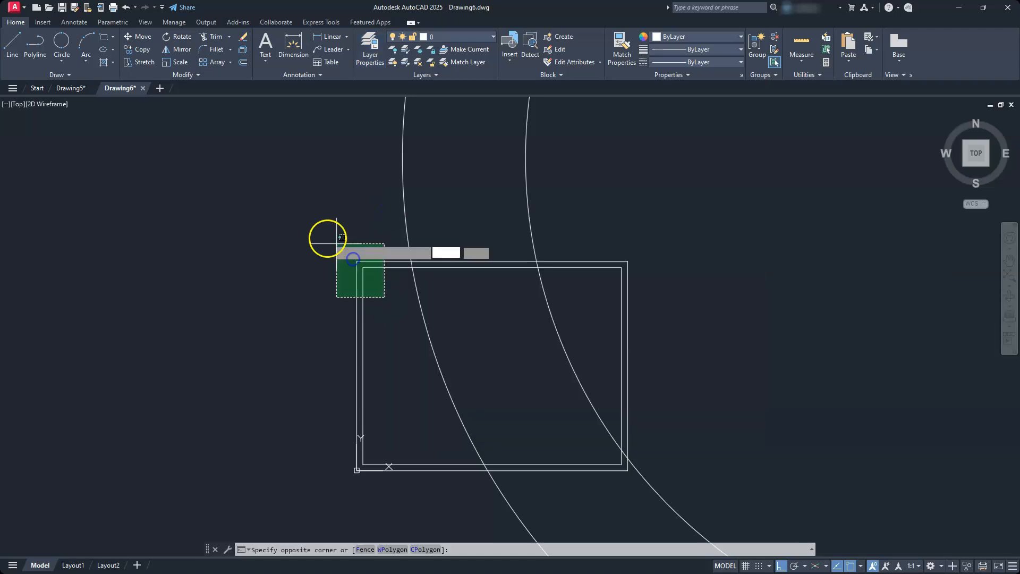
left_click(326, 237)
left_click(491, 37)
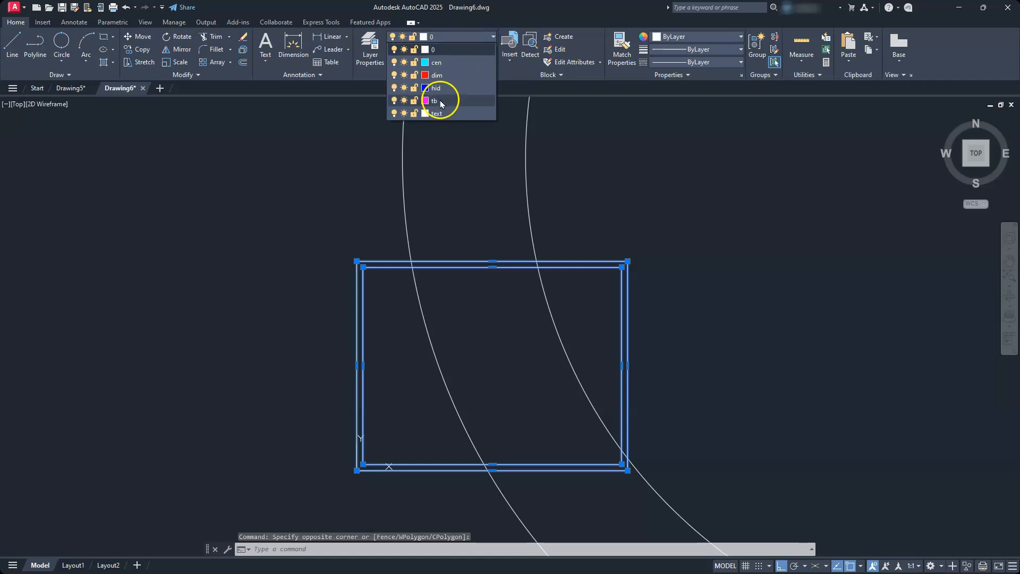
left_click(444, 96)
key("Escape")
key("Escape")
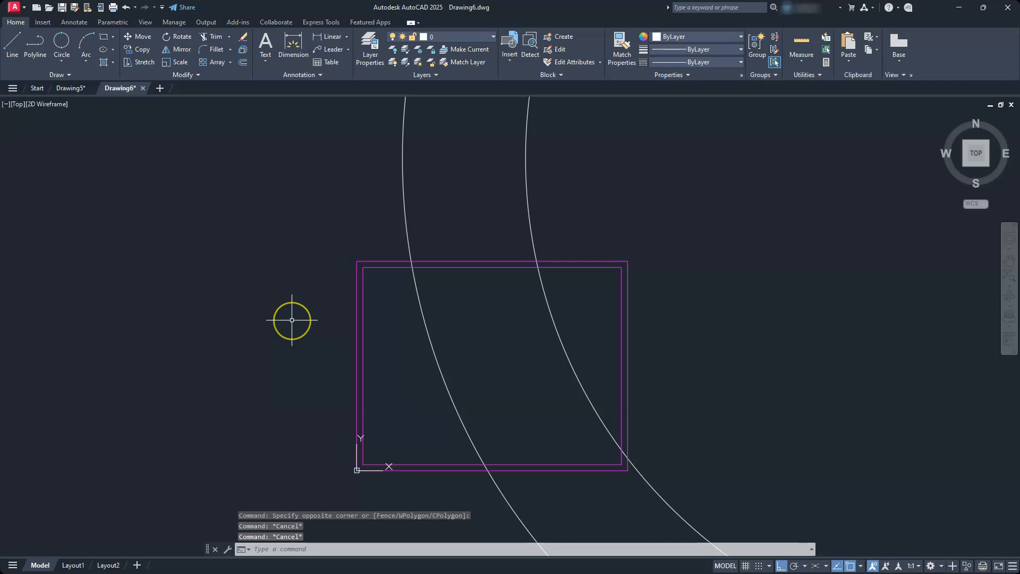
Step: Override the outer border rectangle's linetype with HIDDEN2 and clear the selection
left_click(356, 268)
left_click(296, 364)
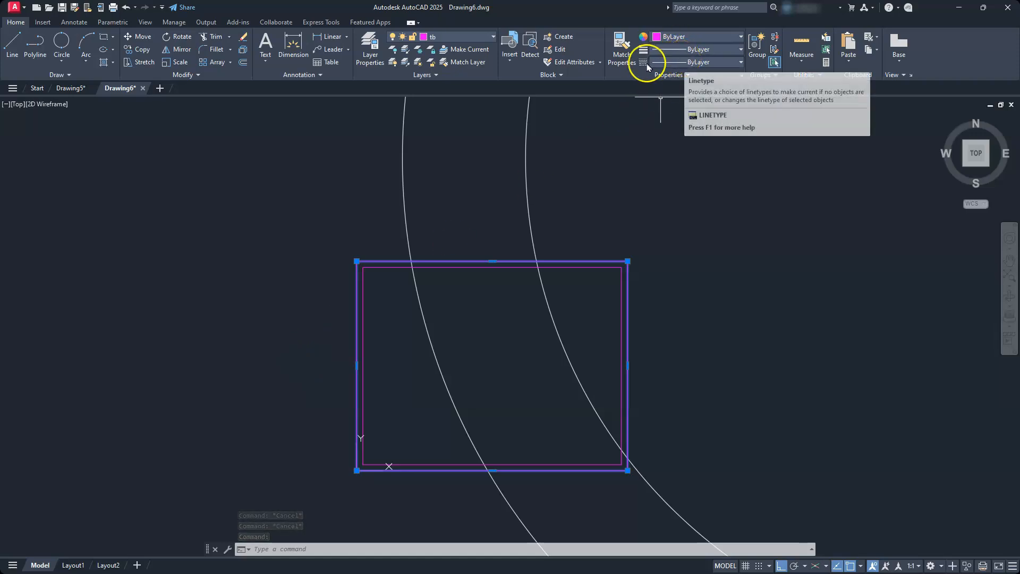
left_click(697, 62)
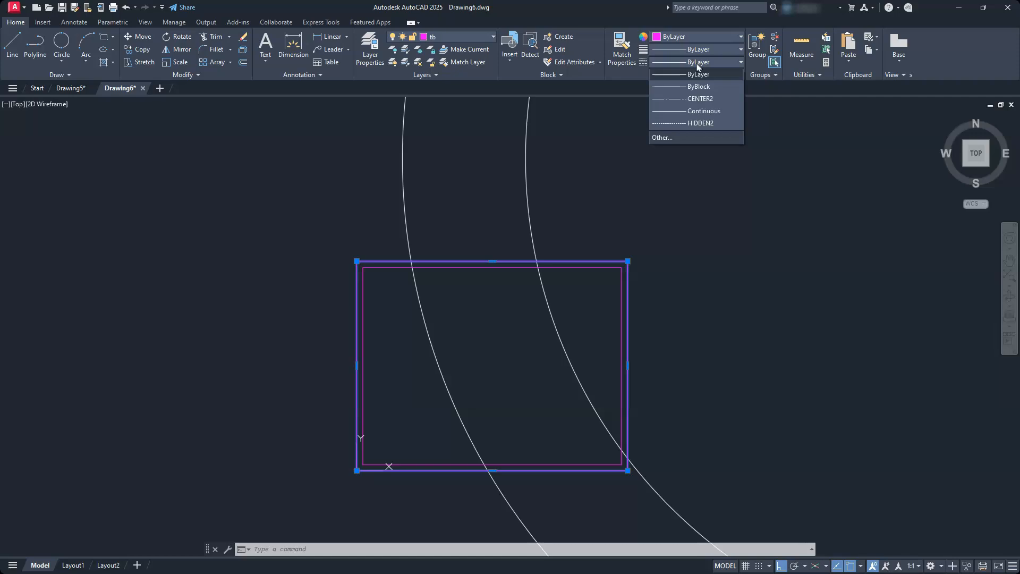
left_click(699, 125)
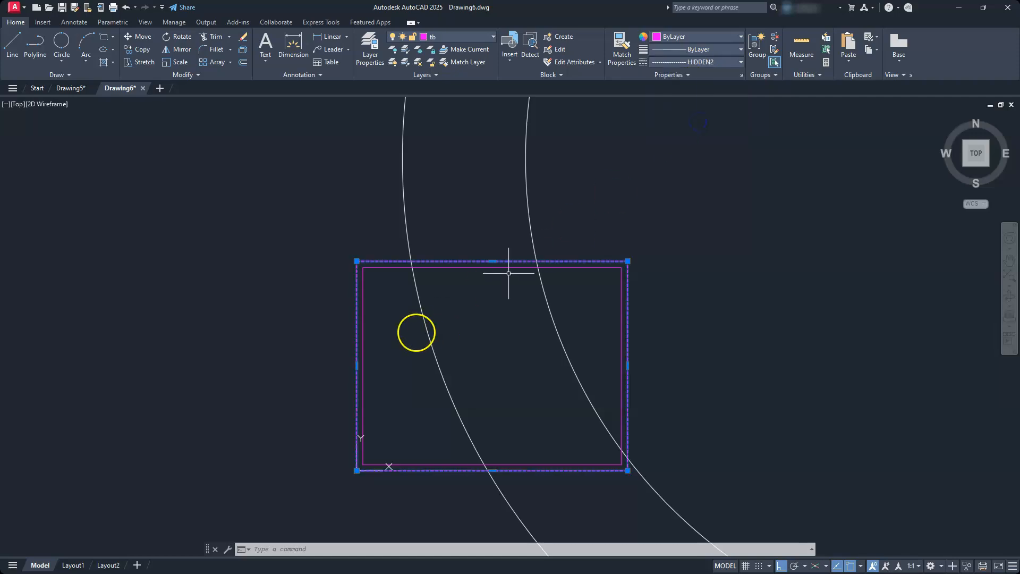
key("Escape")
key("Escape")
key("Escape")
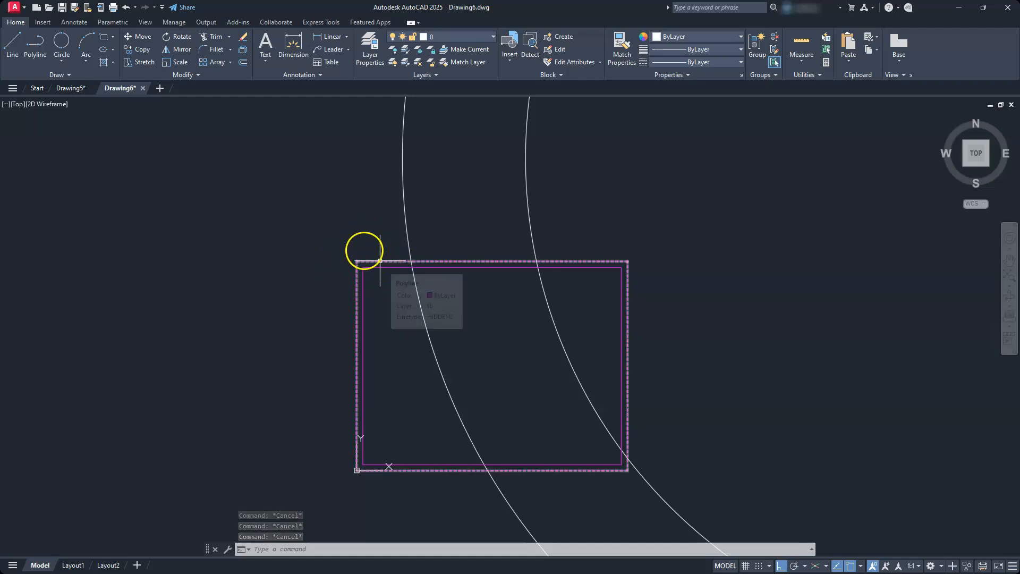
Step: Convert both border rectangles into a block named tb with base point 0,0,0 and uniform scaling enabled
left_click(557, 36)
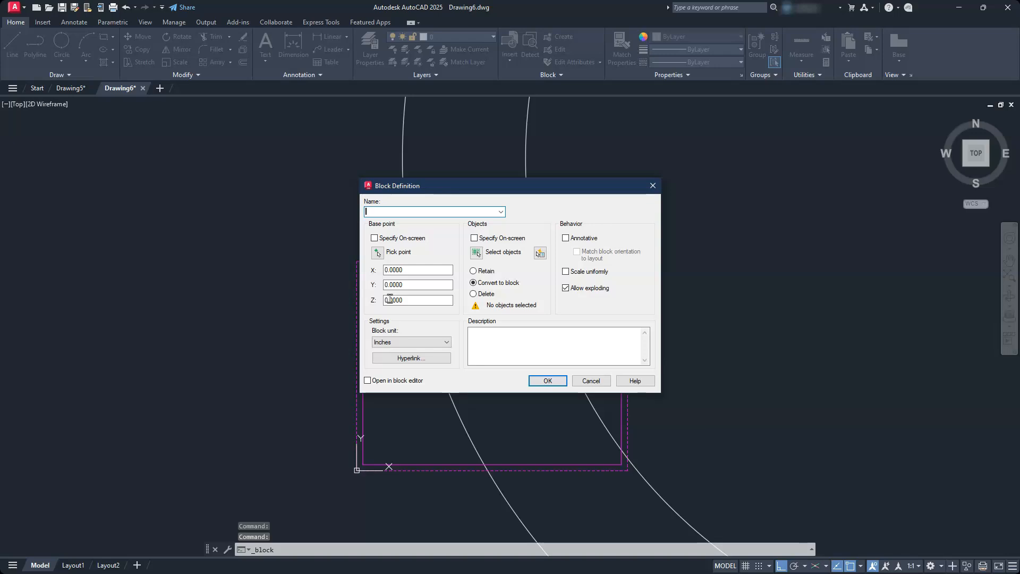
left_click(383, 286)
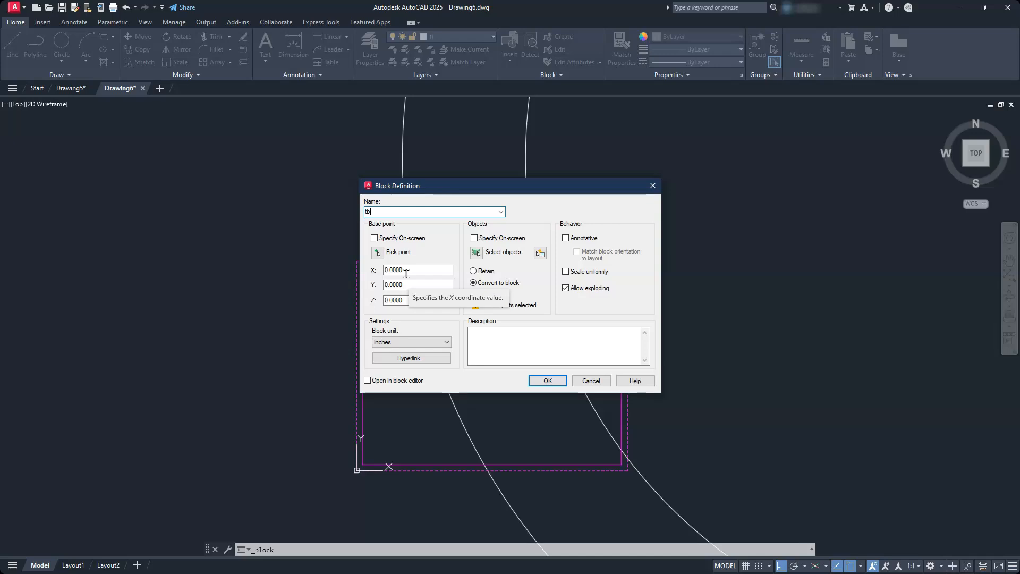
left_click(476, 254)
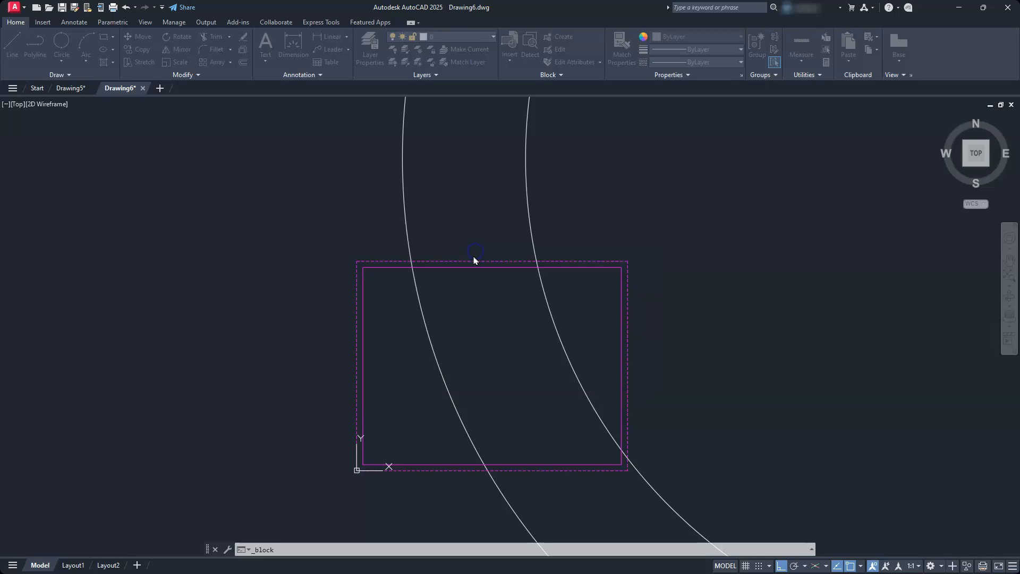
left_click(387, 292)
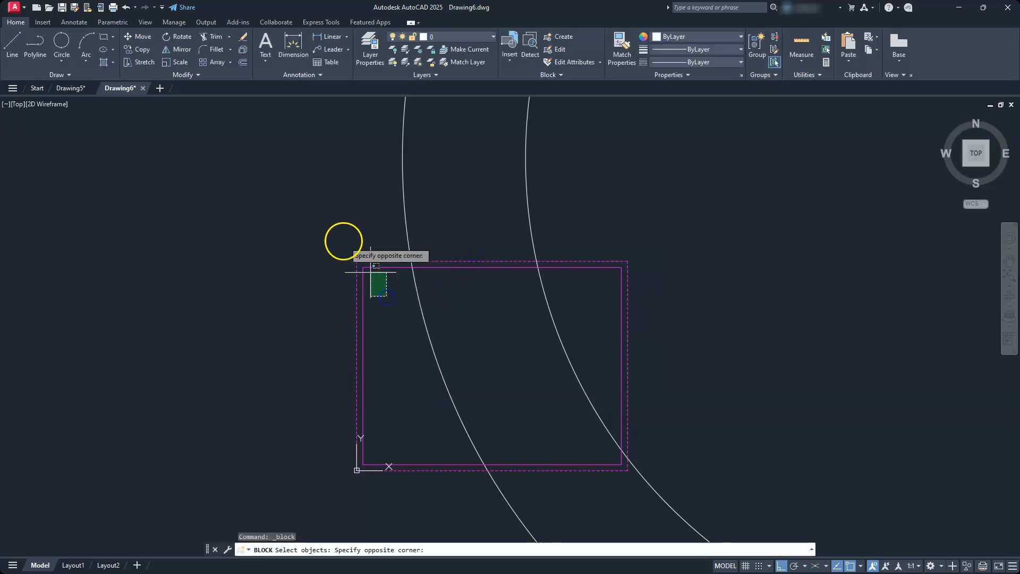
left_click(341, 238)
key("Return")
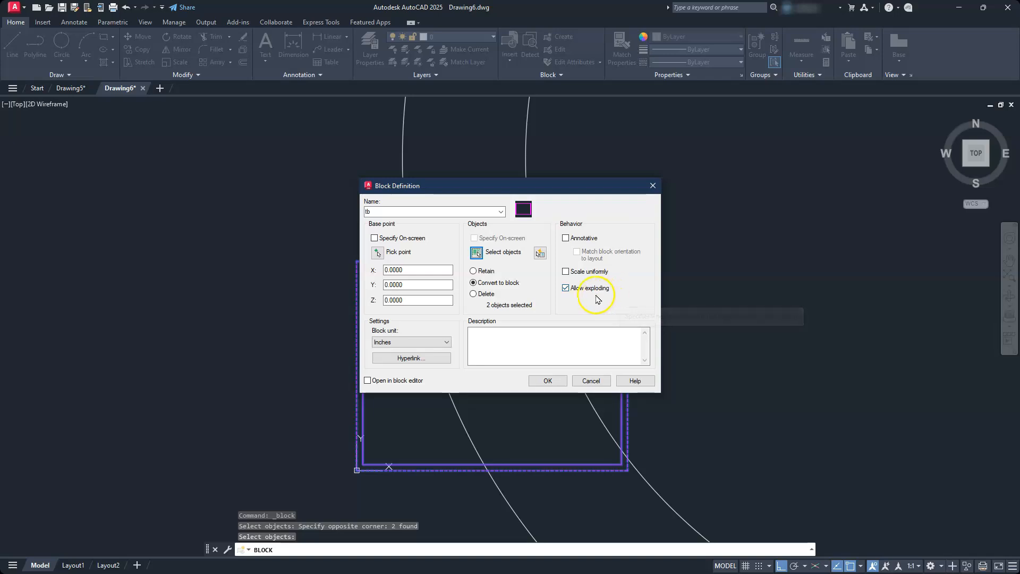
left_click(565, 272)
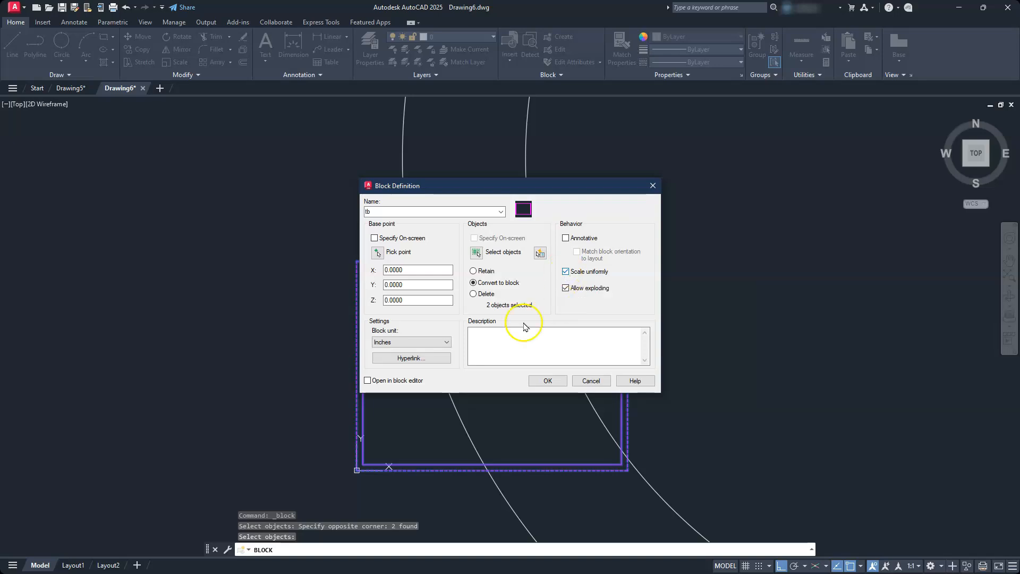
left_click(546, 380)
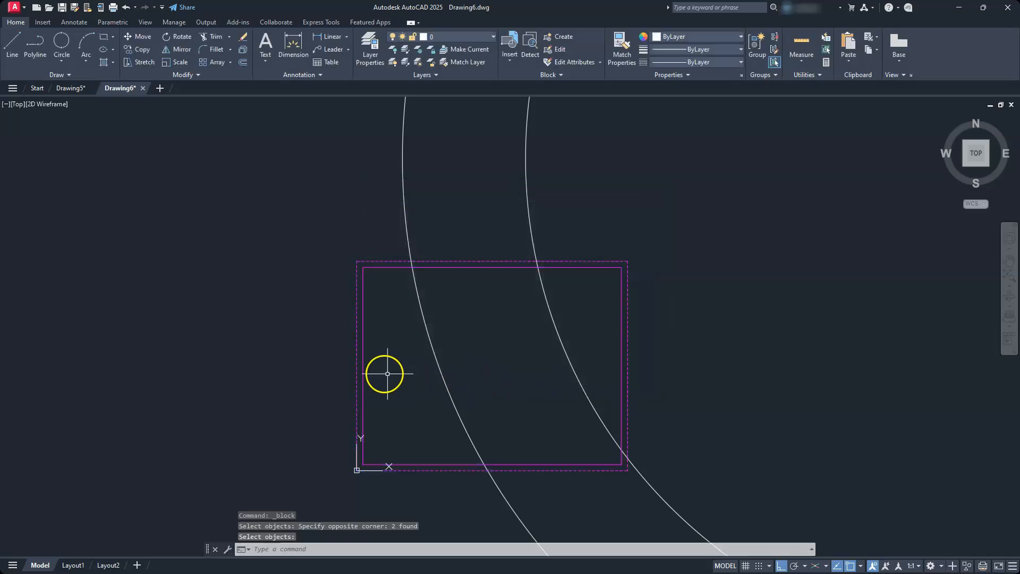
Step: Select the tb border block and open its full properties
left_click(363, 369)
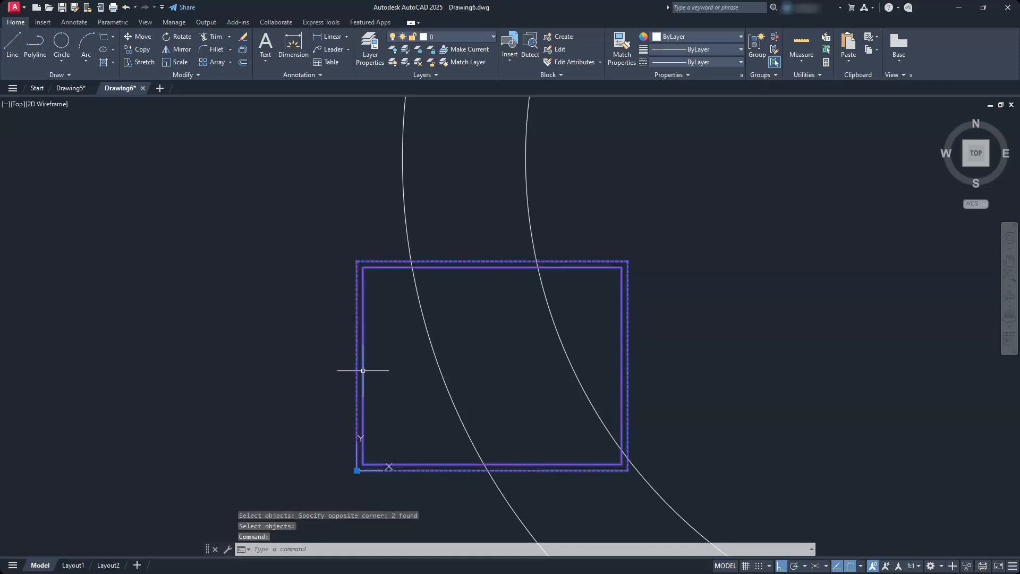
right_click(364, 375)
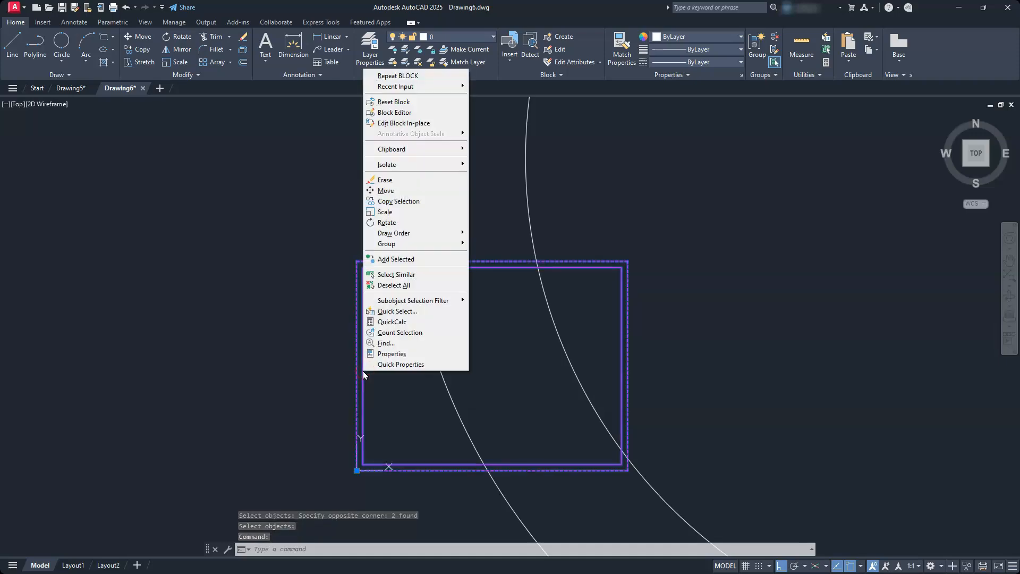
left_click(374, 354)
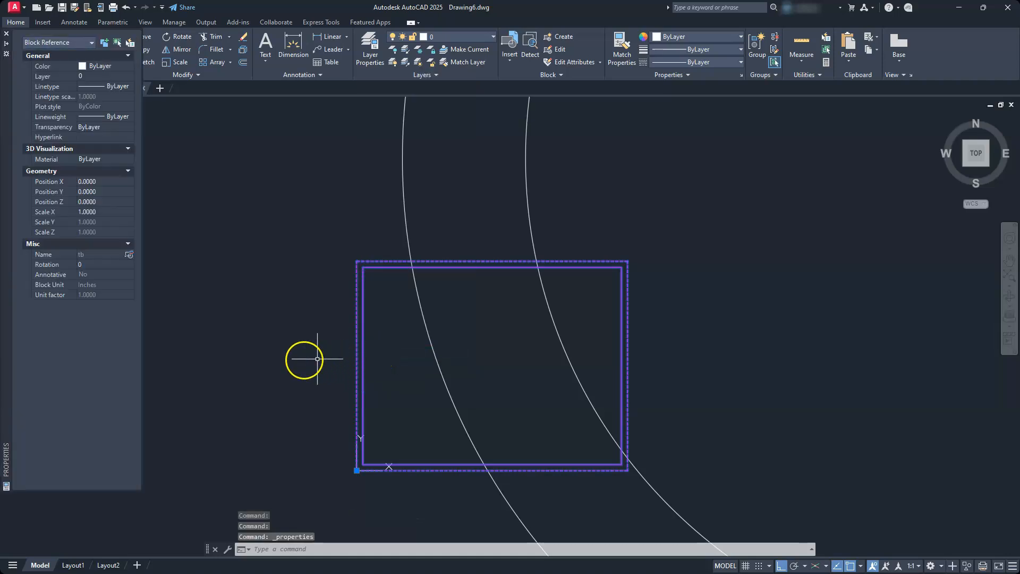
scroll(496, 330, "down", 10)
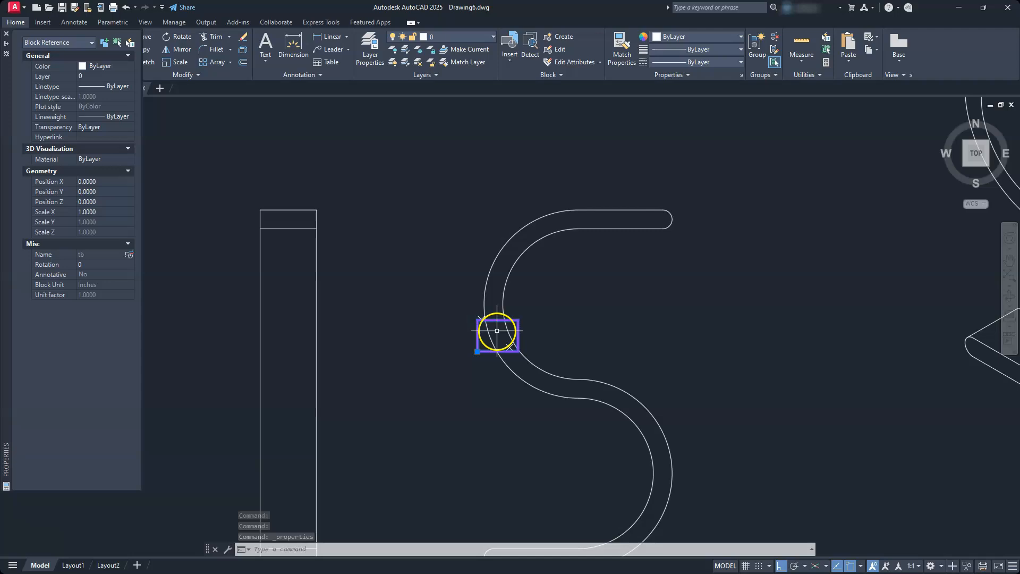
middle_click_drag(454, 372, 455, 327)
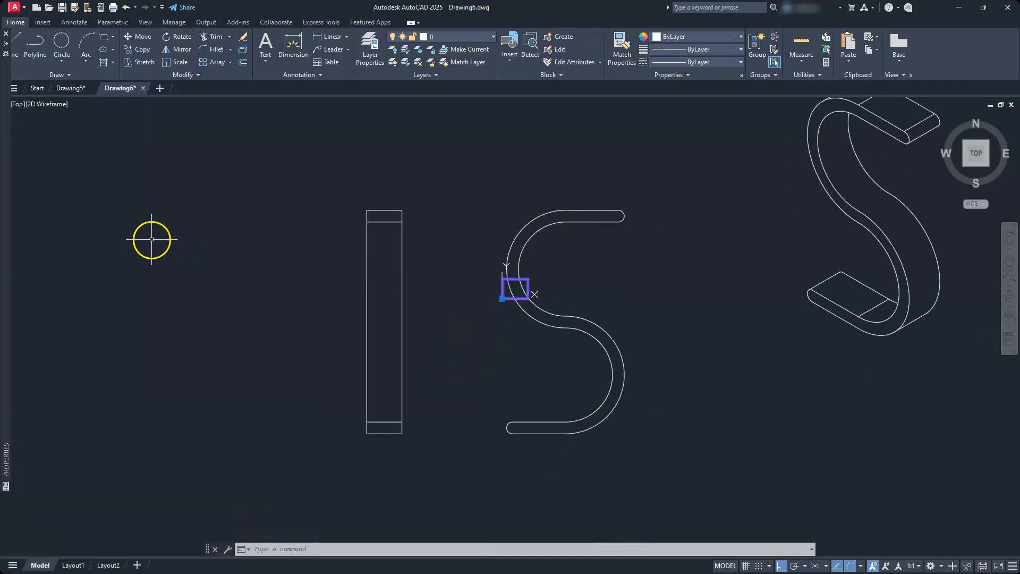
Step: Set the tb block's uniform scale to 8 through its X scale property
mouse_move(10, 233)
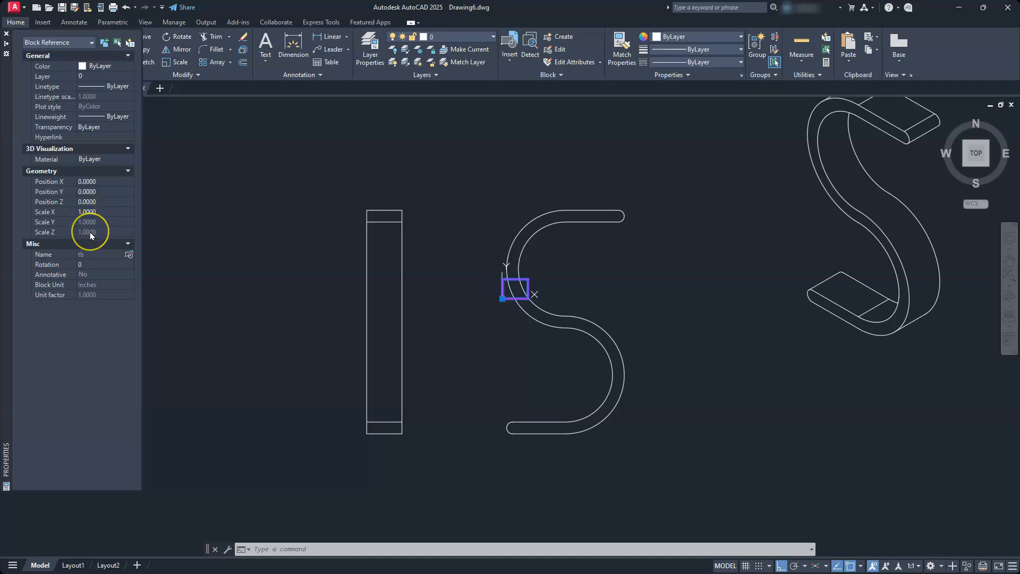
left_click(88, 219)
left_click(86, 212)
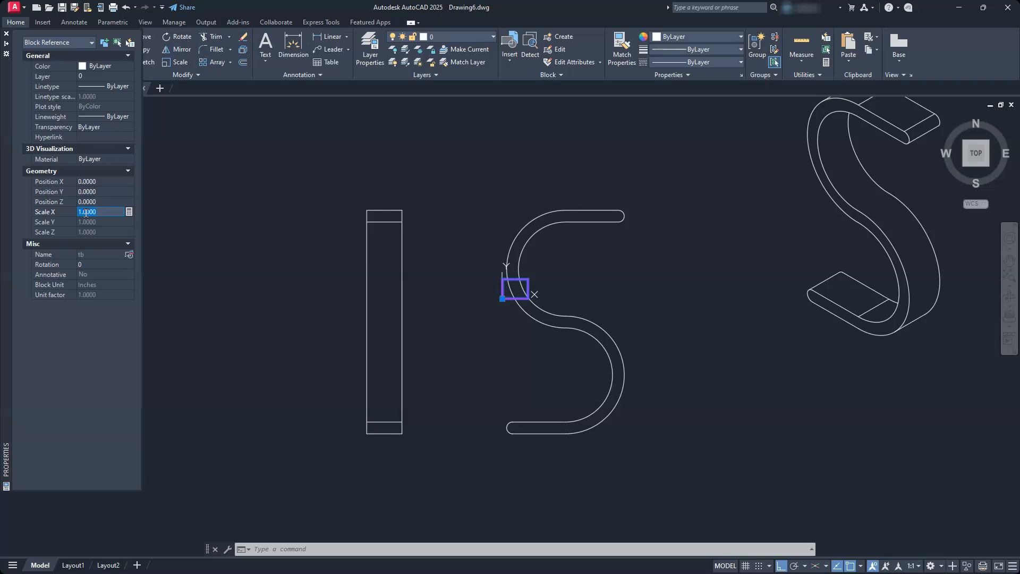
type("8")
key("Return")
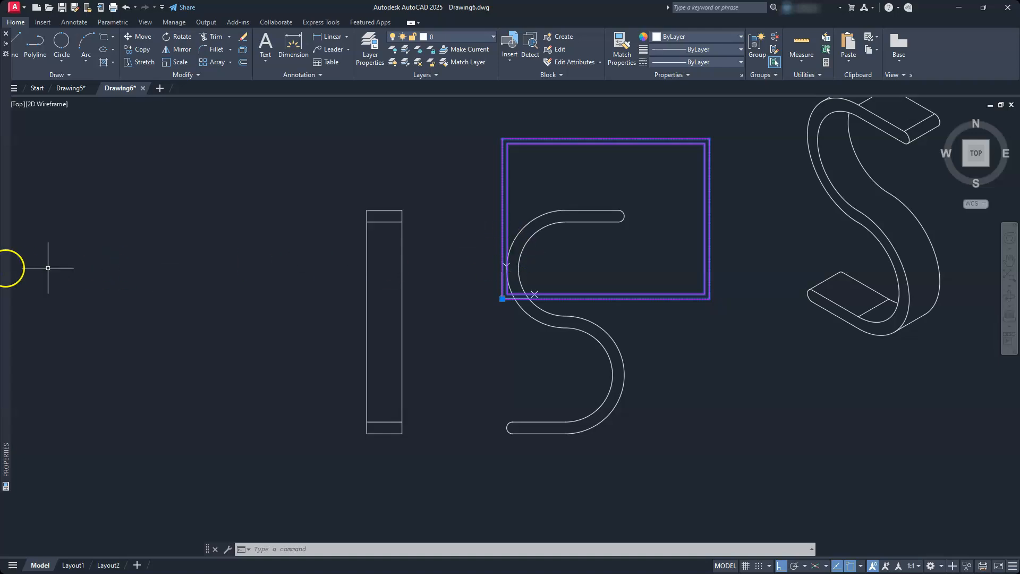
Step: Set the tb block's uniform scale to 12 through its X scale property
mouse_move(5, 268)
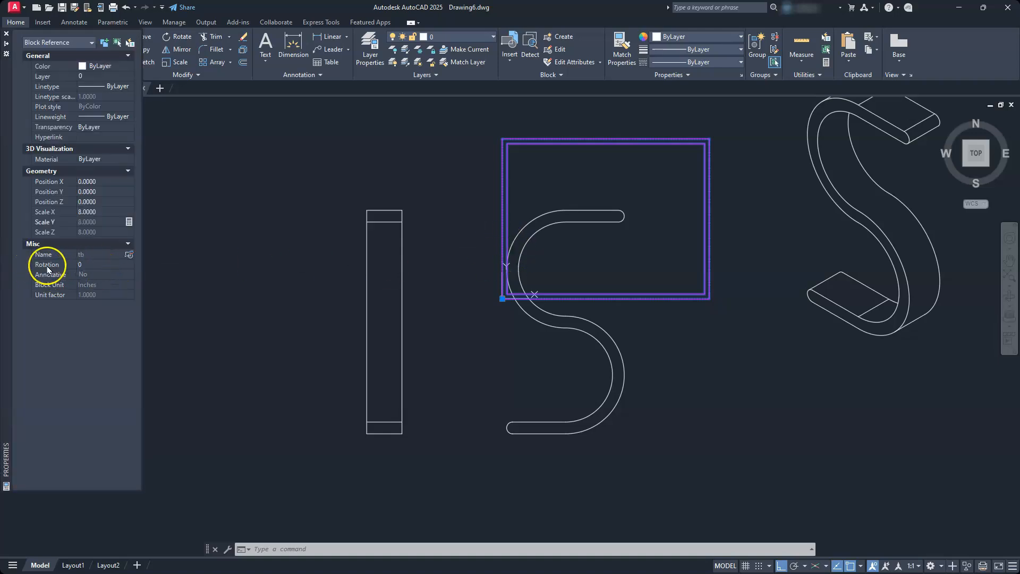
left_click(89, 212)
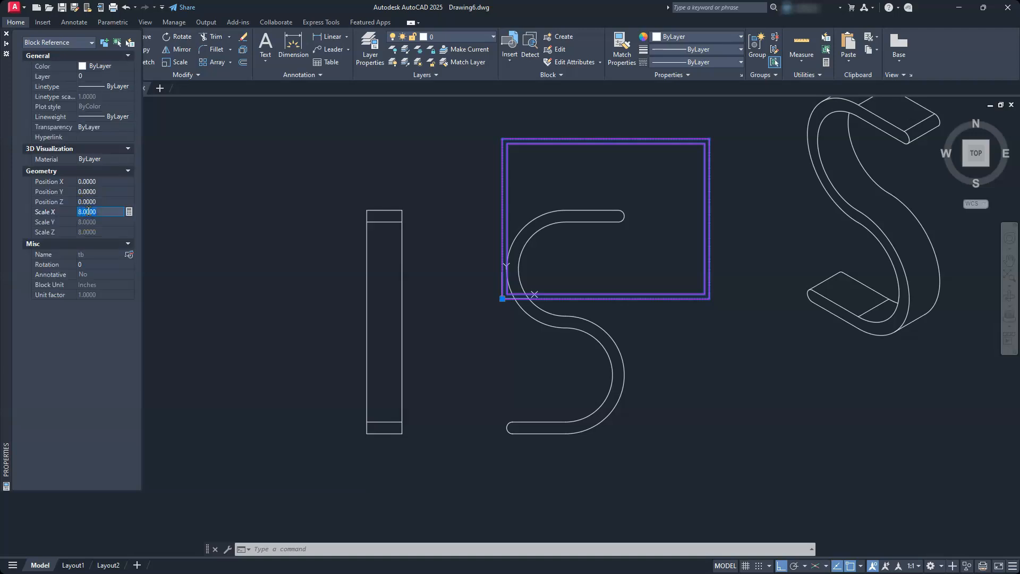
type("12")
key("Tab")
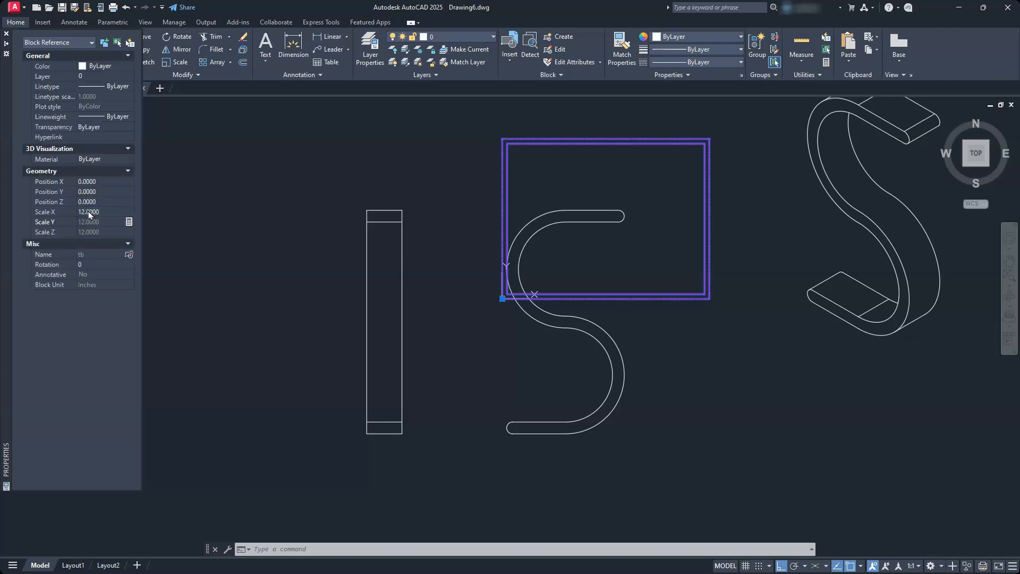
Step: Set the tb block's uniform scale to 20 through its X scale property and deselect the block
scroll(440, 249, "down", 4)
middle_click_drag(539, 207, 506, 276)
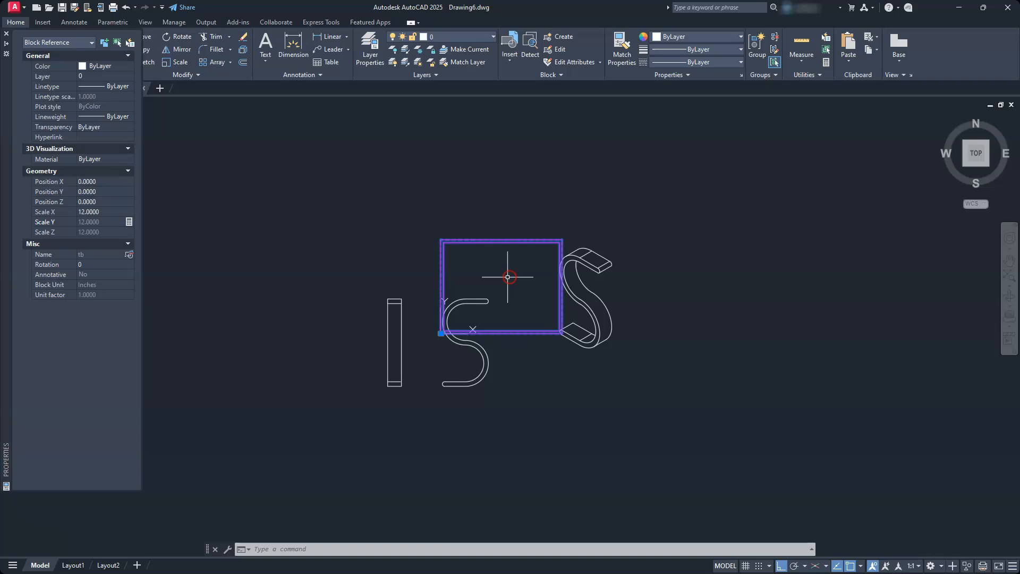
scroll(505, 277, "up", 2)
left_click(92, 211)
type("20")
key("Tab")
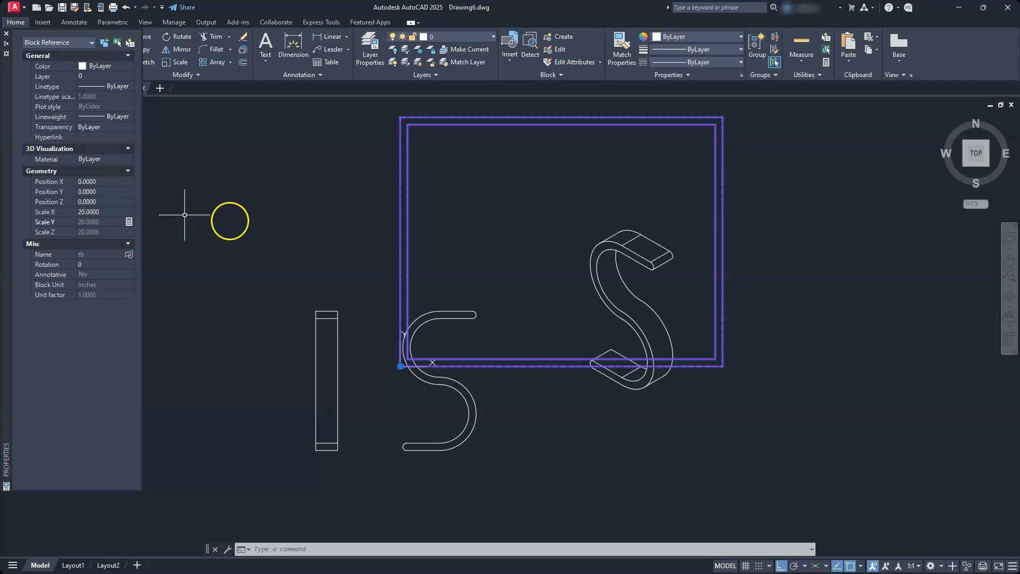
left_click(439, 246)
key("Escape")
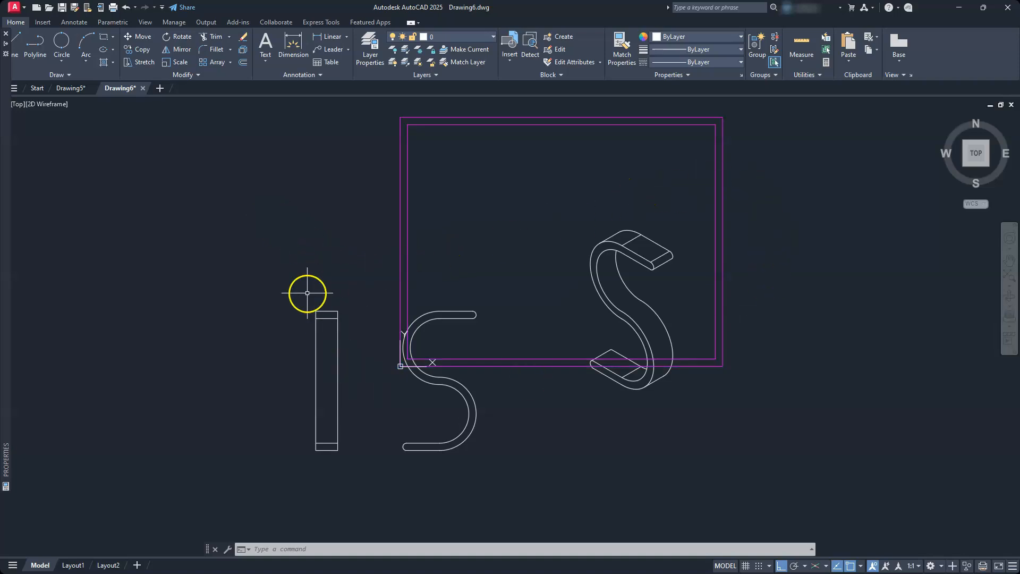
Step: Move all three bracket views together about 122 units at 38° with Ortho off, placing the side and front views inside the border
left_click(125, 38)
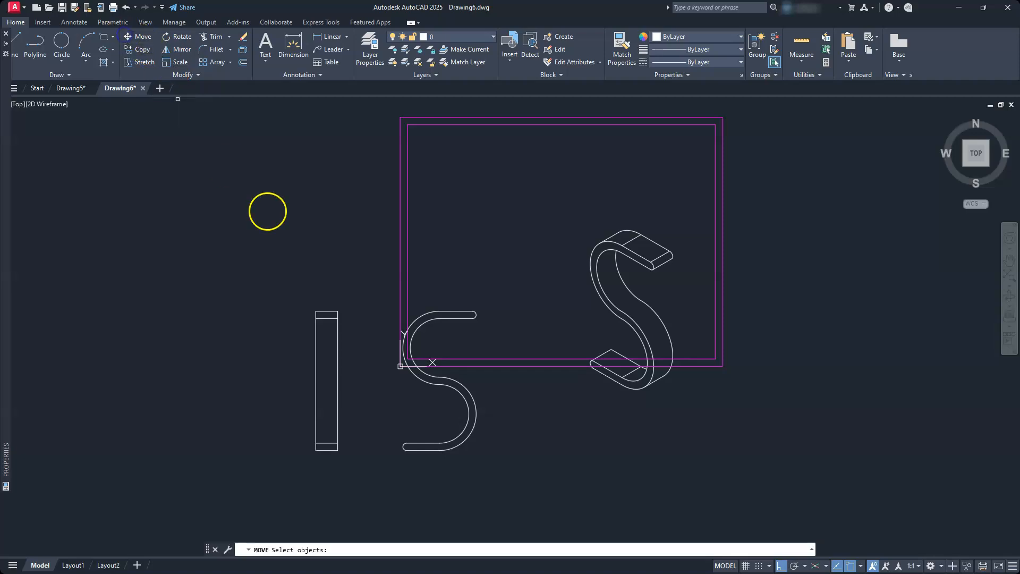
left_click(294, 506)
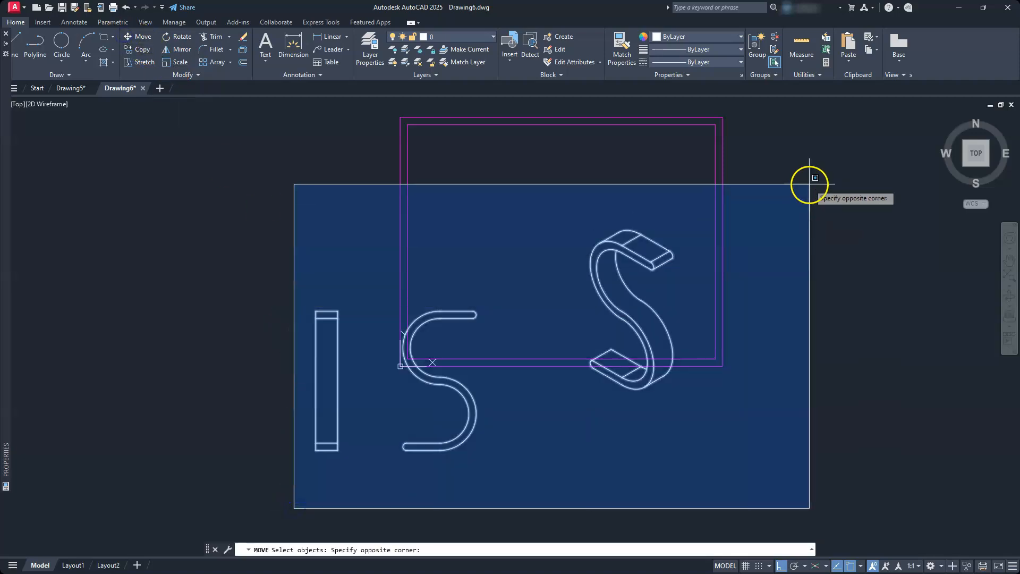
left_click(808, 183)
key("Return")
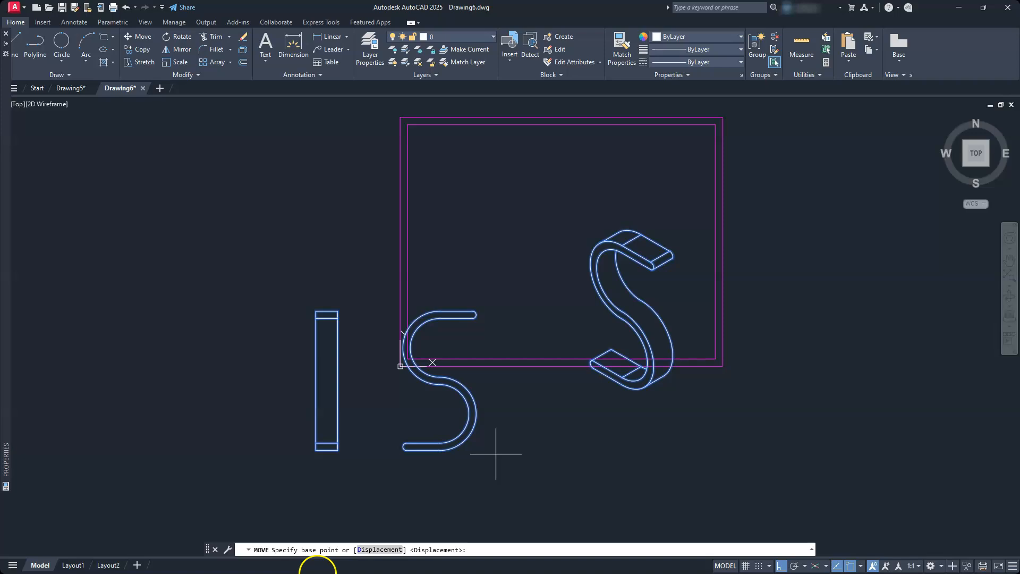
left_click(376, 418)
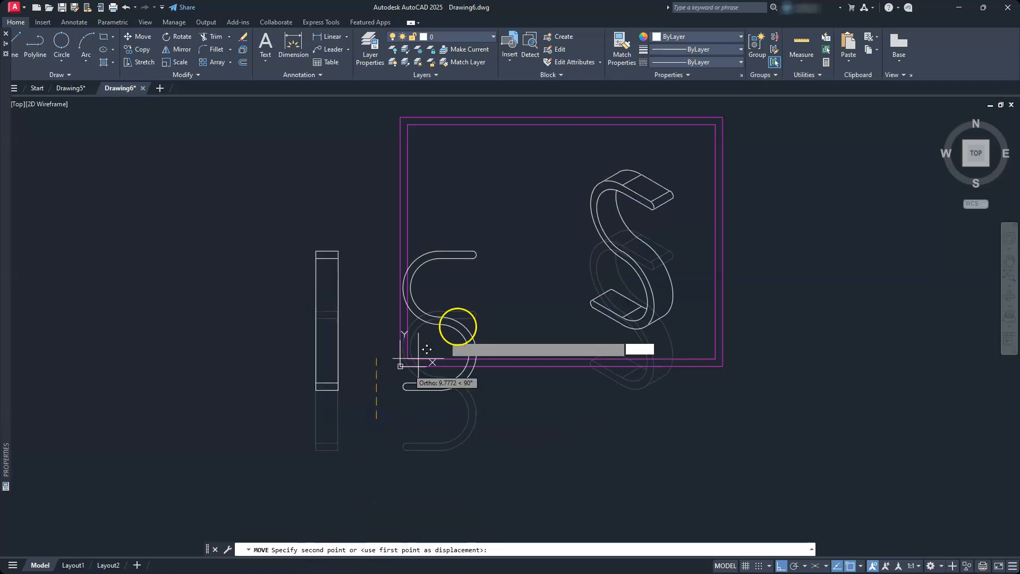
left_click(780, 565)
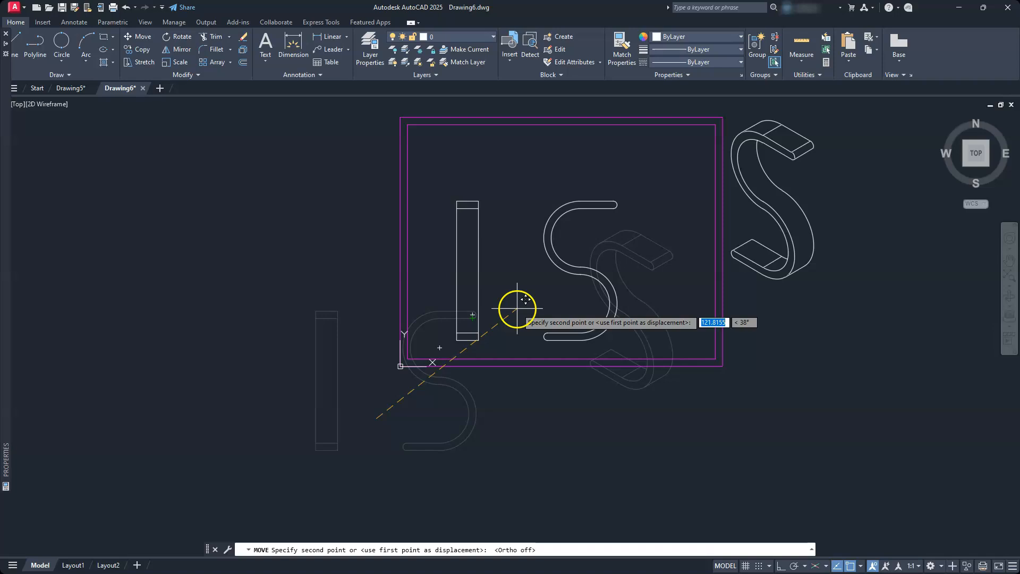
left_click(518, 308)
middle_click_drag(602, 282, 551, 395)
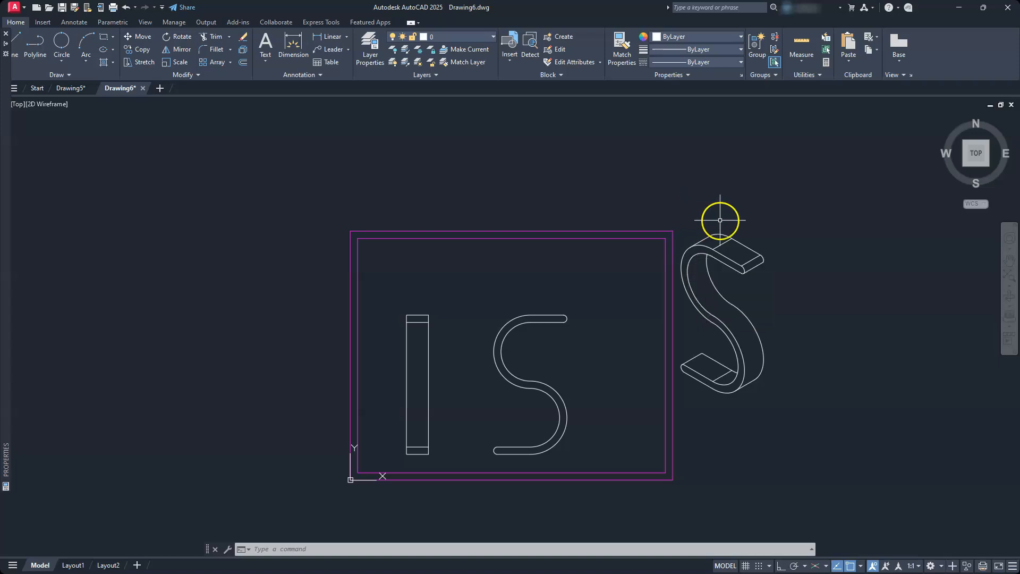
Step: Scale the isometric view by a factor of .5 about a point near its center
left_click(176, 62)
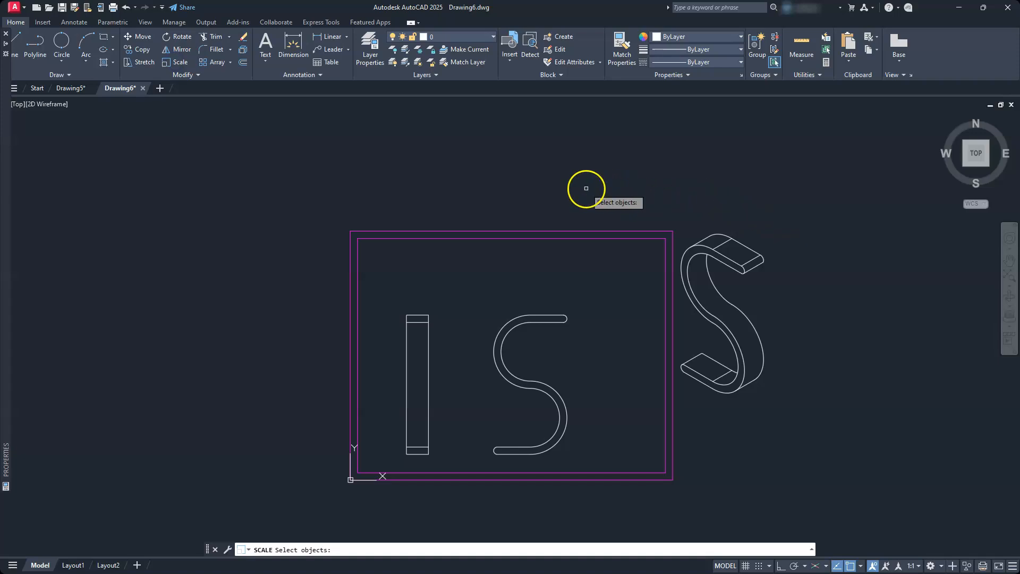
left_click(636, 183)
left_click(809, 376)
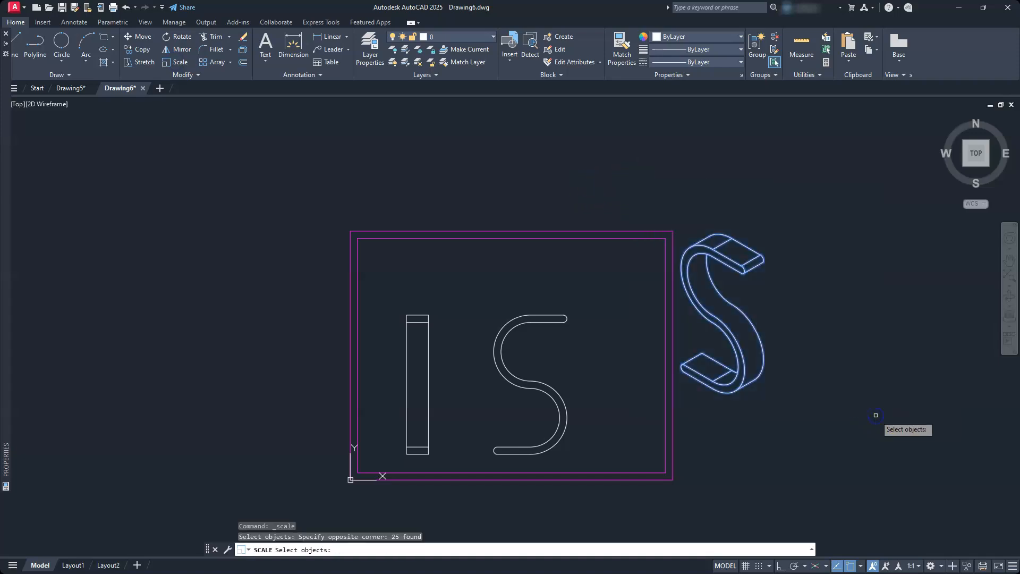
key("Return")
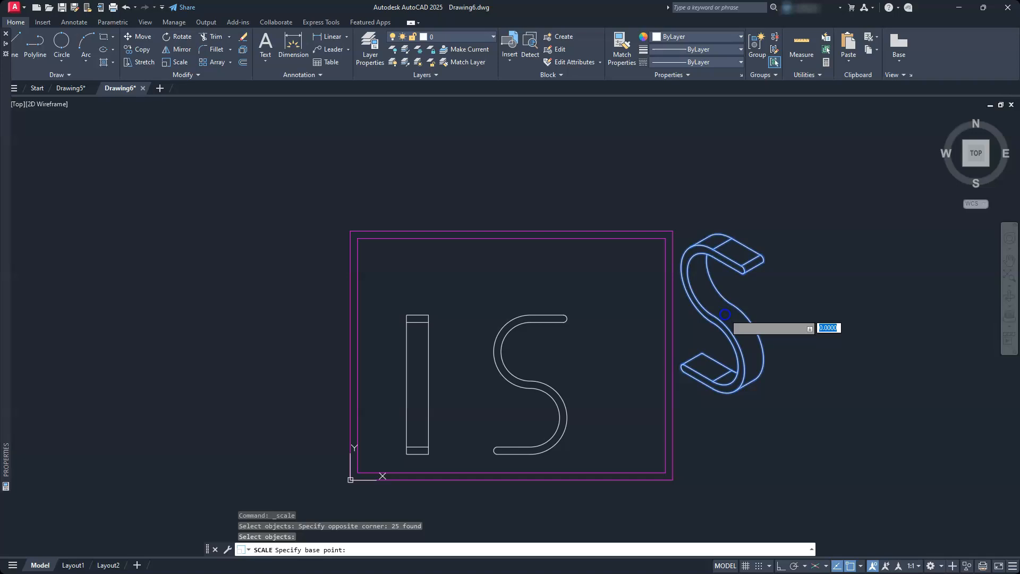
left_click(725, 314)
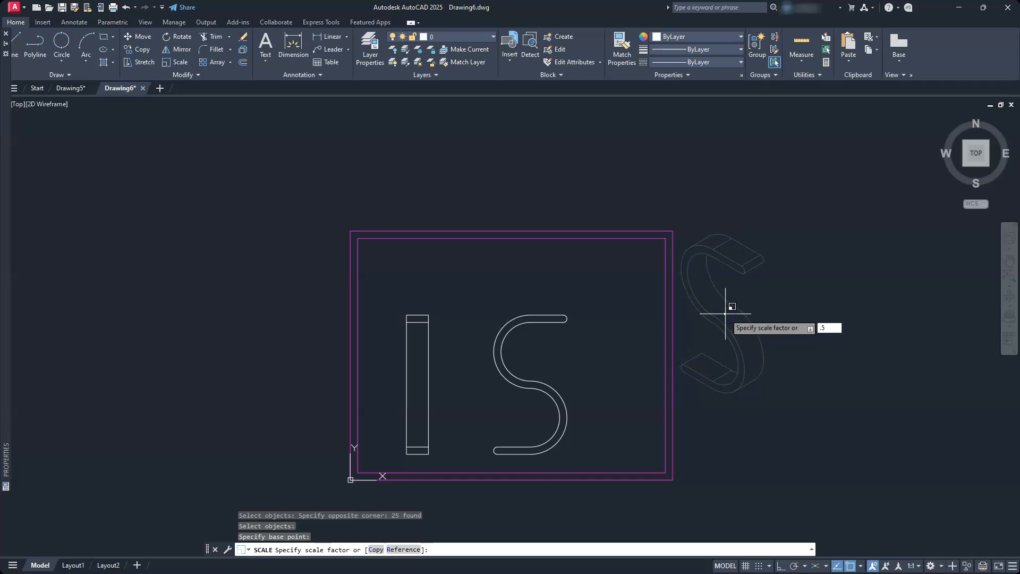
key("Return")
key("Escape")
key("Escape")
key("Escape")
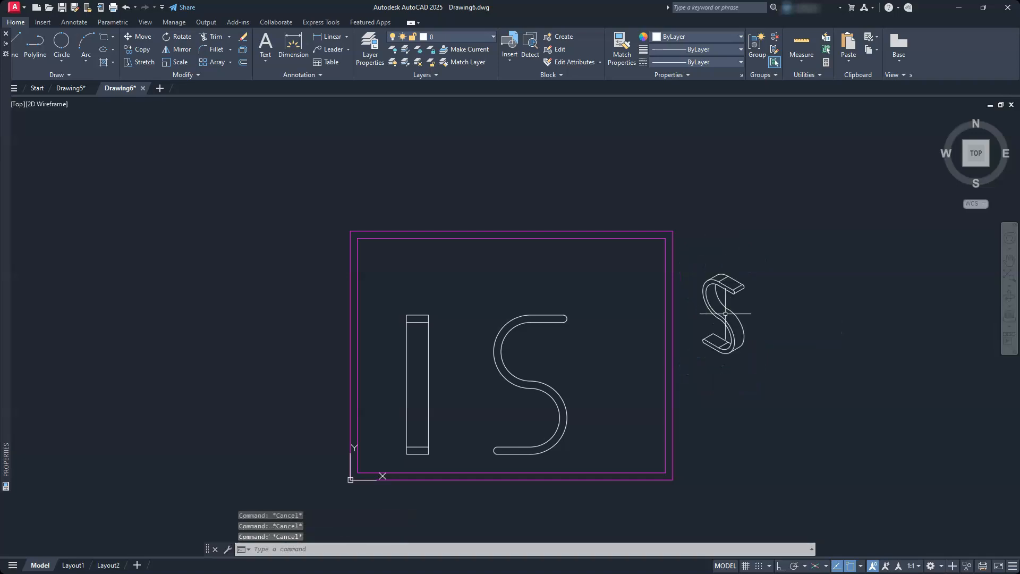
Step: Move the reduced isometric view into the upper-right corner of the title block border
left_click(139, 36)
left_click(803, 232)
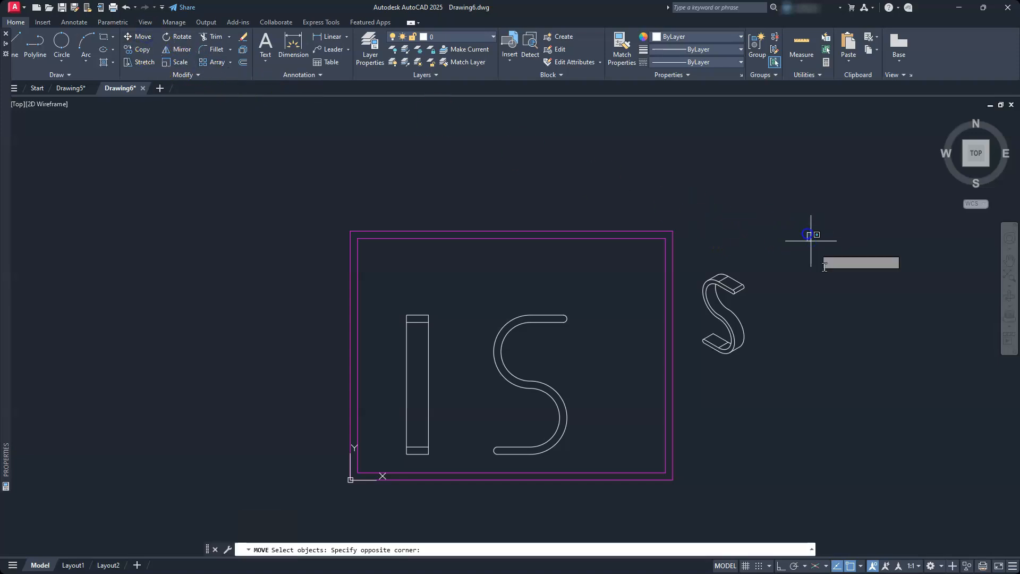
left_click(694, 398)
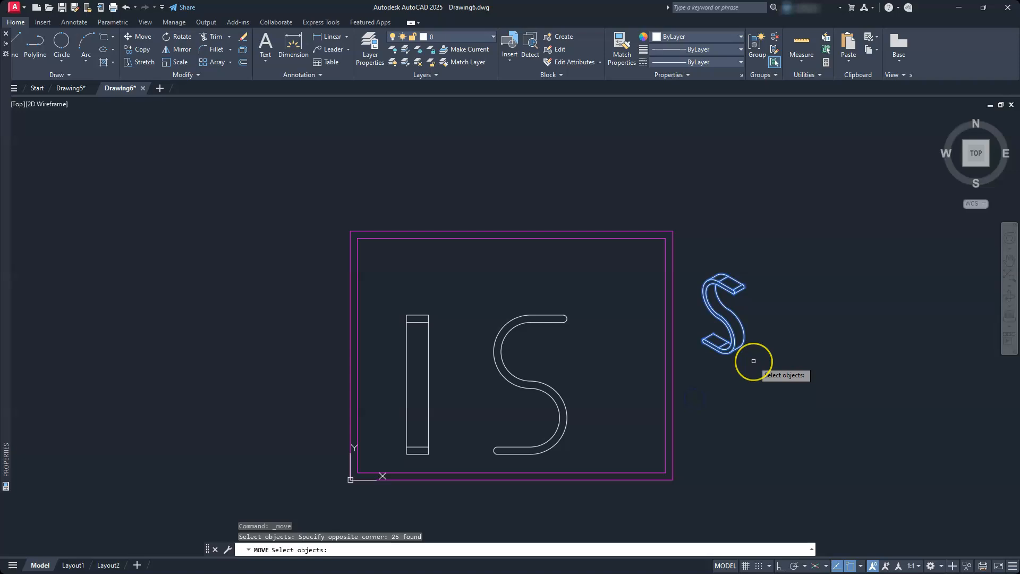
key("Return")
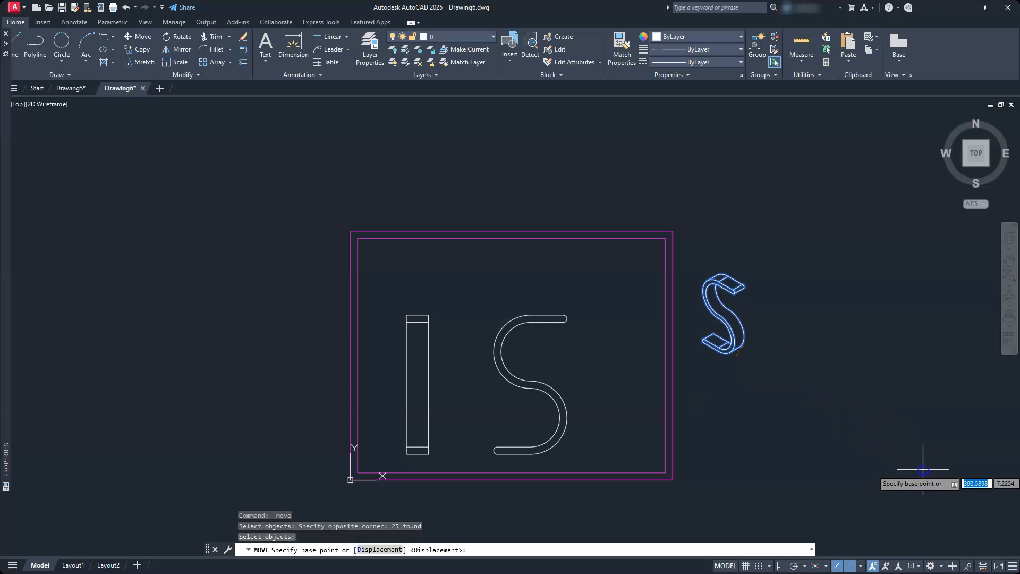
left_click(923, 469)
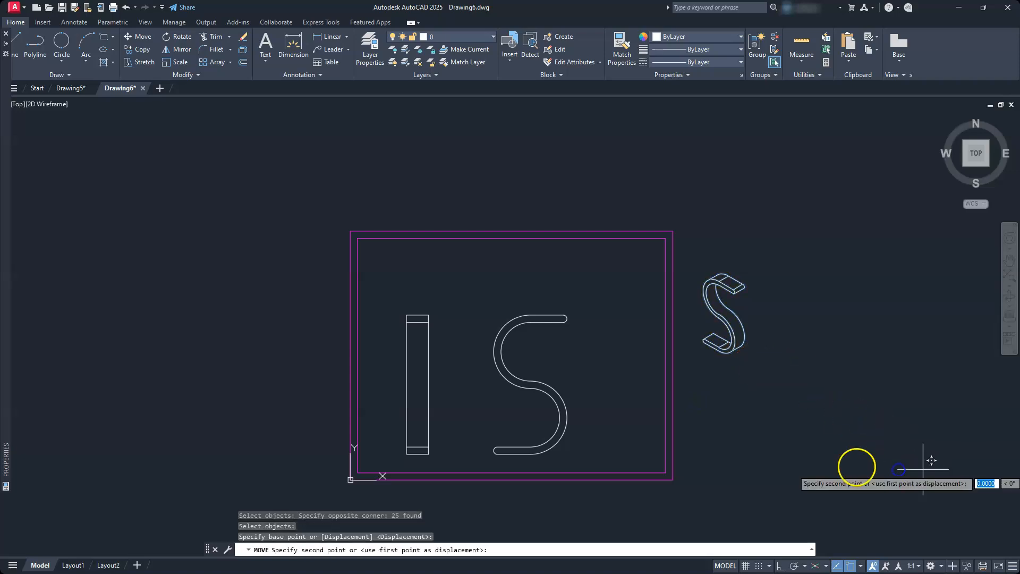
left_click(826, 439)
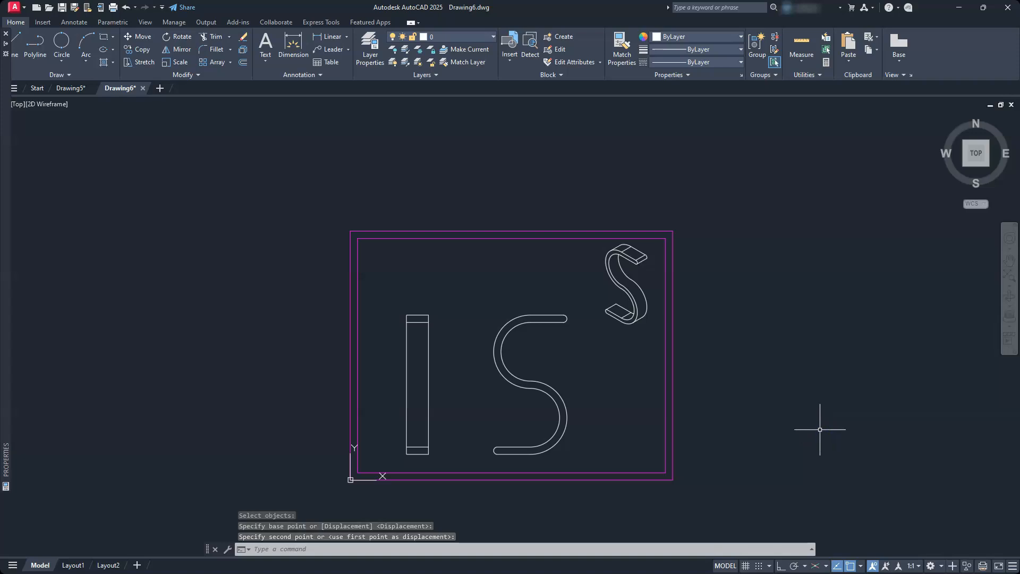
middle_click_drag(512, 471, 609, 466)
key("Escape")
key("Escape")
key("Escape")
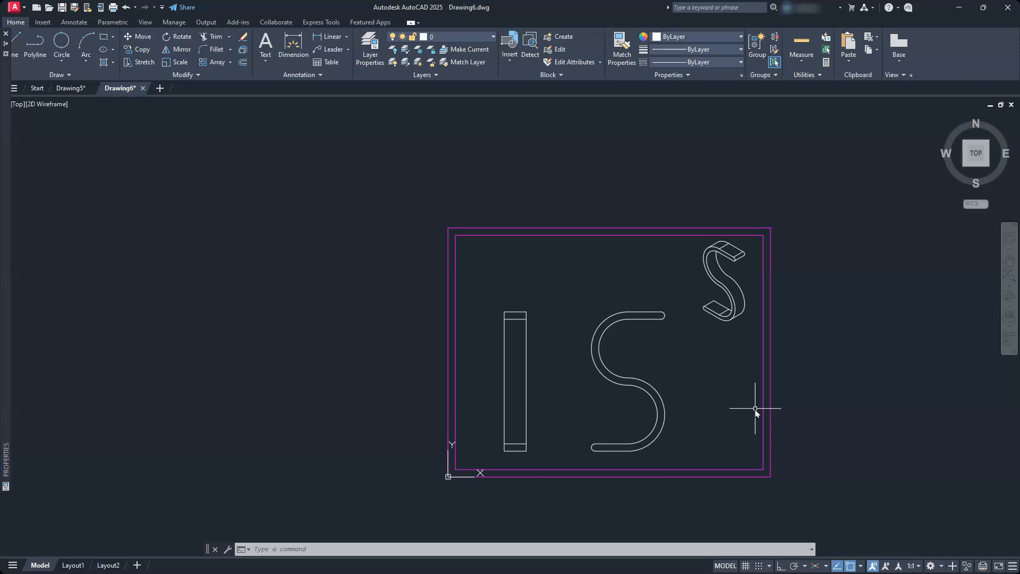
Step: Set the global linetype scale (LTSCALE) to 20
type("LTS")
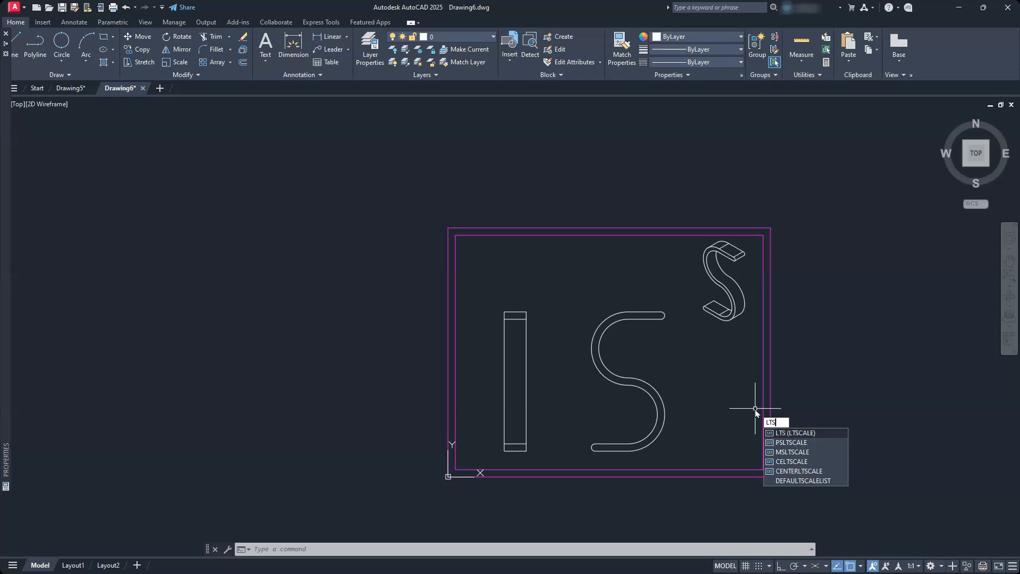
key("Return")
type("20")
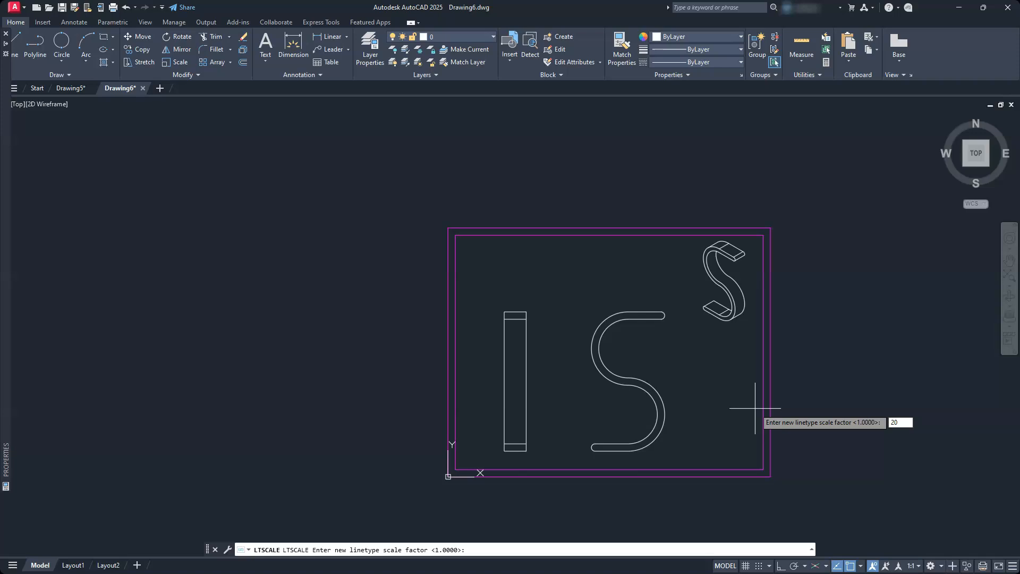
key("Return")
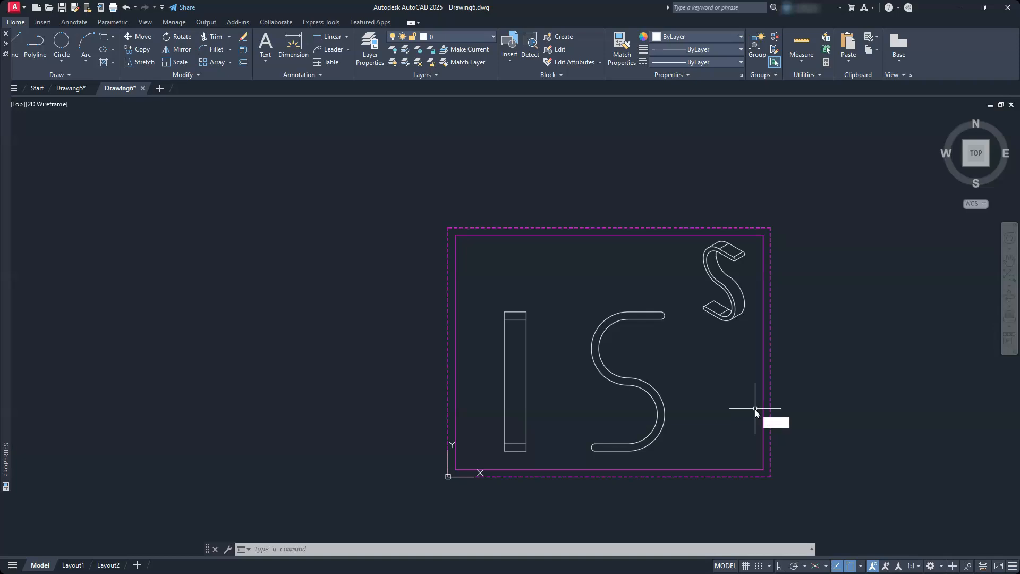
Step: Set the CENTERLAYER system variable to the cen layer
type("la")
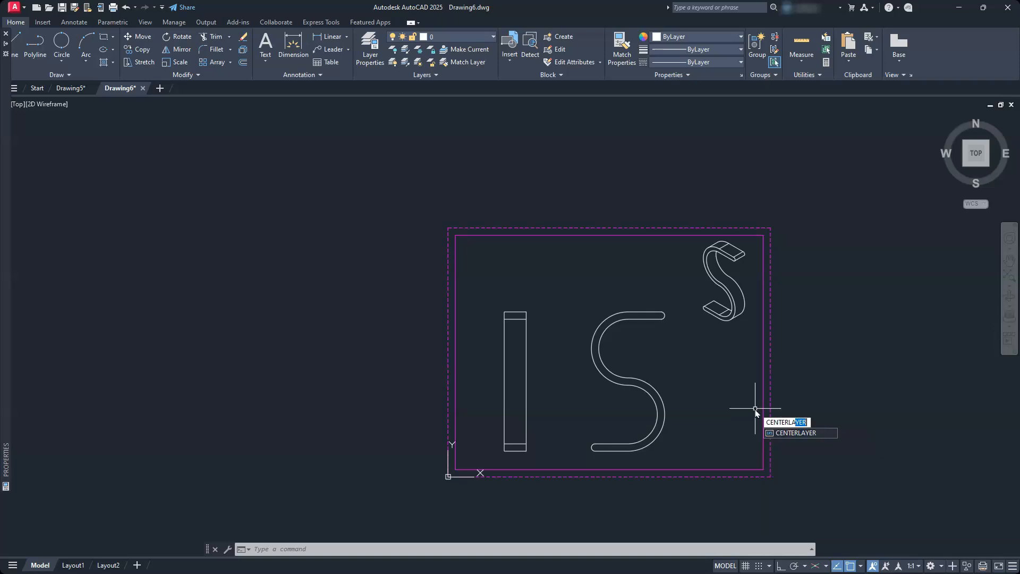
key("Return")
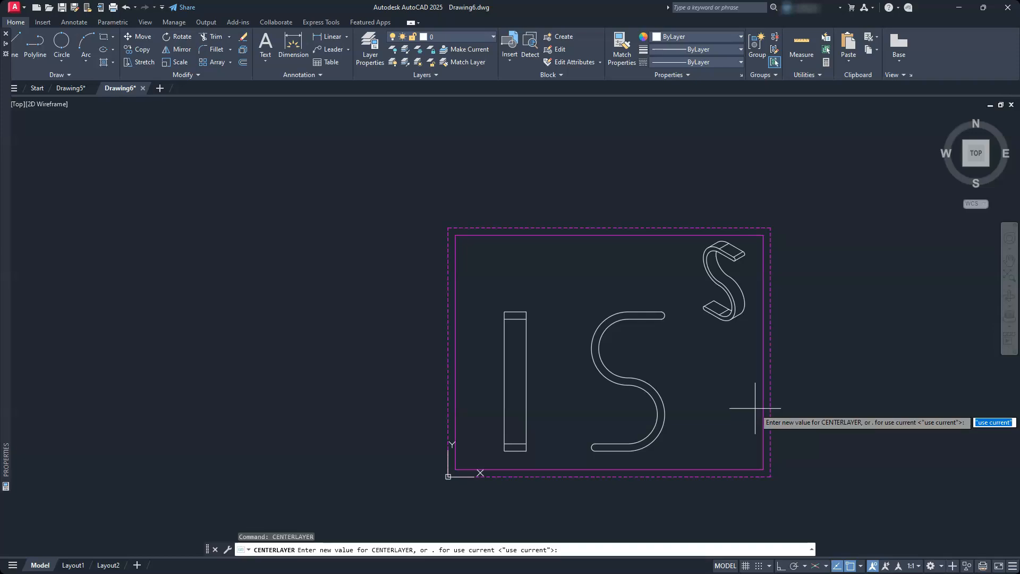
type("cen")
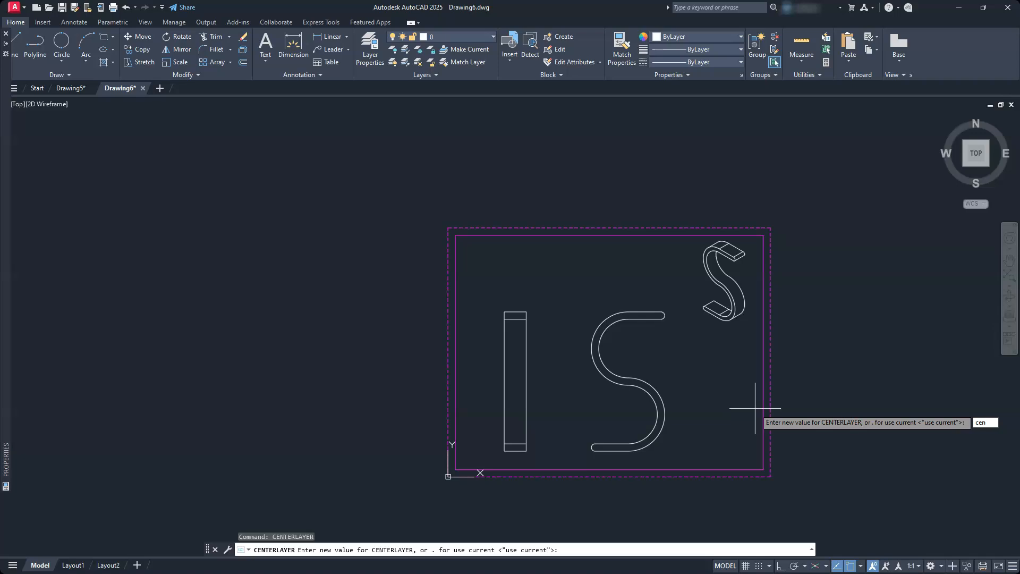
key("Return")
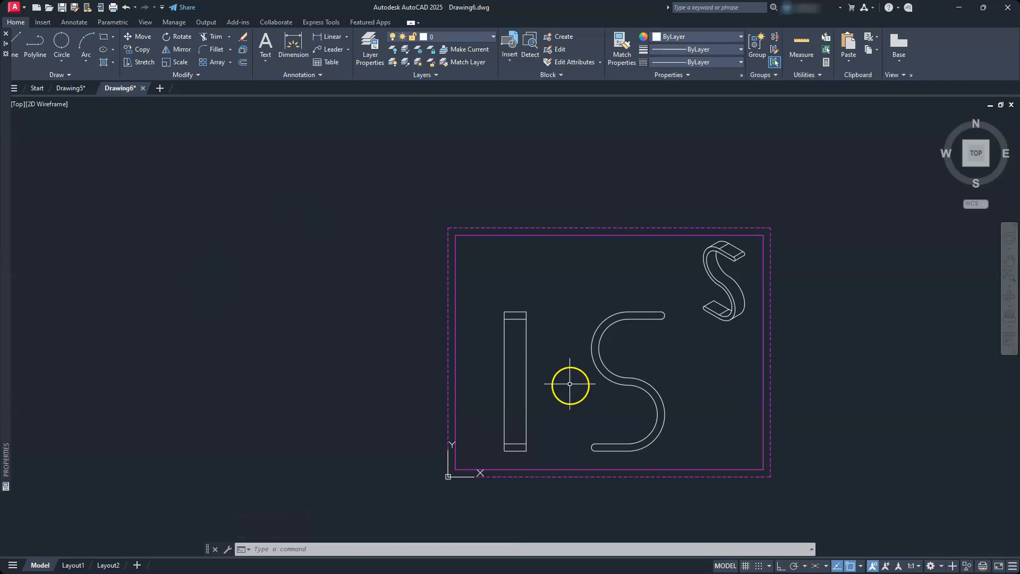
Step: Add a center mark to the upper outer arc of the front S view and erase that mark
scroll(628, 412, "up", 5)
mouse_move(628, 413)
middle_mouse_down()
mouse_move(611, 339)
mouse_move(530, 326)
middle_mouse_up()
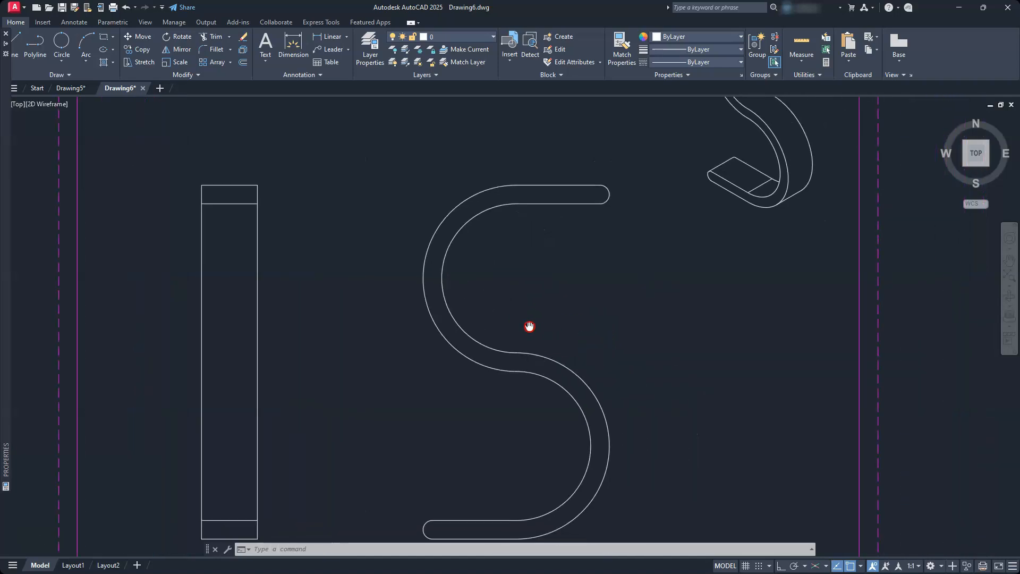
left_click(72, 24)
left_click(353, 41)
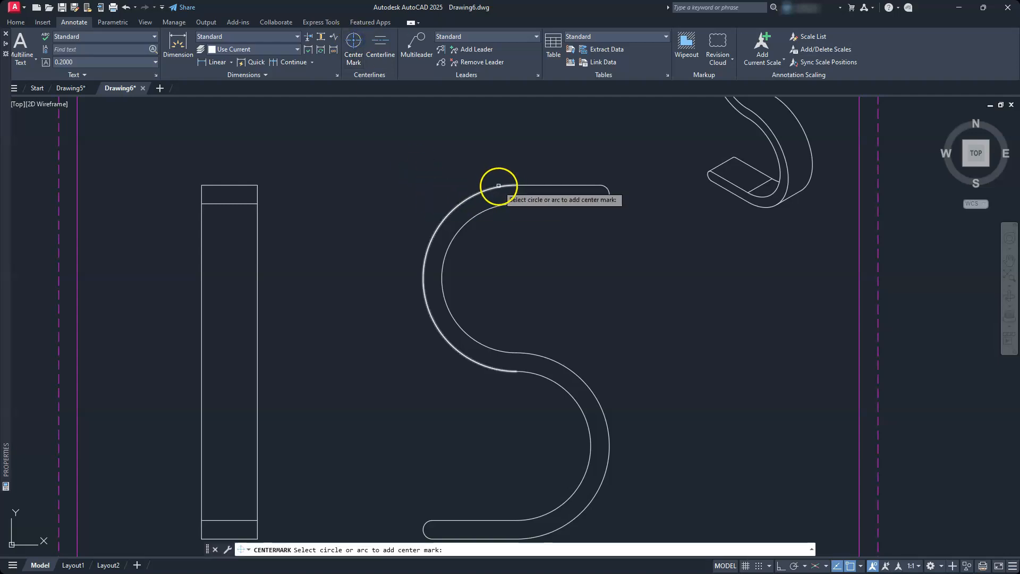
scroll(507, 186, "up", 4)
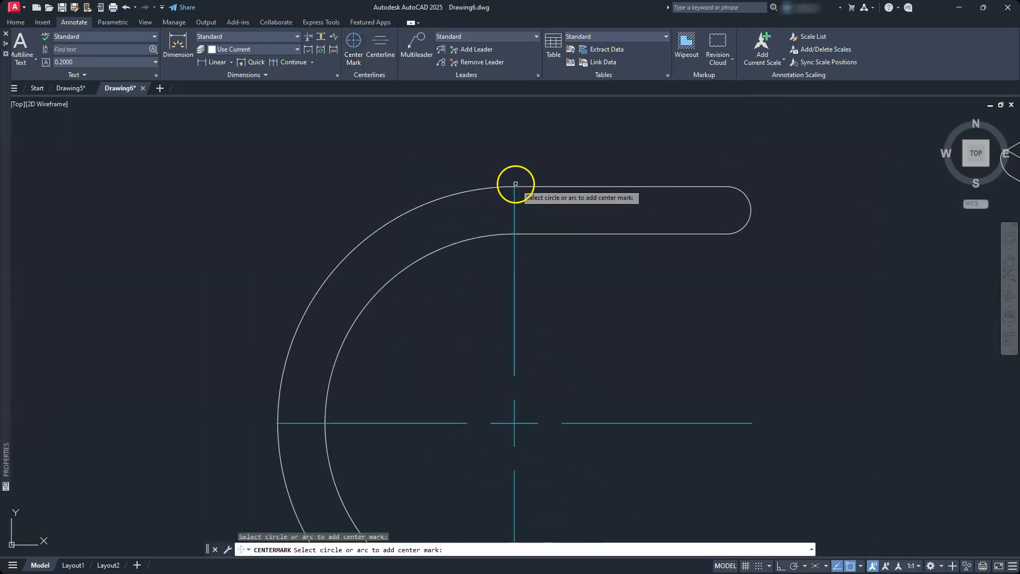
scroll(514, 183, "up", 5)
scroll(498, 164, "down", 2)
scroll(498, 164, "down", 5)
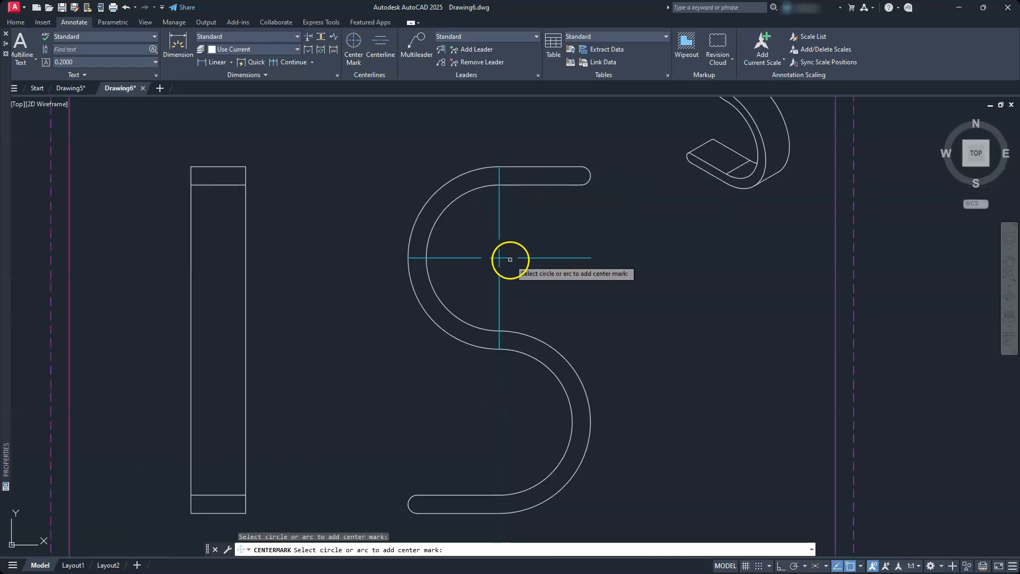
key("Escape")
key("Escape")
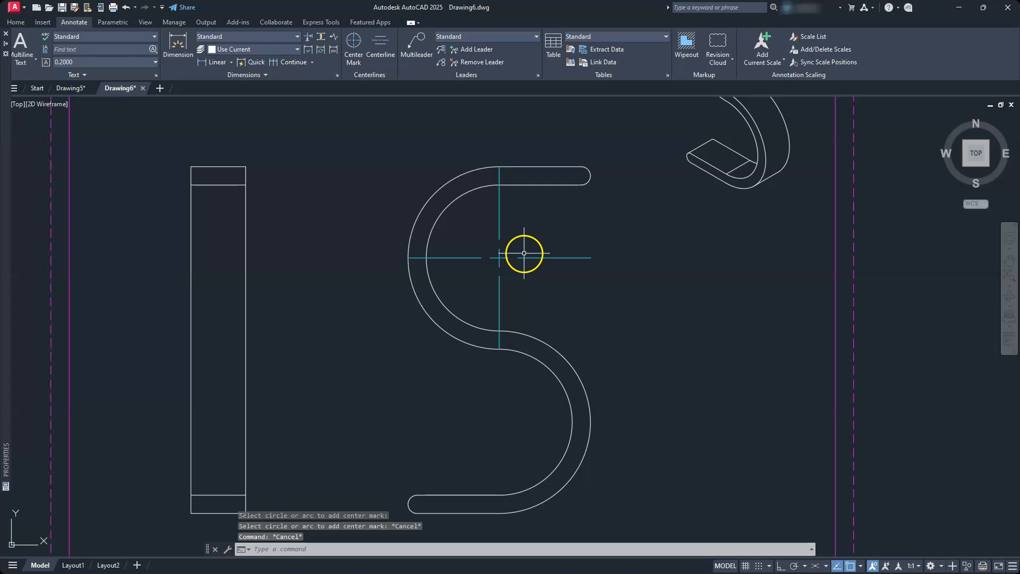
left_click(531, 259)
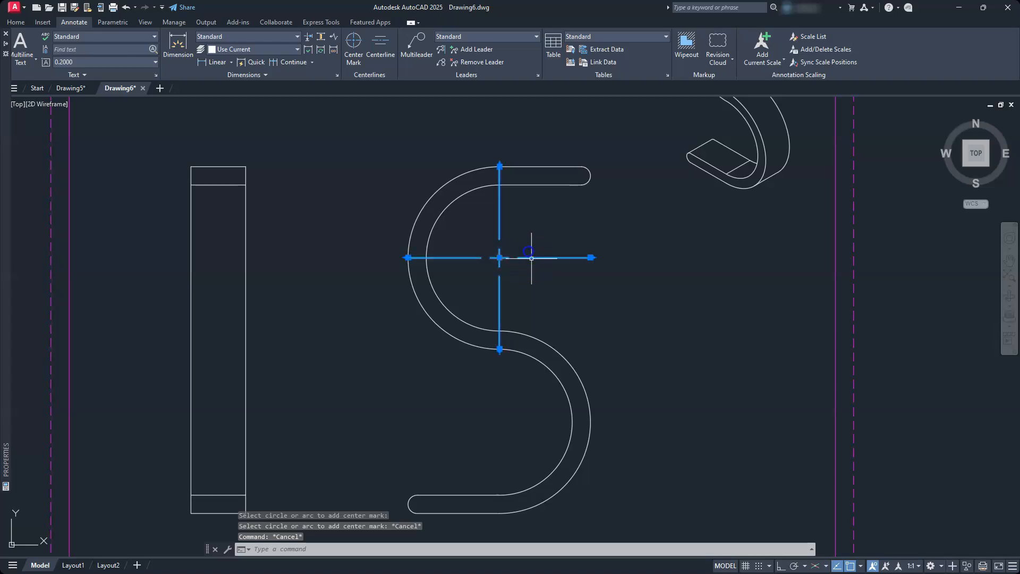
key("Delete")
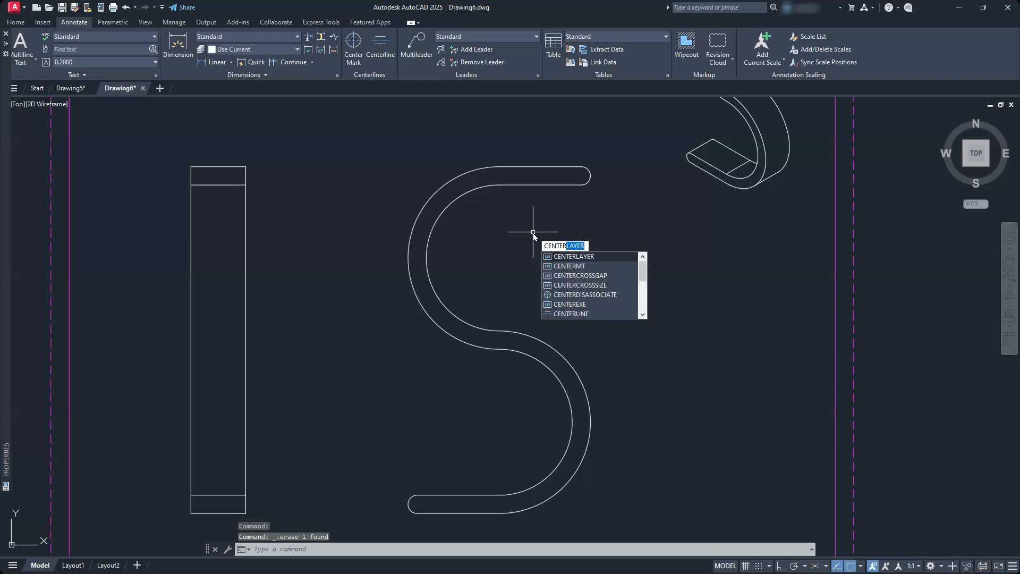
Step: Set the CENTEREXE system variable to 3
type("exe")
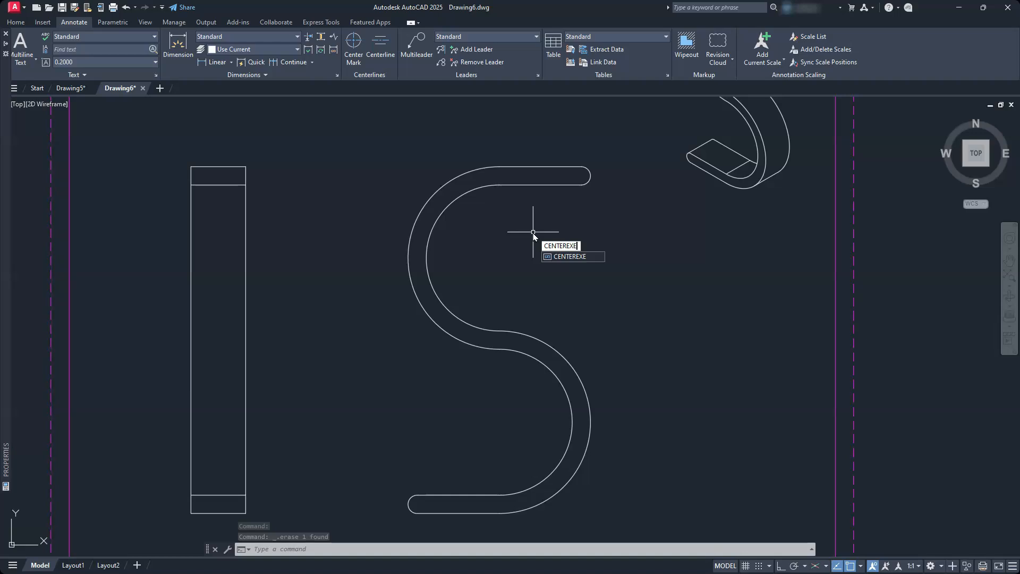
key("Return")
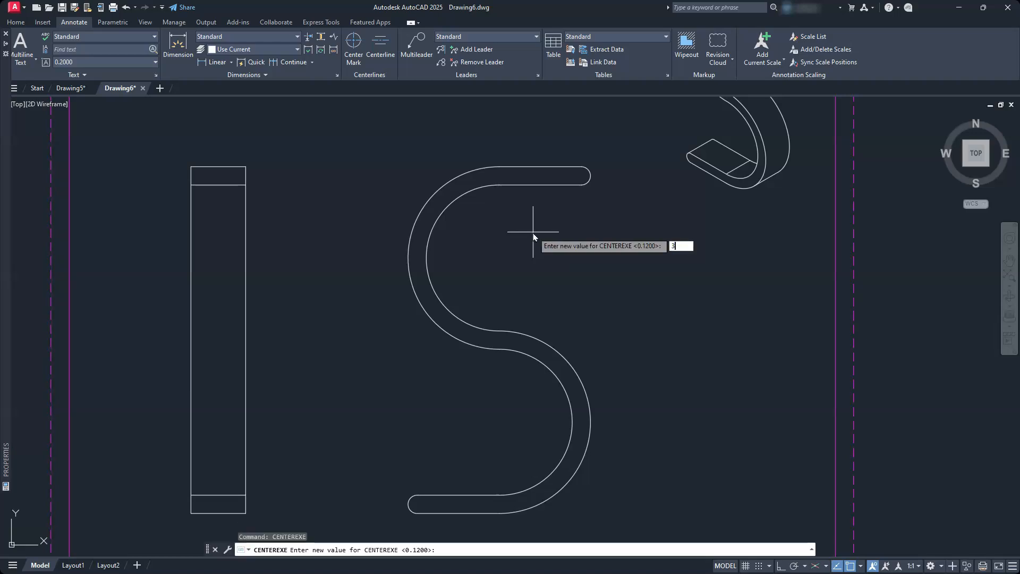
key("Return")
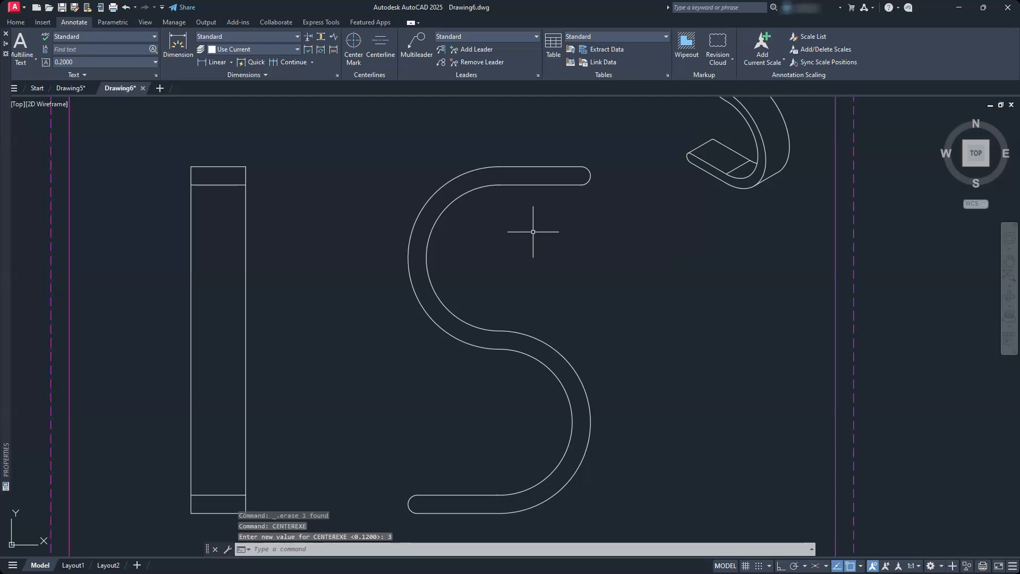
Step: Add center marks to the upper and lower outer arcs and both rounded ends of the front S view
left_click(353, 41)
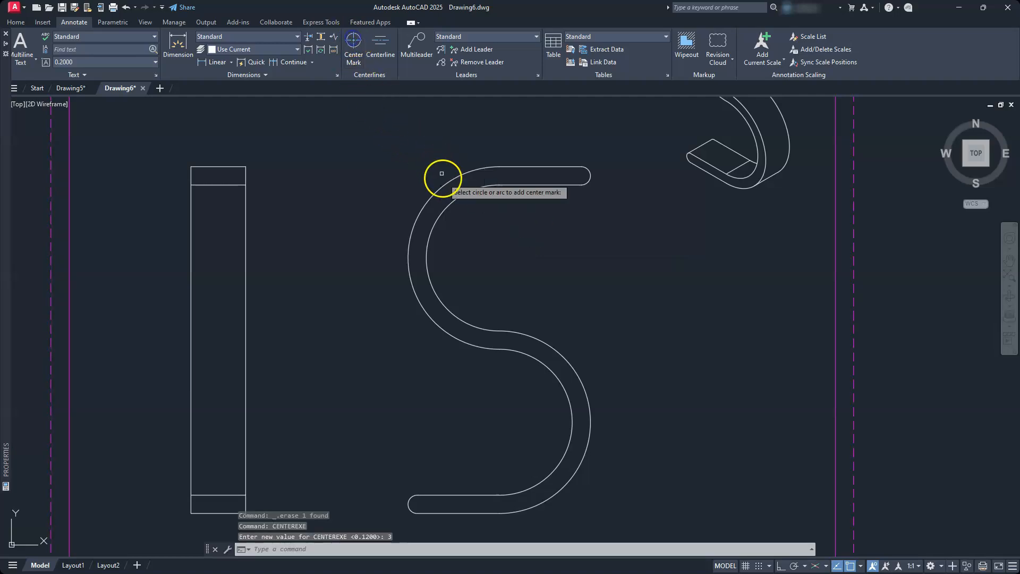
left_click(445, 183)
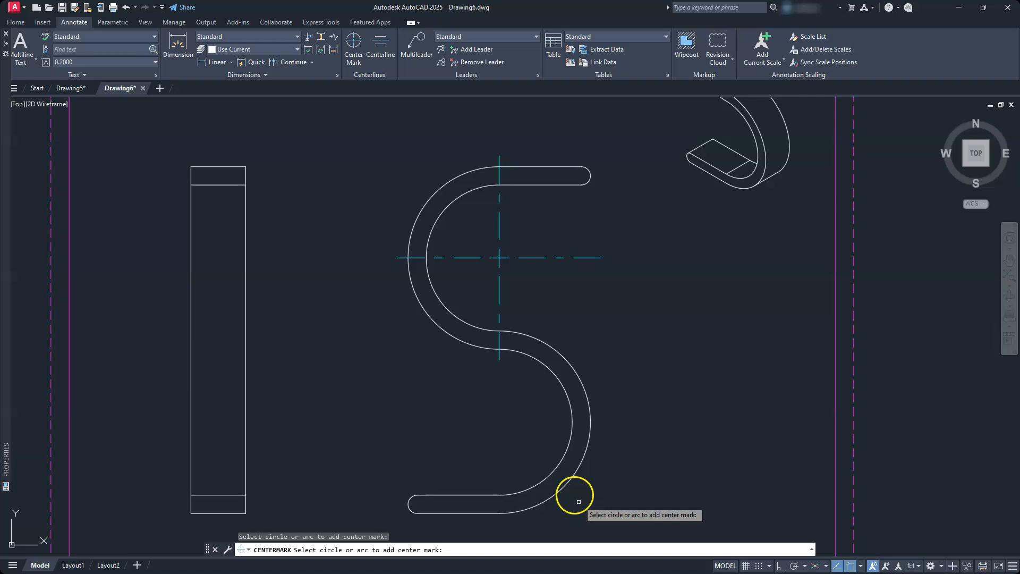
left_click(565, 486)
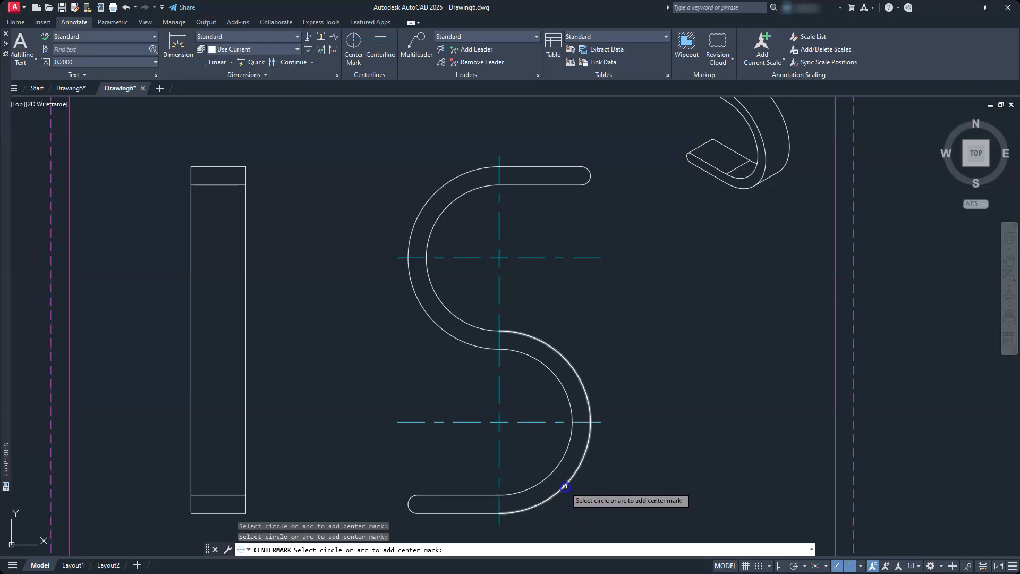
left_click(411, 501)
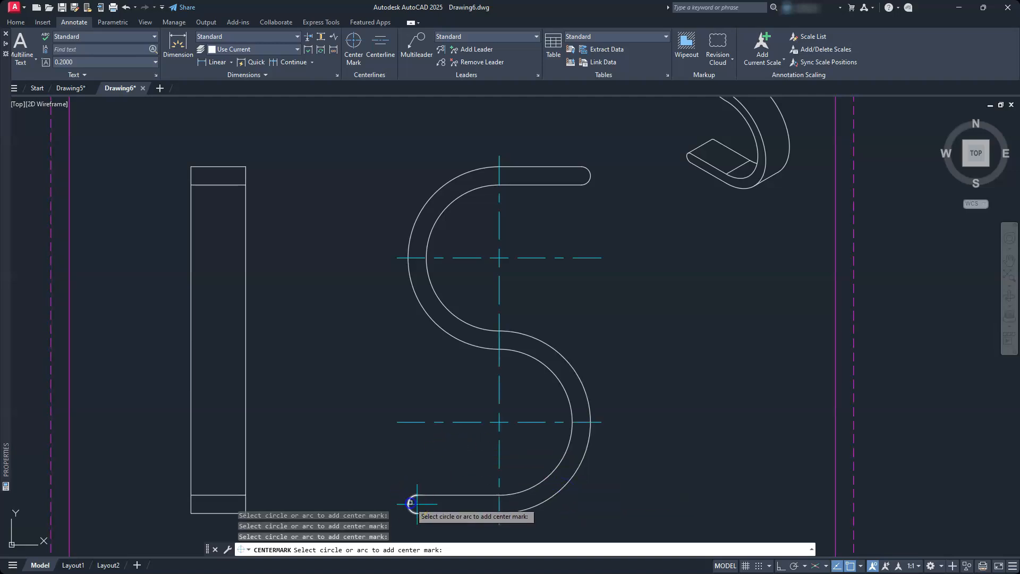
left_click(588, 174)
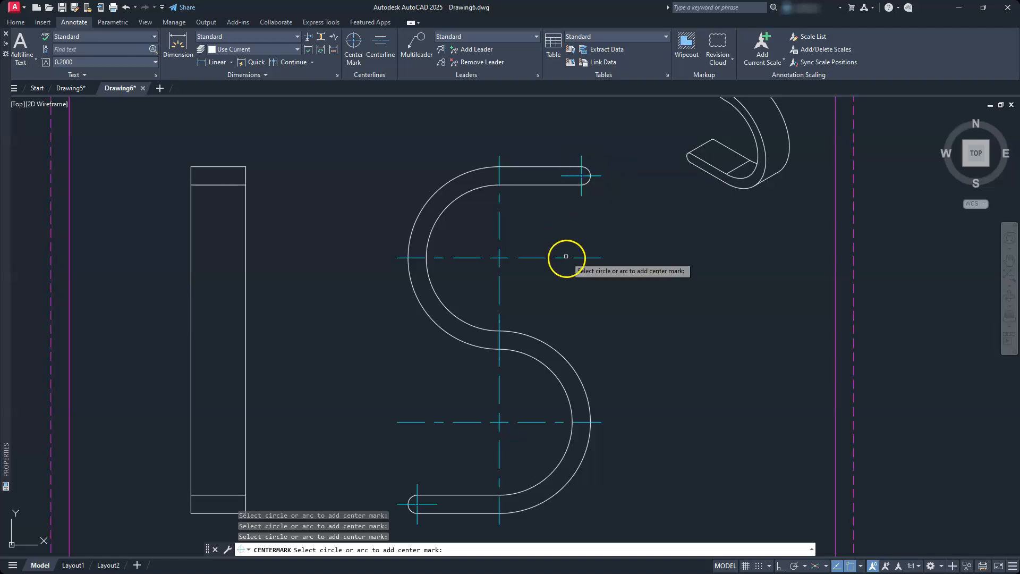
scroll(564, 257, "down", 3)
scroll(569, 280, "up", 3)
key("Escape")
key("Escape")
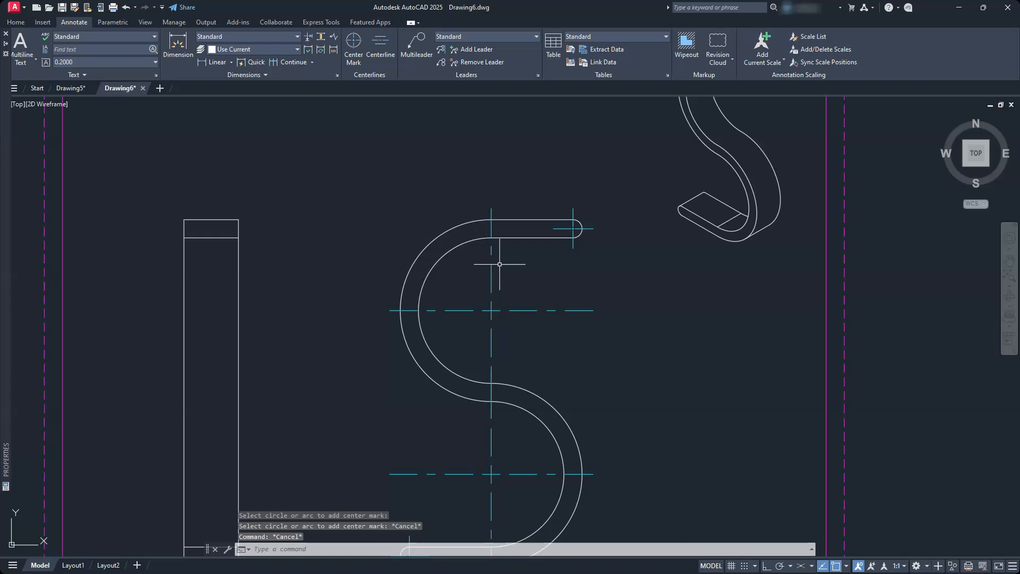
Step: Assign new dimensions to the dim layer and suppress trailing zeros for linear dimensions in the Standard dimension style
left_click(297, 49)
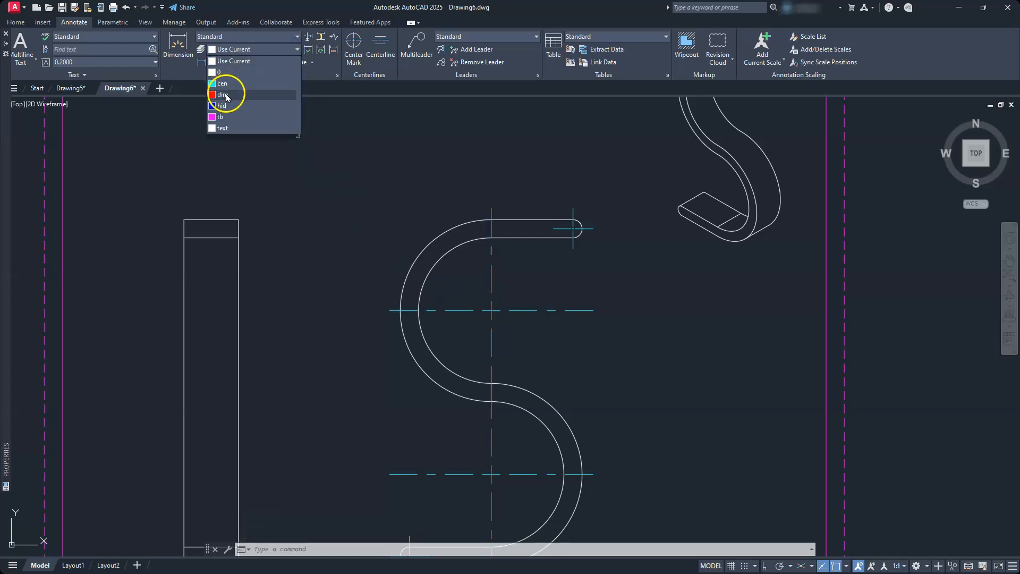
left_click(226, 96)
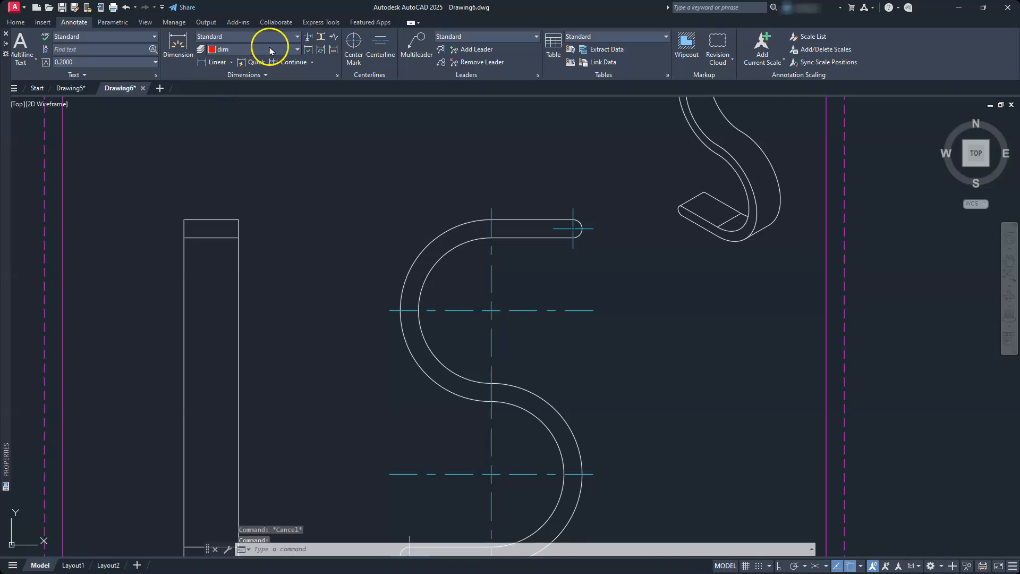
left_click(337, 76)
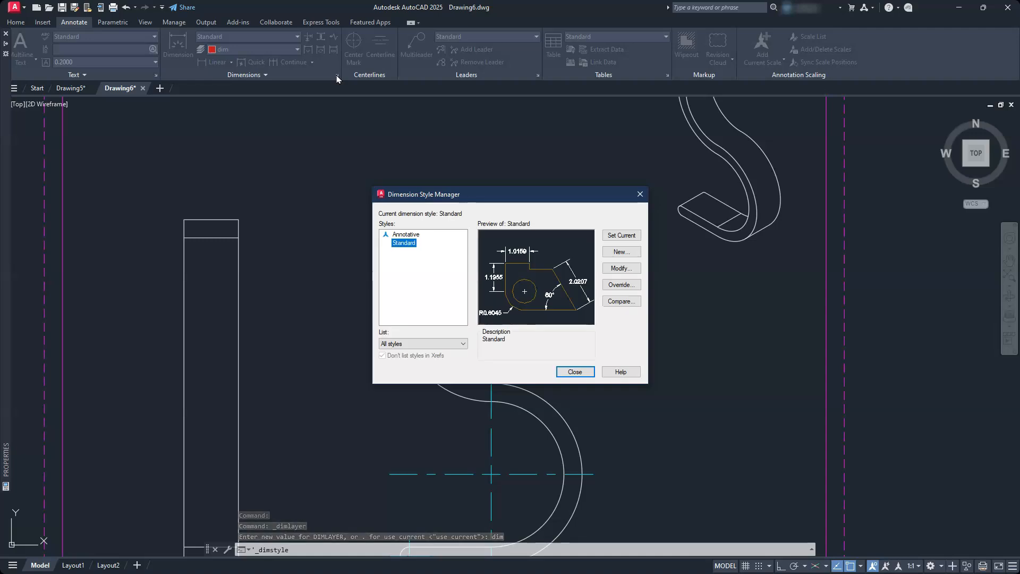
left_click(611, 268)
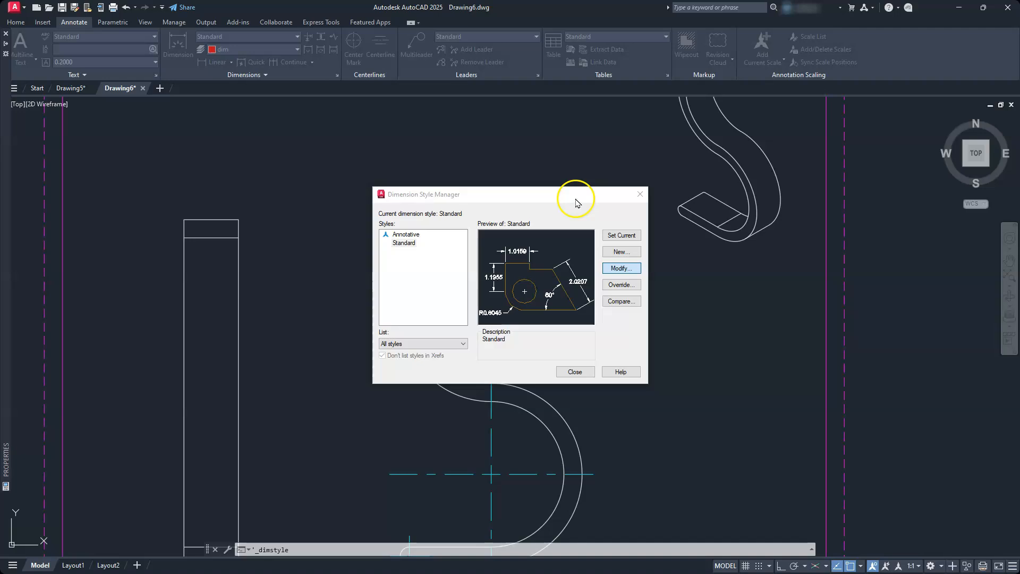
left_click(622, 267)
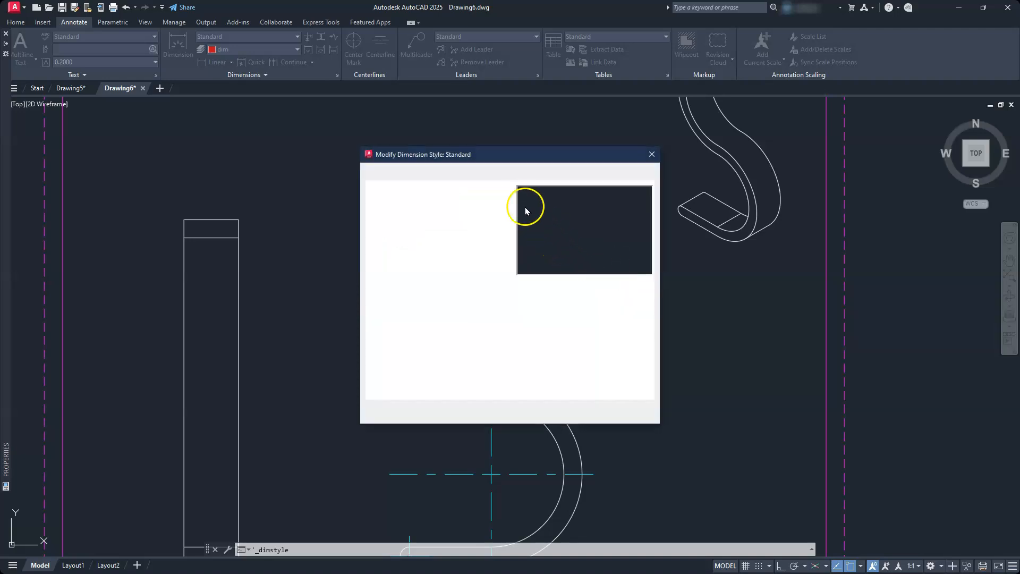
left_click(500, 175)
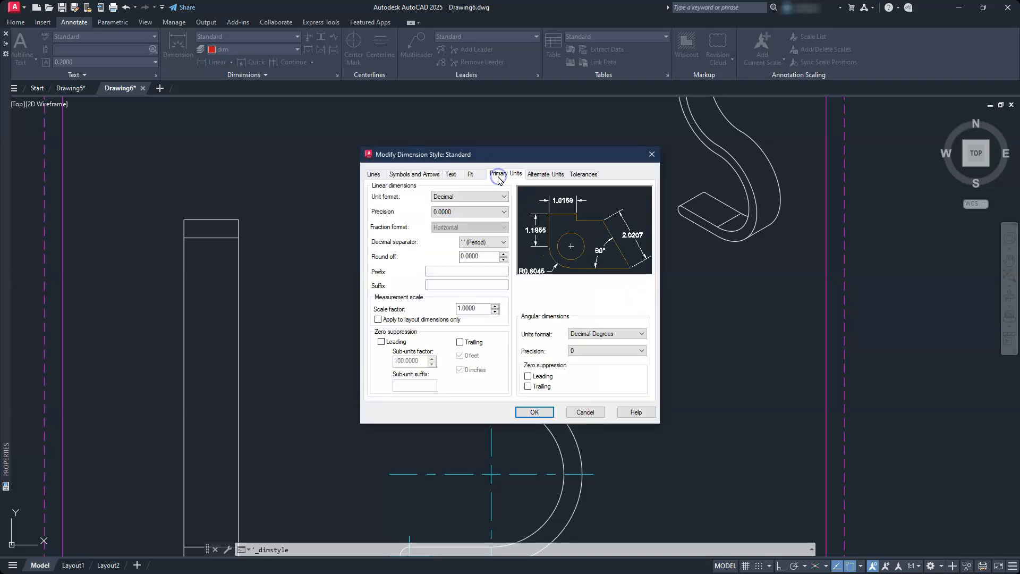
left_click(459, 343)
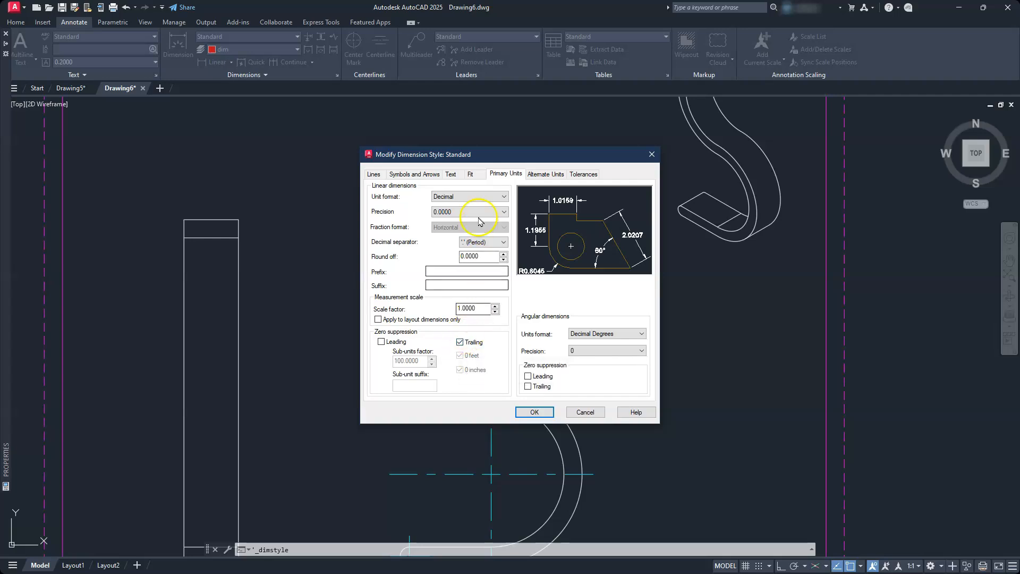
Step: Change the overall dimension scale and the text height of the Standard dimension style
left_click(471, 175)
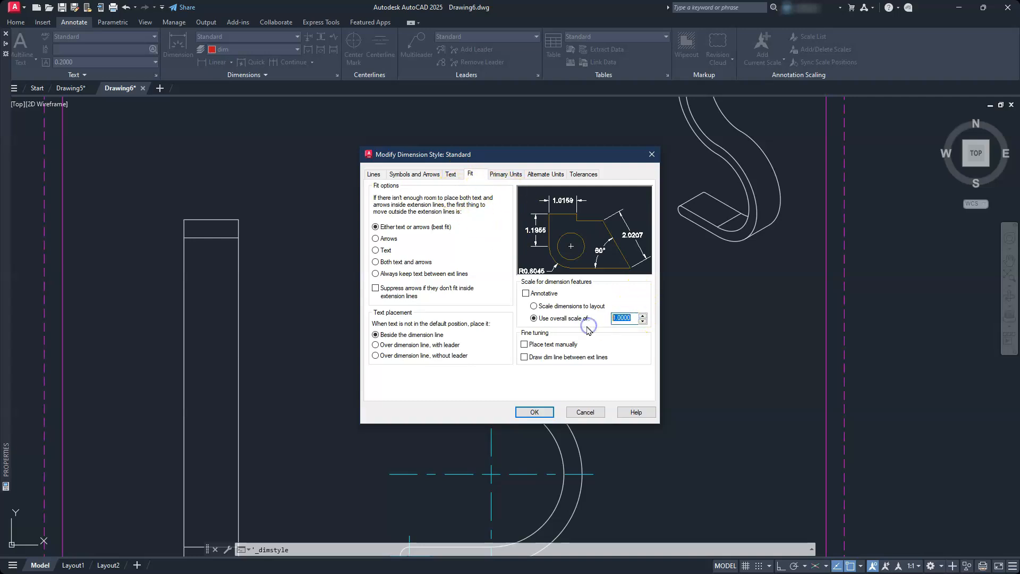
left_click(610, 324)
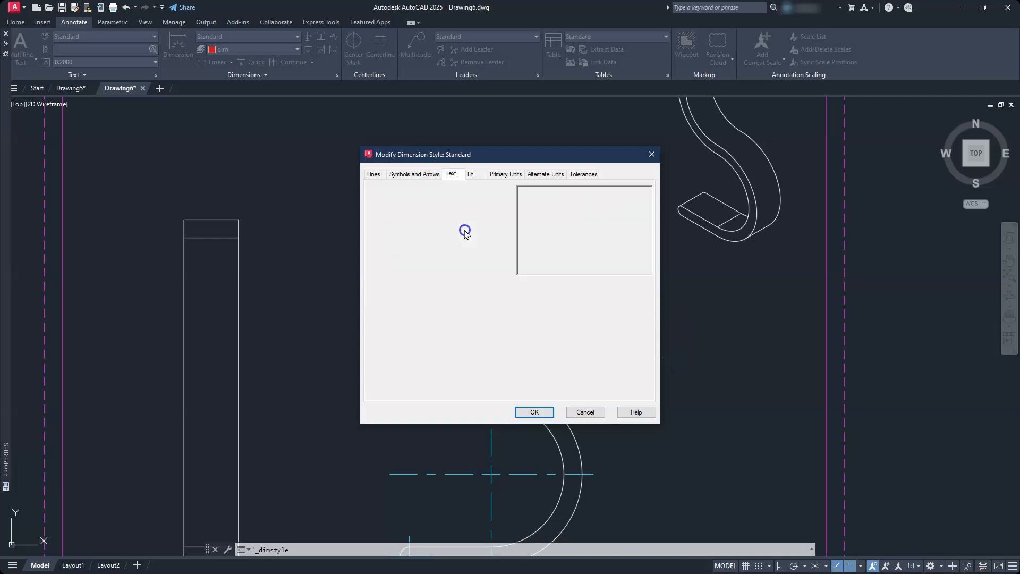
left_click(491, 250)
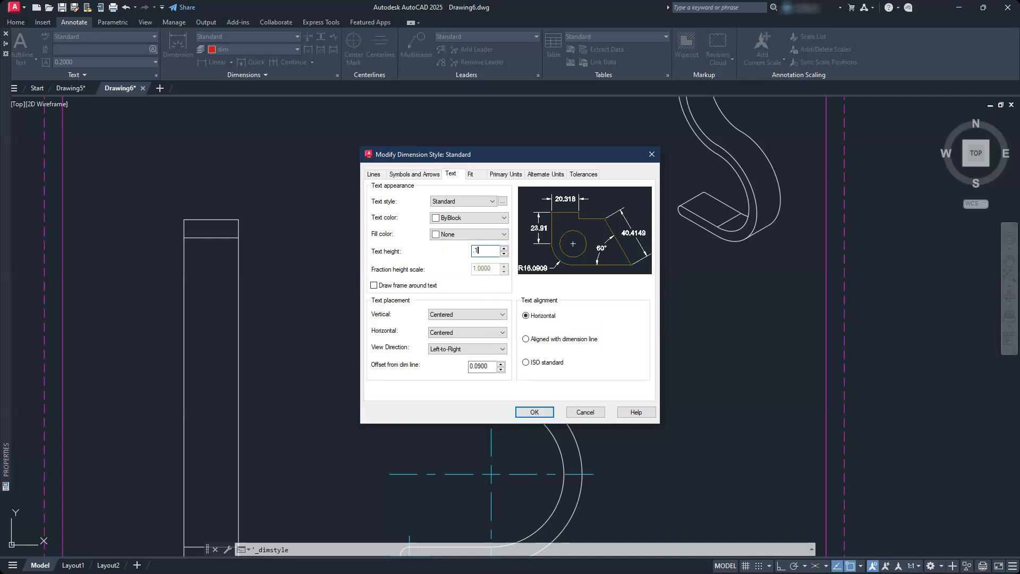
Step: Set the Standard dimension style's center marks to None and save the style changes
left_click(408, 175)
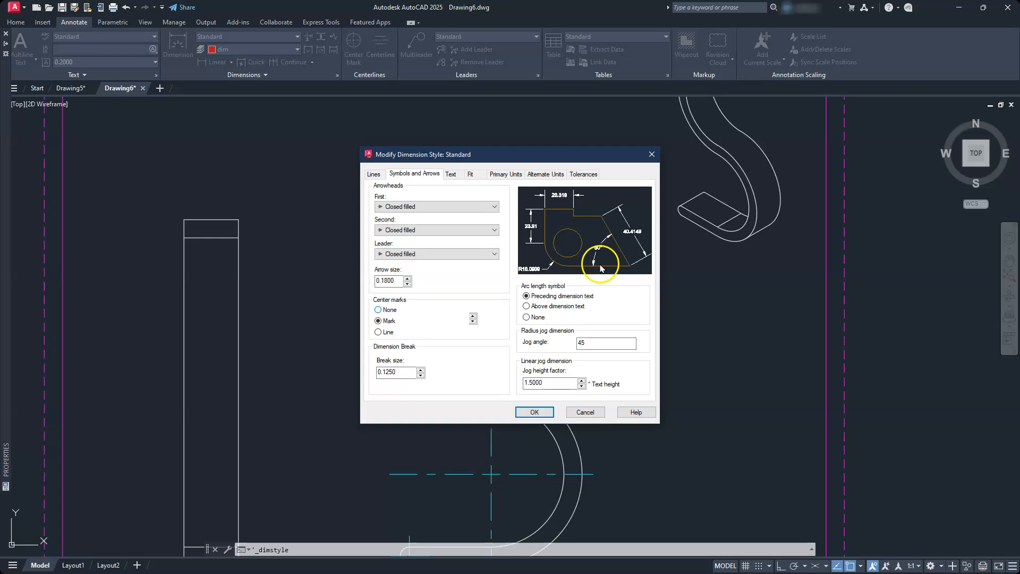
left_click(379, 310)
left_click(378, 321)
left_click(533, 413)
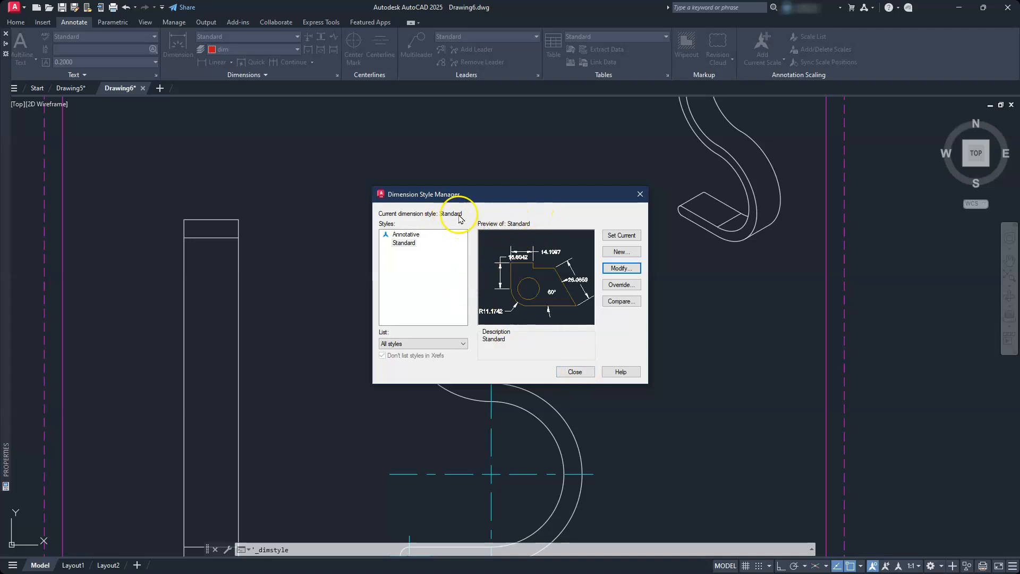
left_click(575, 372)
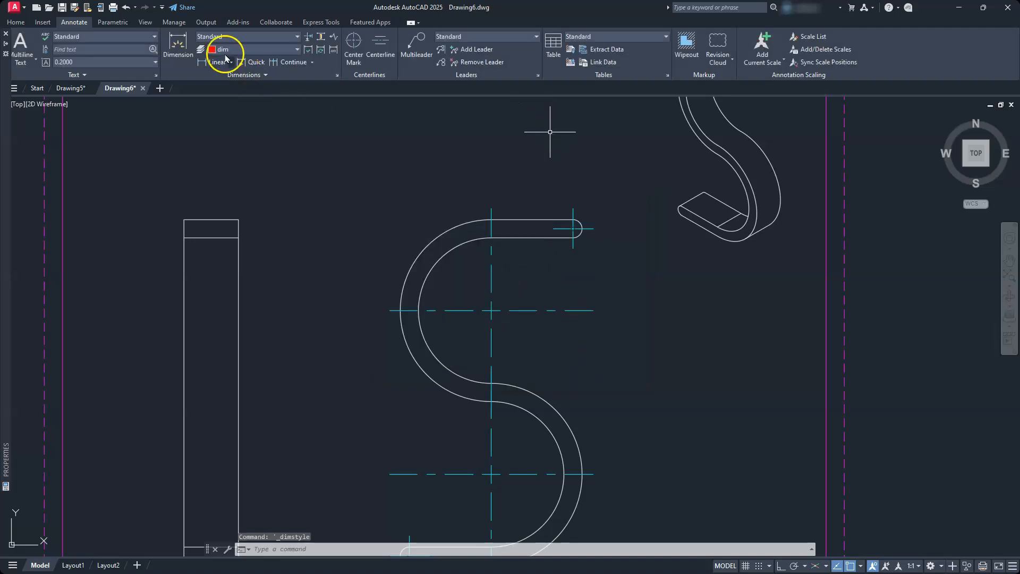
Step: Dimension the horizontal distance from the S's vertical centerline to the upper rounded end's center, placing the dimension above the view
scroll(473, 218, "down", 2)
mouse_move(489, 221)
middle_mouse_down()
mouse_move(471, 243)
mouse_move(419, 250)
mouse_move(402, 223)
middle_mouse_up()
scroll(471, 244, "up", 2)
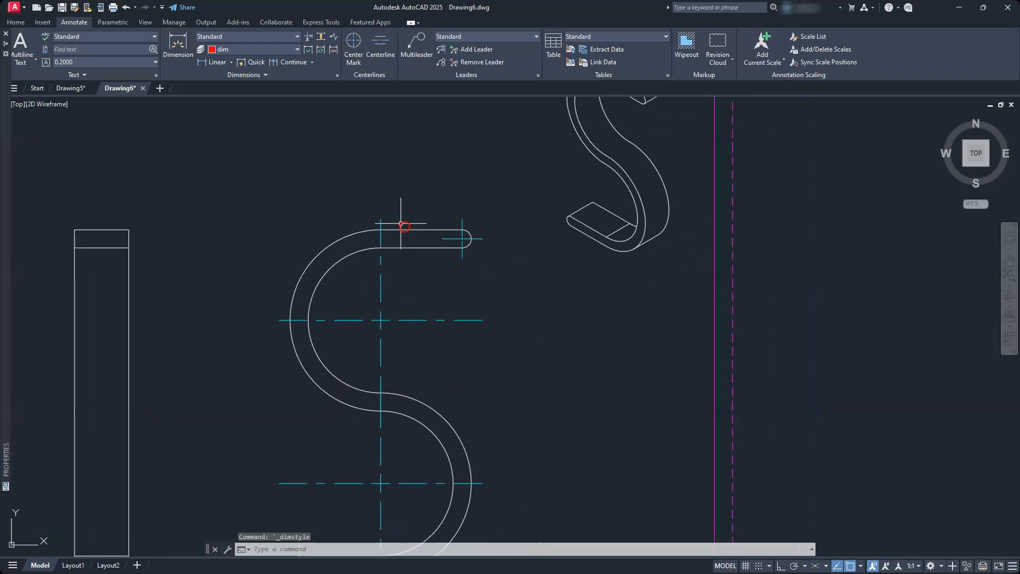
left_click(215, 62)
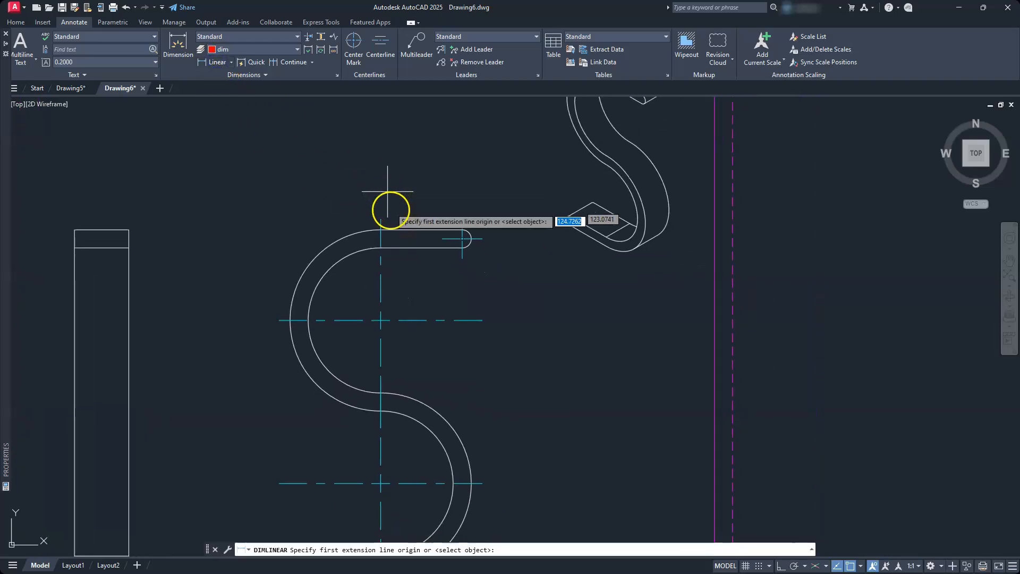
left_click(381, 218)
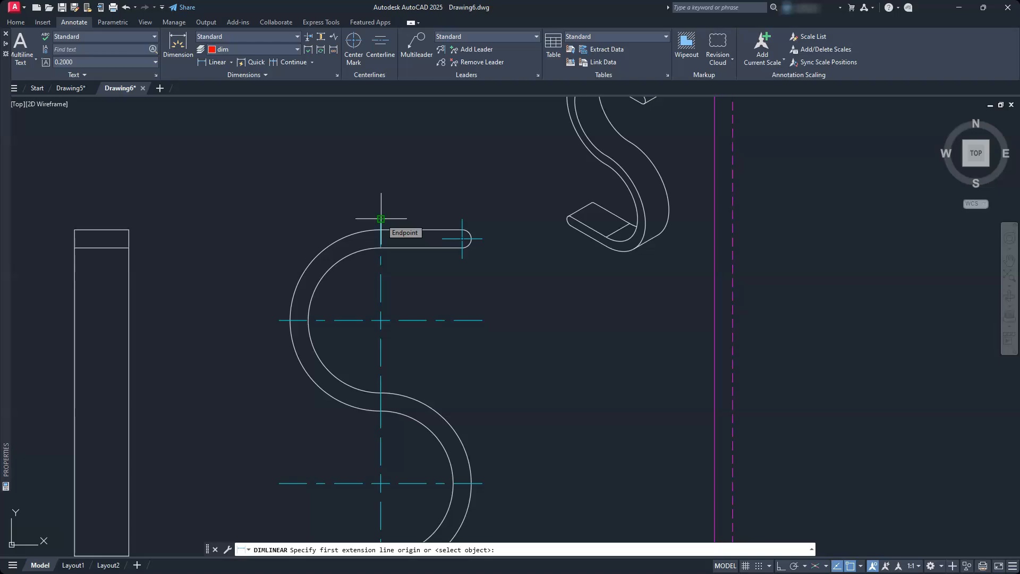
left_click(462, 219)
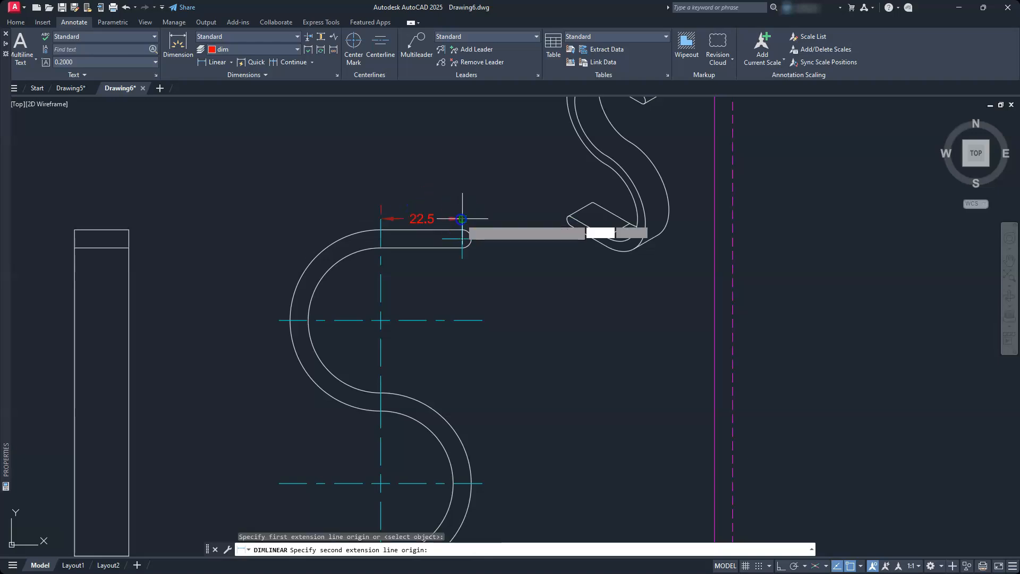
left_click(436, 186)
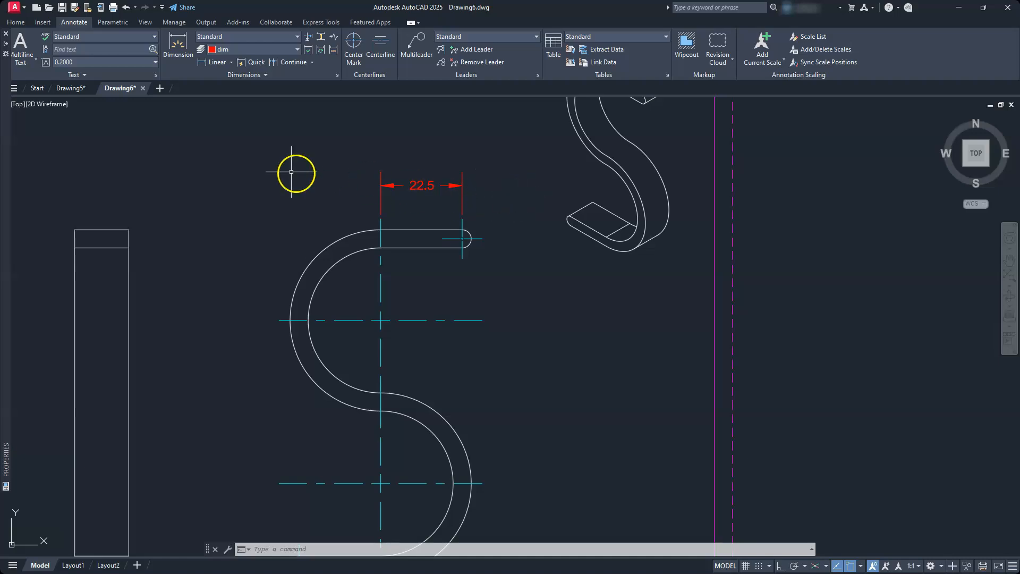
Step: Dimension the horizontal distance from the upper rounded end's center to the upper outer arc's leftmost point, above the first dimension
left_click(213, 62)
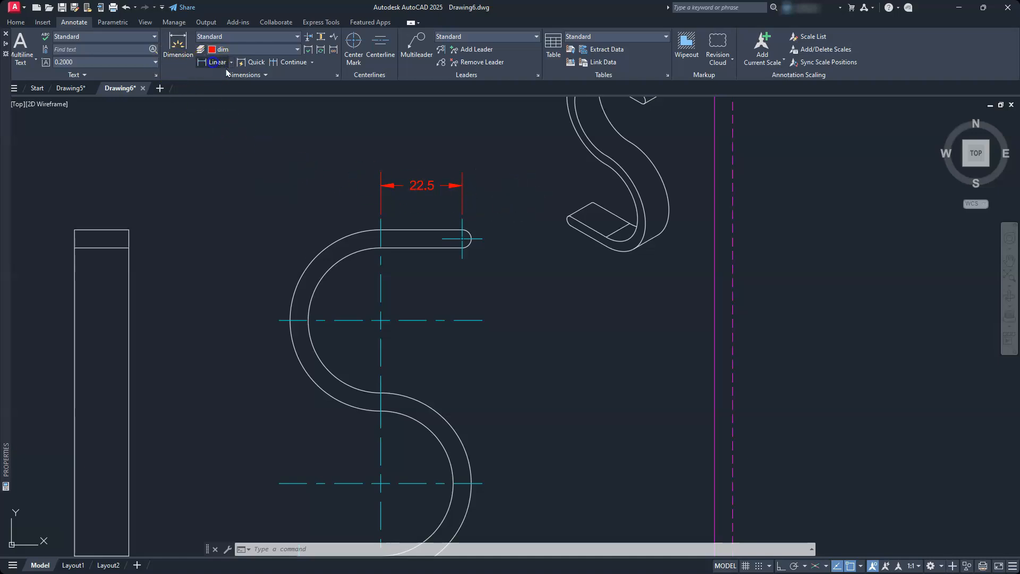
left_click(462, 219)
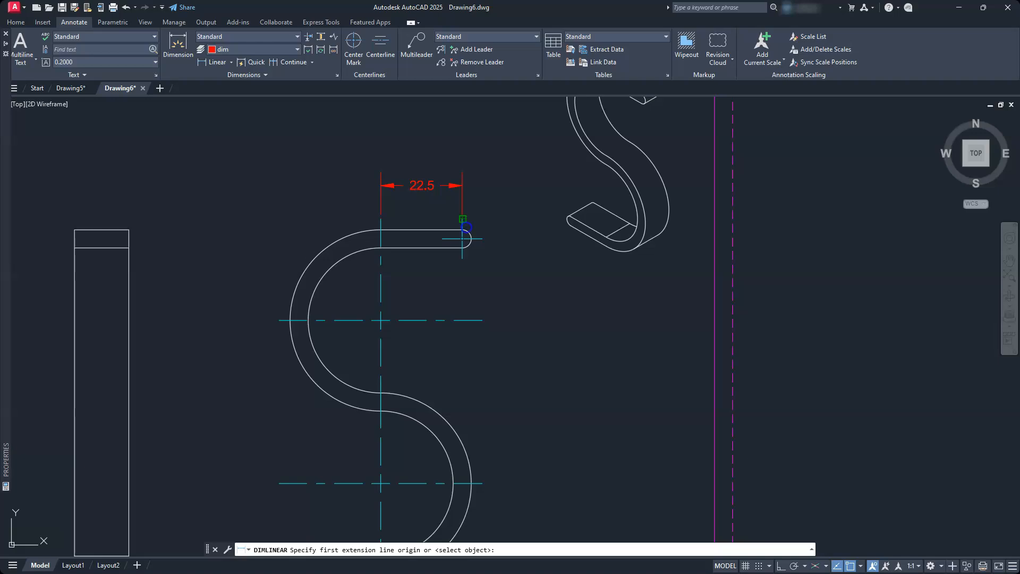
left_click(290, 320)
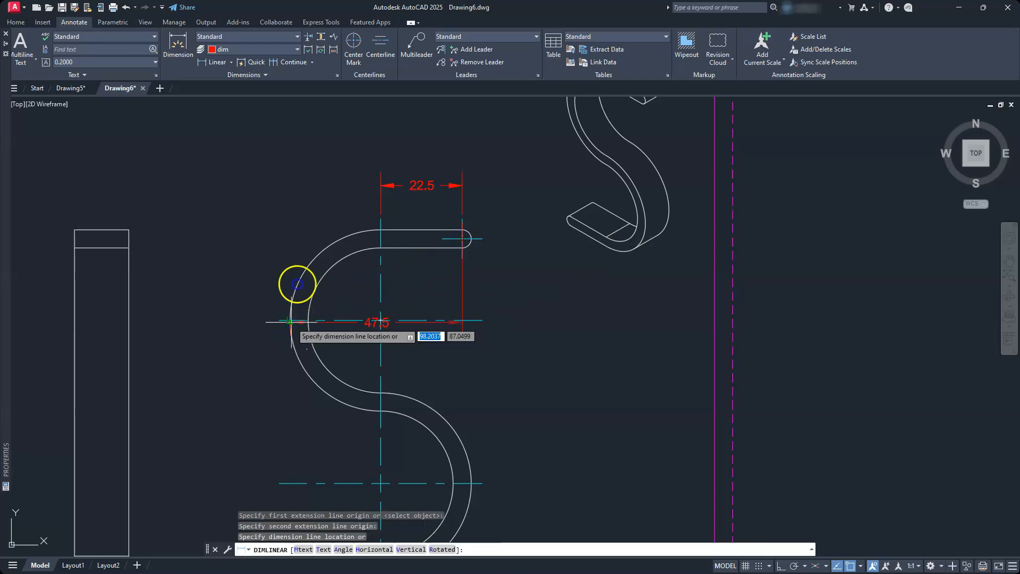
left_click(344, 144)
Step: Dimension the vertical distance from the S's bottom edge to the lower arc's horizontal centerline, placing it right of the view
scroll(457, 382, "down", 2)
scroll(467, 358, "up", 2)
middle_click_drag(467, 357, 398, 382)
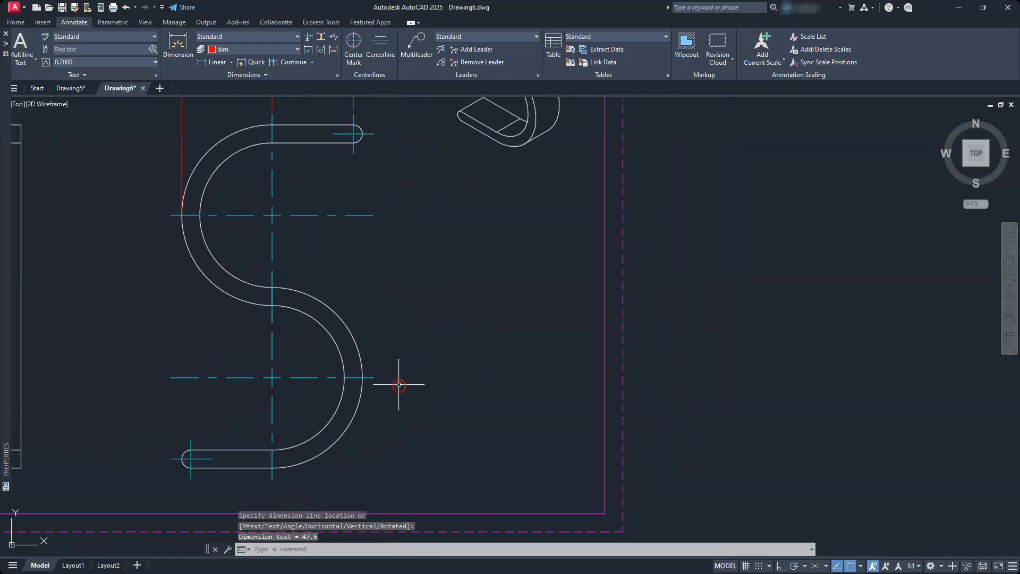
left_click(201, 62)
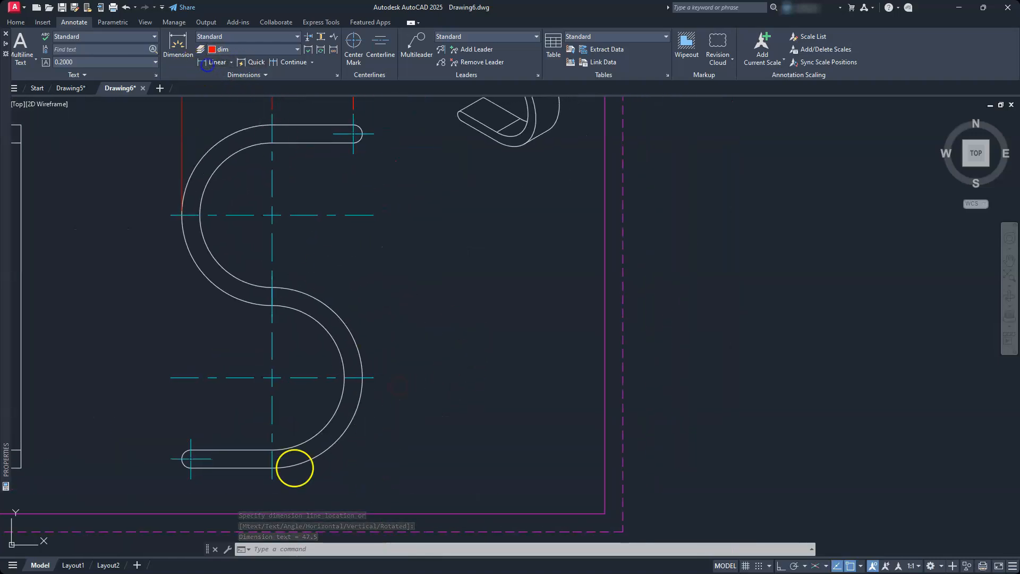
left_click(274, 470)
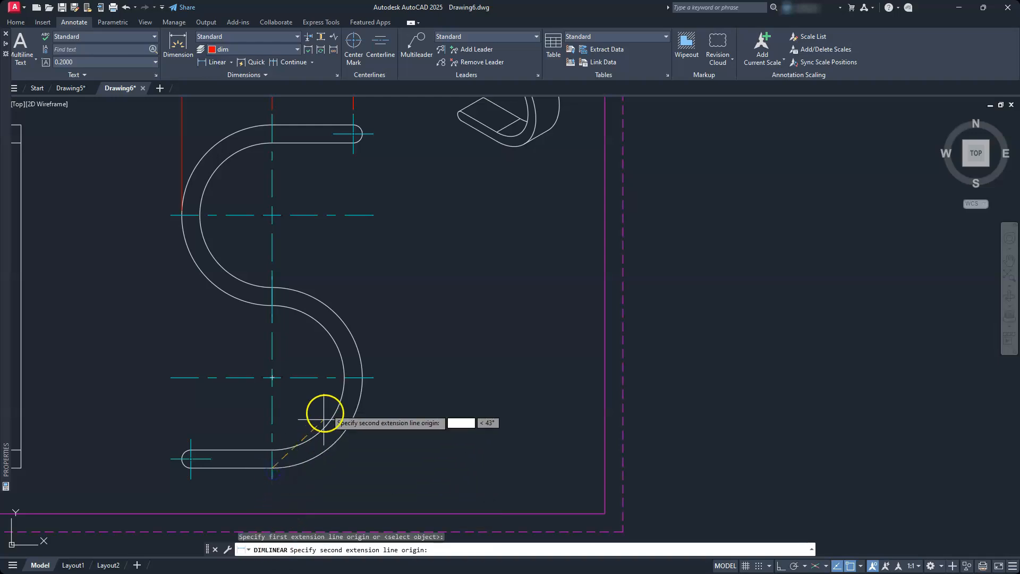
left_click(378, 380)
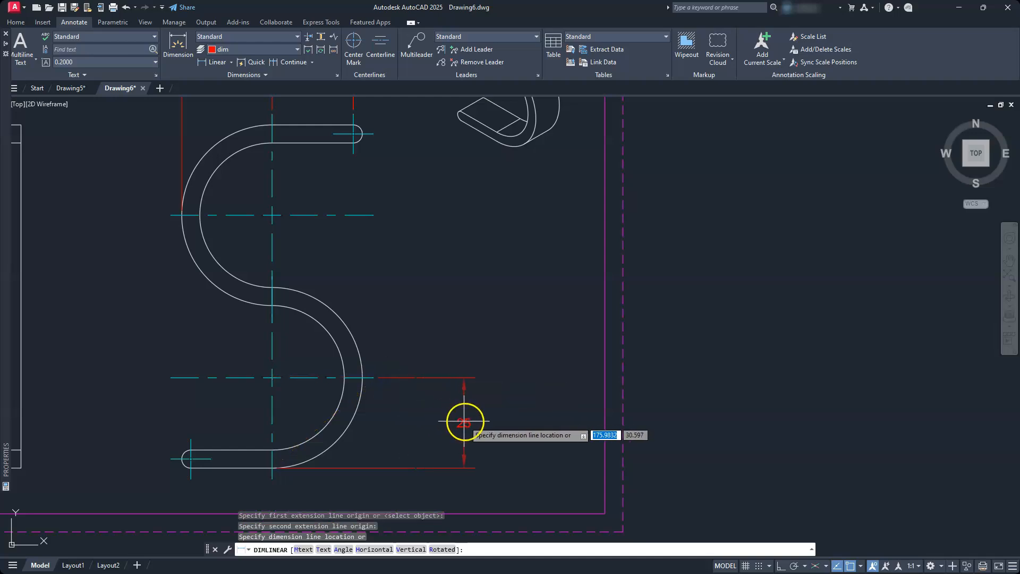
left_click(442, 418)
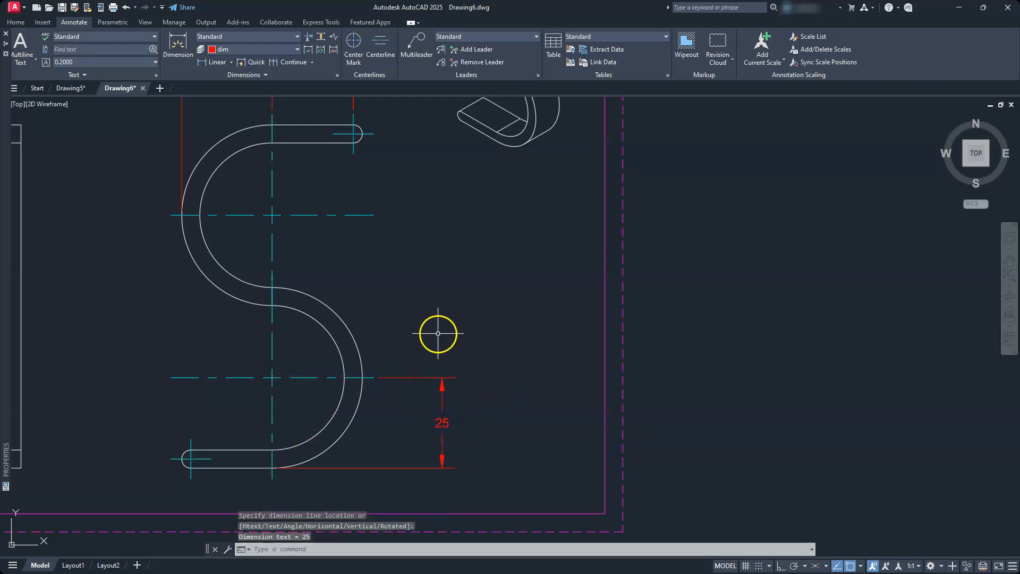
Step: Dimension the vertical distance between the S's two horizontal centerlines, lining it up with the existing 25 dimension
left_click(215, 64)
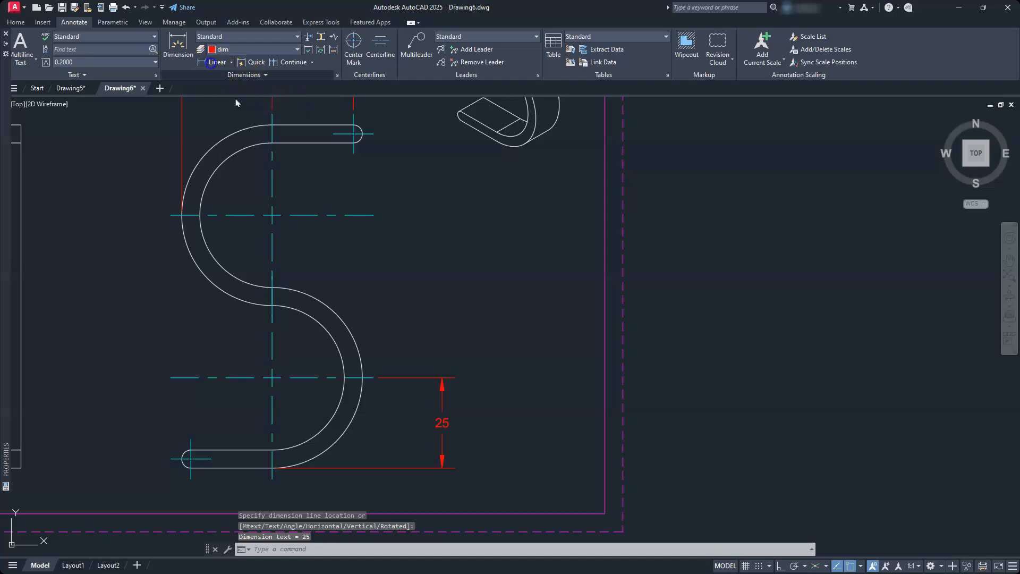
left_click(374, 372)
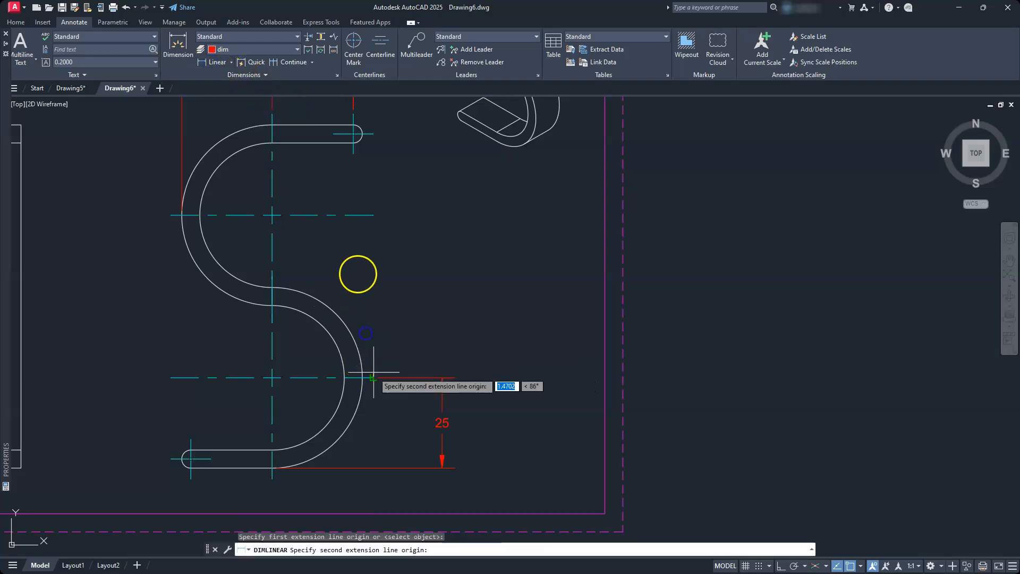
left_click(373, 215)
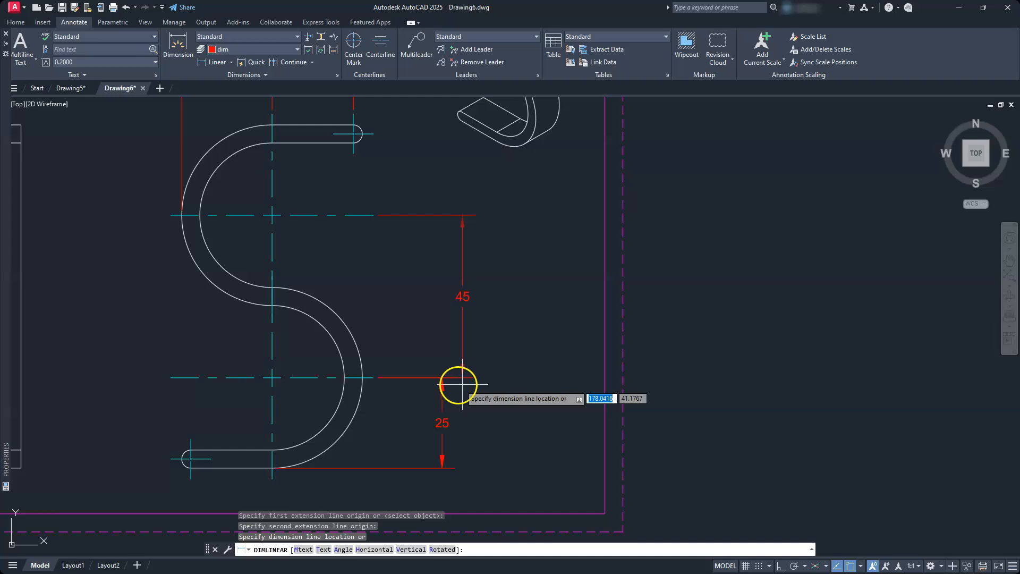
left_click(442, 377)
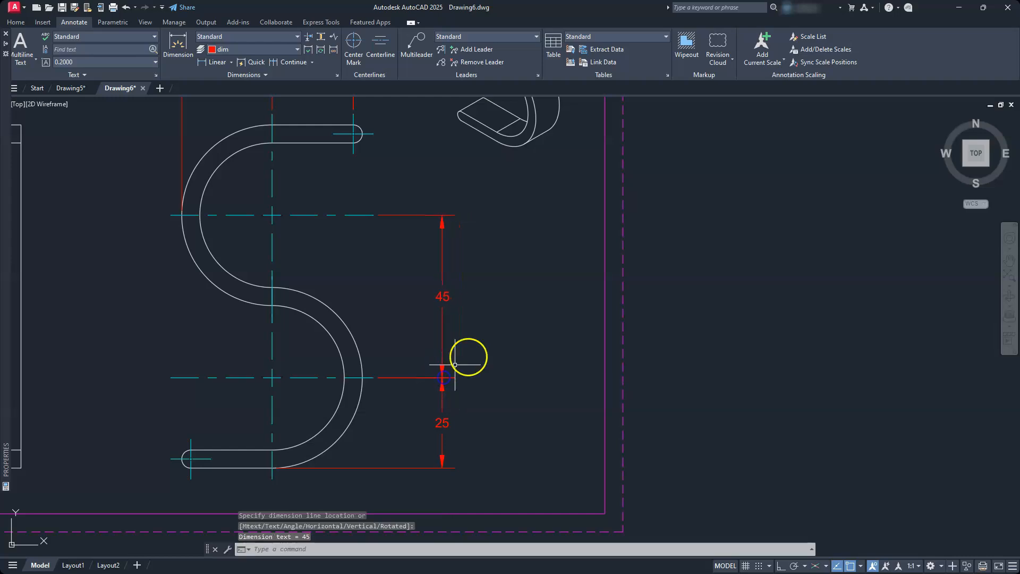
Step: Add radius dimensions to the S's upper outer arc and upper inner arc, placing both texts outside the curve's lower-left side
scroll(444, 360, "down", 3)
scroll(515, 353, "up", 2)
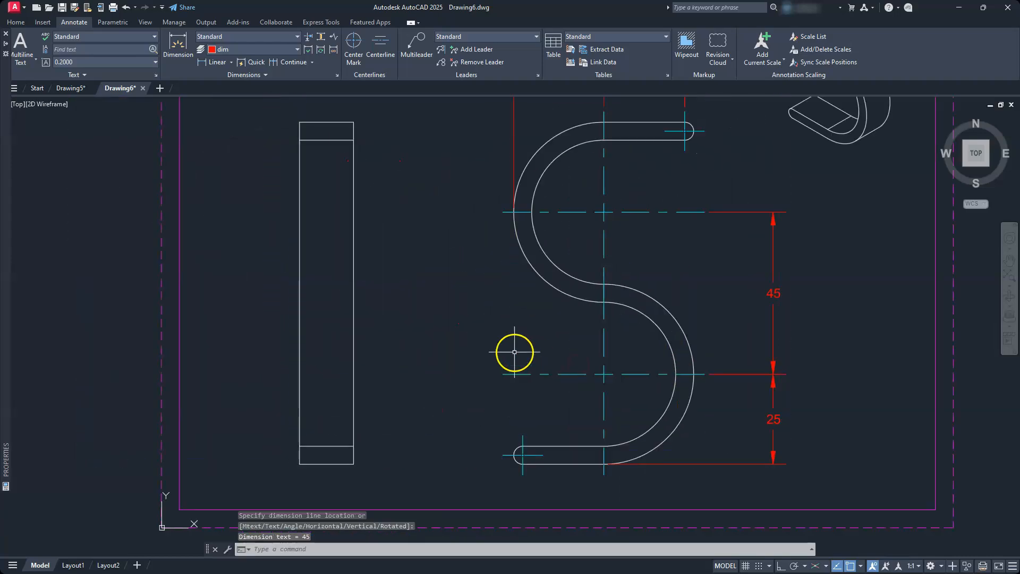
left_click(231, 63)
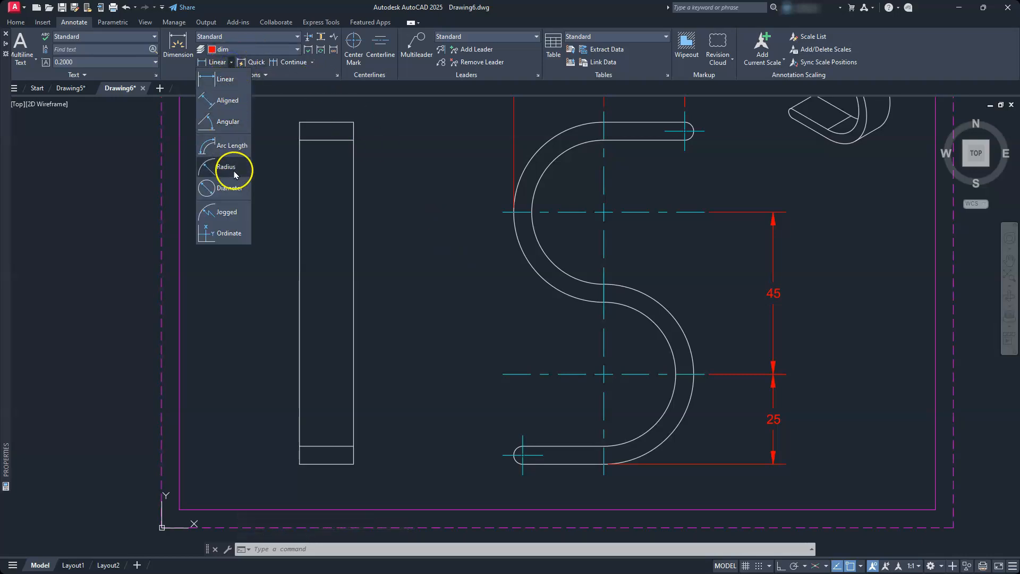
left_click(521, 254)
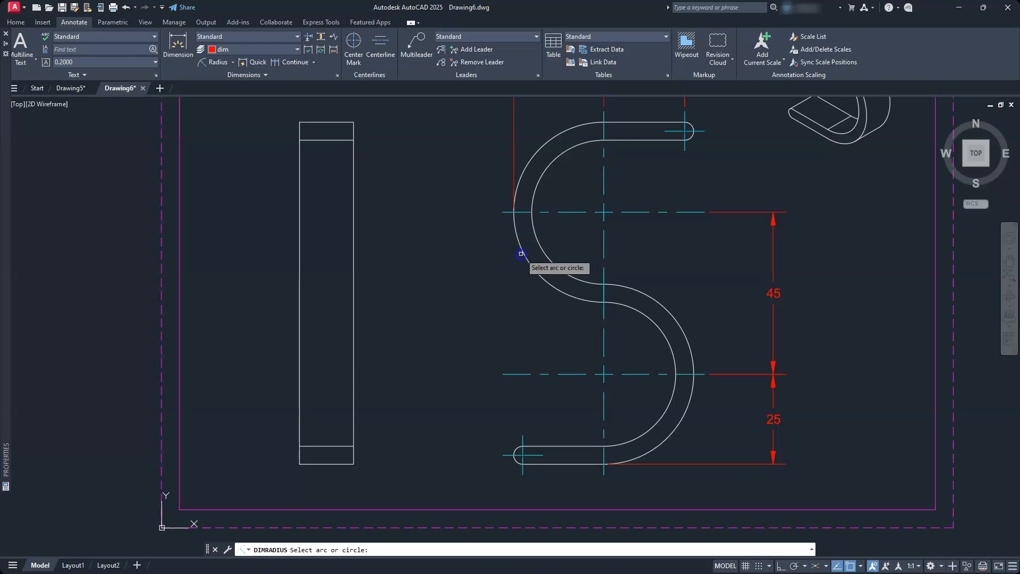
left_click(494, 271)
key("Return")
left_click(565, 273)
left_click(524, 322)
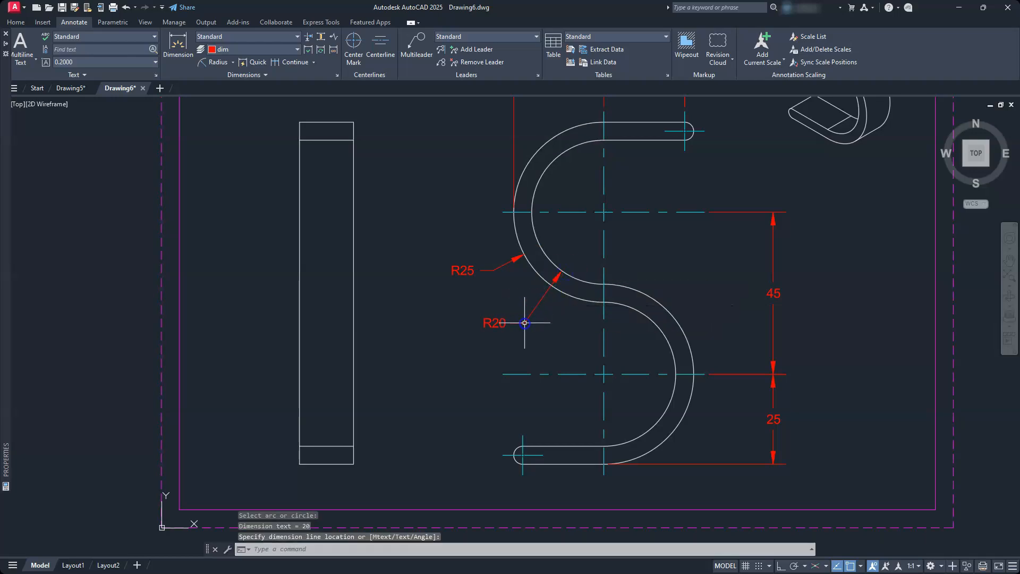
key("Escape")
middle_click_drag(319, 209, 478, 238)
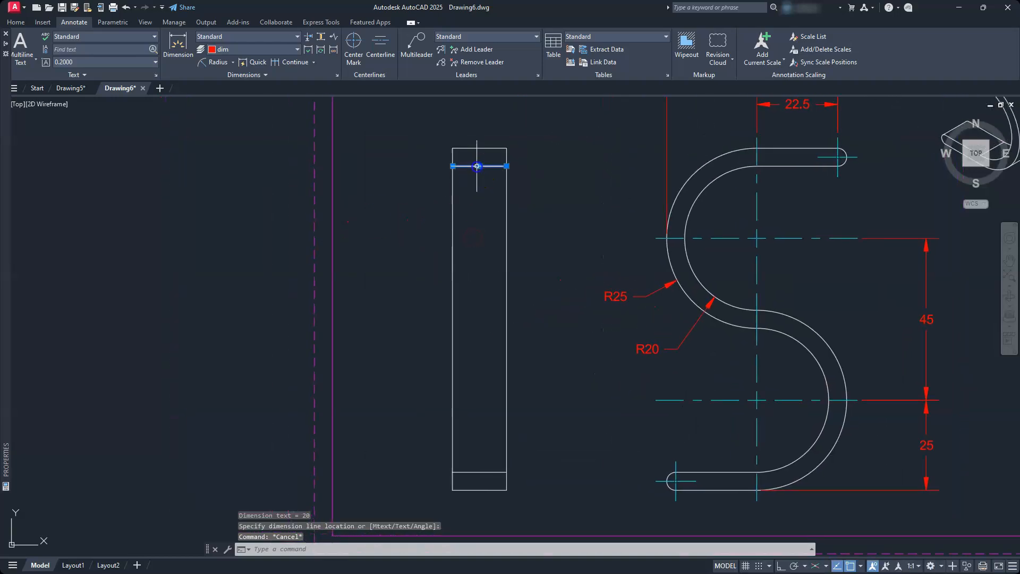
left_click(477, 166)
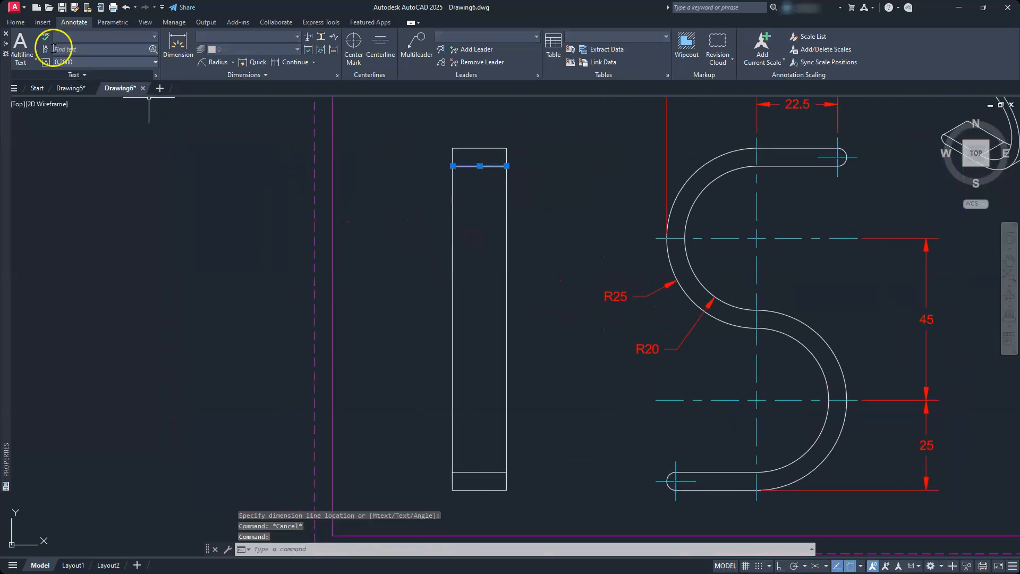
left_click(15, 22)
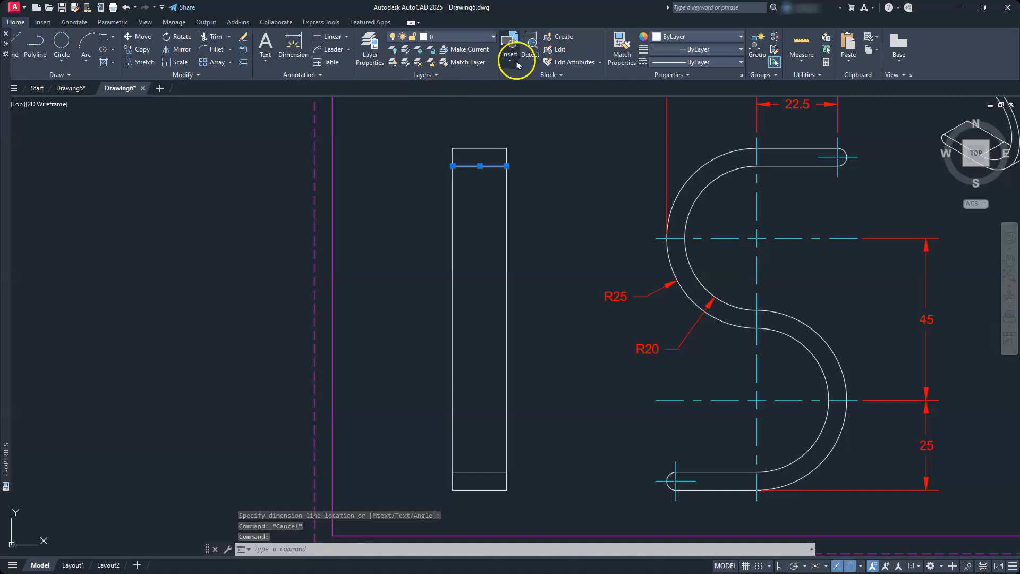
left_click(492, 37)
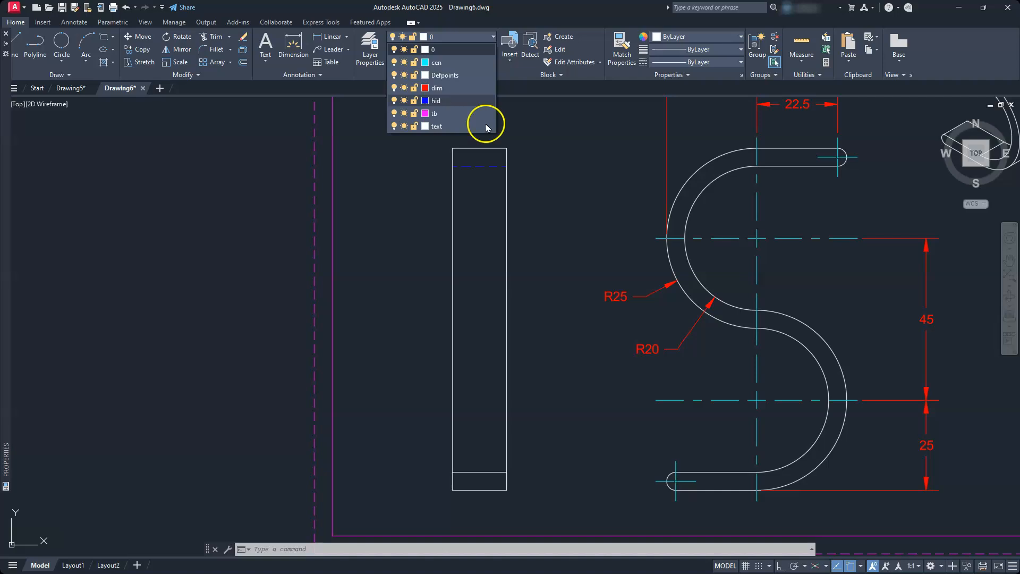
key("Escape")
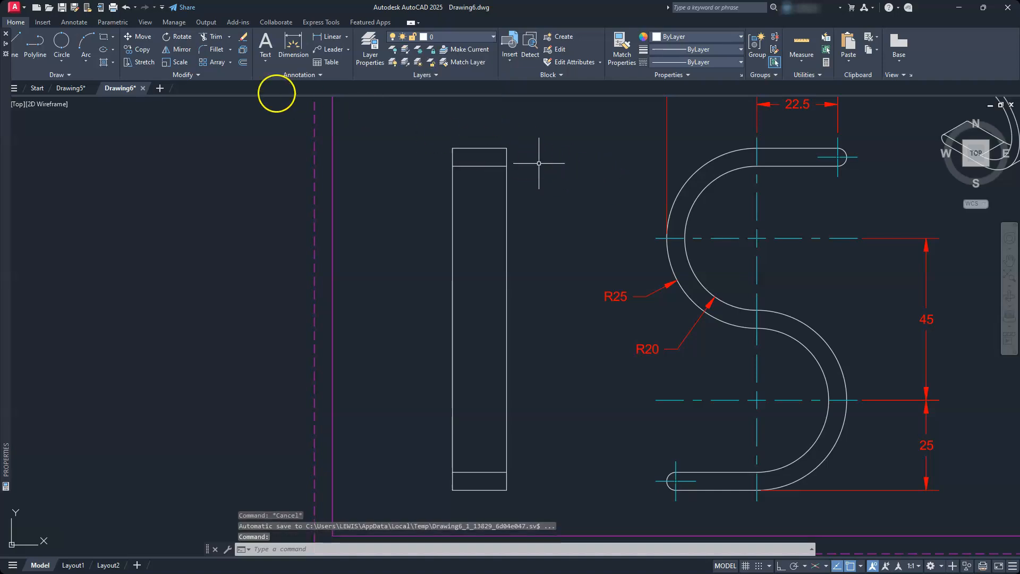
left_click(74, 21)
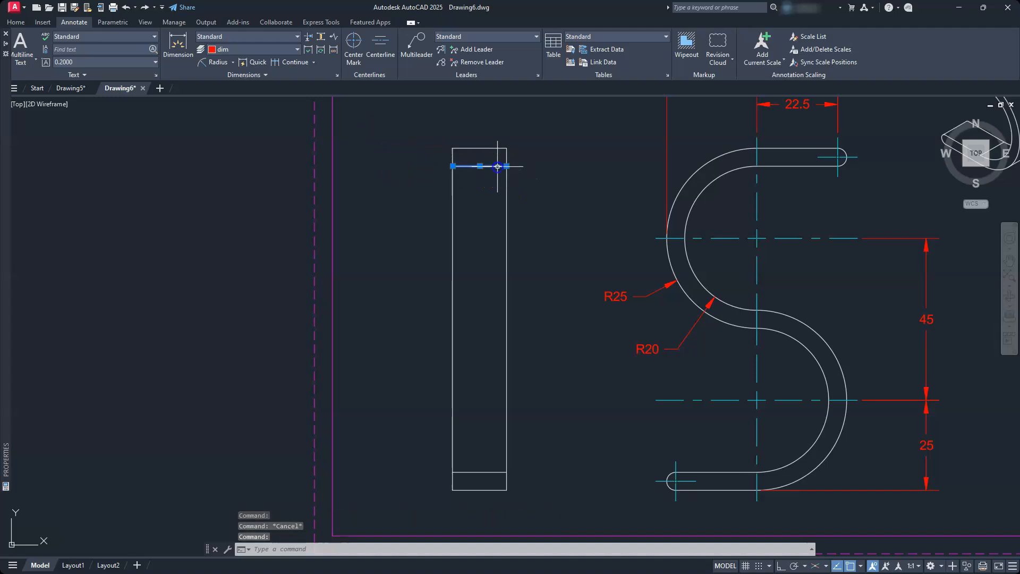
Step: Change the layer of the side view's upper inner horizontal line to hid through its quick properties
right_click(498, 166)
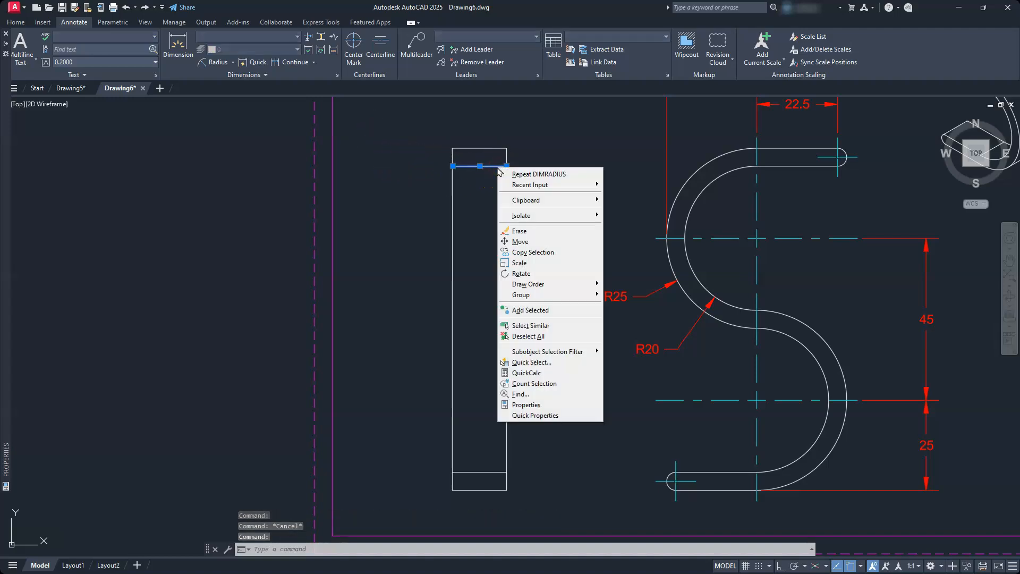
left_click(554, 416)
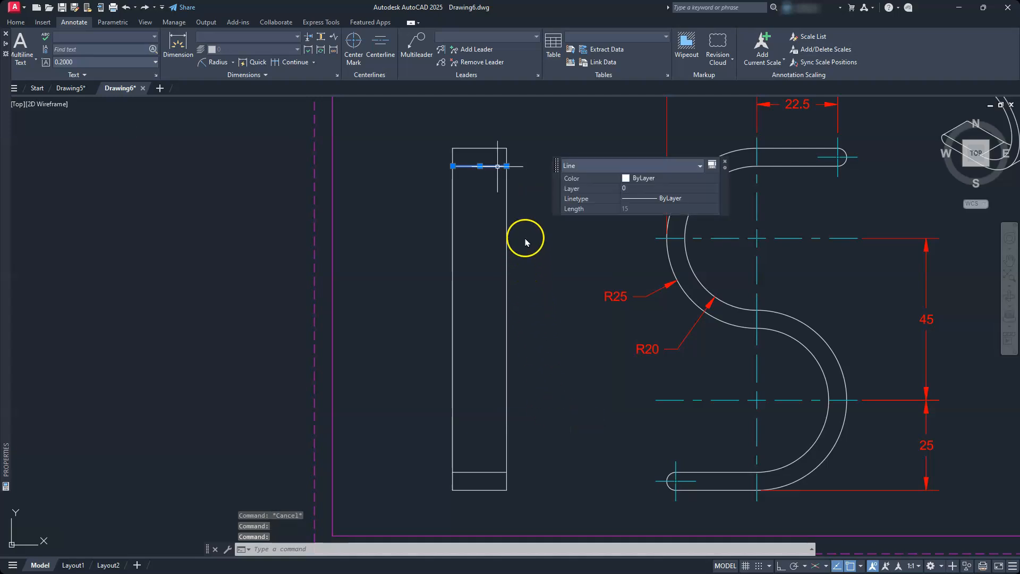
left_click(637, 190)
left_click(636, 239)
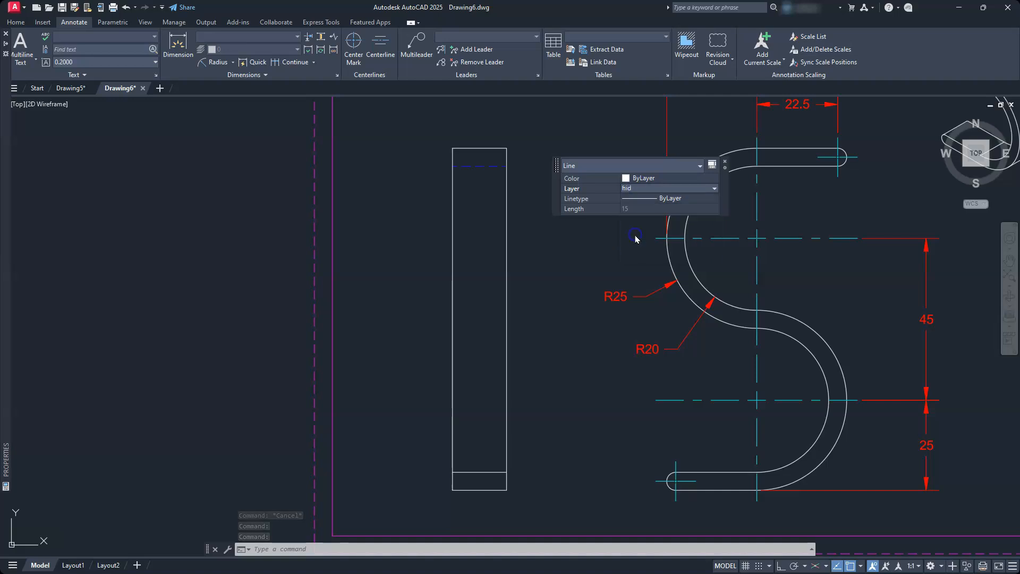
key("Escape")
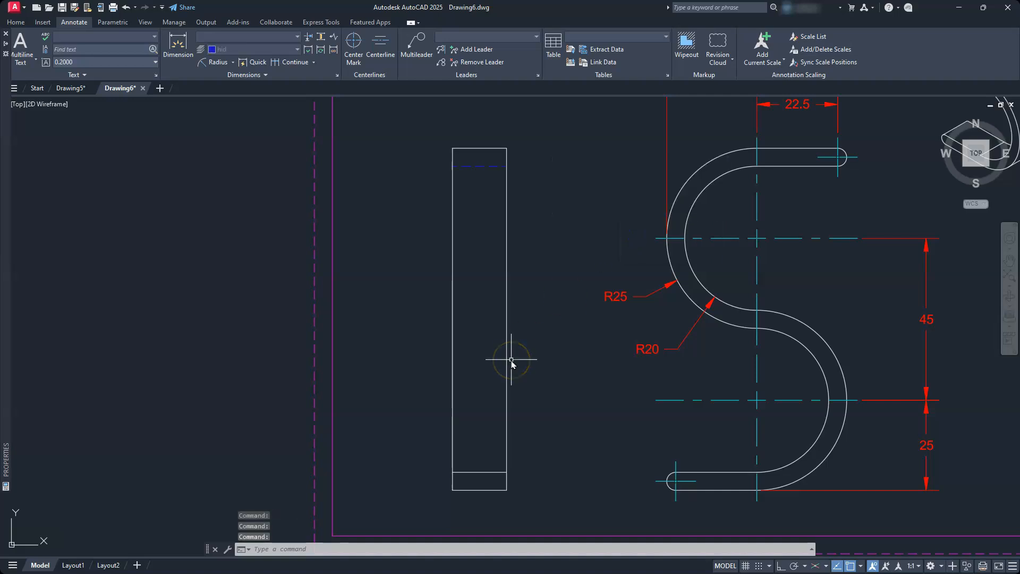
Step: Dimension the side view's overall height with a linear dimension placed left of the view
scroll(494, 210, "down", 2)
mouse_move(485, 193)
middle_mouse_down()
mouse_move(519, 227)
mouse_move(556, 230)
middle_mouse_up()
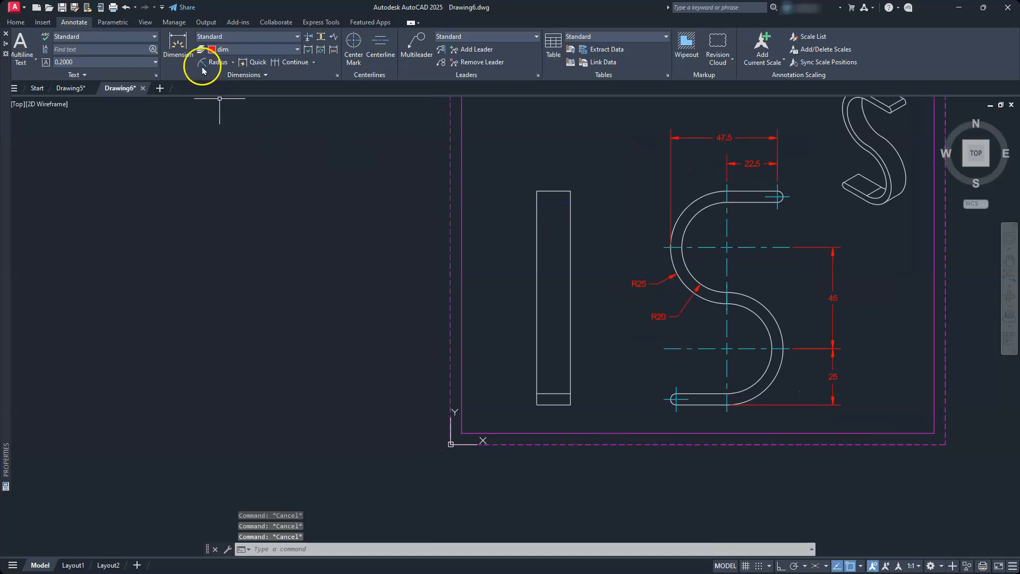
left_click(232, 63)
left_click(228, 83)
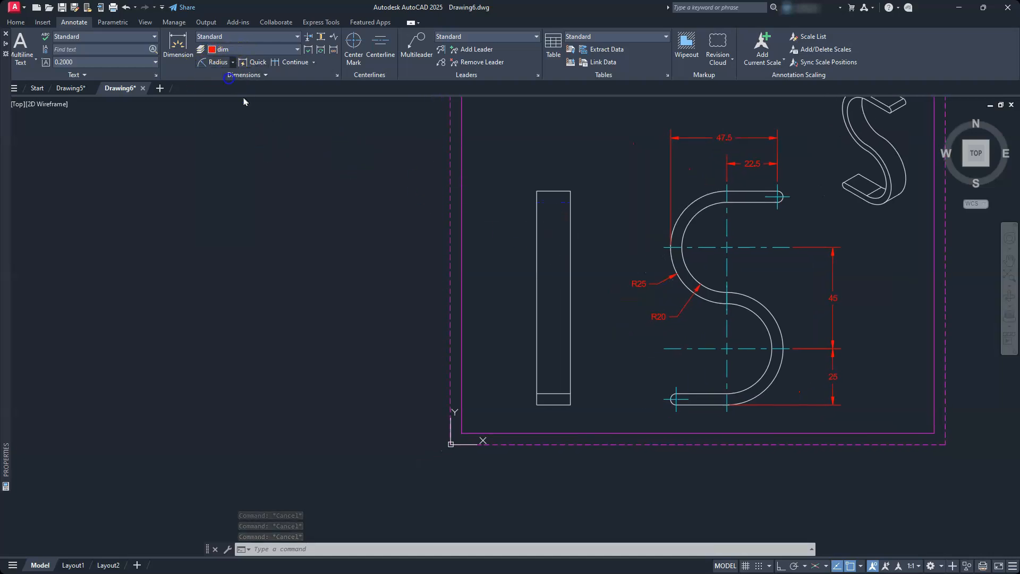
left_click(539, 406)
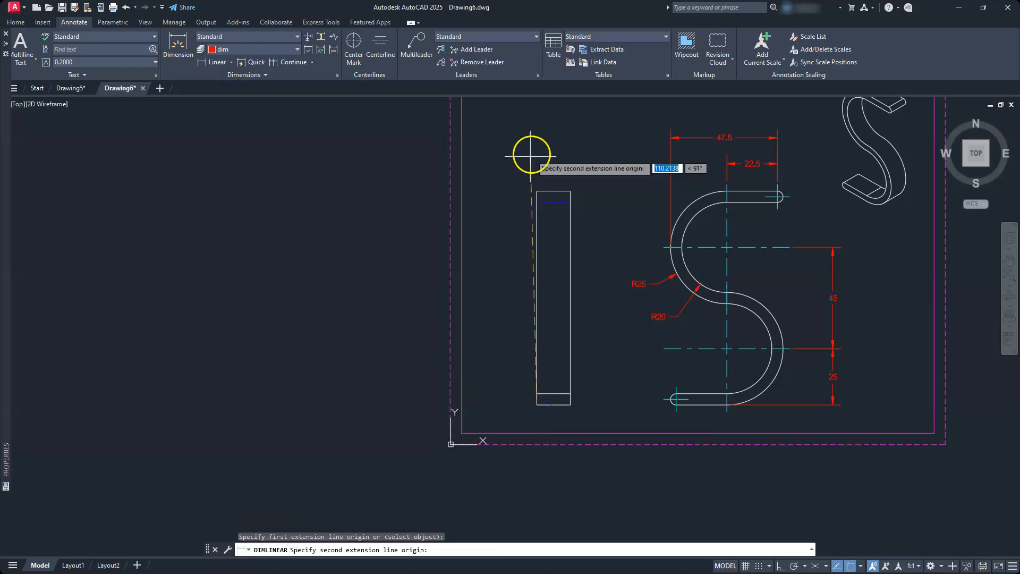
left_click(538, 186)
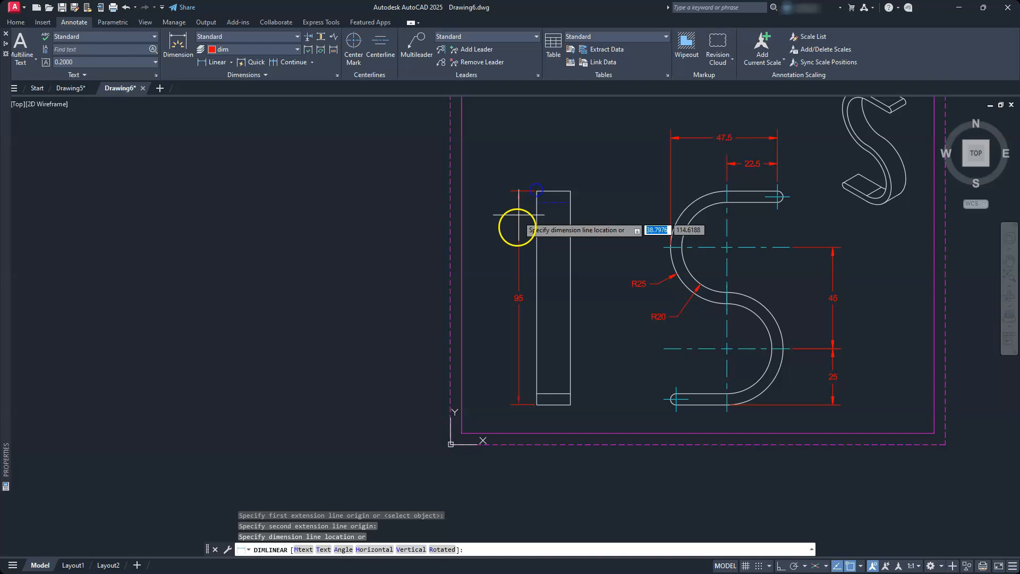
left_click(501, 270)
Step: Dimension the side view's width above its top edge, lining the dimension up with the S view's 22.5 dimension
scroll(534, 181, "up", 5)
scroll(534, 181, "up", 2)
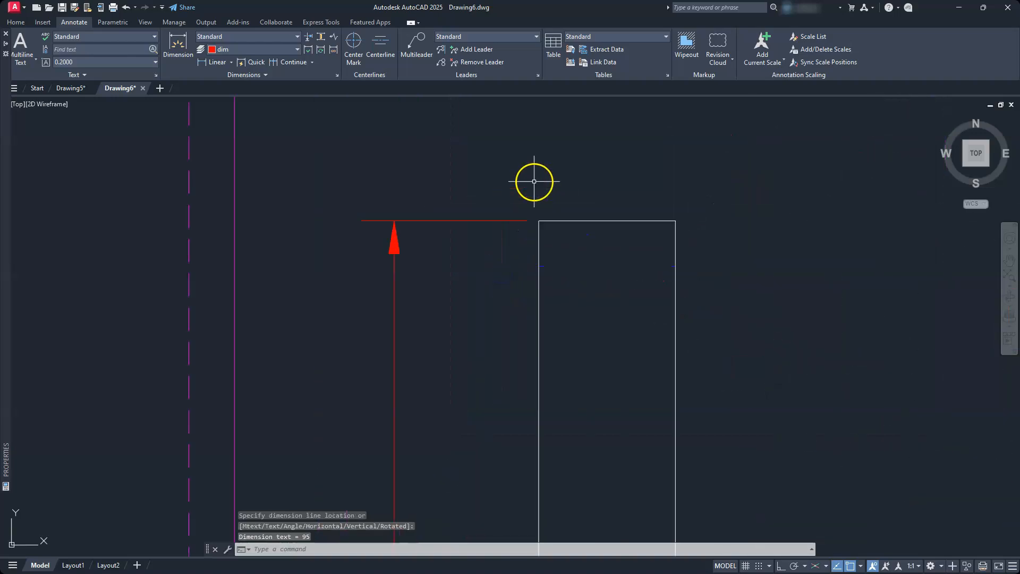
left_click(212, 62)
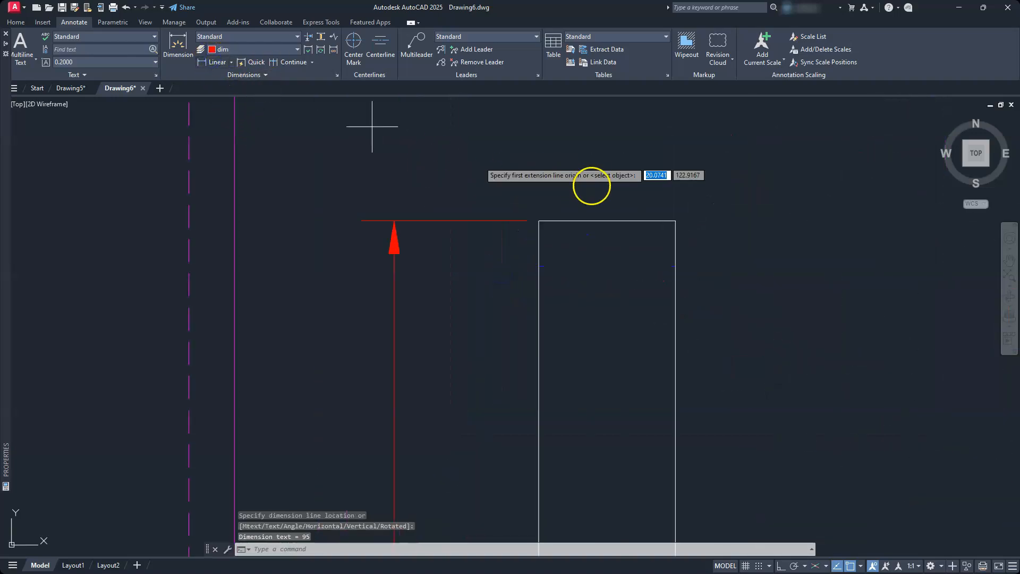
left_click(539, 221)
left_click(676, 219)
scroll(639, 130, "down", 2)
scroll(639, 130, "down", 2)
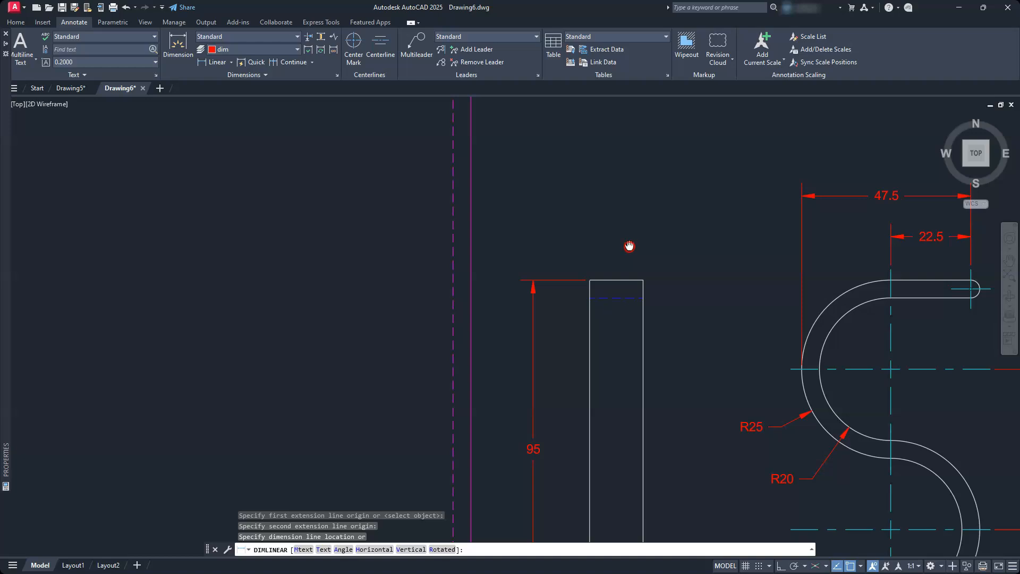
left_click(889, 238)
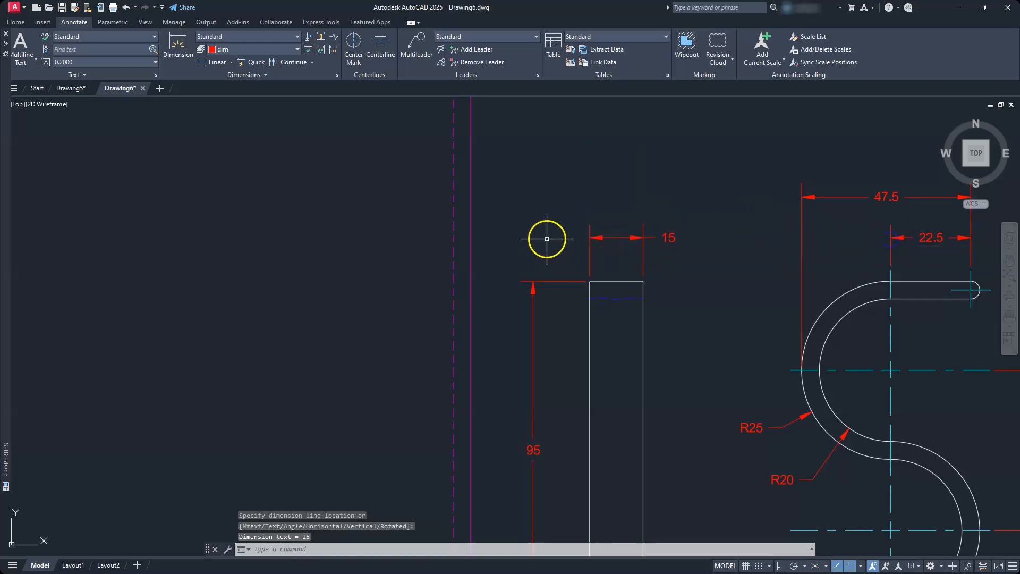
Step: Add a radius dimension to the S's lower rounded end, placing its text above and to the left of the arc
scroll(540, 229, "down", 2)
scroll(653, 340, "up", 6)
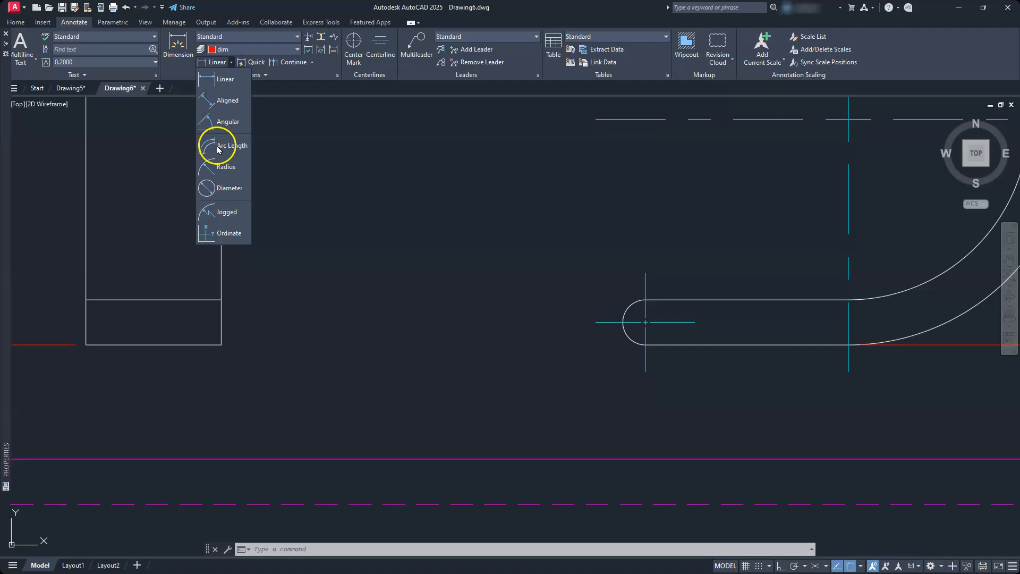
left_click(217, 162)
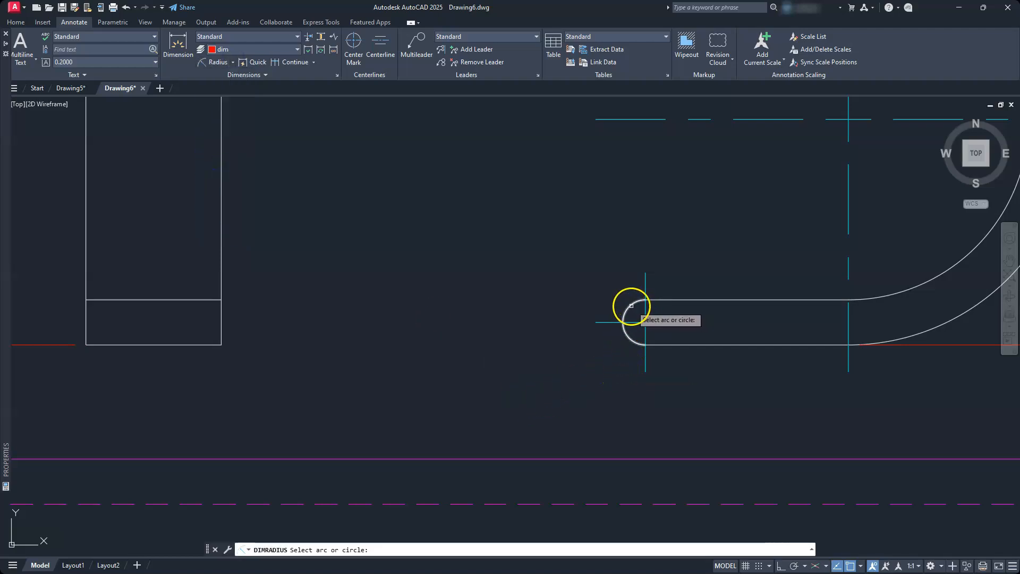
left_click(633, 306)
left_click(568, 232)
Step: Dimension the horizontal distance from the S's vertical centerline to the lower rounded end's center, placing the dimension below the view
scroll(579, 261, "down", 10)
scroll(584, 265, "up", 4)
scroll(585, 239, "up", 2)
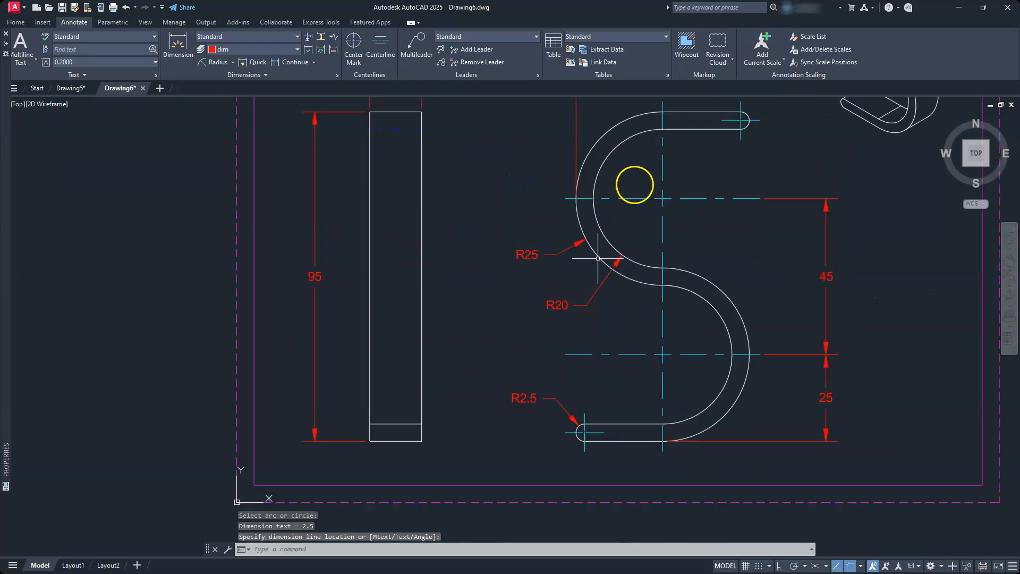
scroll(673, 175, "up", 1)
middle_click_drag(674, 176, 662, 209)
middle_click_drag(663, 419, 659, 244)
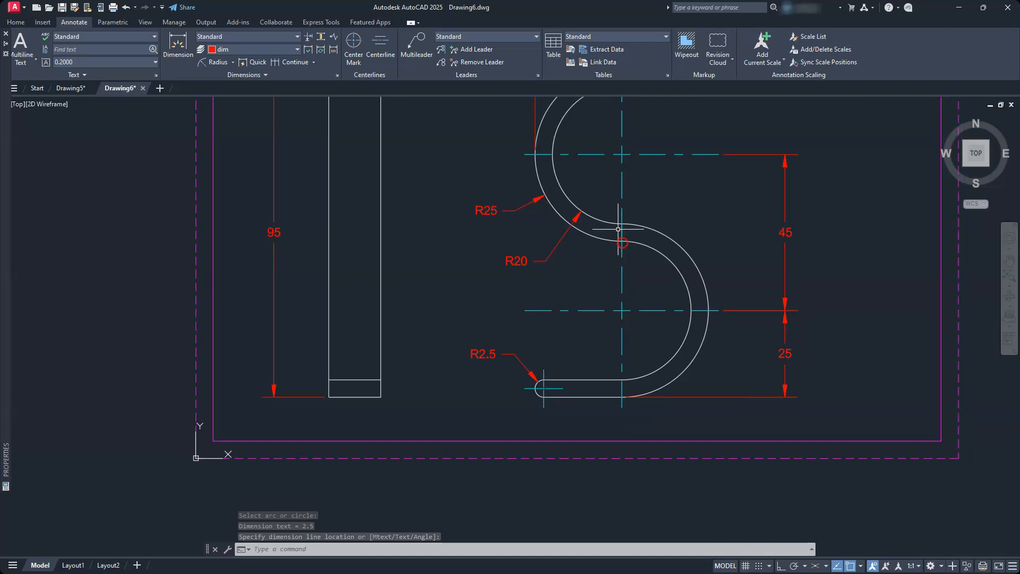
middle_click_drag(599, 407, 605, 346)
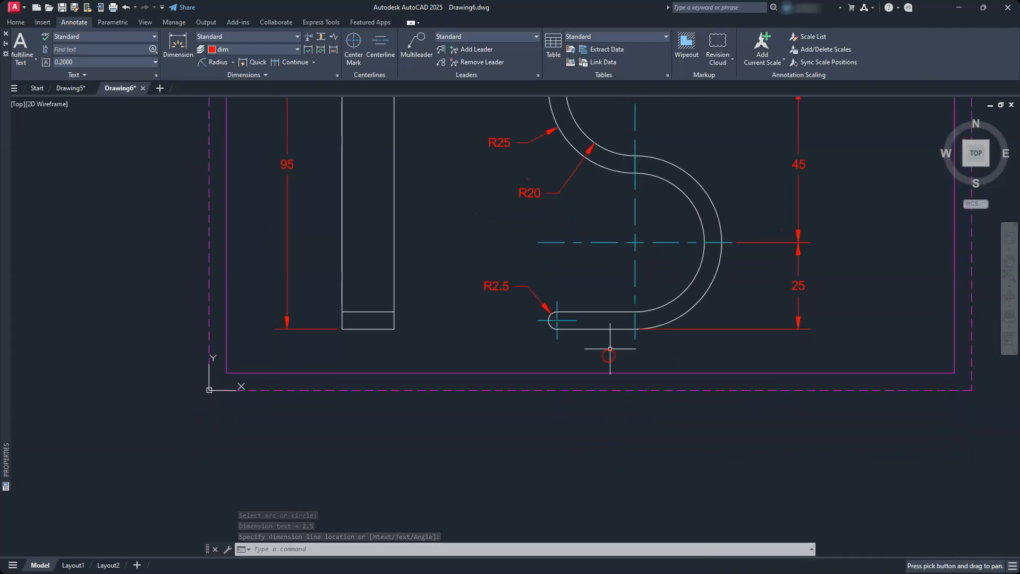
left_click(231, 63)
left_click(228, 102)
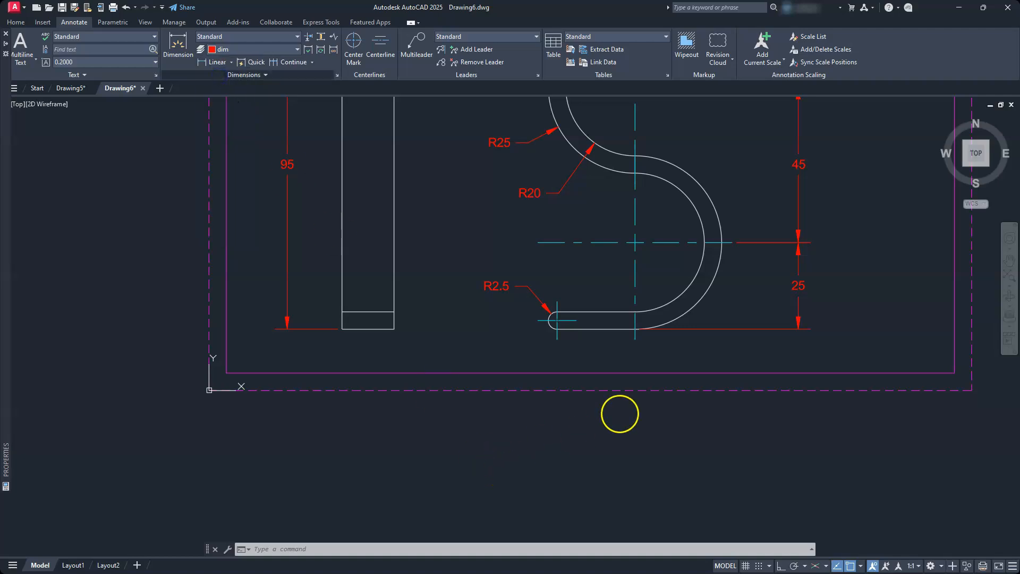
left_click(634, 338)
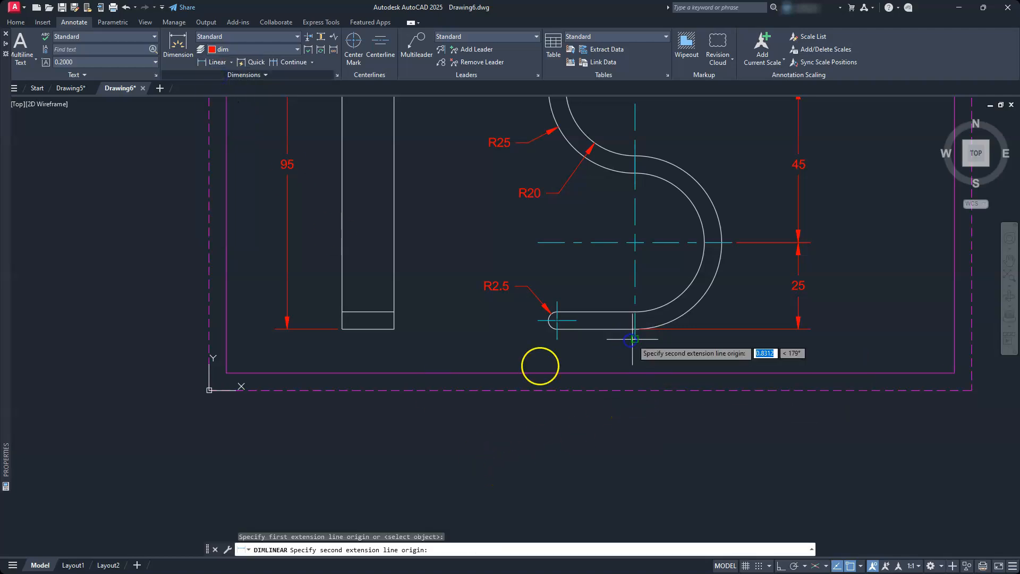
left_click(556, 339)
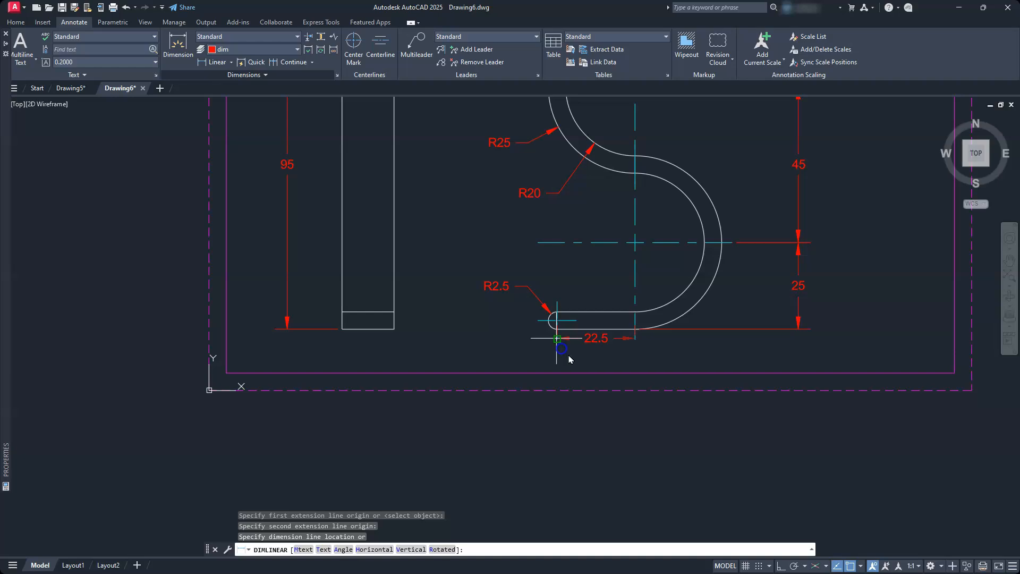
left_click(589, 354)
scroll(591, 344, "down", 2)
scroll(587, 324, "up", 3)
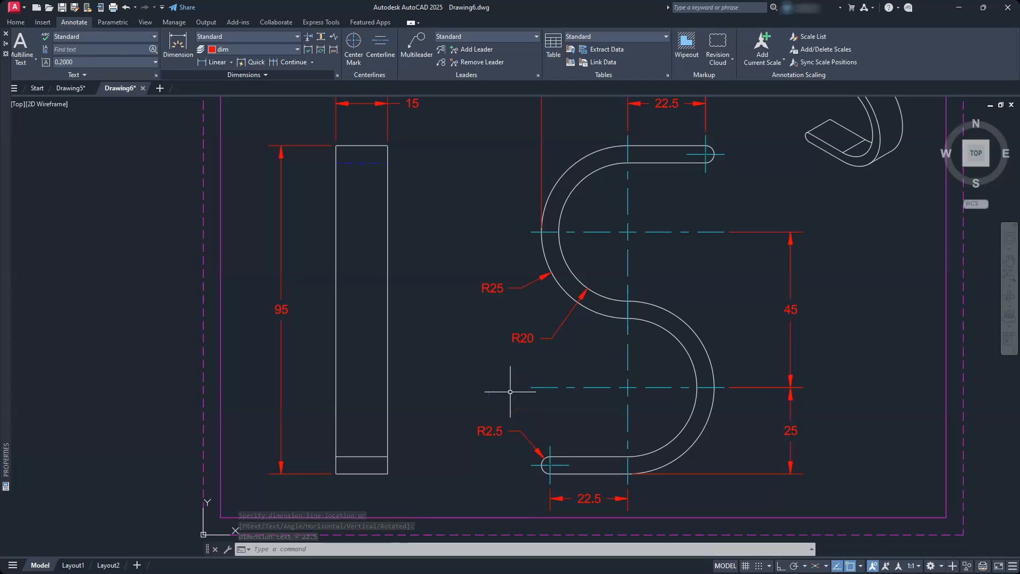
Step: Add a second line reading "2 PLCS" beneath the R25 and R20 radius dimension texts on the S view
type("ED")
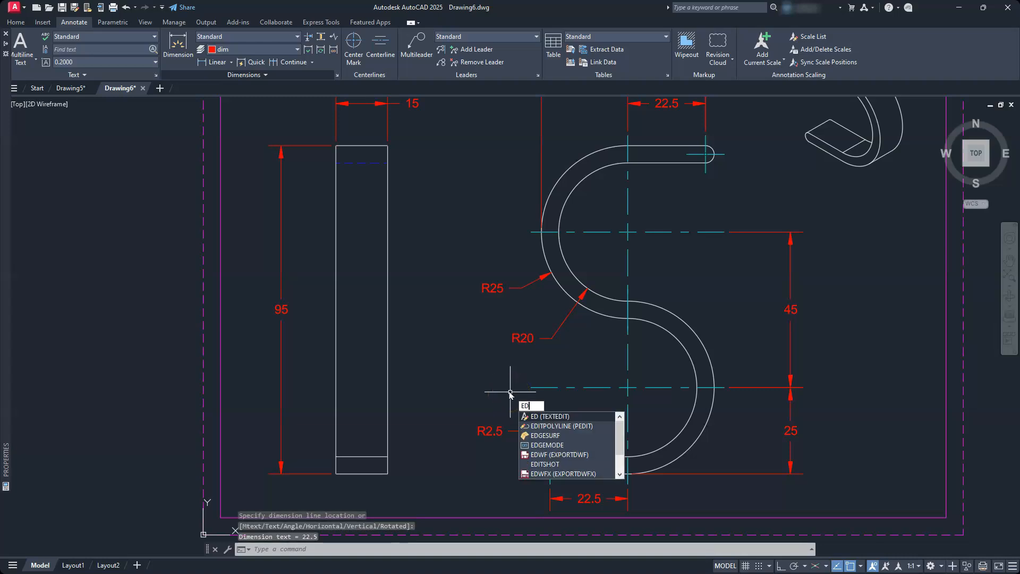
key("Return")
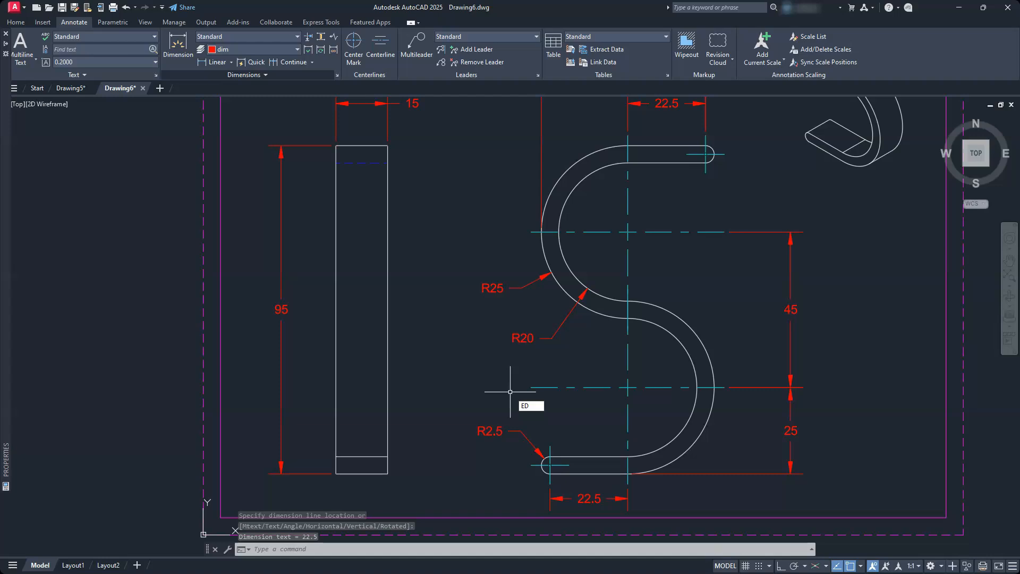
left_click(492, 288)
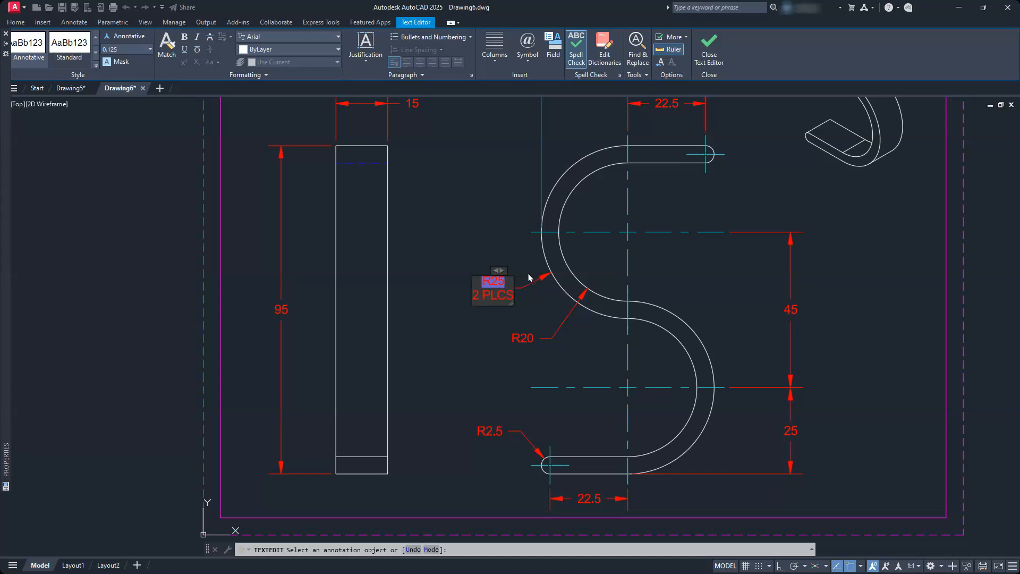
left_click(556, 346)
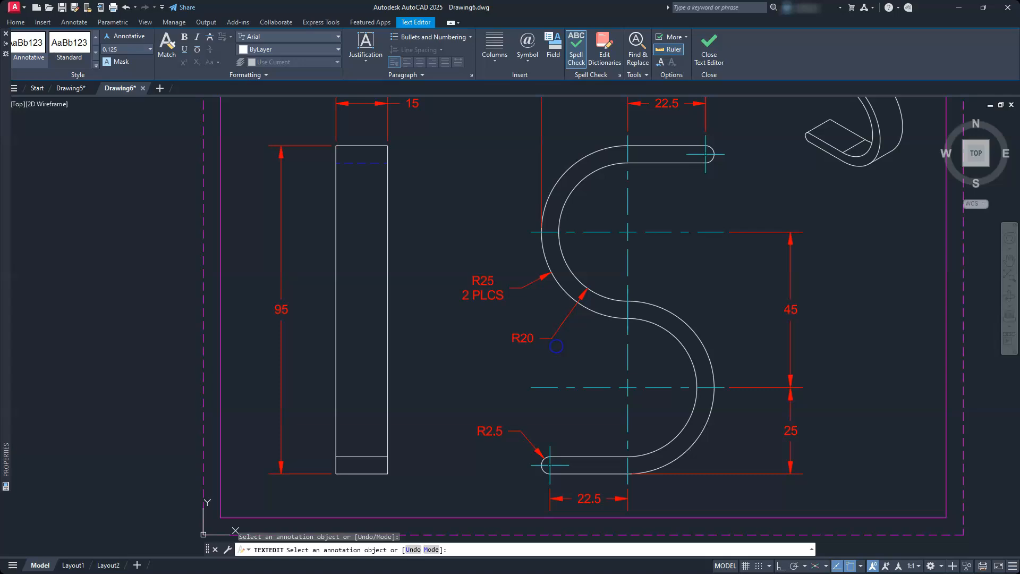
left_click(525, 339)
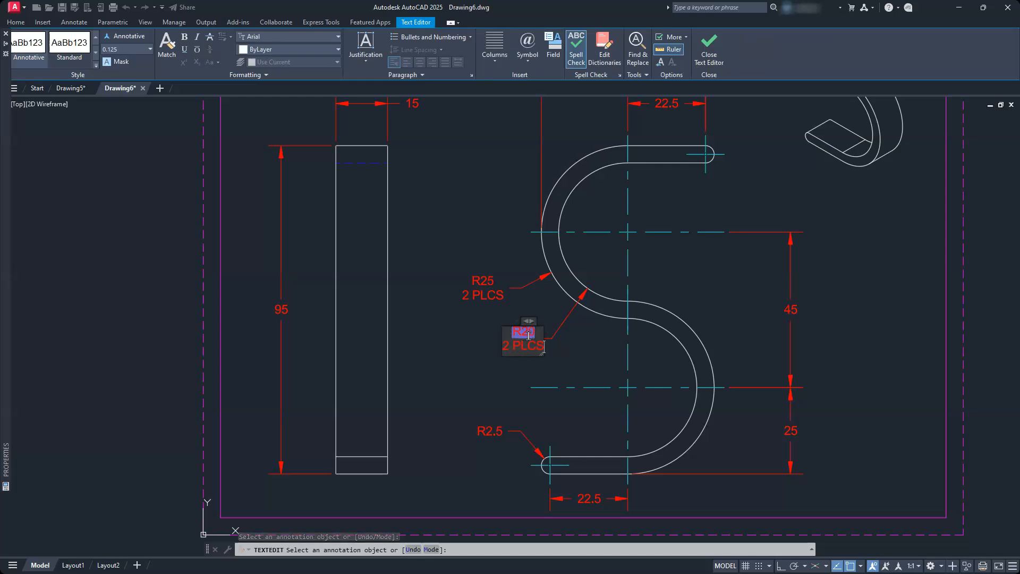
left_click(482, 434)
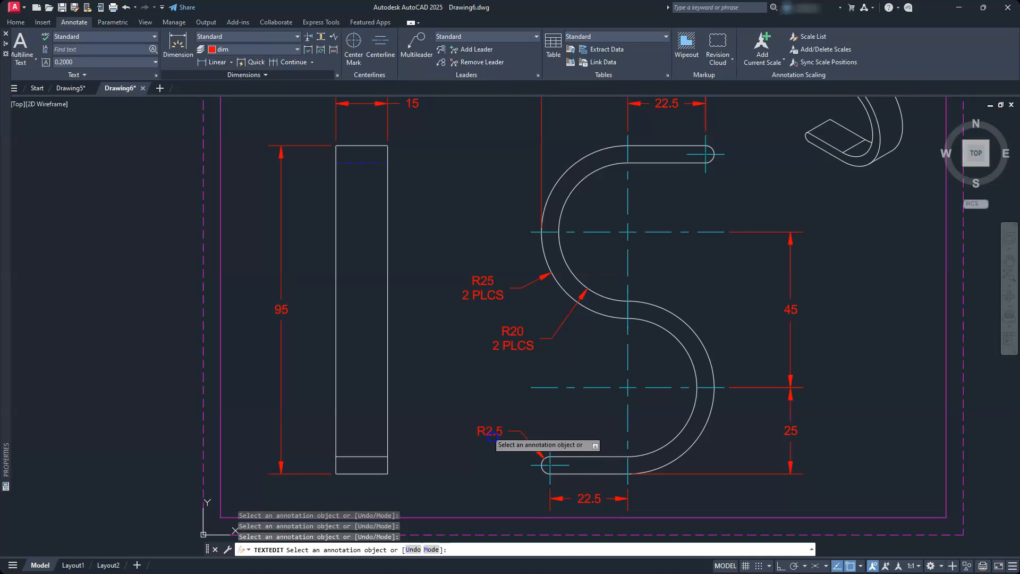
Step: Add a second line reading "2 PLCS" to the R2.5 radius dimension and finish text editing
left_click(503, 438)
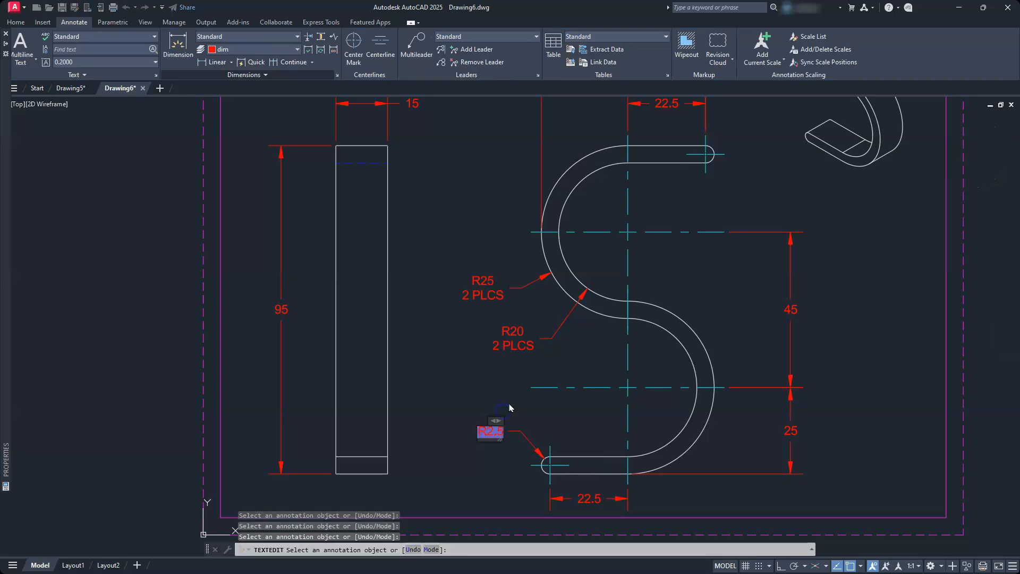
key("Return")
type("2 PLCS")
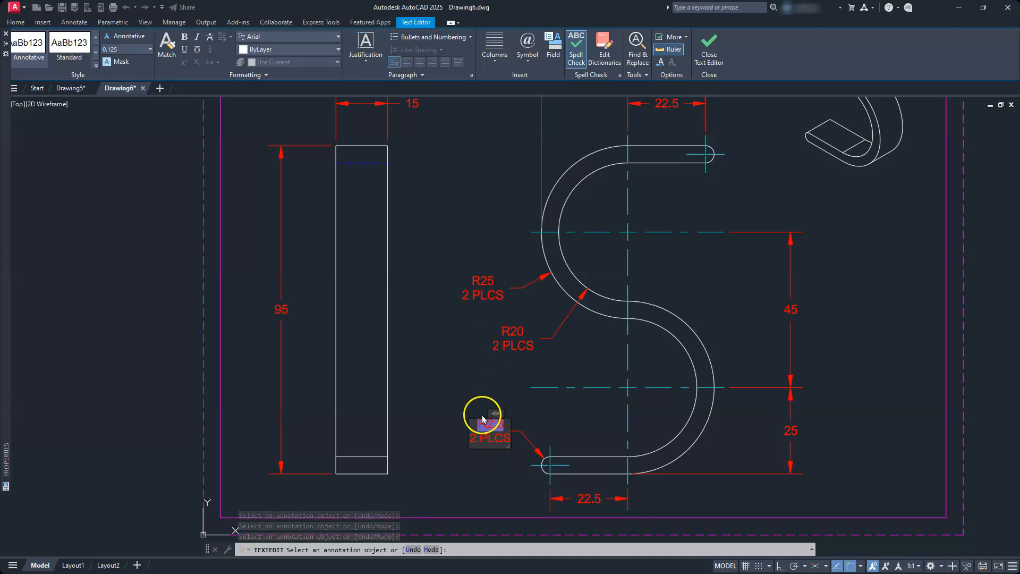
left_click(455, 372)
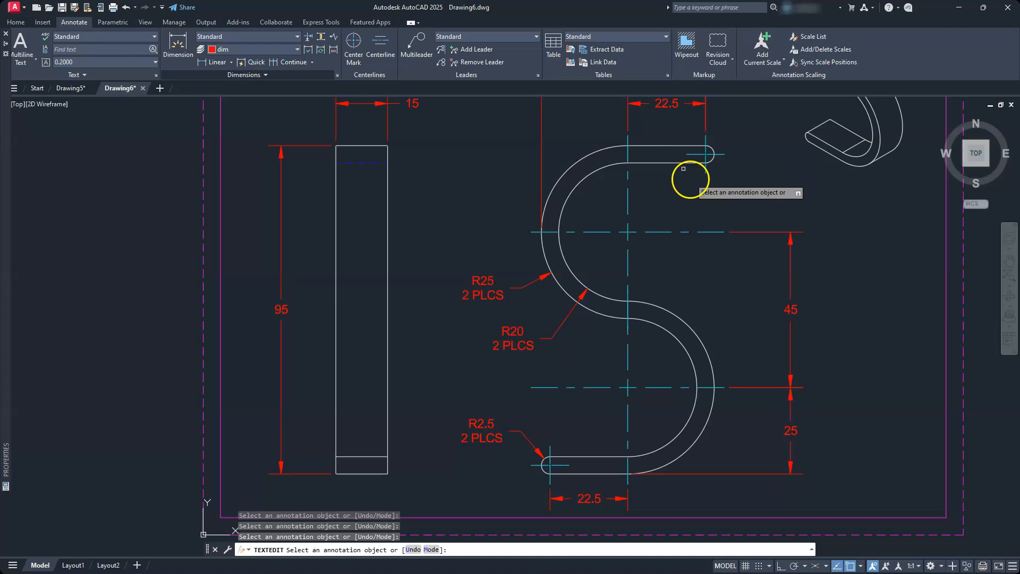
key("Escape")
Step: Review the whole sheet, checking the dimensioned side view, the S view and the isometric view within the border
scroll(621, 272, "down", 5)
middle_click_drag(616, 267, 618, 298)
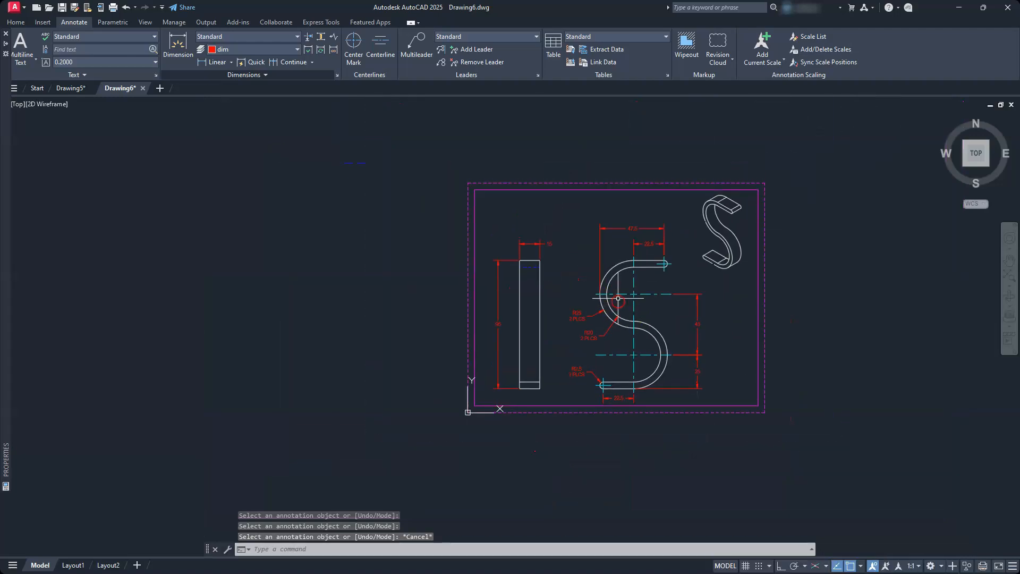
middle_click(618, 298)
middle_click(618, 297)
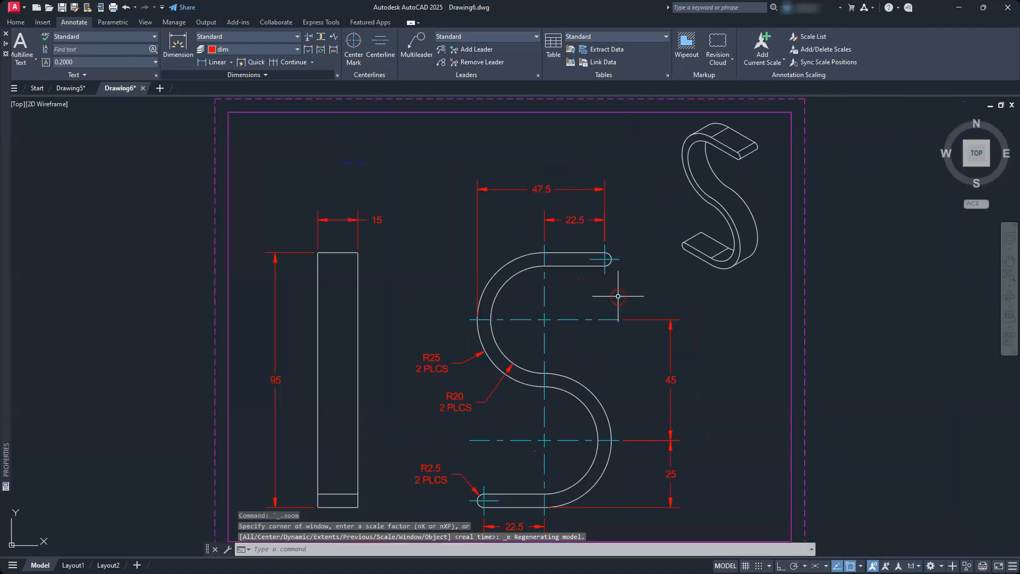
scroll(586, 289, "down", 2)
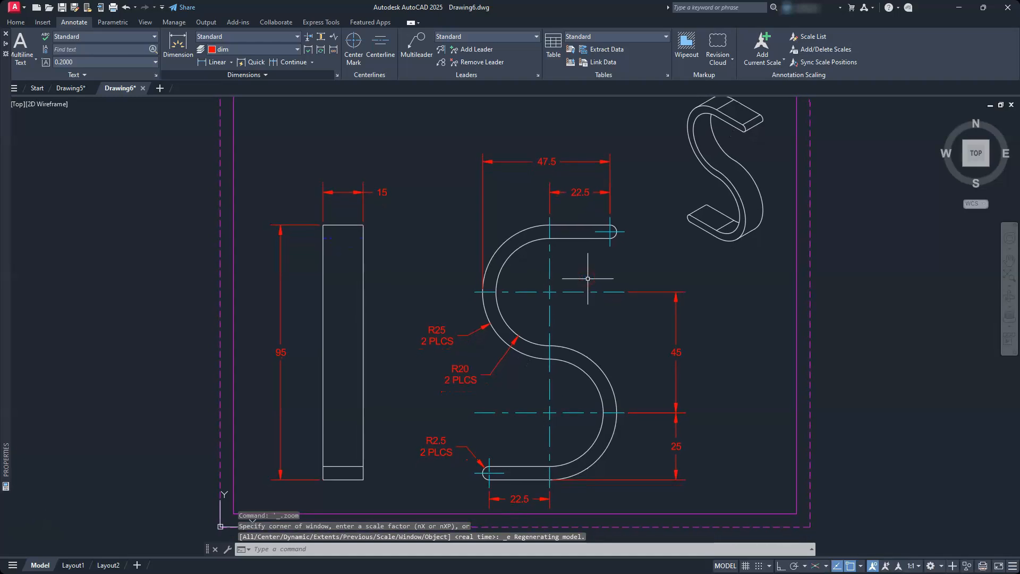
scroll(587, 280, "down", 2)
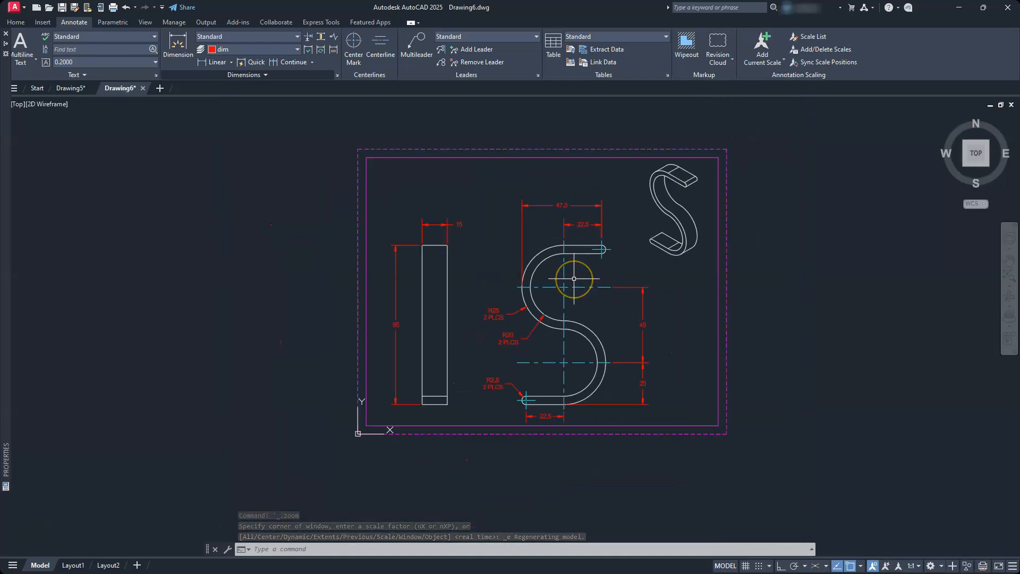
scroll(574, 278, "up", 2)
middle_click_drag(574, 278, 574, 291)
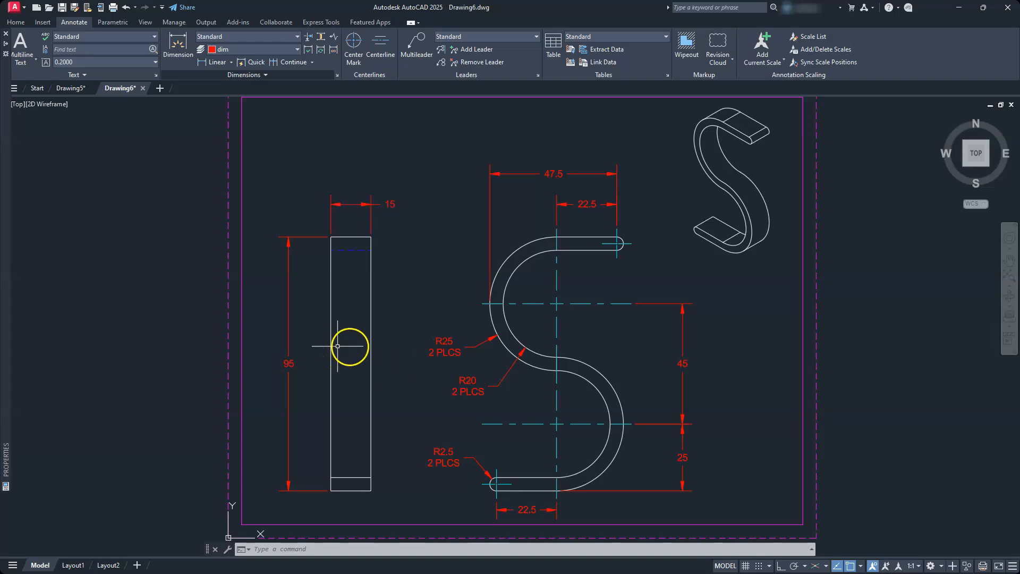
Step: Examine Drawing5's Layout1 sheet and its shaded isometric view for comparison, then return to Drawing6
left_click(71, 88)
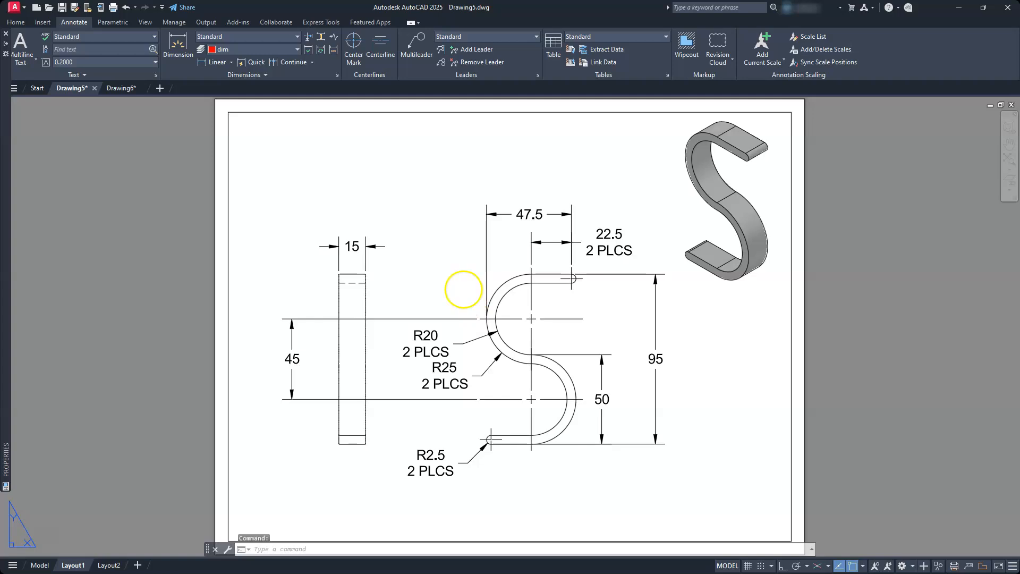
double_click(466, 289)
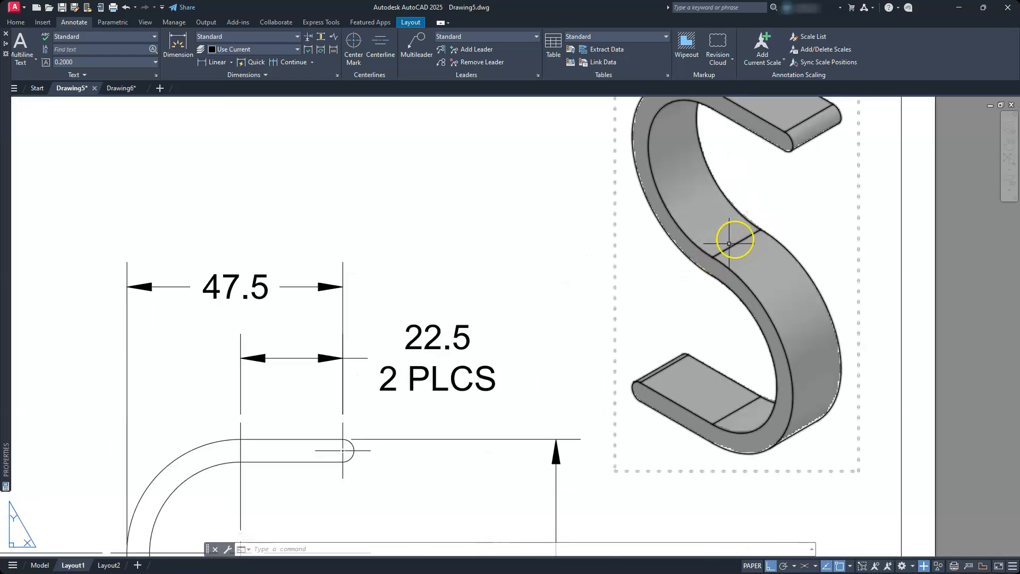
scroll(753, 229, "down", 5)
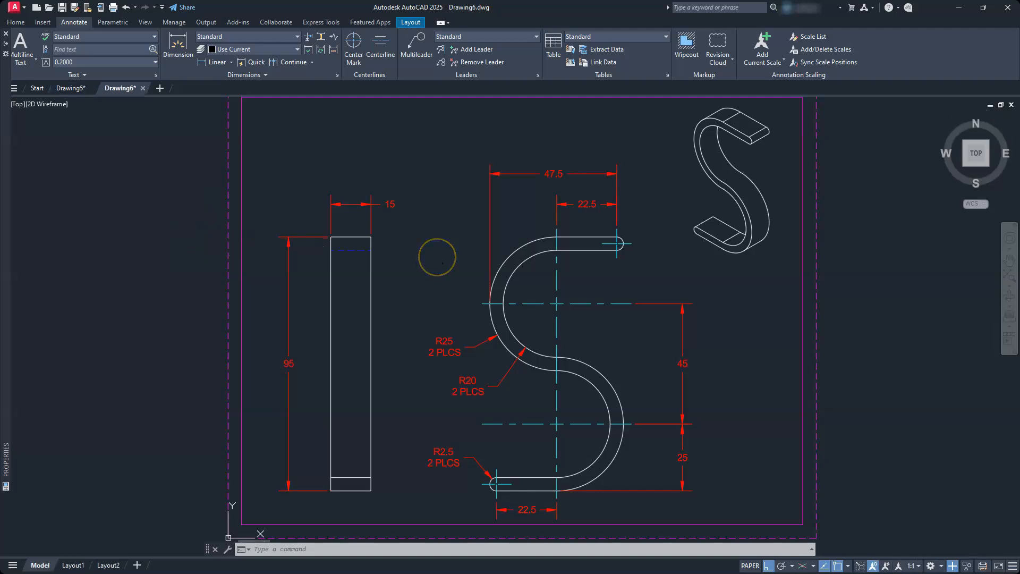
double_click(437, 257)
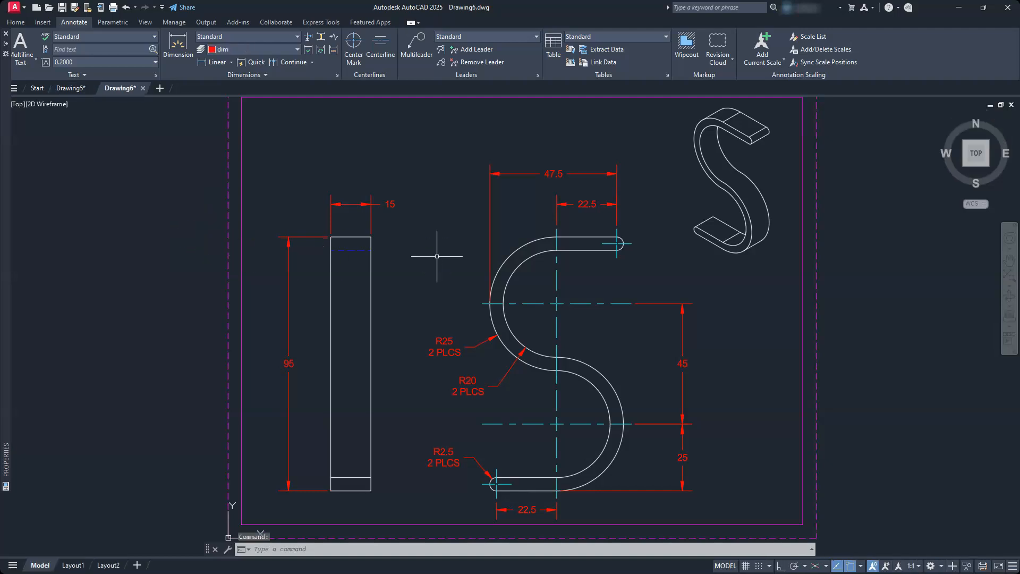